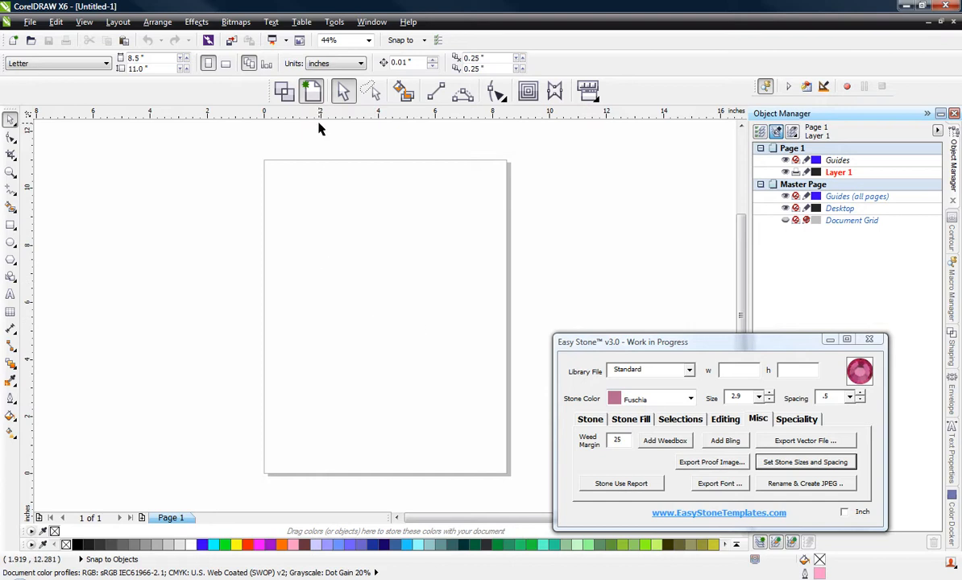
Step: Switch the page to landscape and draw a basic heart shape about 7.7 by 6.2 inches on it
{"action": "left_click", "coordinate": [226, 64]}
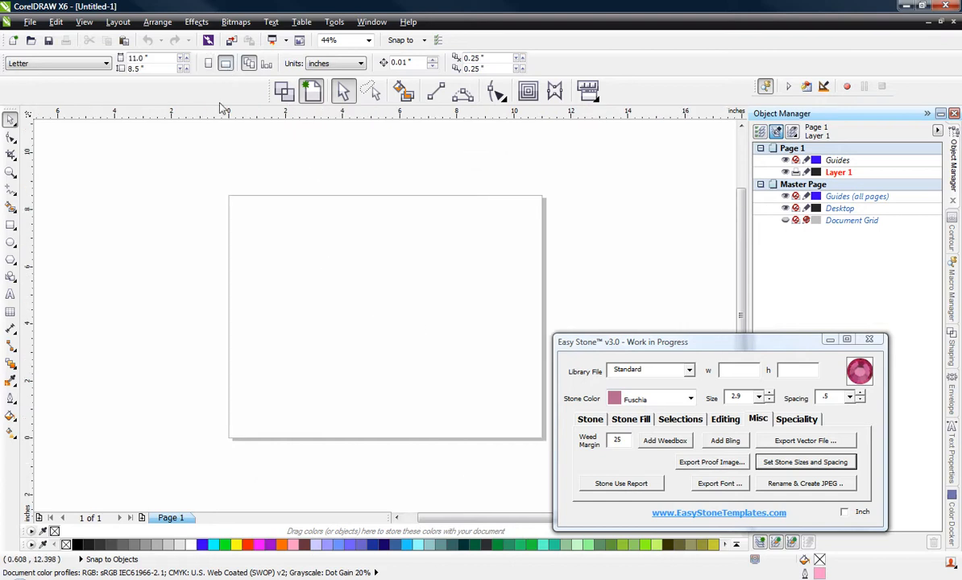
{"action": "left_click", "coordinate": [11, 278]}
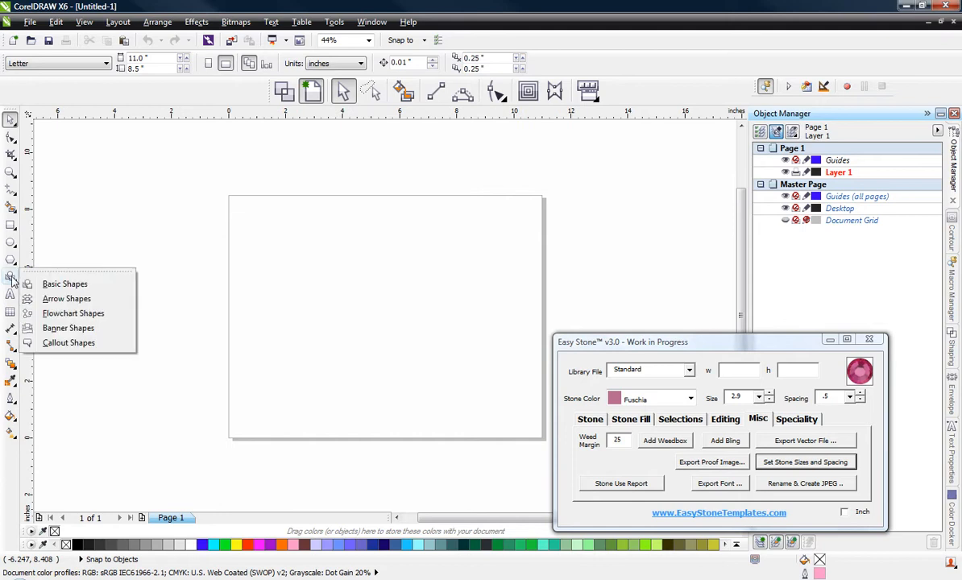
{"action": "left_click", "coordinate": [71, 283]}
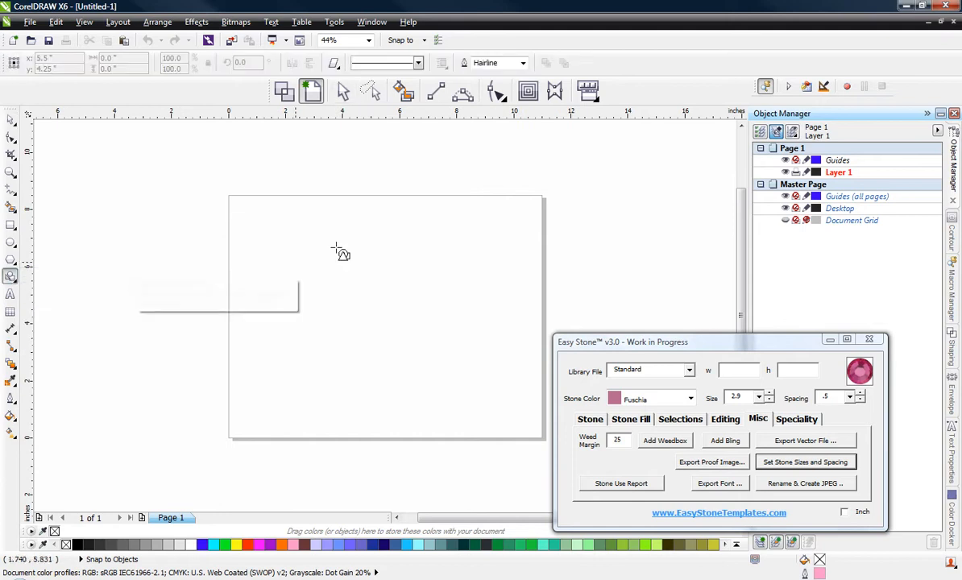
{"action": "left_click", "coordinate": [334, 64]}
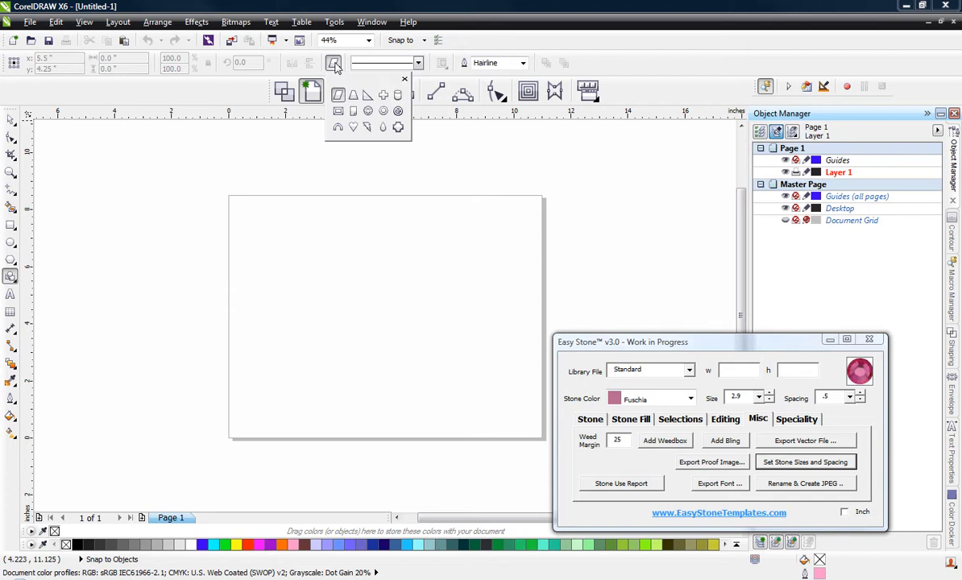
{"action": "left_click", "coordinate": [353, 126]}
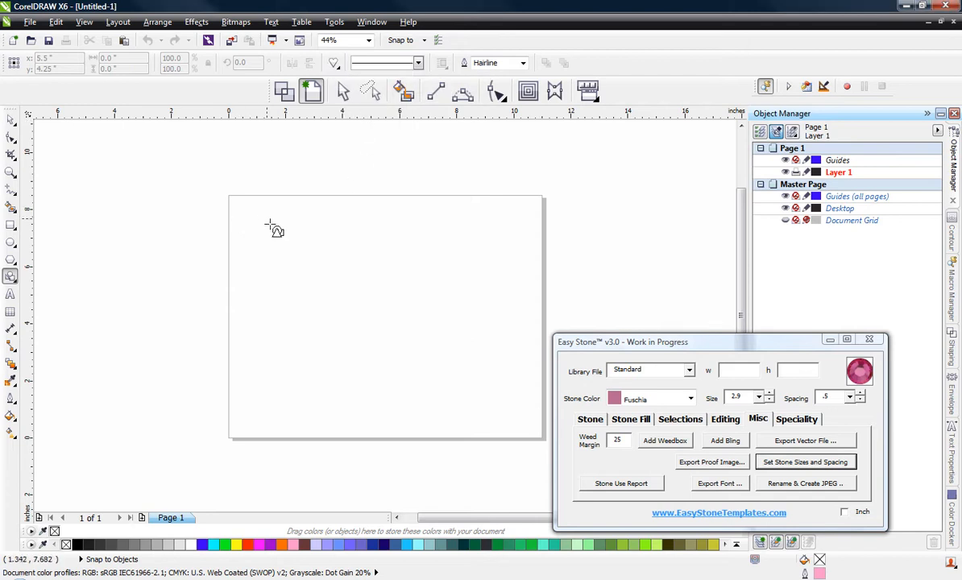
{"action": "left_click_drag", "start_coordinate": [267, 223], "coordinate": [489, 400]}
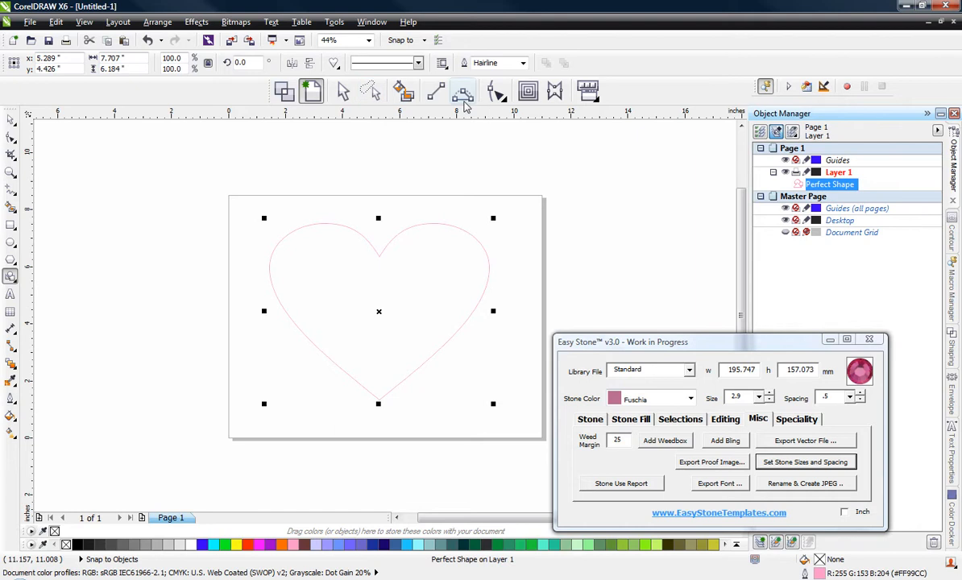
Step: Draw a 3-point curve about 2 by 3.4 inches from the heart's top notch to its lower-left edge, bowing toward the lower right
{"action": "left_click", "coordinate": [463, 96]}
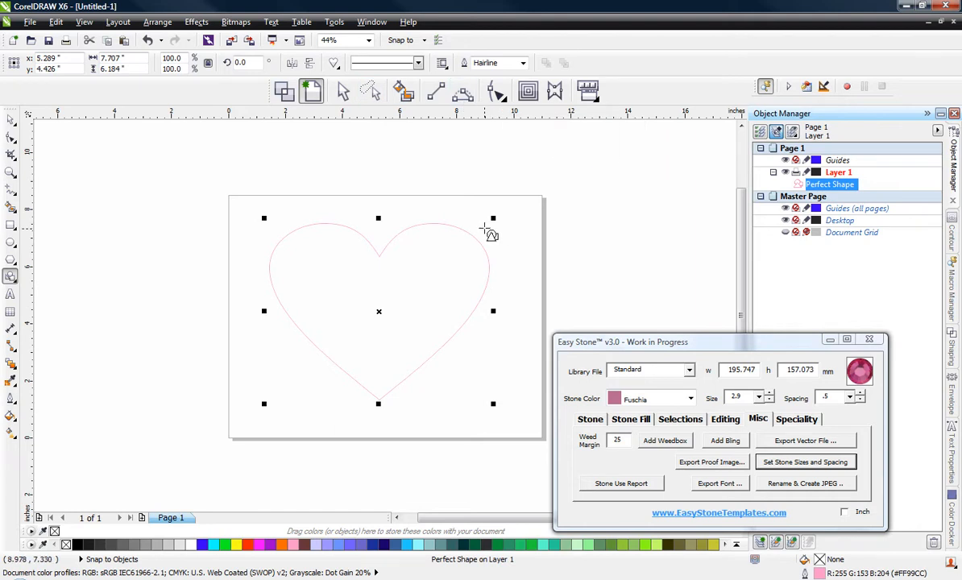
{"action": "left_click", "coordinate": [463, 94]}
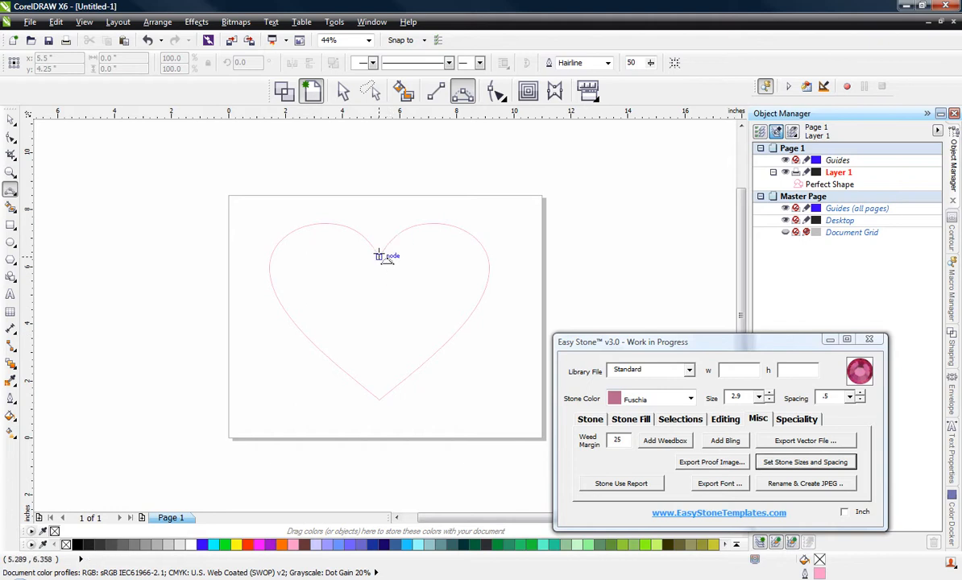
{"action": "left_click_drag", "start_coordinate": [379, 257], "coordinate": [323, 353]}
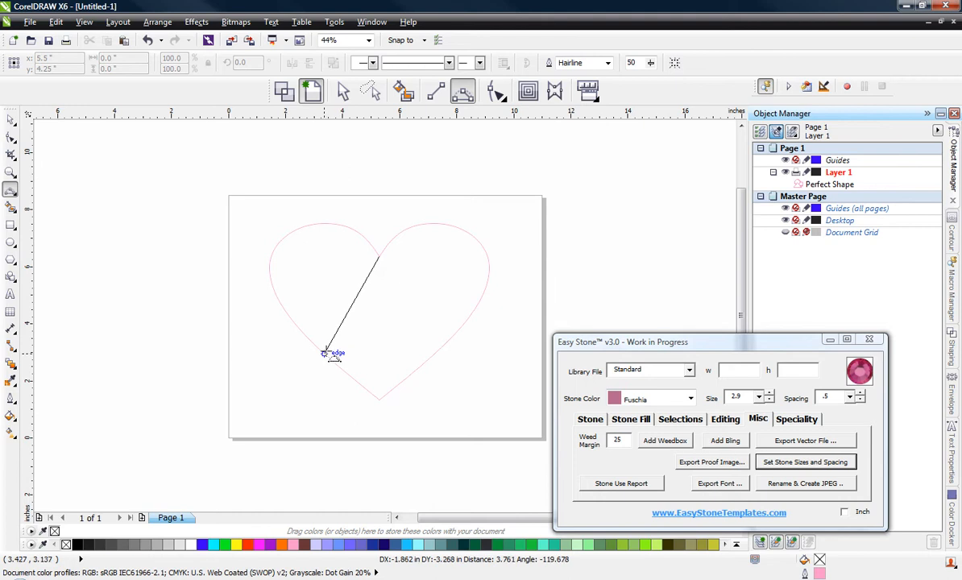
{"action": "left_click_drag", "start_coordinate": [323, 353], "coordinate": [321, 352]}
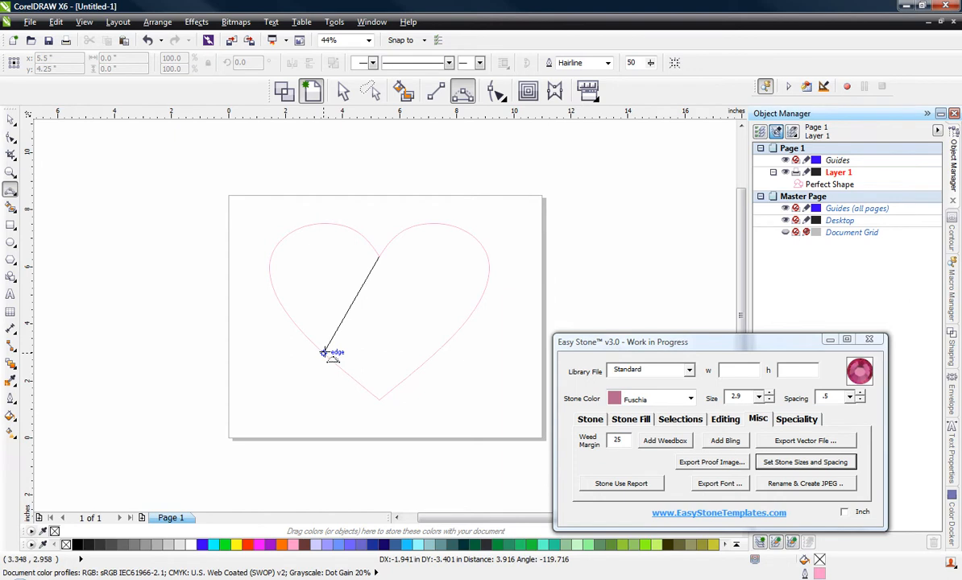
{"action": "left_click_drag", "start_coordinate": [323, 353], "coordinate": [323, 352]}
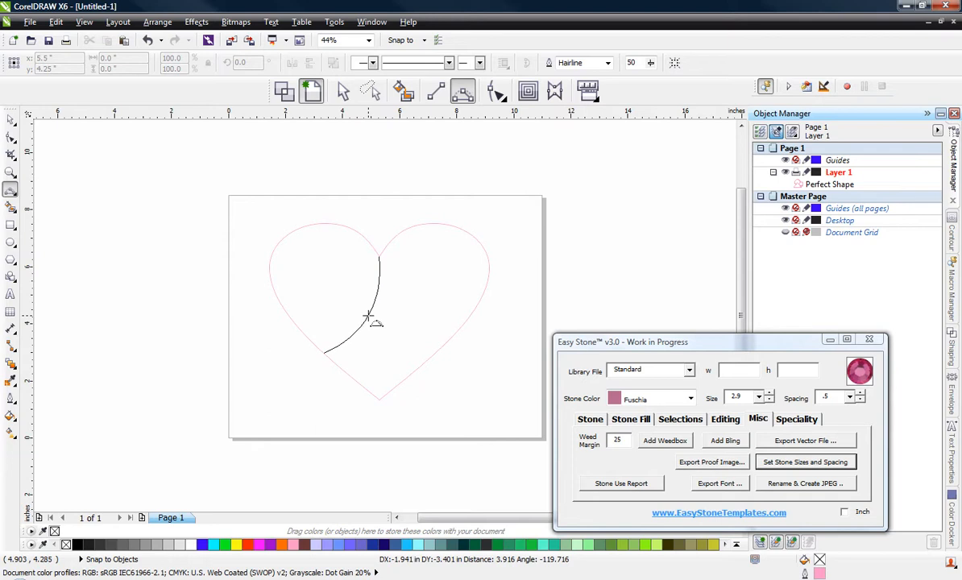
{"action": "left_click", "coordinate": [368, 316]}
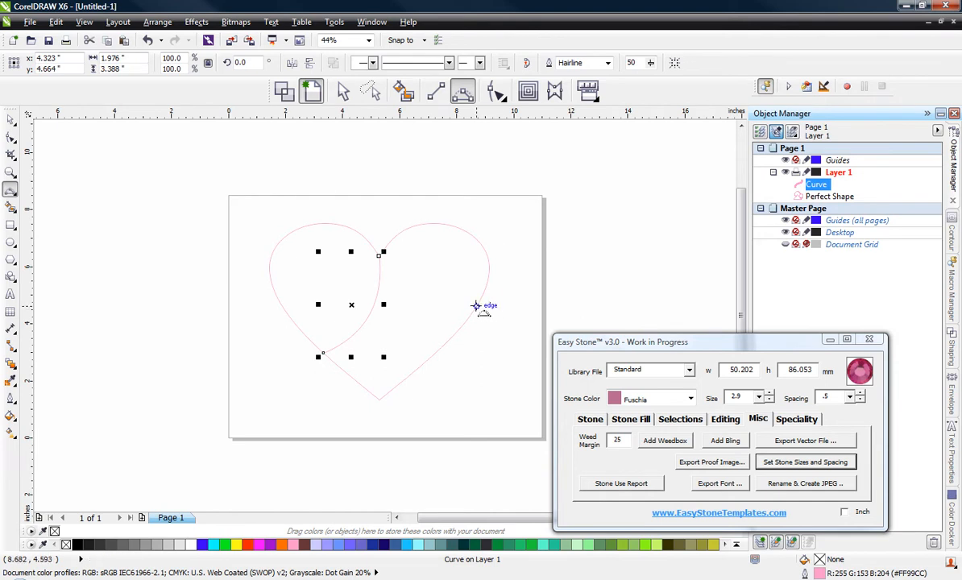
Step: Draw an arched curve from the heart's right edge to the top notch, and another from the lower-left edge up to that arch
{"action": "left_click", "coordinate": [476, 305]}
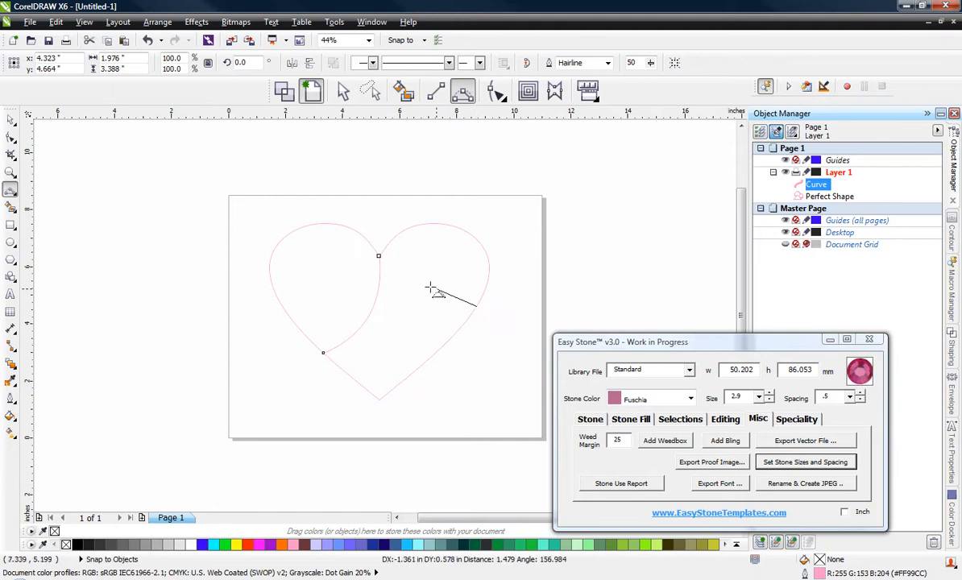
{"action": "left_click_drag", "start_coordinate": [385, 260], "coordinate": [379, 257]}
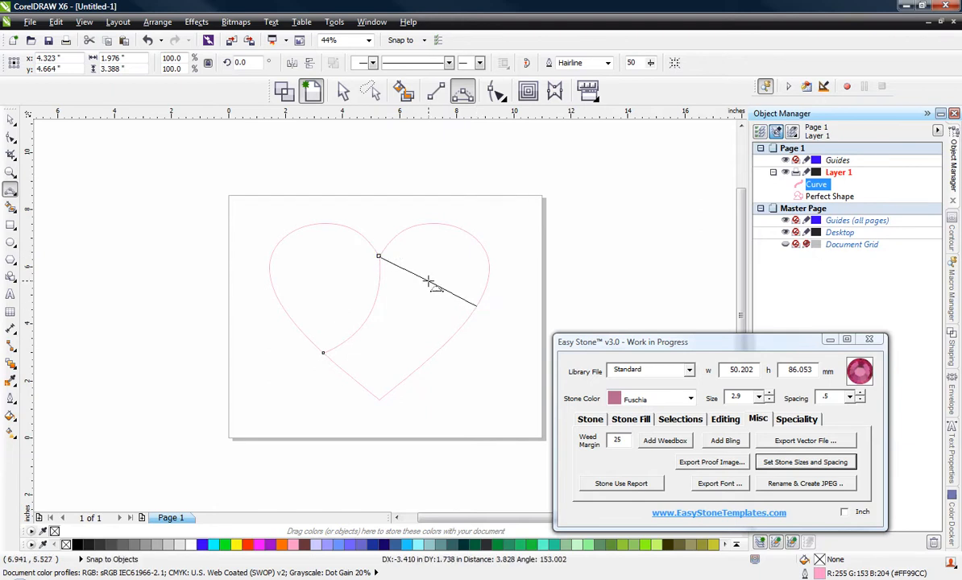
{"action": "mouse_move", "coordinate": [439, 281]}
{"action": "left_mouse_down"}
{"action": "mouse_move", "coordinate": [421, 266]}
{"action": "mouse_move", "coordinate": [433, 274]}
{"action": "left_mouse_up"}
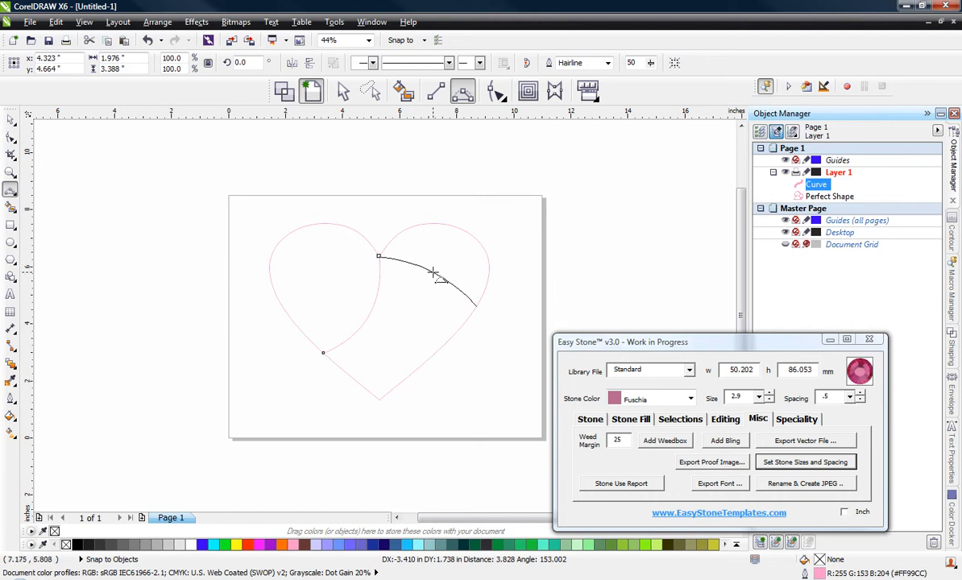
{"action": "left_click", "coordinate": [439, 274]}
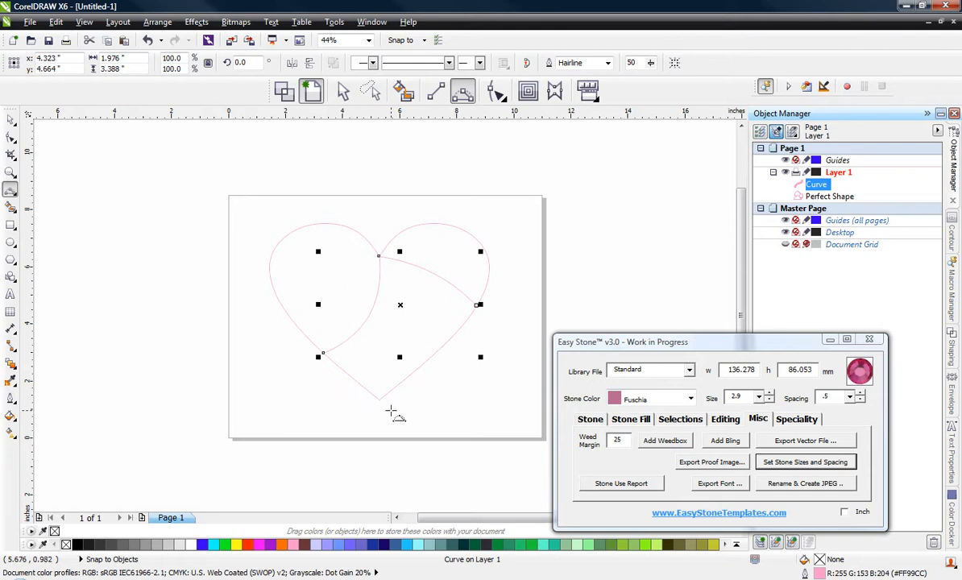
{"action": "left_click", "coordinate": [347, 374]}
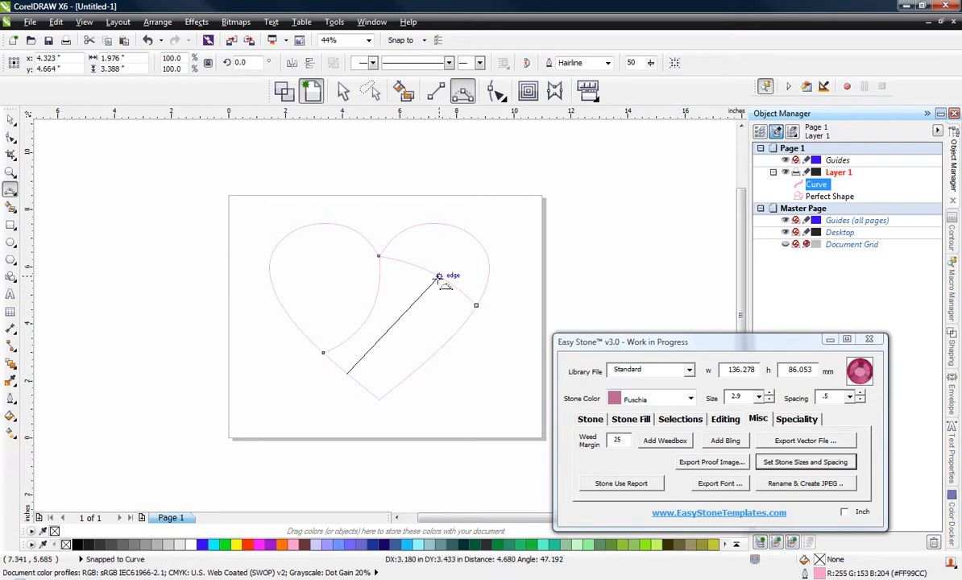
{"action": "left_click_drag", "start_coordinate": [439, 277], "coordinate": [410, 322]}
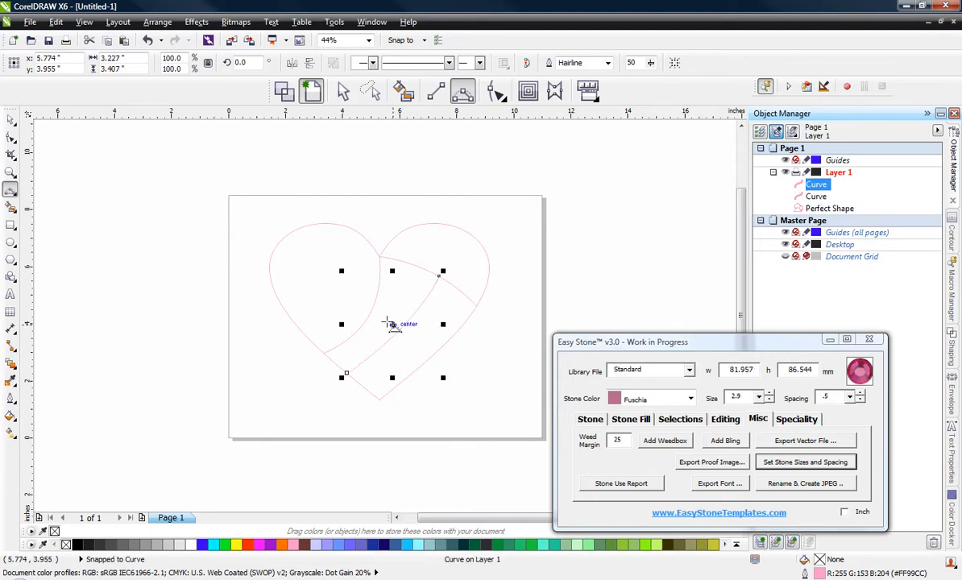
Step: Draw a 3-point curve about 3.7 by 5.2 inches from the top of the left lobe to the heart's lower-right edge
{"action": "scroll", "coordinate": [375, 361], "scroll_direction": "up", "scroll_amount": 2}
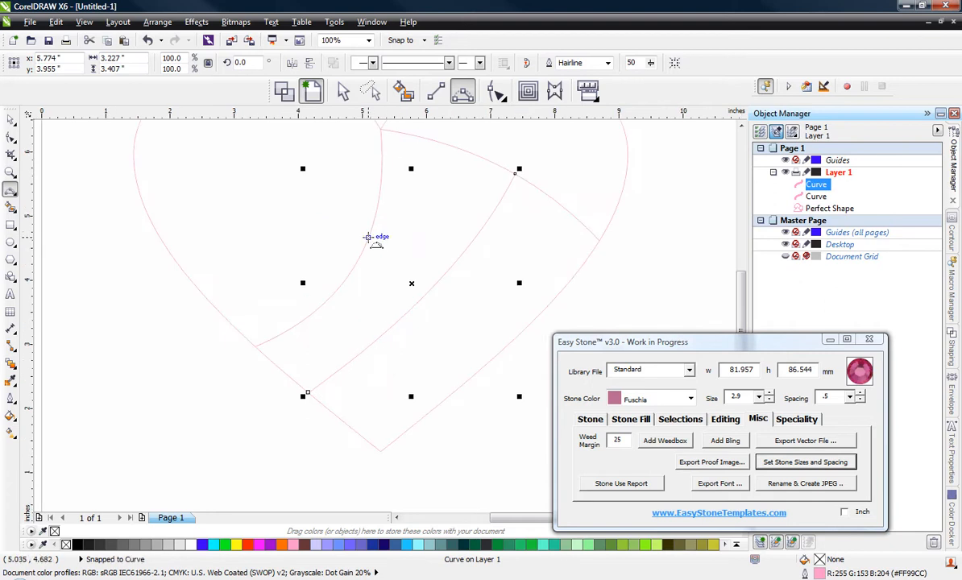
{"action": "scroll", "coordinate": [403, 285], "scroll_direction": "down", "scroll_amount": 2}
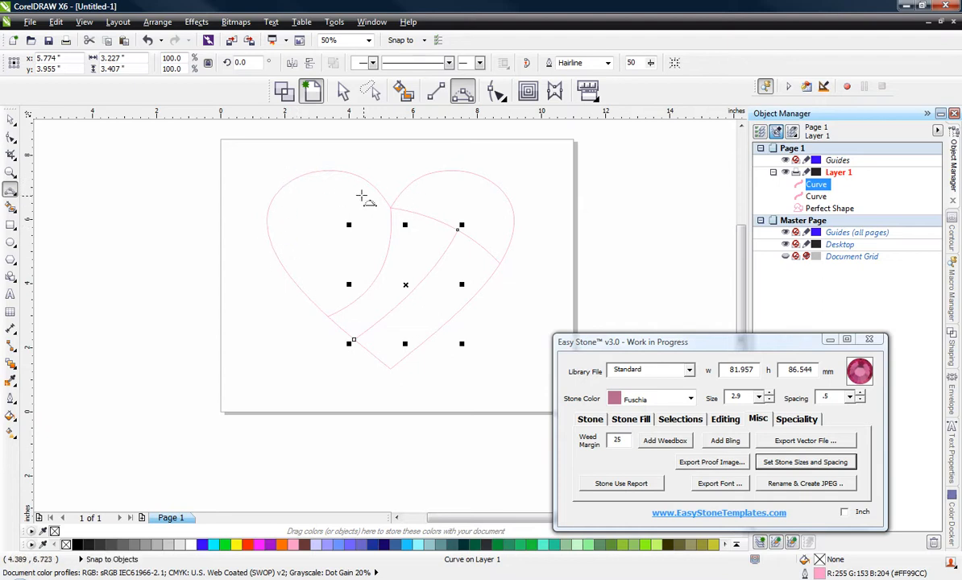
{"action": "left_click_drag", "start_coordinate": [307, 174], "coordinate": [307, 174]}
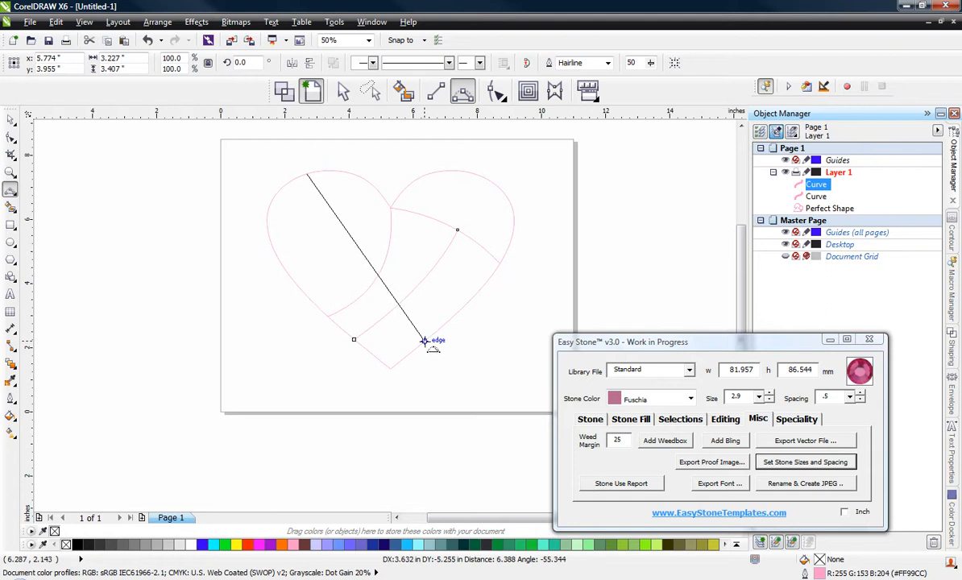
{"action": "left_click_drag", "start_coordinate": [423, 339], "coordinate": [336, 263]}
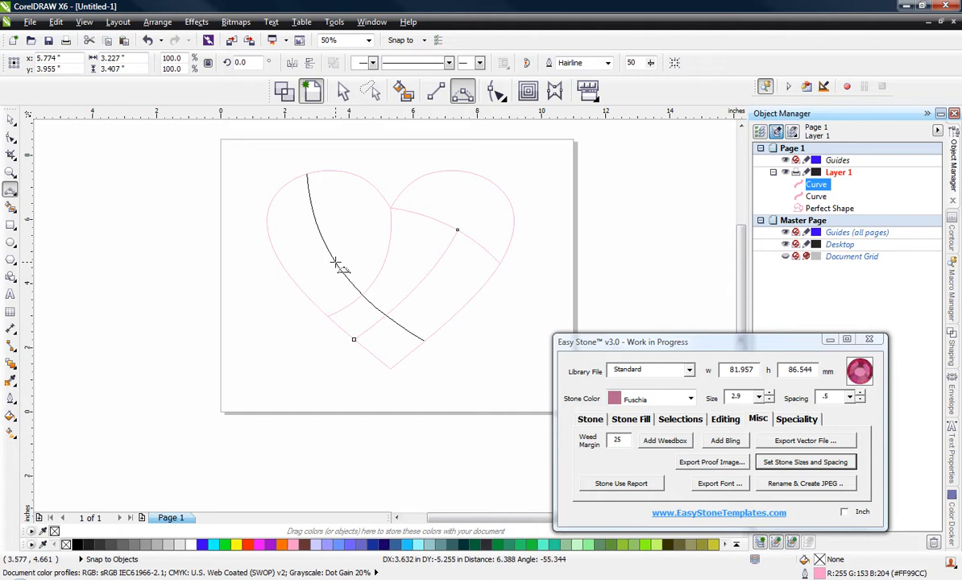
{"action": "left_click_drag", "start_coordinate": [336, 263], "coordinate": [337, 263]}
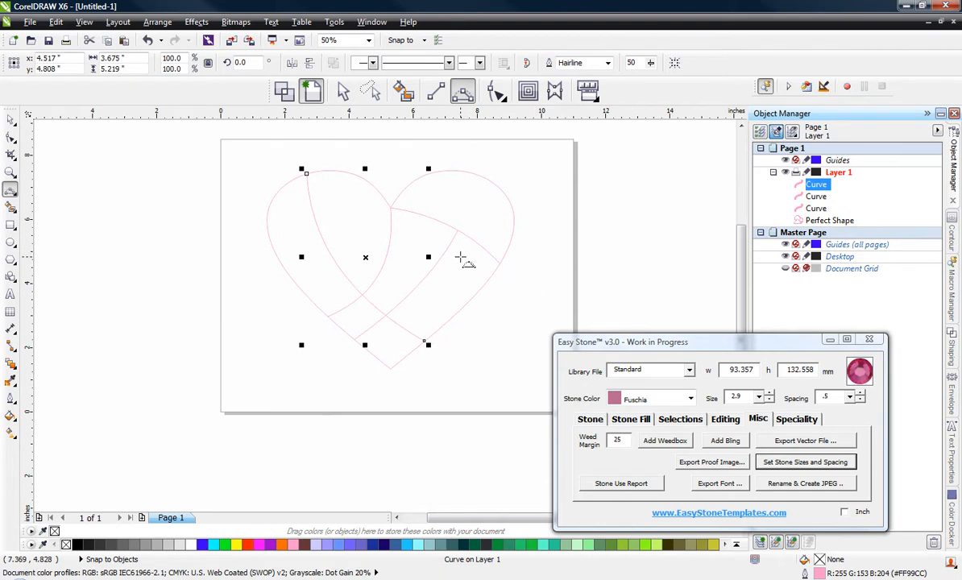
Step: Draw three short curves, each about 1.2 inches wide, across the strip along the heart's lower-right side
{"action": "scroll", "coordinate": [460, 258], "scroll_direction": "up", "scroll_amount": 1}
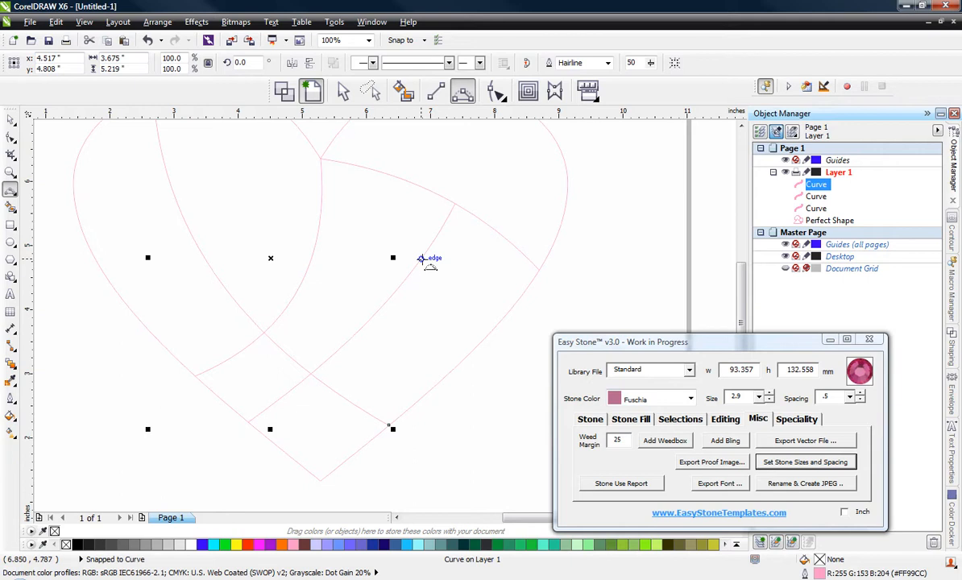
{"action": "left_click_drag", "start_coordinate": [428, 249], "coordinate": [504, 317]}
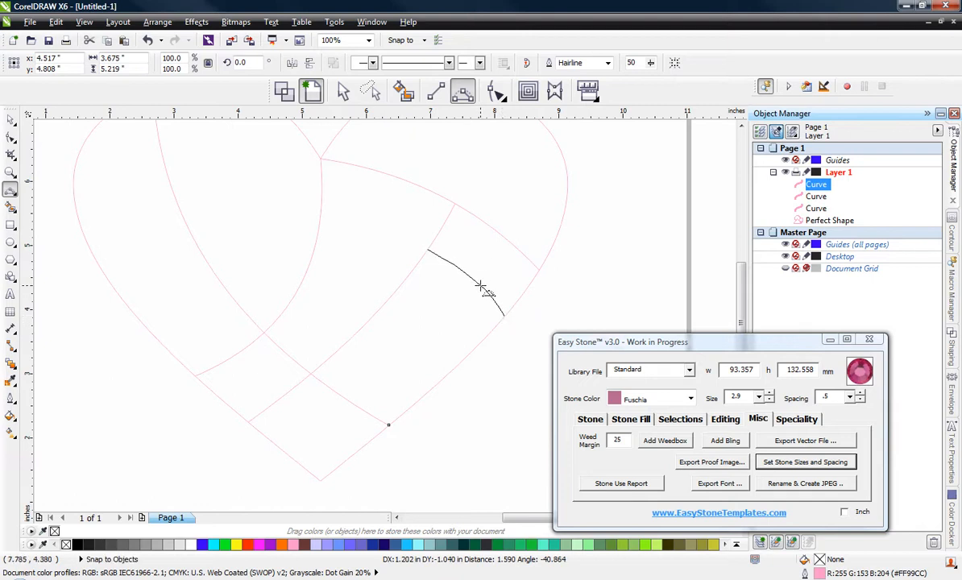
{"action": "left_click_drag", "start_coordinate": [476, 284], "coordinate": [475, 287]}
{"action": "left_click", "coordinate": [466, 284]}
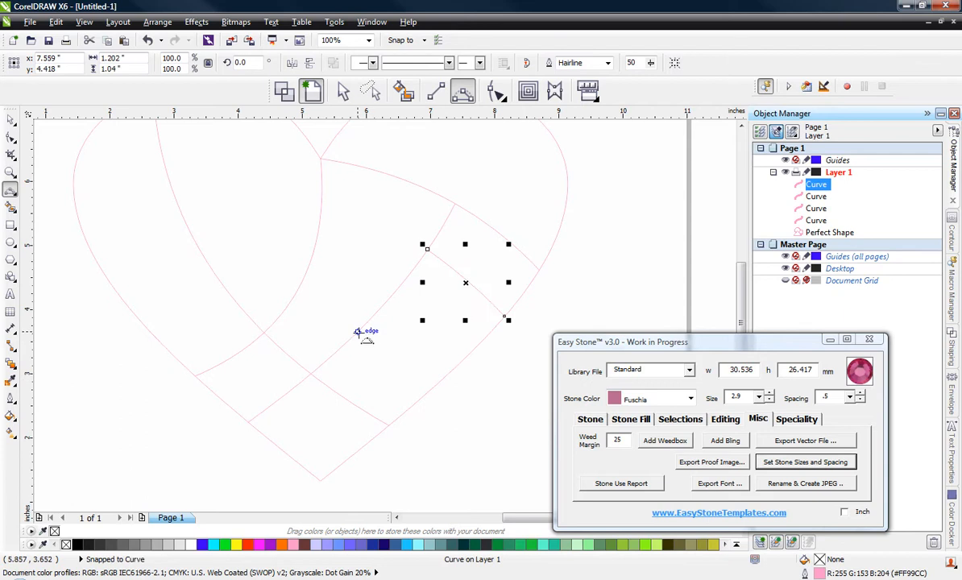
{"action": "mouse_move", "coordinate": [358, 332]}
{"action": "left_mouse_down"}
{"action": "mouse_move", "coordinate": [415, 387]}
{"action": "mouse_move", "coordinate": [433, 386]}
{"action": "left_mouse_up"}
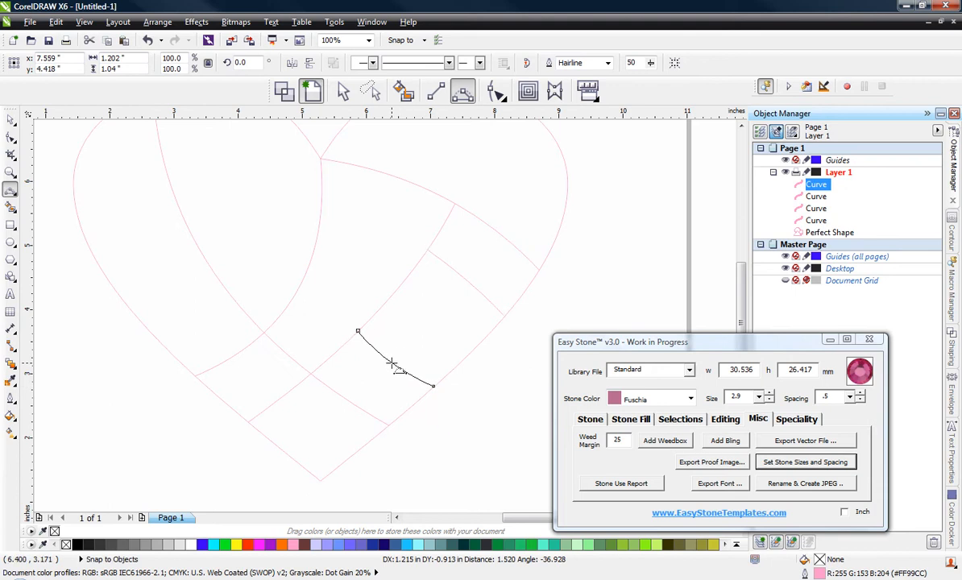
{"action": "left_click", "coordinate": [393, 366]}
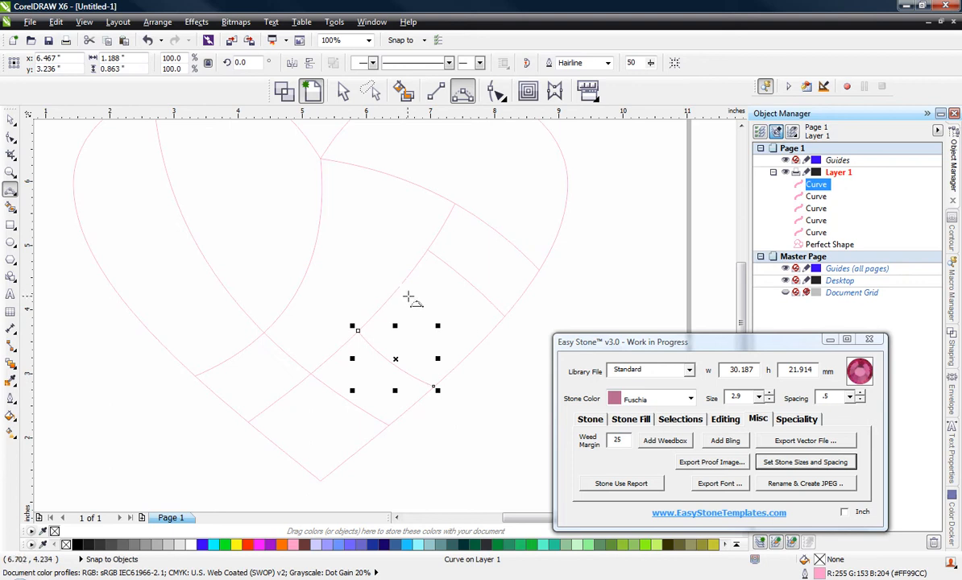
{"action": "left_click_drag", "start_coordinate": [397, 294], "coordinate": [471, 349]}
{"action": "left_click", "coordinate": [442, 326]}
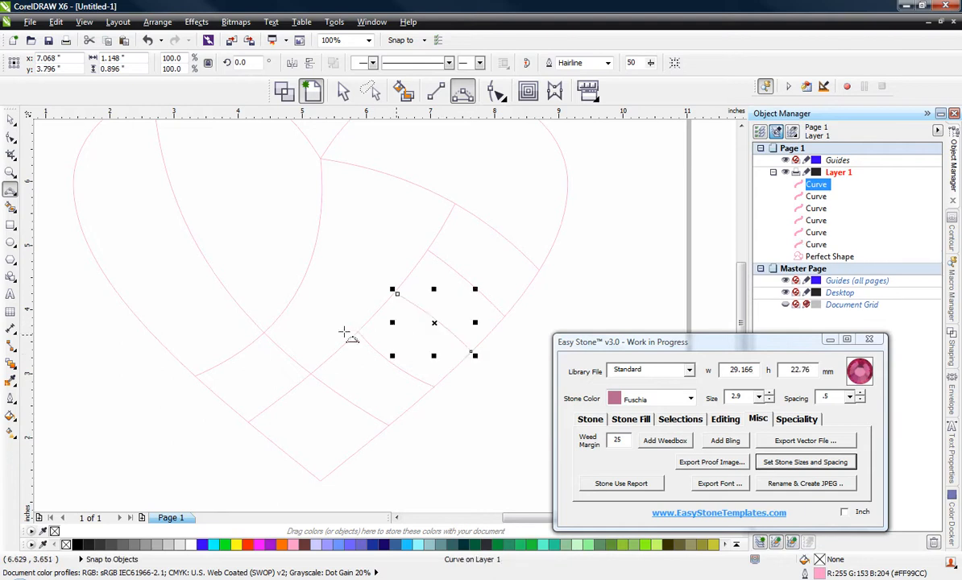
Step: Use the Shape tool to extend the middle short curve's loose upper end to meet the strip's inner edge
{"action": "scroll", "coordinate": [400, 298], "scroll_direction": "up", "scroll_amount": 2}
{"action": "scroll", "coordinate": [376, 241], "scroll_direction": "up", "scroll_amount": 2}
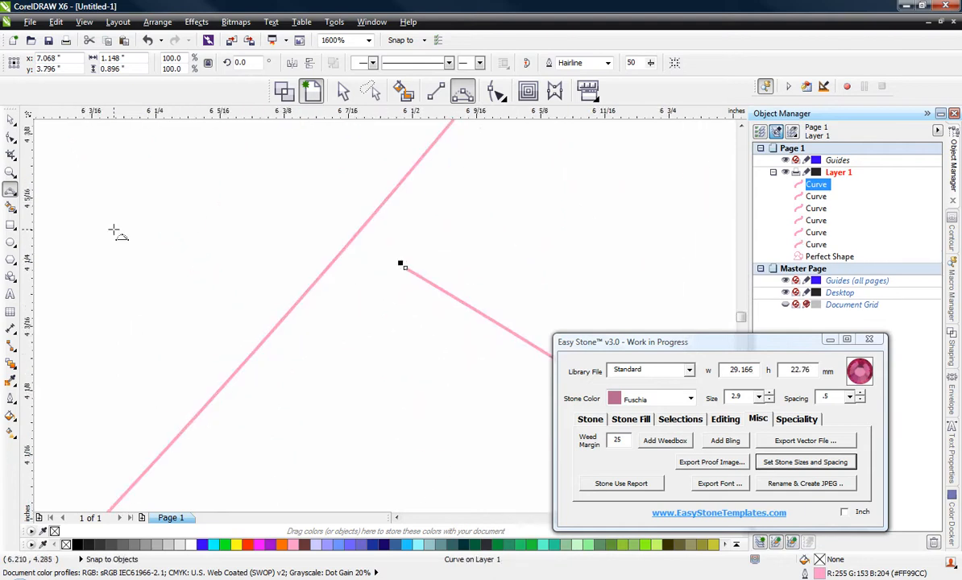
{"action": "left_click", "coordinate": [495, 91]}
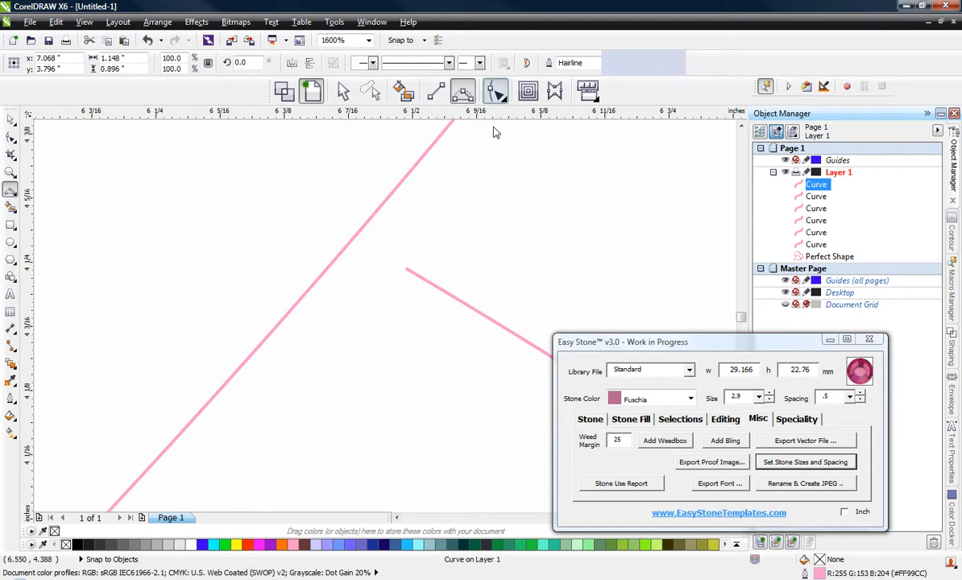
{"action": "left_click_drag", "start_coordinate": [405, 270], "coordinate": [364, 241]}
{"action": "scroll", "coordinate": [403, 242], "scroll_direction": "down", "scroll_amount": 5}
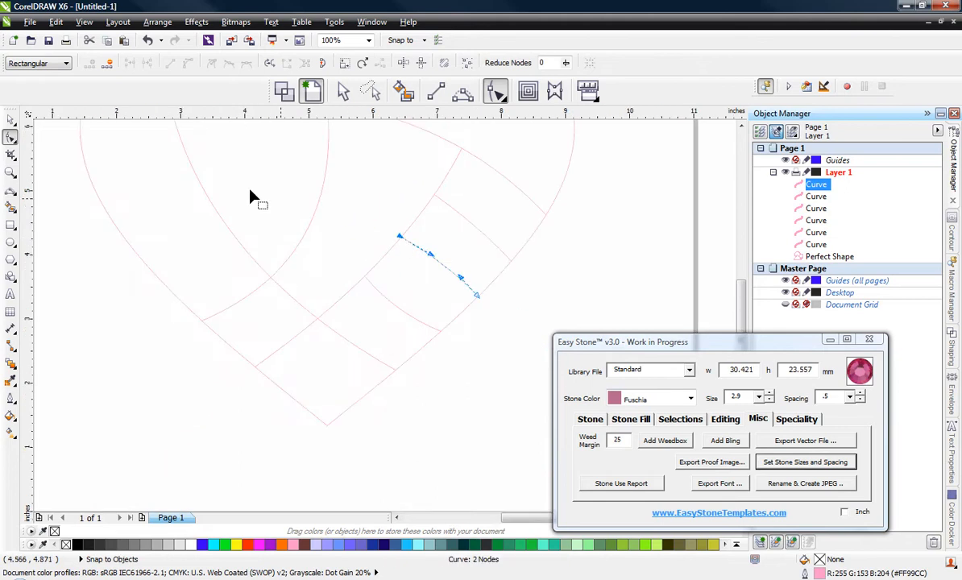
{"action": "left_click", "coordinate": [343, 90]}
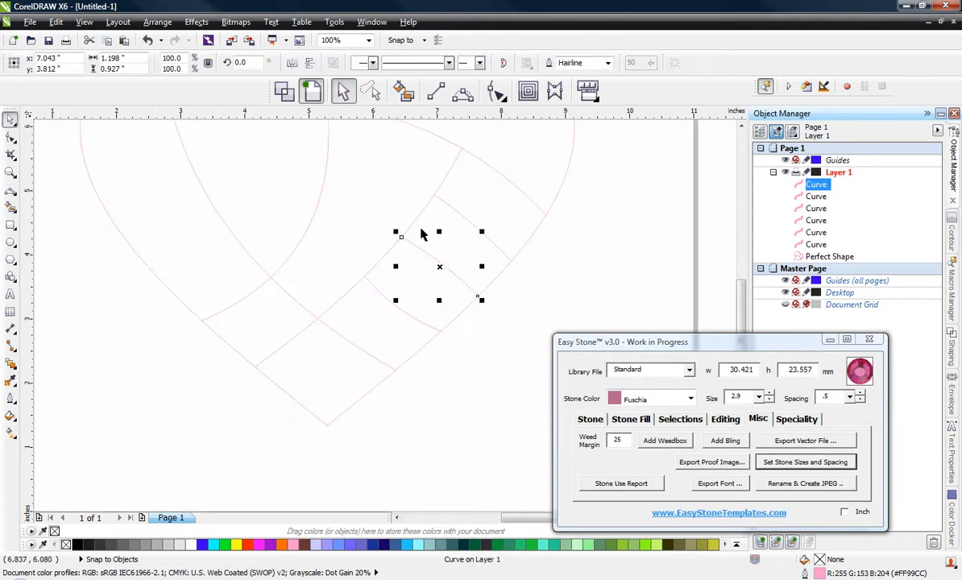
{"action": "left_click", "coordinate": [440, 372]}
{"action": "scroll", "coordinate": [416, 366], "scroll_direction": "down", "scroll_amount": 1}
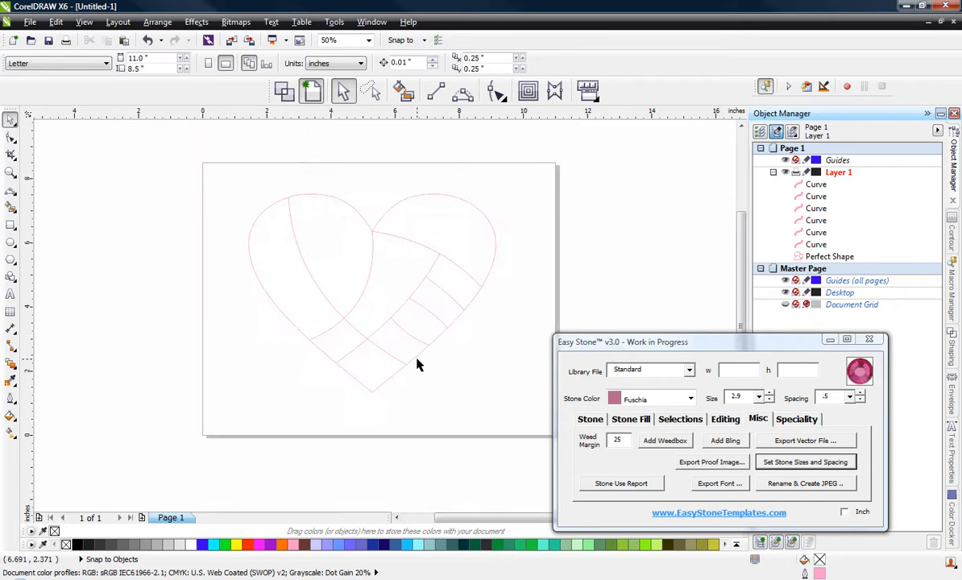
{"action": "scroll", "coordinate": [403, 337], "scroll_direction": "up", "scroll_amount": 1}
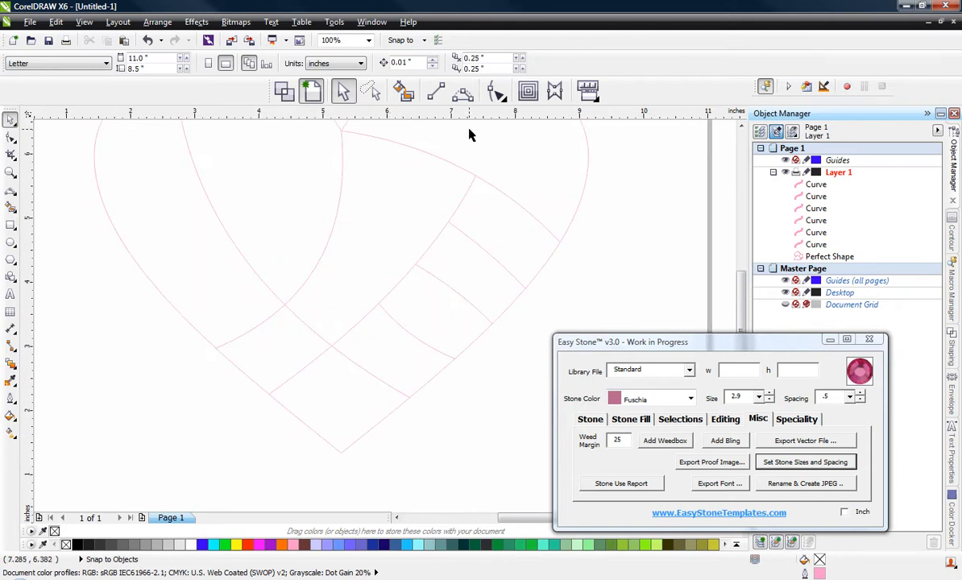
Step: Draw two short 3-point curves, about 0.62 and 0.52 inches wide, lengthwise across the second and fourth cells of the lower-right strip
{"action": "left_click", "coordinate": [463, 91]}
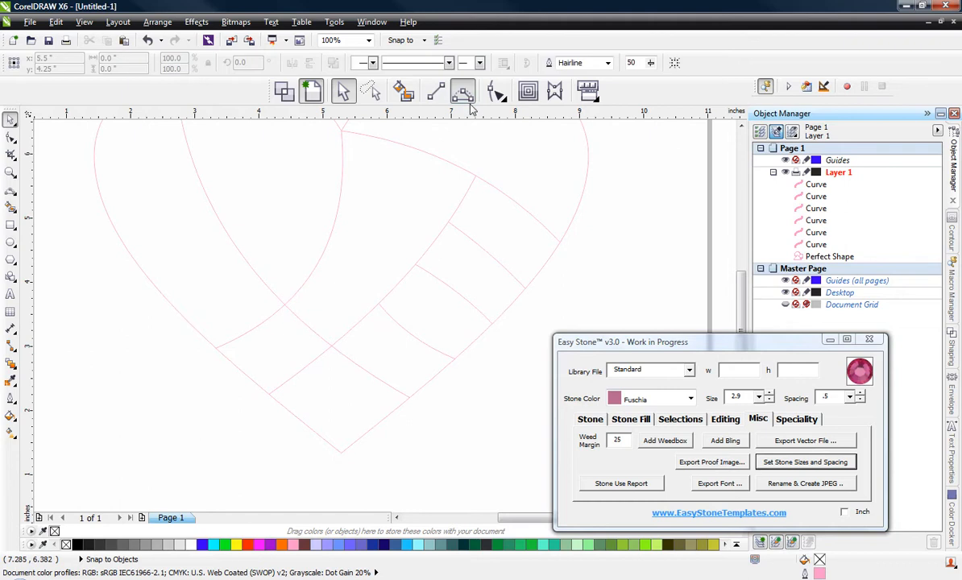
{"action": "left_click", "coordinate": [384, 382]}
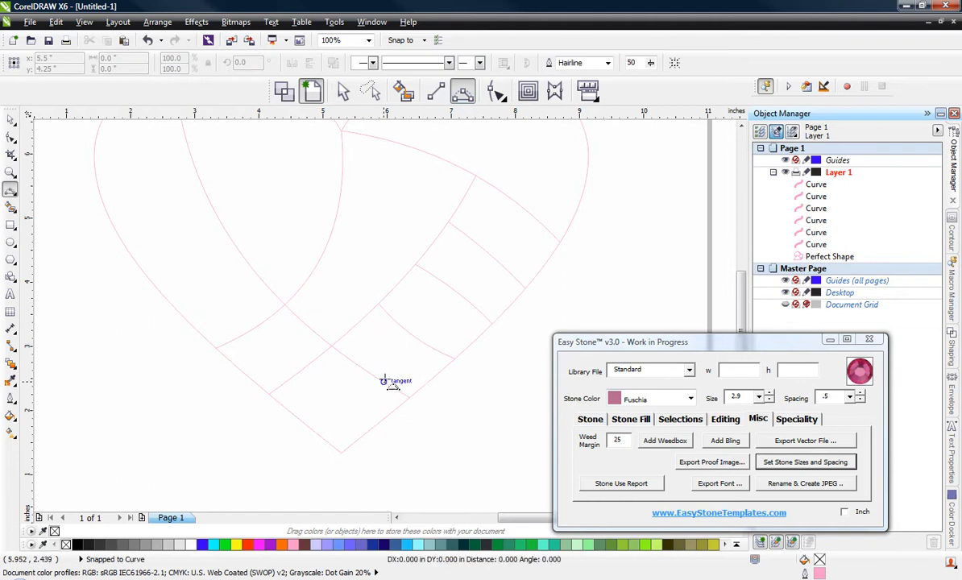
{"action": "left_click_drag", "start_coordinate": [384, 381], "coordinate": [423, 343]}
{"action": "left_click", "coordinate": [400, 367]}
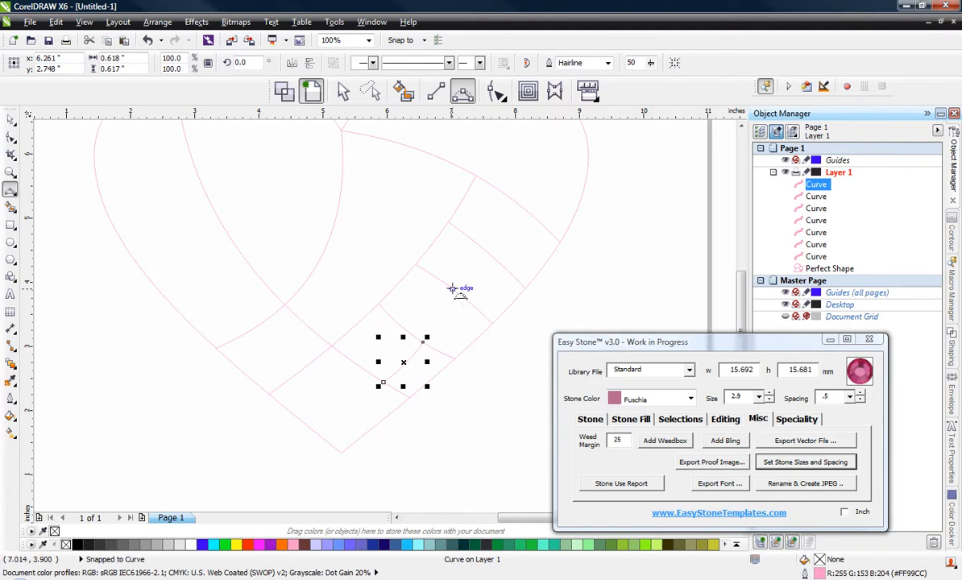
{"action": "left_click_drag", "start_coordinate": [463, 296], "coordinate": [495, 260]}
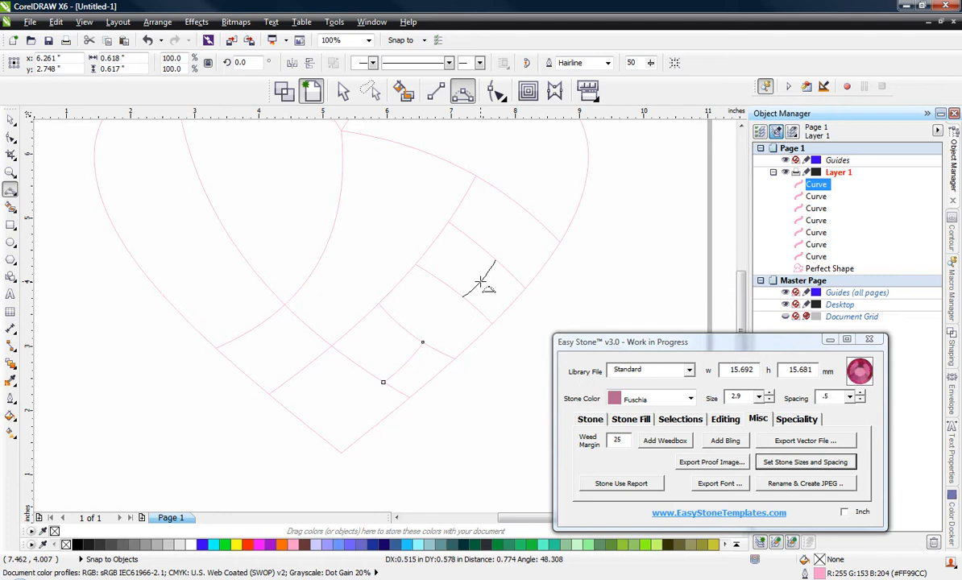
{"action": "double_click", "coordinate": [481, 283]}
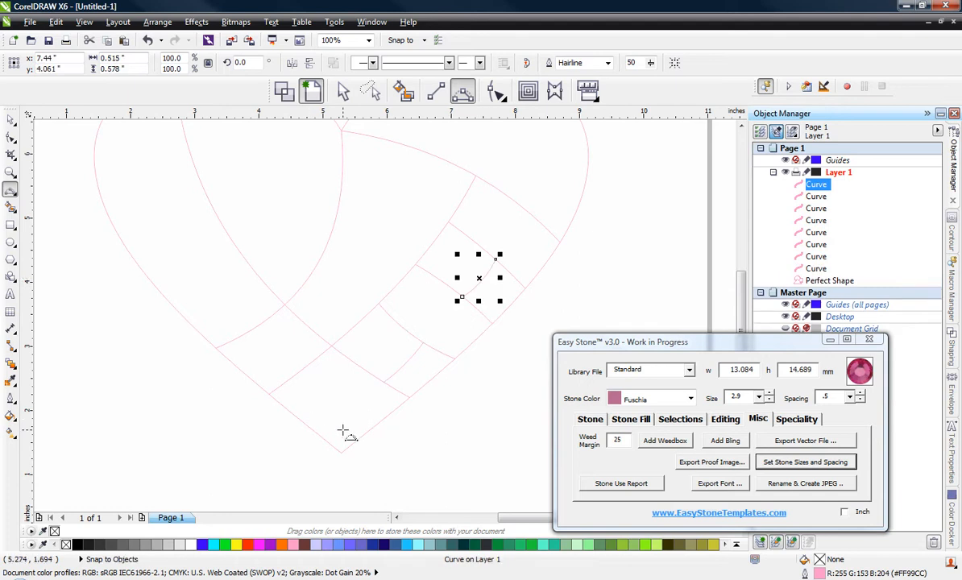
Step: Draw a 3-point curve about 0.57 by 1.74 inches from the strip's upper inner corner on the arch to the right lobe's top edge
{"action": "scroll", "coordinate": [342, 431], "scroll_direction": "down", "scroll_amount": 2}
{"action": "scroll", "coordinate": [340, 303], "scroll_direction": "up", "scroll_amount": 2}
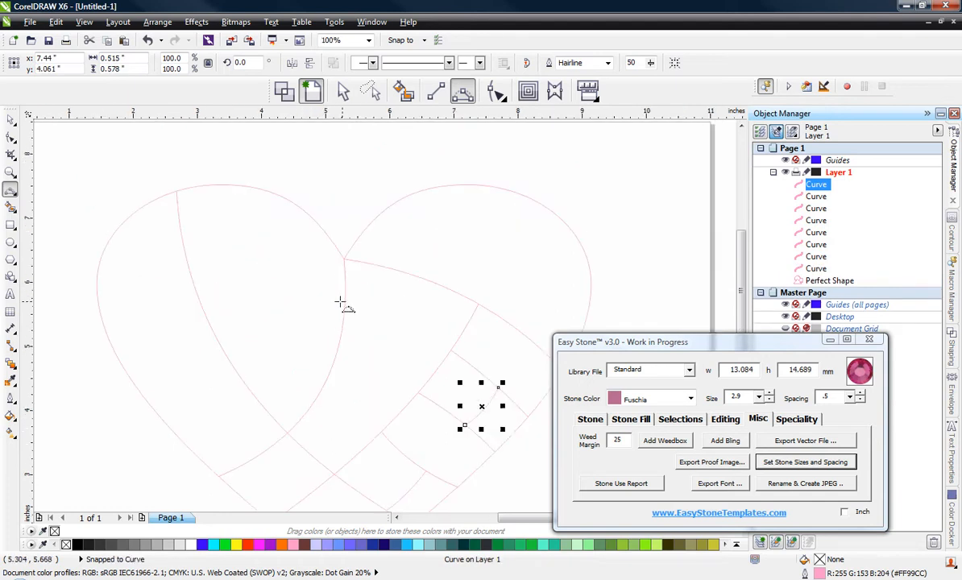
{"action": "scroll", "coordinate": [466, 335], "scroll_direction": "down", "scroll_amount": 3}
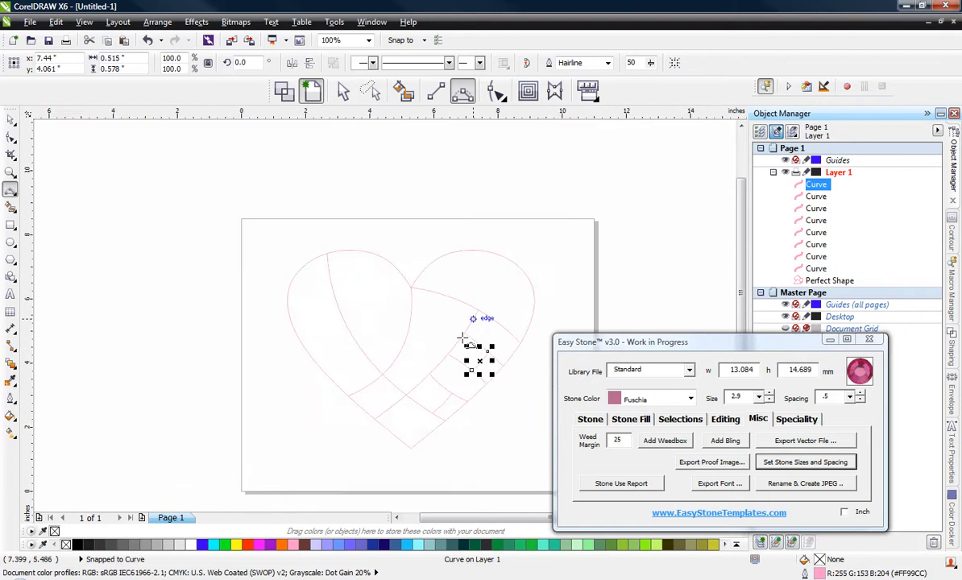
{"action": "scroll", "coordinate": [491, 314], "scroll_direction": "up", "scroll_amount": 3}
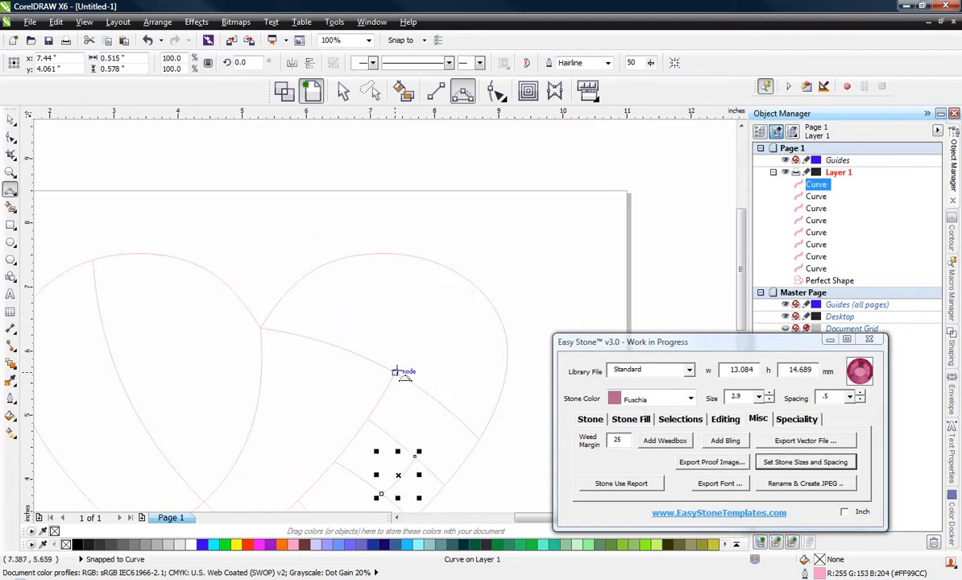
{"action": "left_click_drag", "start_coordinate": [396, 372], "coordinate": [432, 261]}
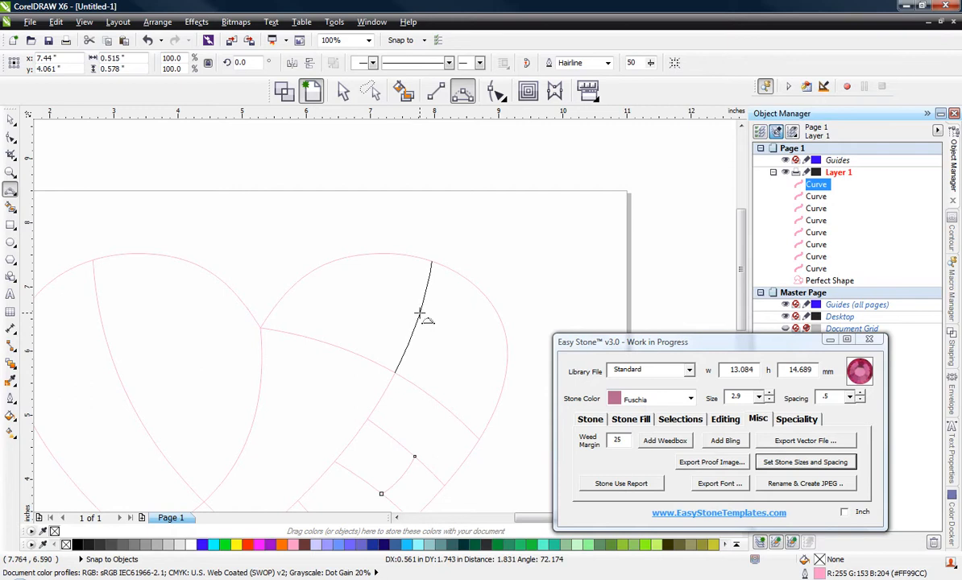
{"action": "left_click", "coordinate": [419, 314]}
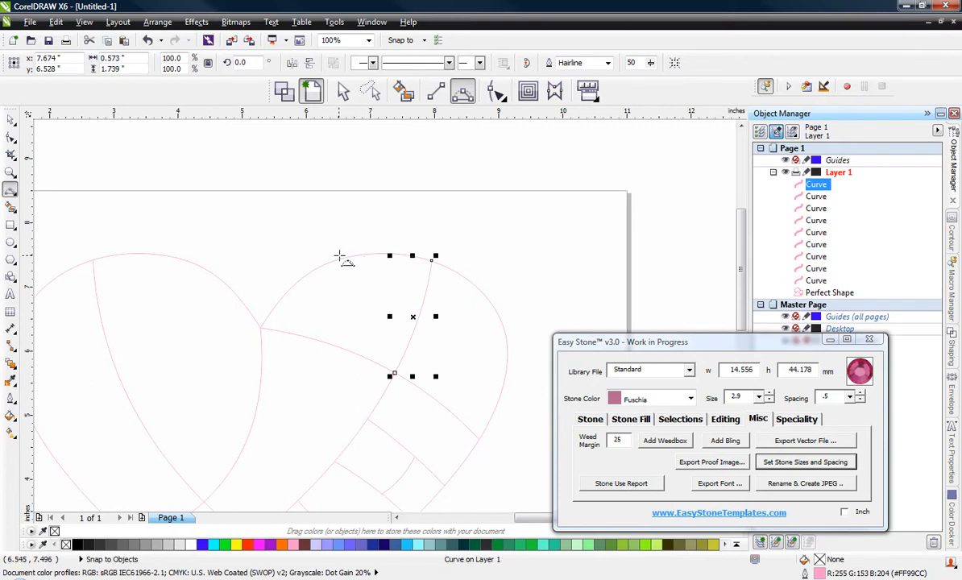
Step: Draw a 3-point curve about 0.94 by 1.48 inches from the right lobe's upper-left edge down to the curve crossing that lobe
{"action": "left_click_drag", "start_coordinate": [344, 257], "coordinate": [404, 352]}
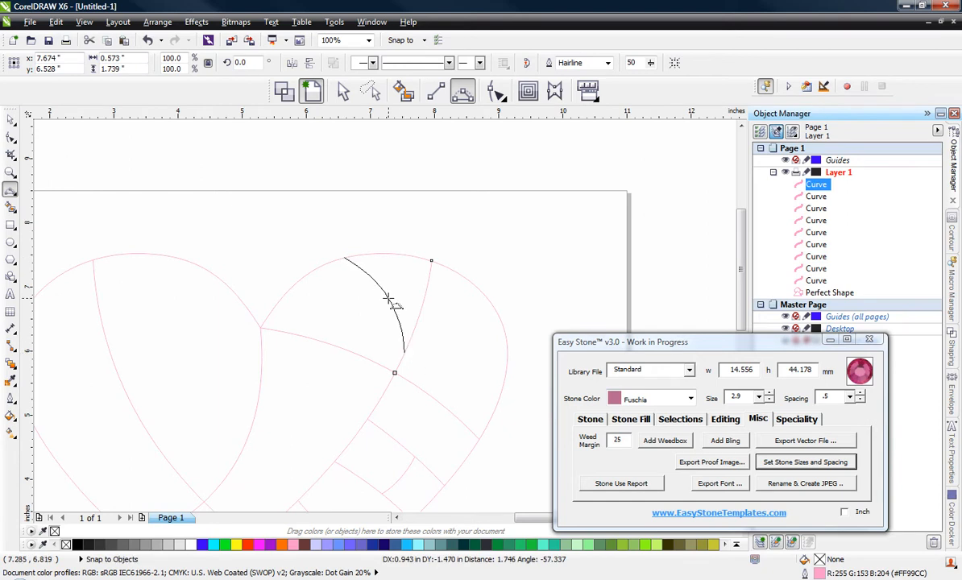
{"action": "left_click", "coordinate": [390, 302]}
{"action": "scroll", "coordinate": [450, 313], "scroll_direction": "down", "scroll_amount": 1}
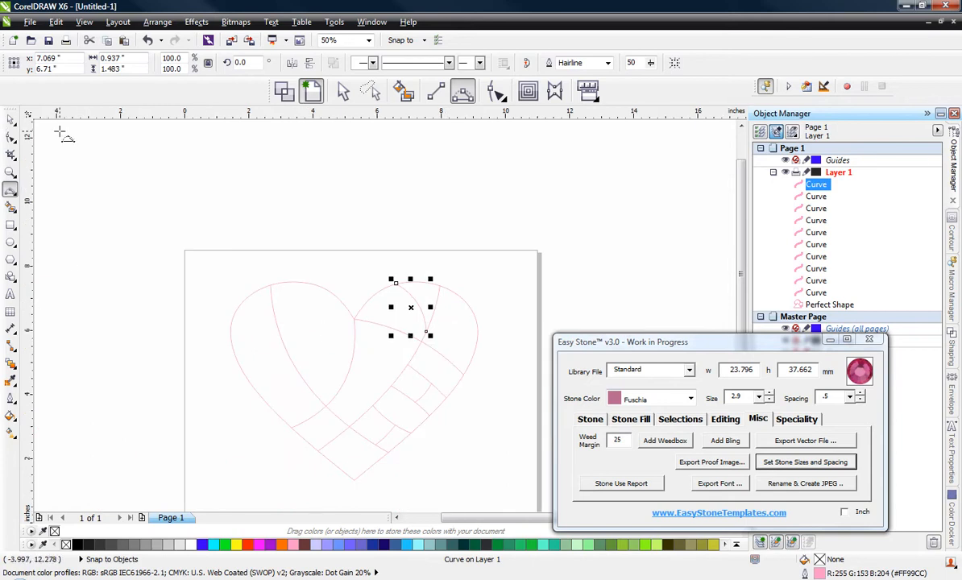
{"action": "left_click", "coordinate": [10, 119]}
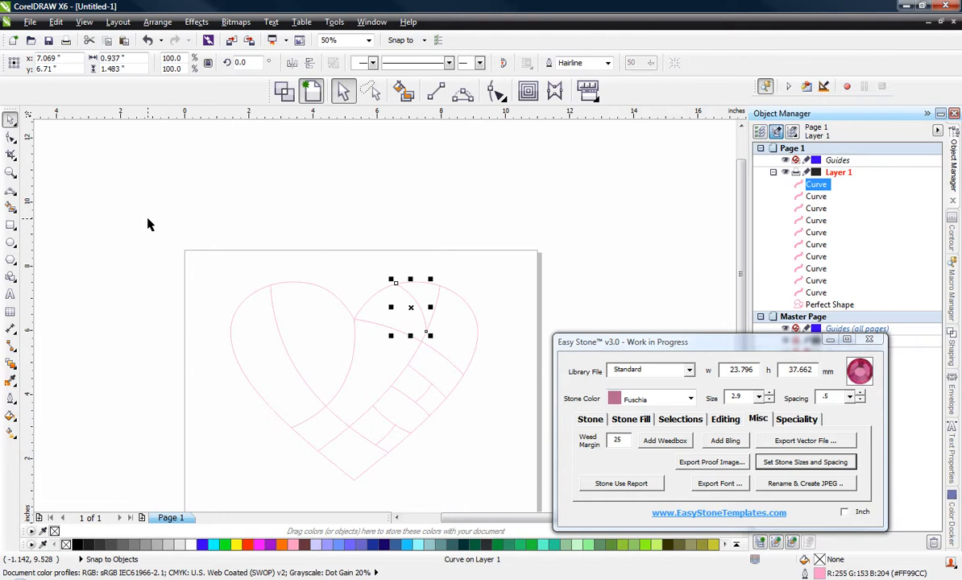
Step: Draw an ellipse about 0.82 by 1.10 inches inside the left lobe's teardrop section and move it slightly down
{"action": "left_click", "coordinate": [10, 242]}
{"action": "scroll", "coordinate": [290, 322], "scroll_direction": "up", "scroll_amount": 1}
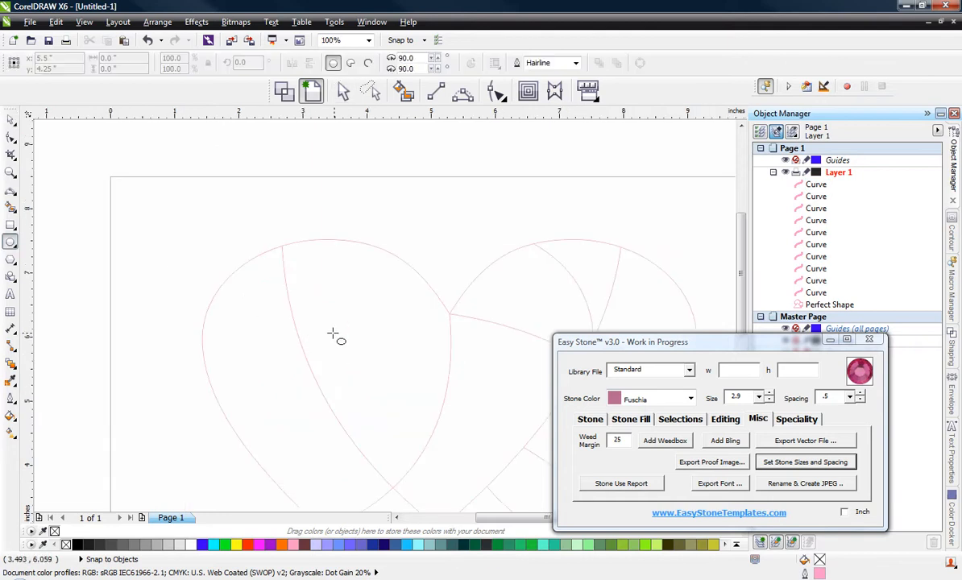
{"action": "scroll", "coordinate": [379, 331], "scroll_direction": "up", "scroll_amount": 1}
{"action": "left_click_drag", "start_coordinate": [294, 234], "coordinate": [408, 384]}
{"action": "key", "text": "space"}
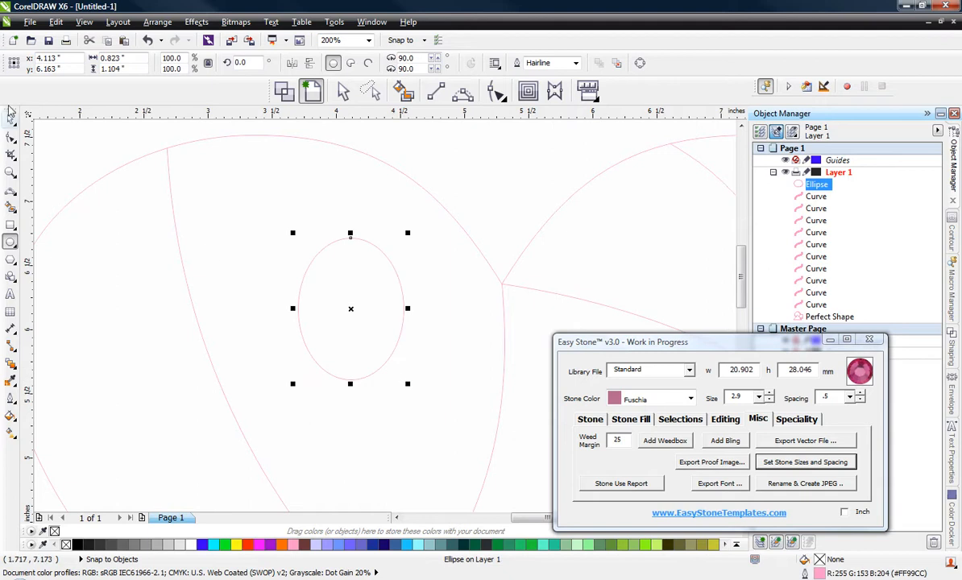
{"action": "mouse_move", "coordinate": [343, 306]}
{"action": "left_mouse_down"}
{"action": "mouse_move", "coordinate": [331, 316]}
{"action": "mouse_move", "coordinate": [336, 344]}
{"action": "mouse_move", "coordinate": [337, 325]}
{"action": "left_mouse_up"}
{"action": "scroll", "coordinate": [337, 325], "scroll_direction": "down", "scroll_amount": 3}
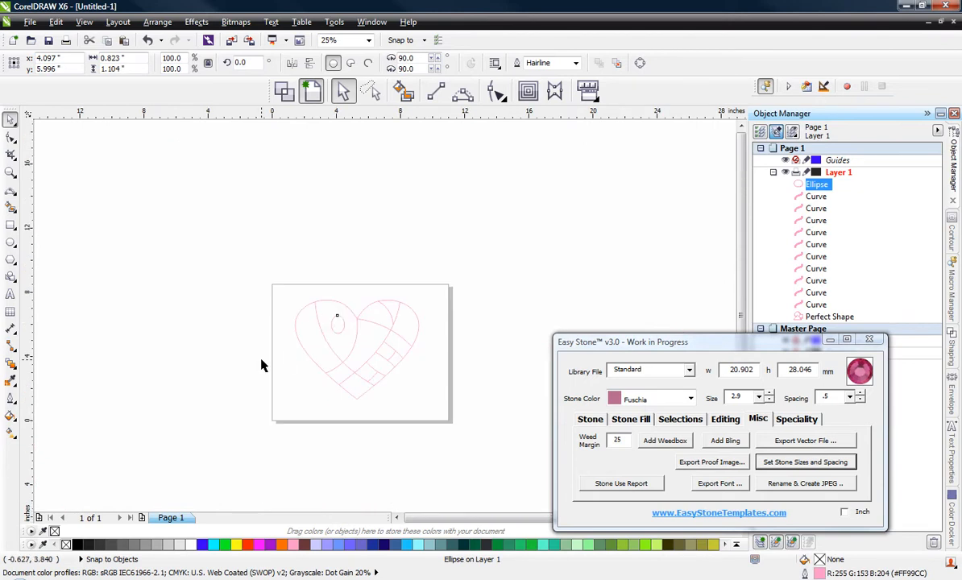
{"action": "left_click", "coordinate": [264, 363]}
{"action": "scroll", "coordinate": [352, 338], "scroll_direction": "up", "scroll_amount": 2}
{"action": "scroll", "coordinate": [395, 386], "scroll_direction": "down", "scroll_amount": 1}
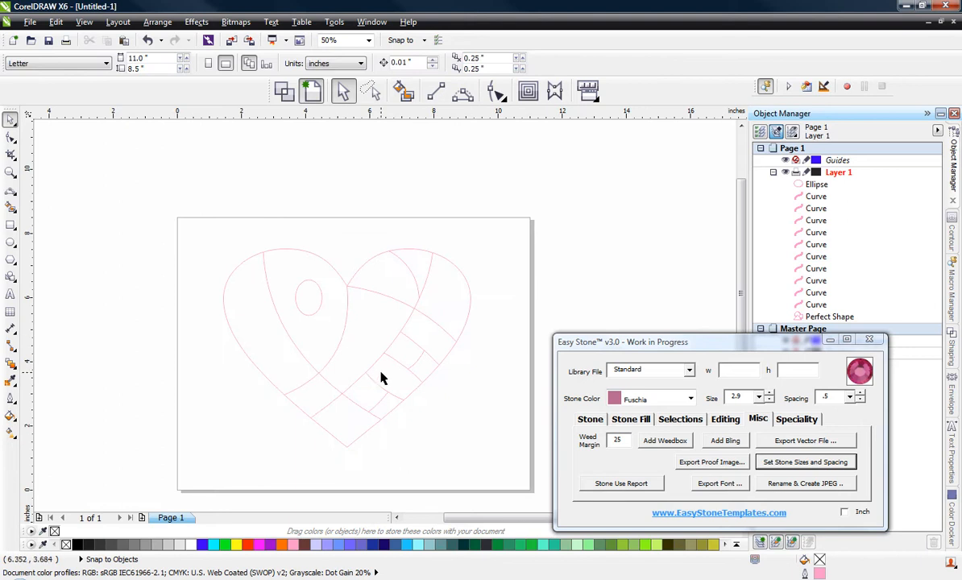
Step: Draw a 3-point curve about 1.12 by 0.82 inches from the teardrop section's right edge to the strip's inner edge
{"action": "left_click", "coordinate": [463, 91]}
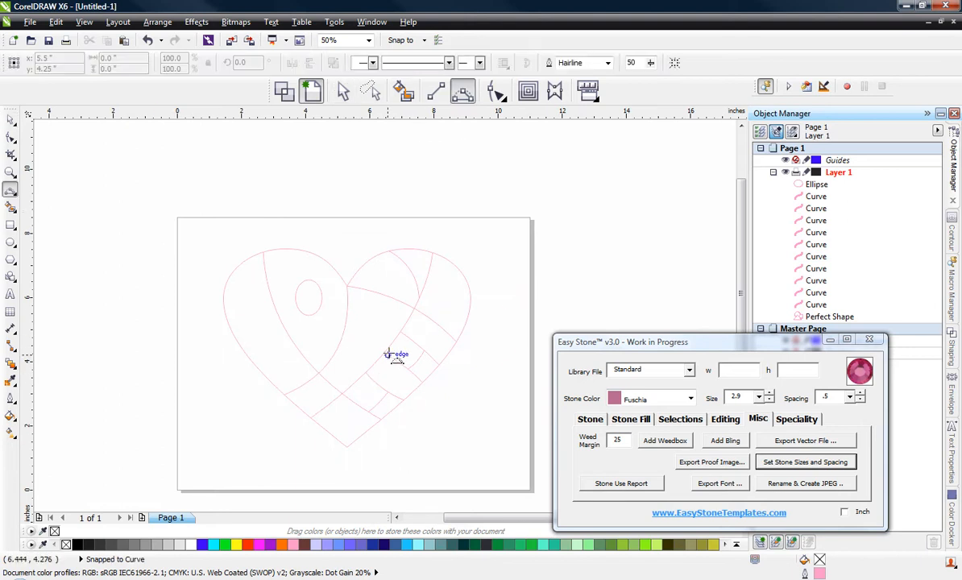
{"action": "scroll", "coordinate": [389, 353], "scroll_direction": "up", "scroll_amount": 1}
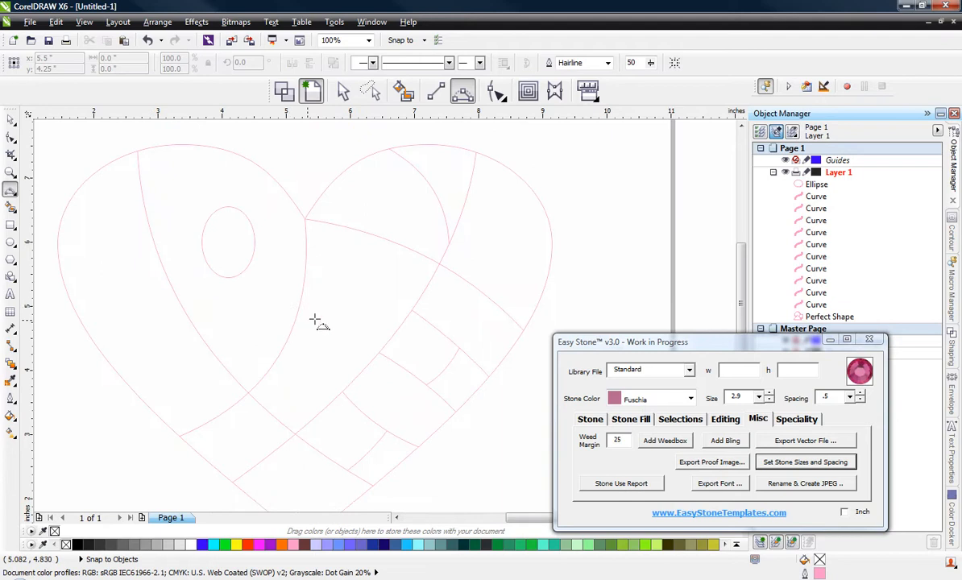
{"action": "left_click", "coordinate": [298, 308]}
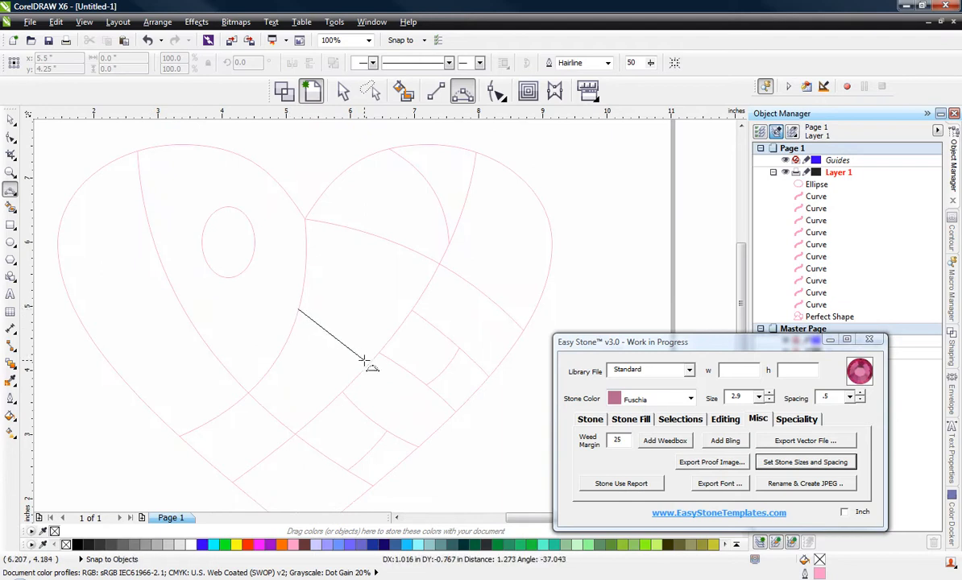
{"action": "left_click_drag", "start_coordinate": [364, 360], "coordinate": [370, 361]}
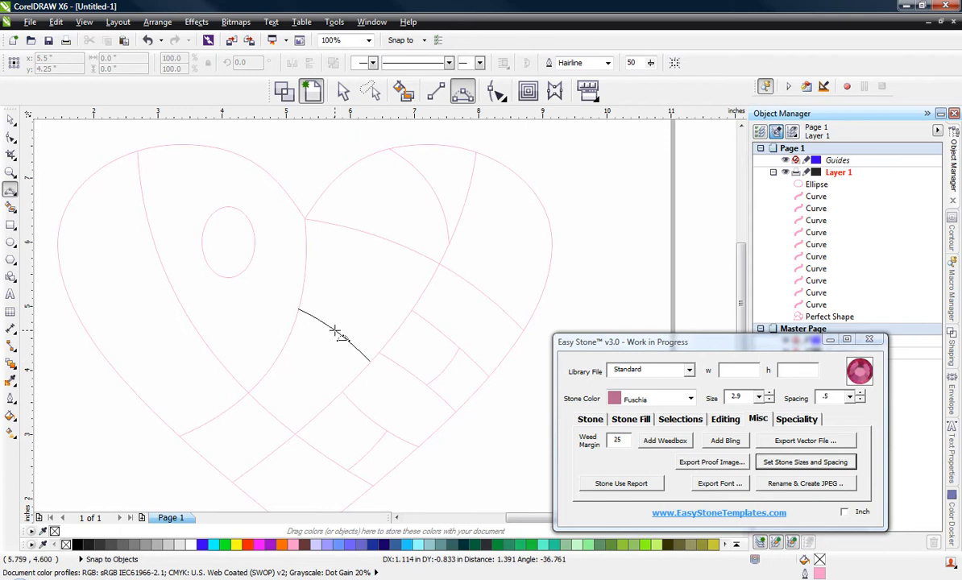
{"action": "left_click", "coordinate": [300, 313]}
{"action": "scroll", "coordinate": [435, 323], "scroll_direction": "down", "scroll_amount": 1}
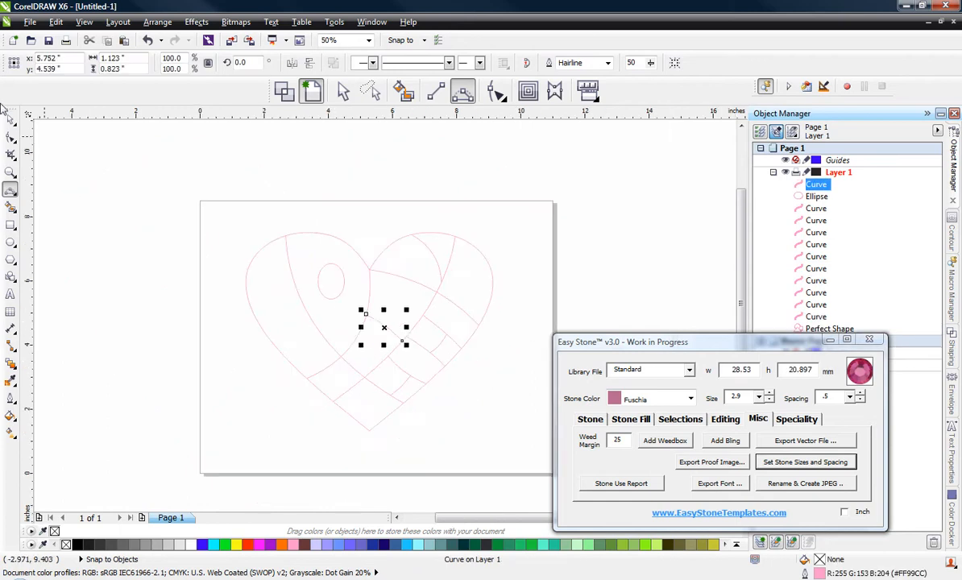
{"action": "key", "text": "space"}
{"action": "left_click", "coordinate": [214, 294]}
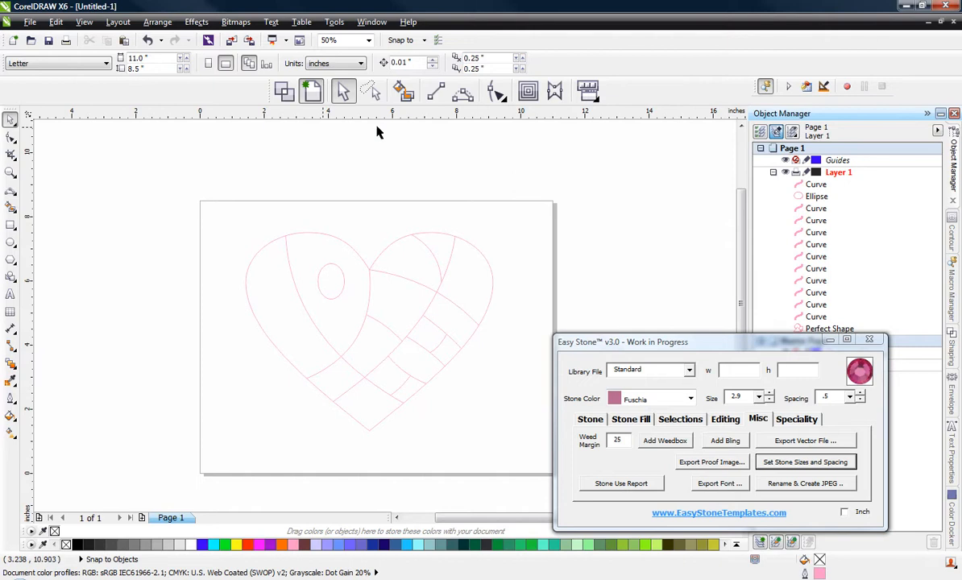
Step: Smart-fill the left band, its lower continuation and the section beneath the new curve with blue-grey and a 2 px black outline
{"action": "left_click", "coordinate": [404, 92]}
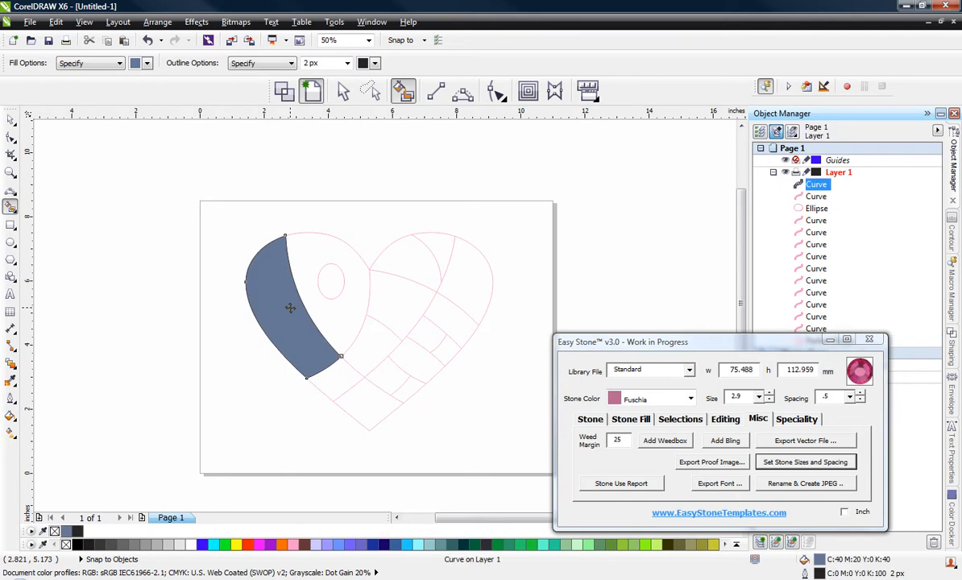
{"action": "left_click", "coordinate": [332, 373]}
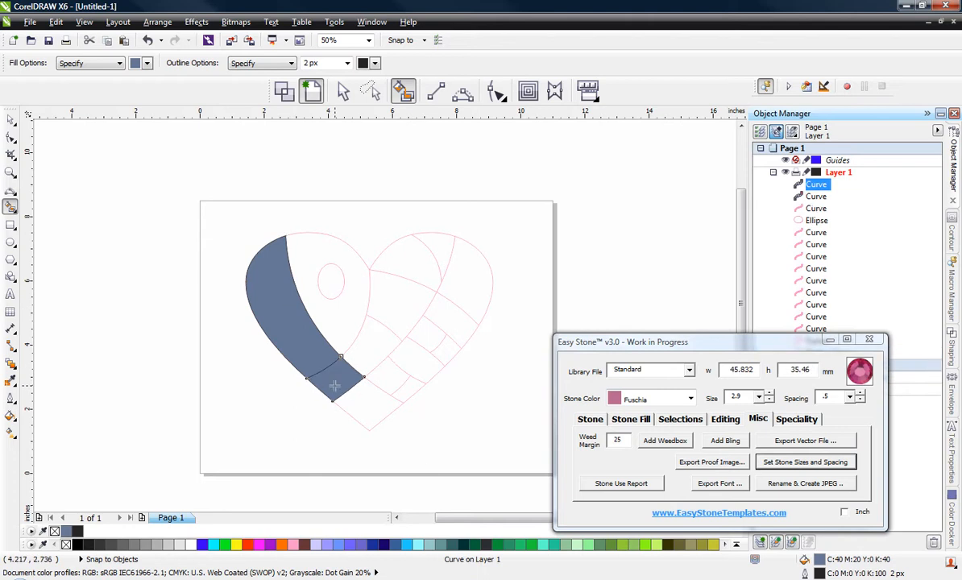
{"action": "left_click", "coordinate": [359, 345]}
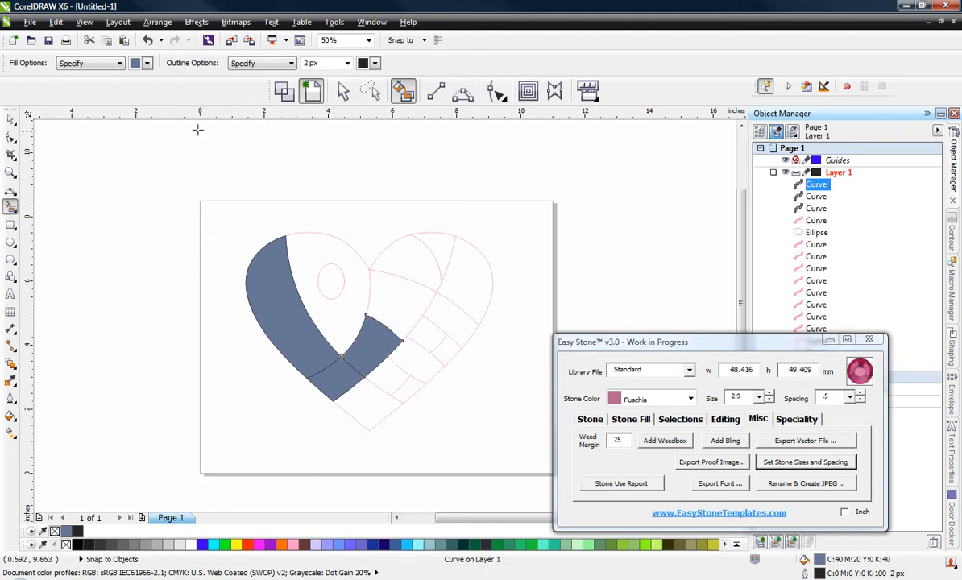
Step: Smart-fill the left lobe's teardrop section around the ellipse with yellow
{"action": "left_click", "coordinate": [148, 66]}
{"action": "left_click", "coordinate": [147, 91]}
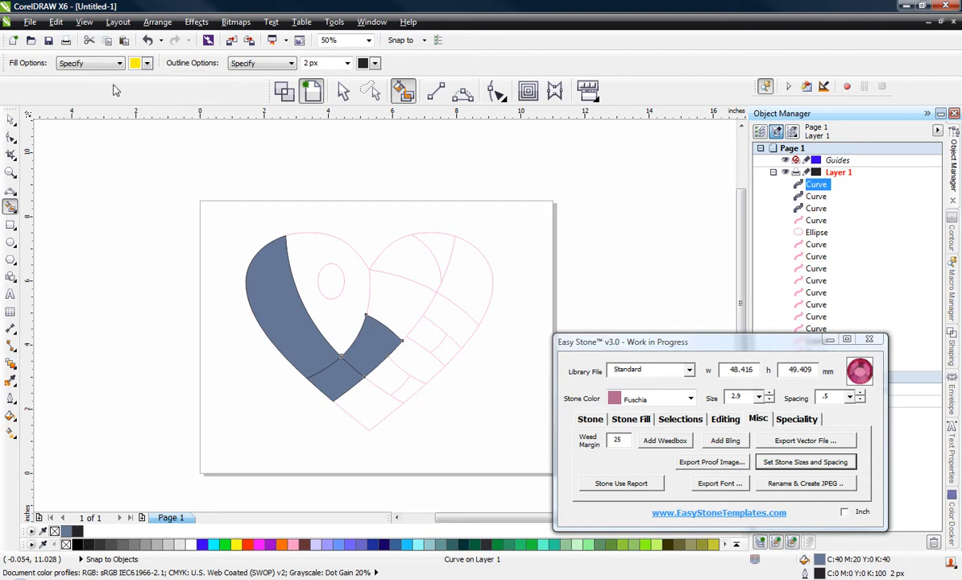
{"action": "left_click", "coordinate": [309, 237]}
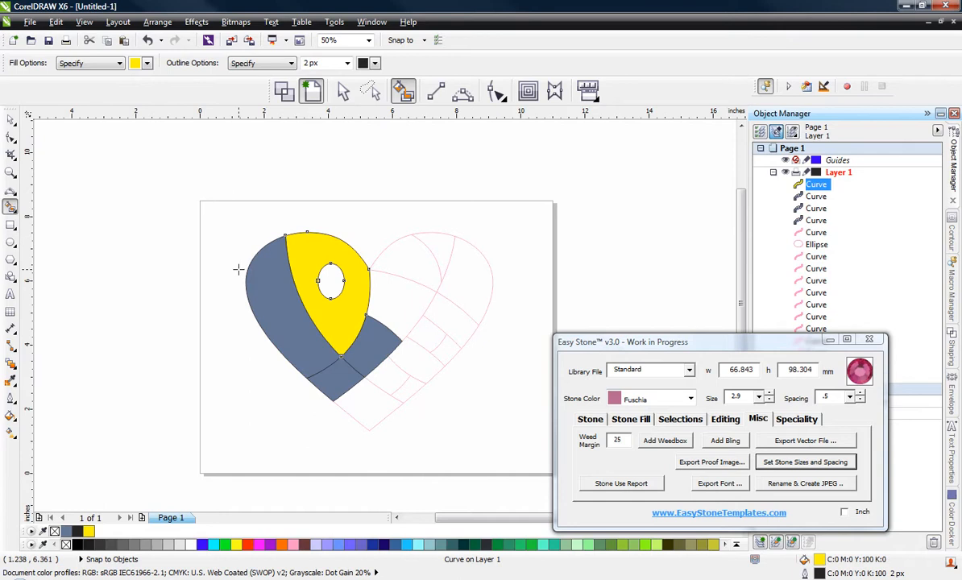
Step: Smart-fill the central section below the arch, the right lobe's inner section and its outer right section with red
{"action": "left_click", "coordinate": [147, 64]}
{"action": "left_click", "coordinate": [172, 77]}
{"action": "left_click", "coordinate": [407, 290]}
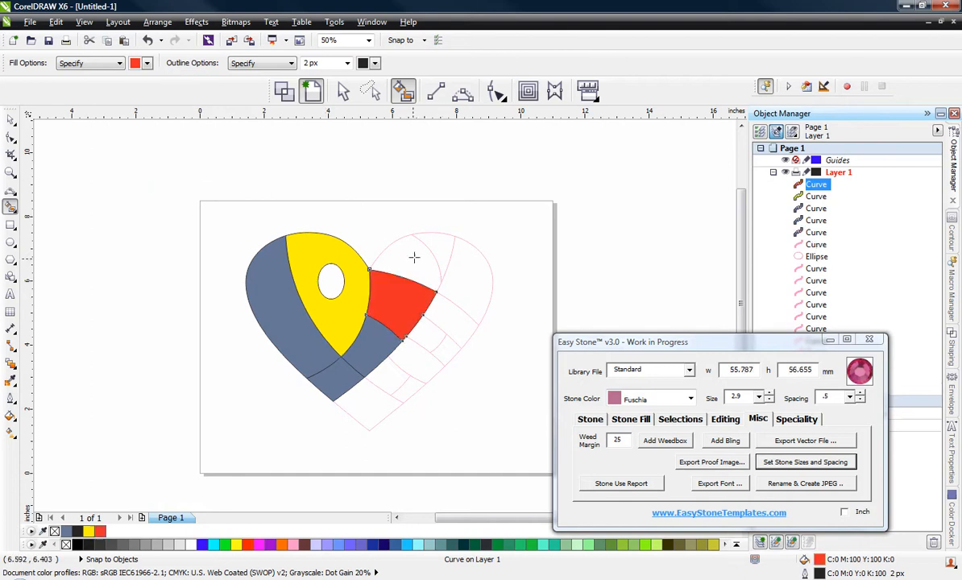
{"action": "left_click", "coordinate": [413, 258]}
{"action": "left_click", "coordinate": [462, 275]}
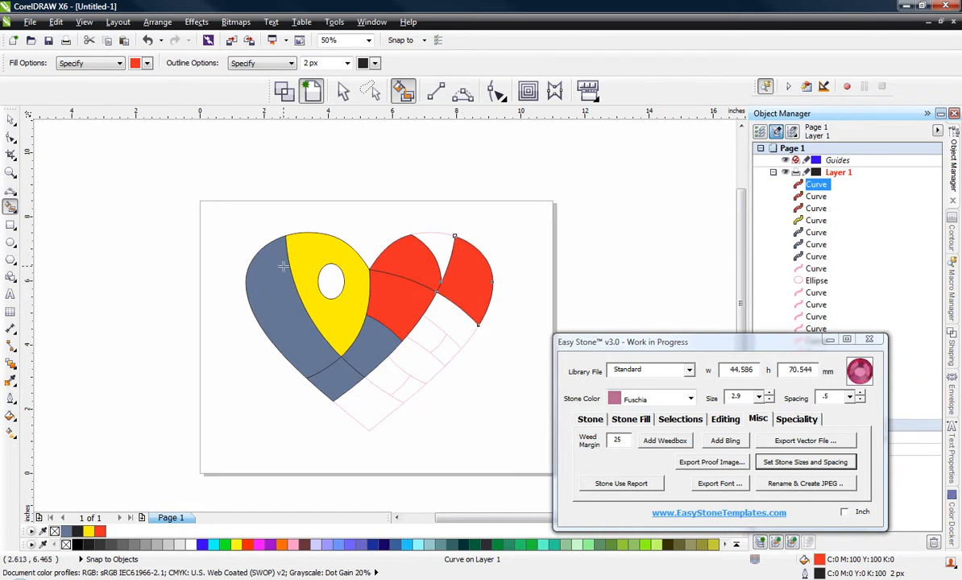
Step: Smart-fill the strip's first and third cells and the inner halves of its second and fourth cells with pale green
{"action": "left_click", "coordinate": [147, 62]}
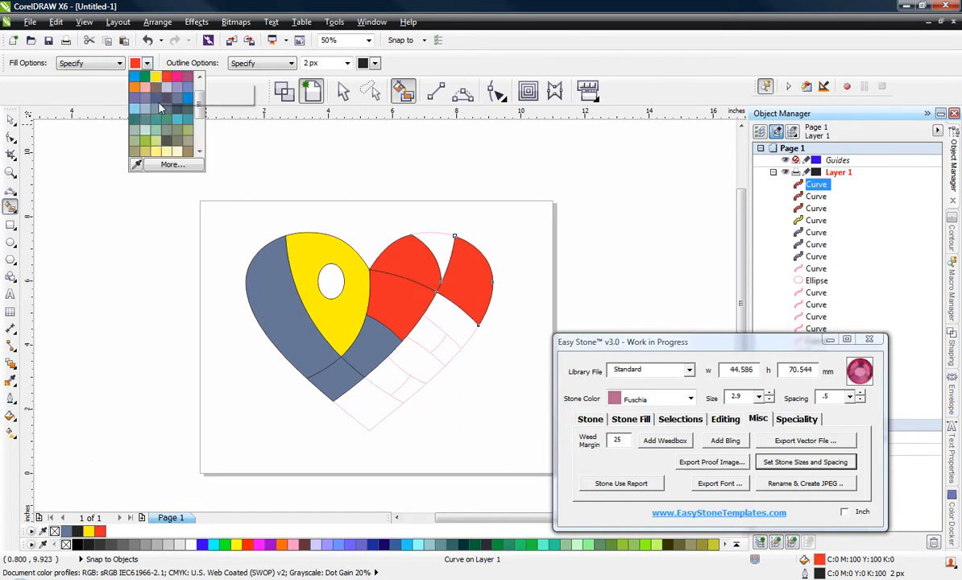
{"action": "left_click", "coordinate": [157, 142]}
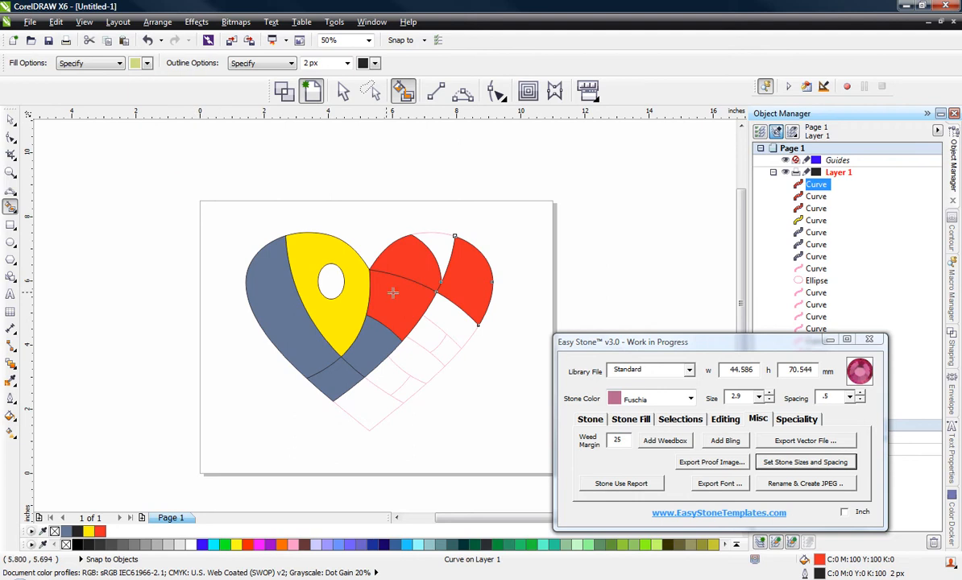
{"action": "left_click", "coordinate": [445, 325]}
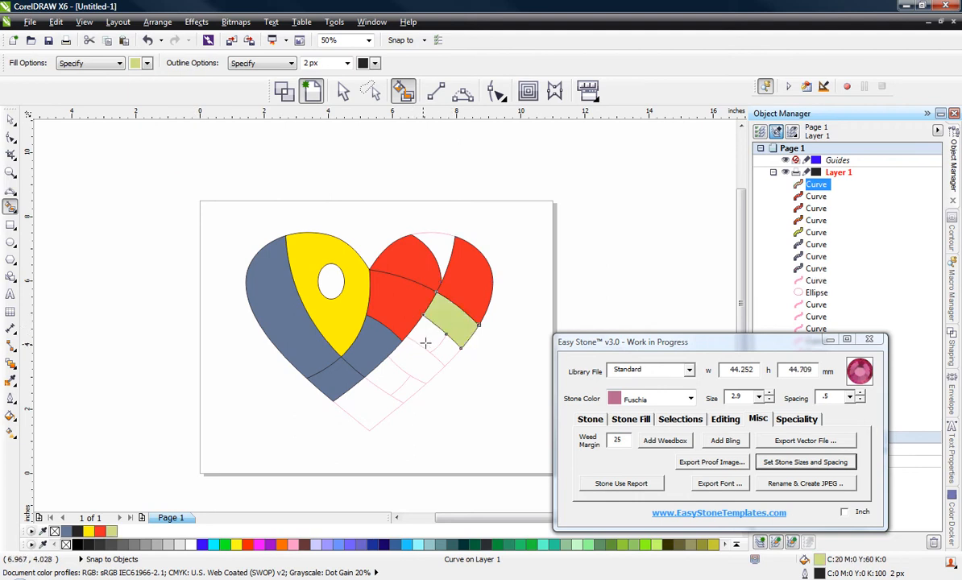
{"action": "left_click", "coordinate": [423, 351]}
{"action": "left_click", "coordinate": [415, 363]}
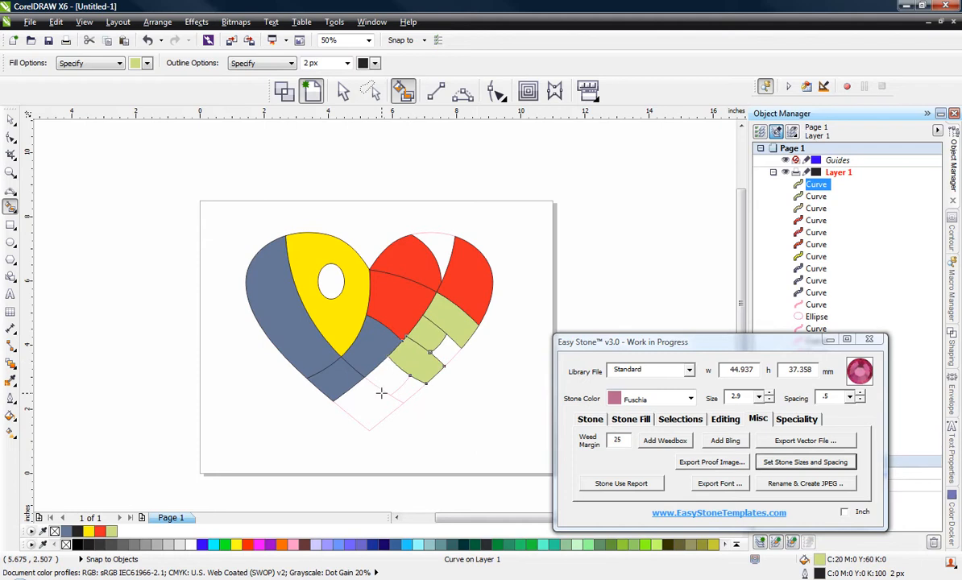
{"action": "left_click", "coordinate": [382, 383]}
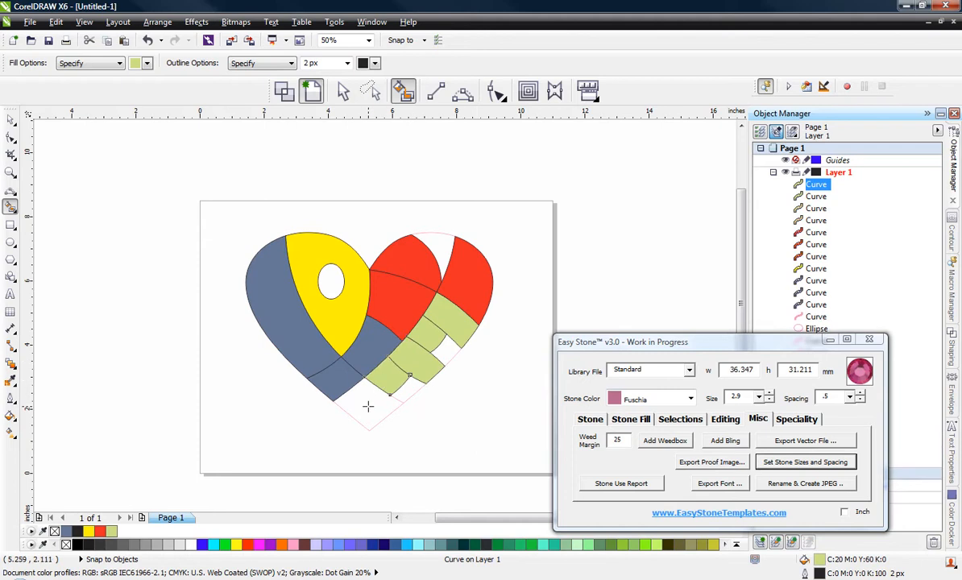
Step: Smart-fill the heart's bottom tip section with pale green and a 2 px black outline
{"action": "left_click", "coordinate": [368, 406]}
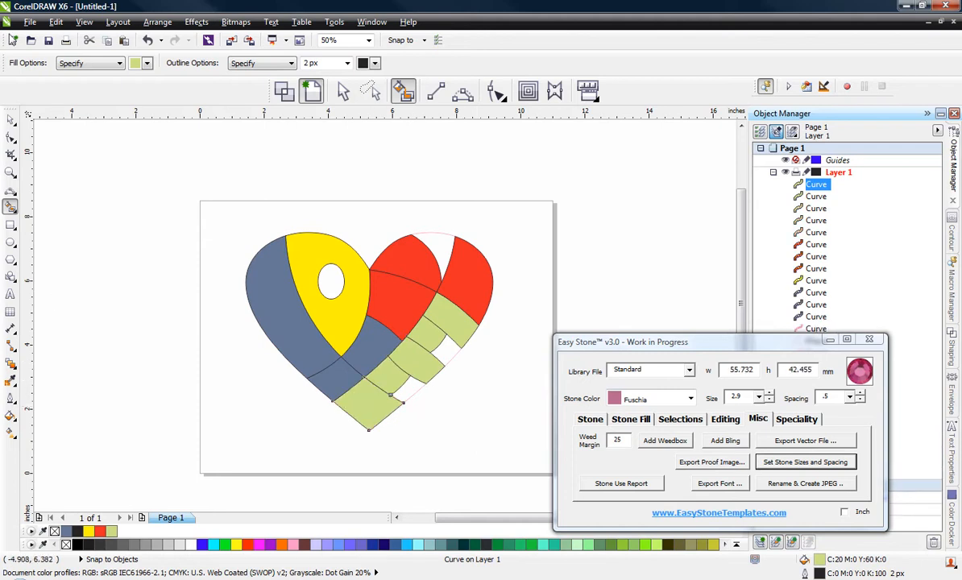
{"action": "left_click", "coordinate": [11, 120]}
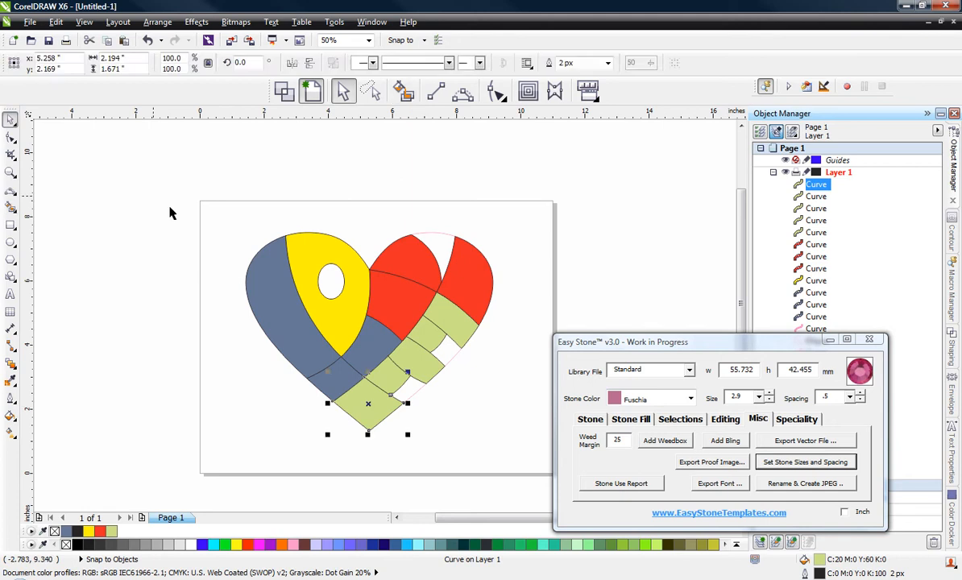
{"action": "left_click", "coordinate": [170, 213]}
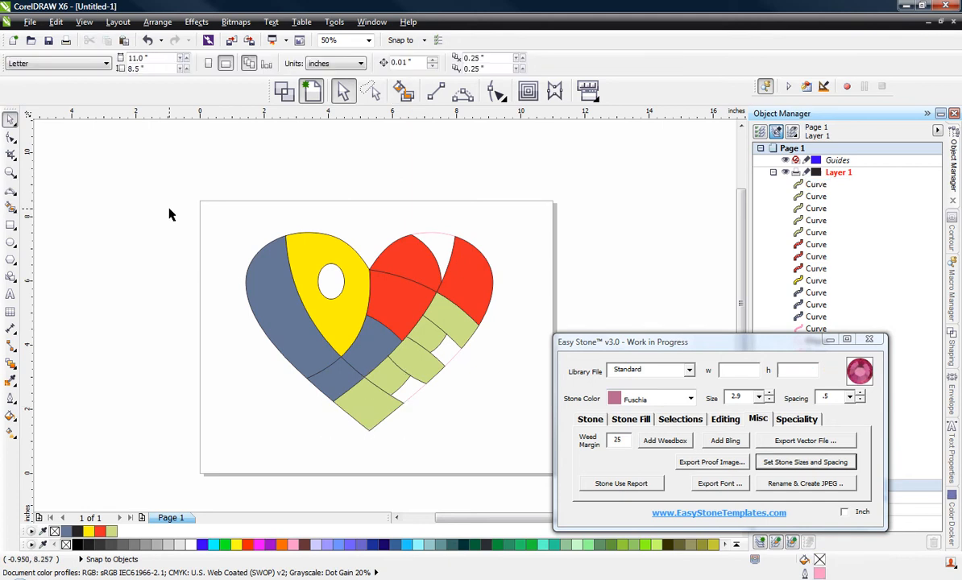
Step: Select all twelve coloured heart sections and move them together off the page, to the right of the pink outline drawing
{"action": "left_click", "coordinate": [276, 313]}
{"action": "left_click", "coordinate": [350, 374], "text": "shift"}
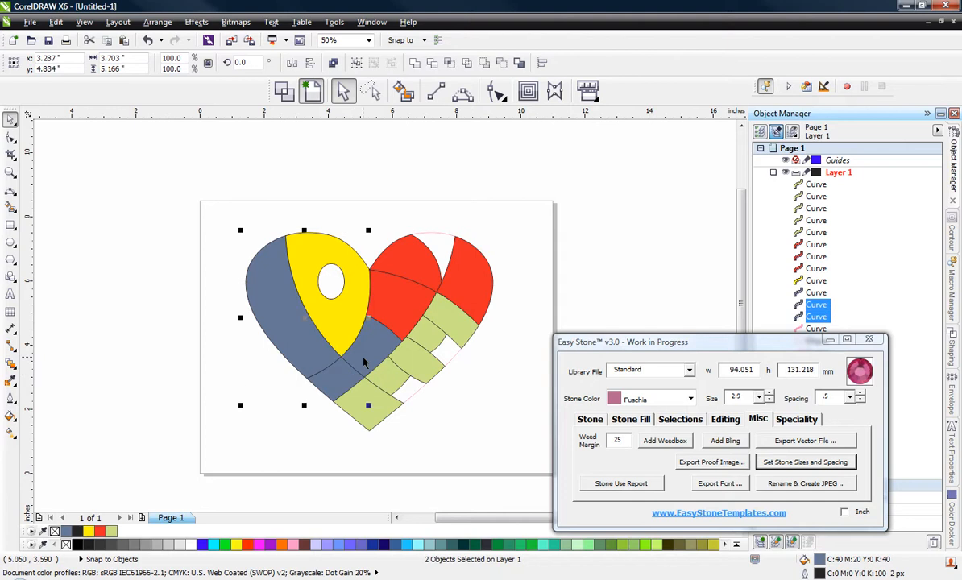
{"action": "left_click", "coordinate": [364, 360], "text": "shift"}
{"action": "left_click", "coordinate": [338, 320], "text": "shift"}
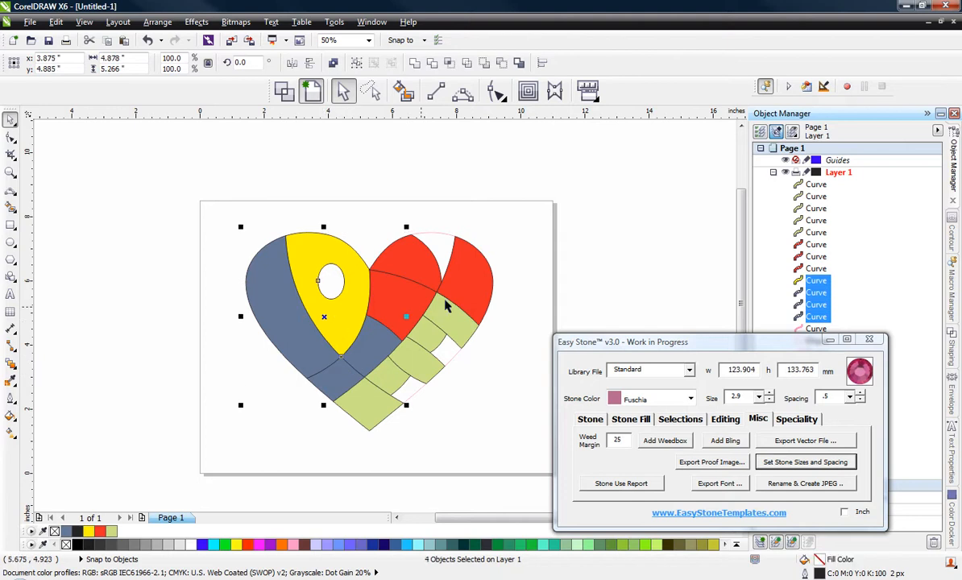
{"action": "left_click", "coordinate": [406, 295], "text": "shift"}
{"action": "left_click", "coordinate": [443, 266], "text": "shift"}
{"action": "left_click", "coordinate": [451, 317], "text": "shift"}
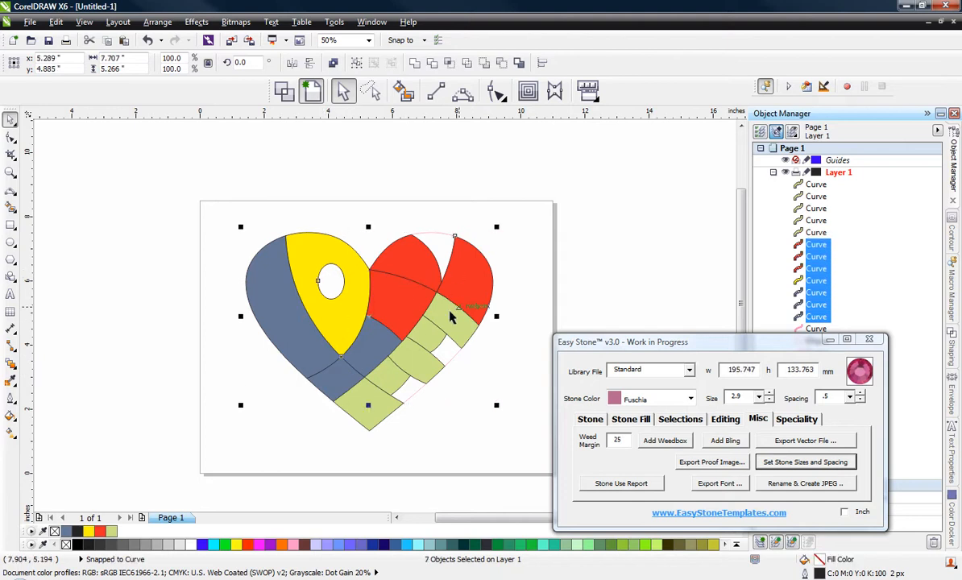
{"action": "left_click", "coordinate": [429, 322], "text": "shift"}
{"action": "left_click", "coordinate": [417, 343], "text": "shift"}
{"action": "left_click", "coordinate": [396, 367], "text": "shift"}
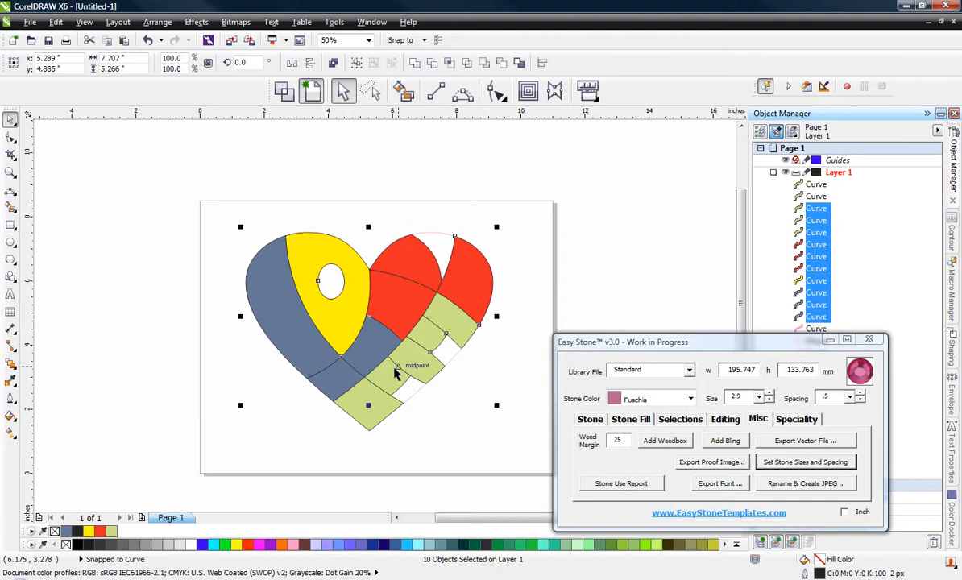
{"action": "left_click", "coordinate": [395, 373], "text": "shift"}
{"action": "left_click", "coordinate": [371, 401], "text": "shift"}
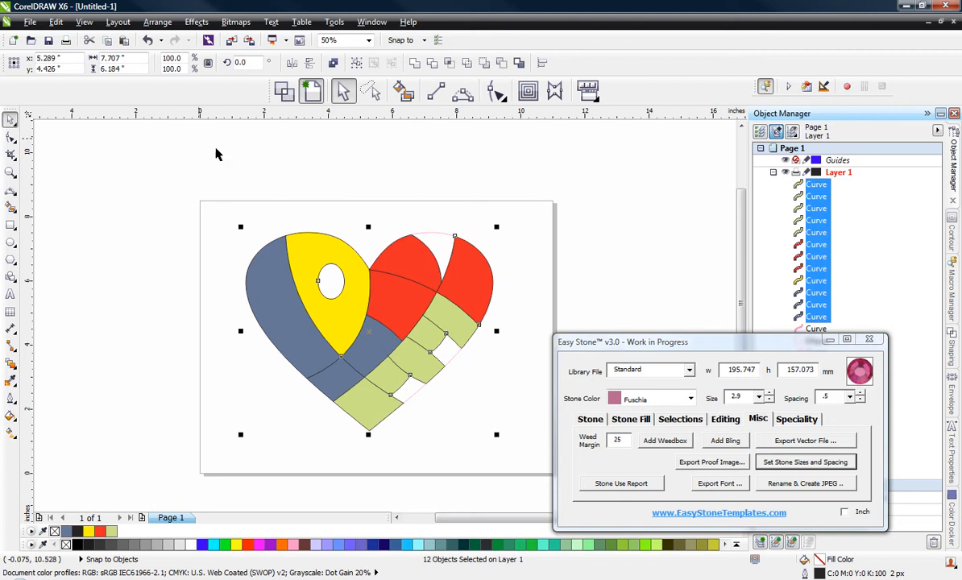
{"action": "scroll", "coordinate": [231, 162], "scroll_direction": "down", "scroll_amount": 1}
{"action": "left_click_drag", "start_coordinate": [310, 221], "coordinate": [548, 252]}
{"action": "left_click", "coordinate": [454, 188]}
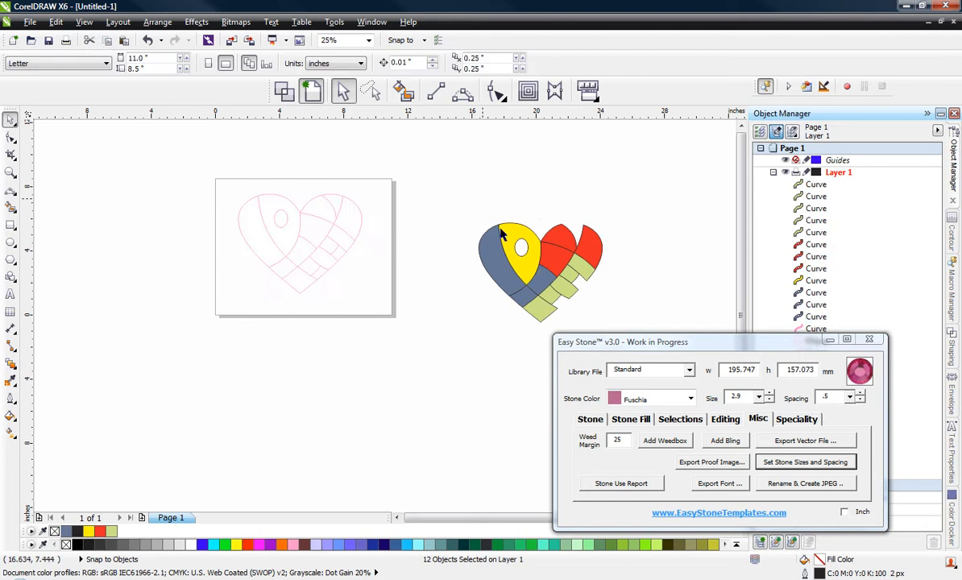
Step: Place a copy of the whole coloured heart to the right of the first one
{"action": "scroll", "coordinate": [620, 282], "scroll_direction": "up", "scroll_amount": 1}
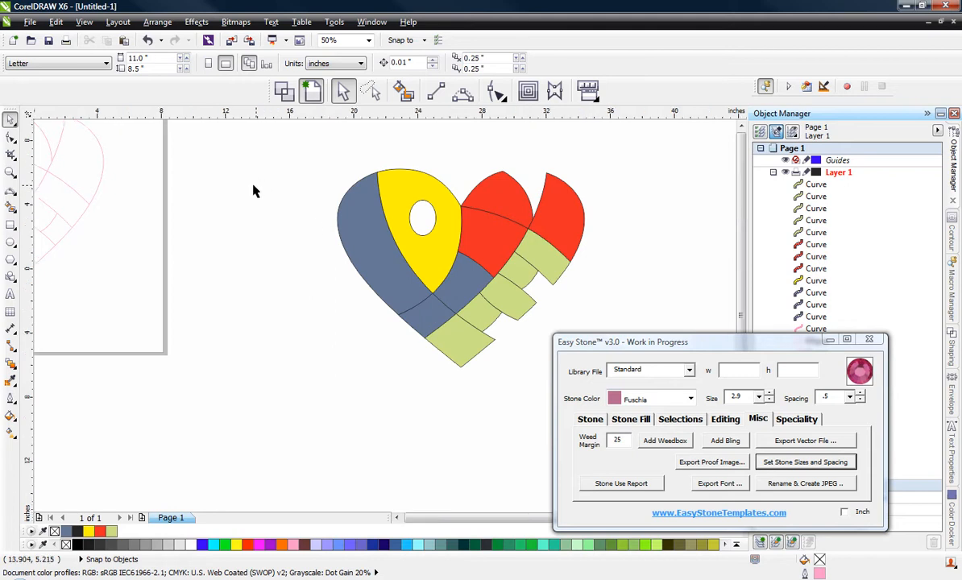
{"action": "scroll", "coordinate": [243, 179], "scroll_direction": "down", "scroll_amount": 1}
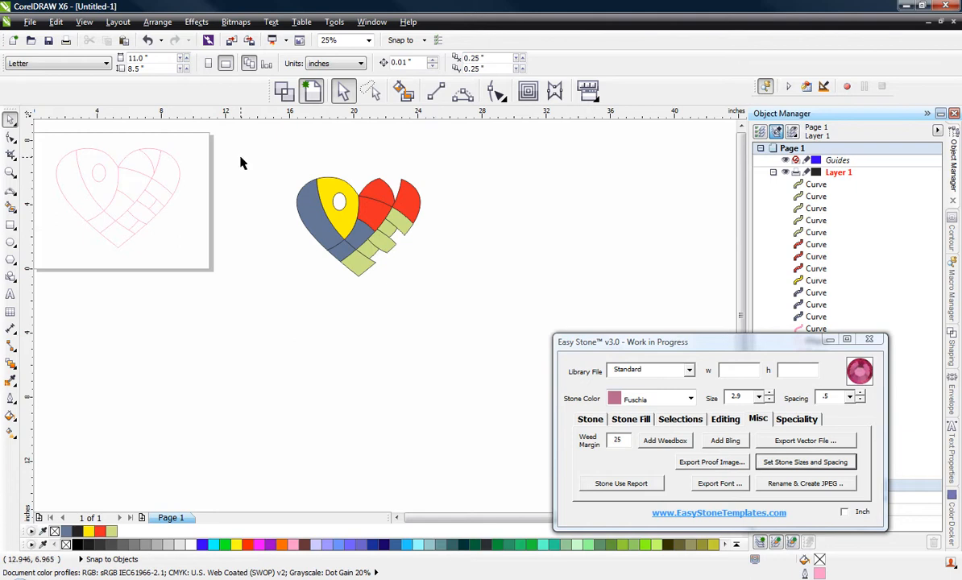
{"action": "left_click_drag", "start_coordinate": [240, 164], "coordinate": [511, 329]}
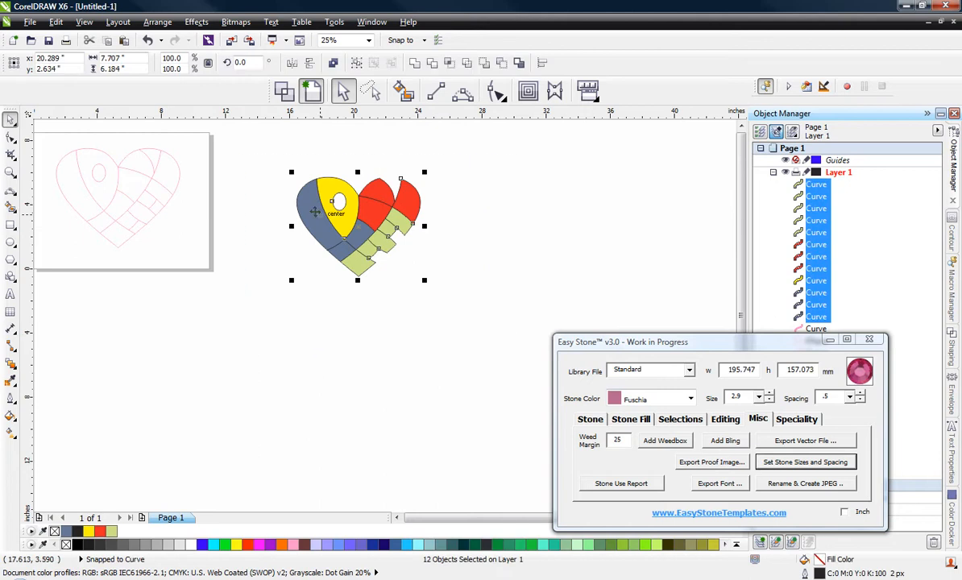
{"action": "left_click_drag", "start_coordinate": [320, 212], "coordinate": [510, 219]}
{"action": "right_click", "coordinate": [510, 223]}
{"action": "left_click", "coordinate": [454, 317]}
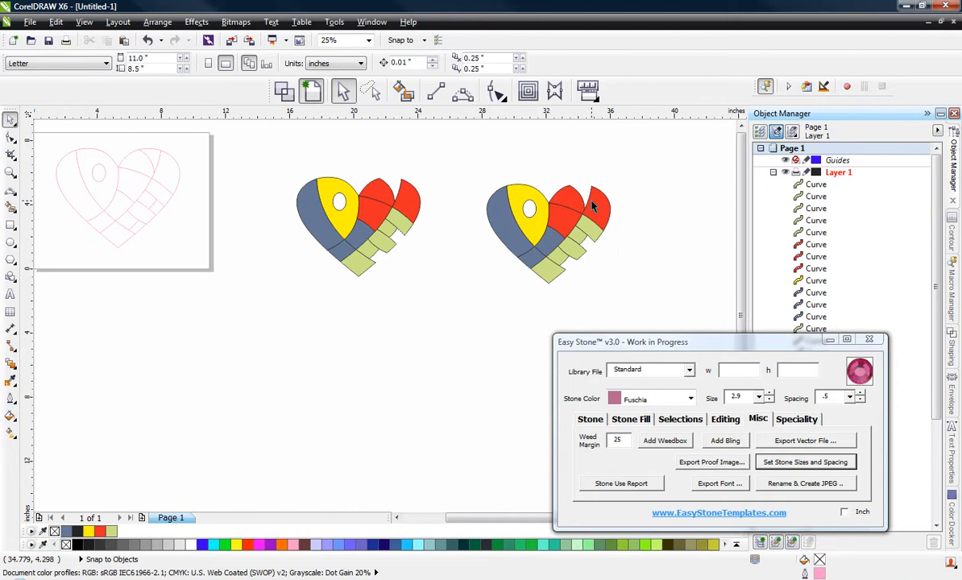
Step: Weld the three blue-grey sections of the copied heart into one shape
{"action": "scroll", "coordinate": [564, 197], "scroll_direction": "up", "scroll_amount": 2}
{"action": "left_click", "coordinate": [427, 278]}
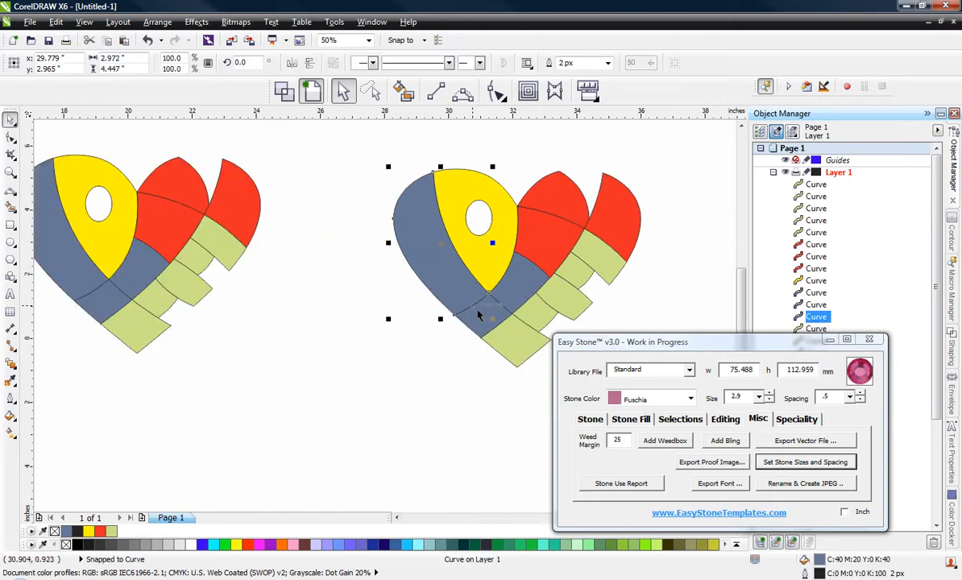
{"action": "left_click", "coordinate": [520, 303], "text": "shift"}
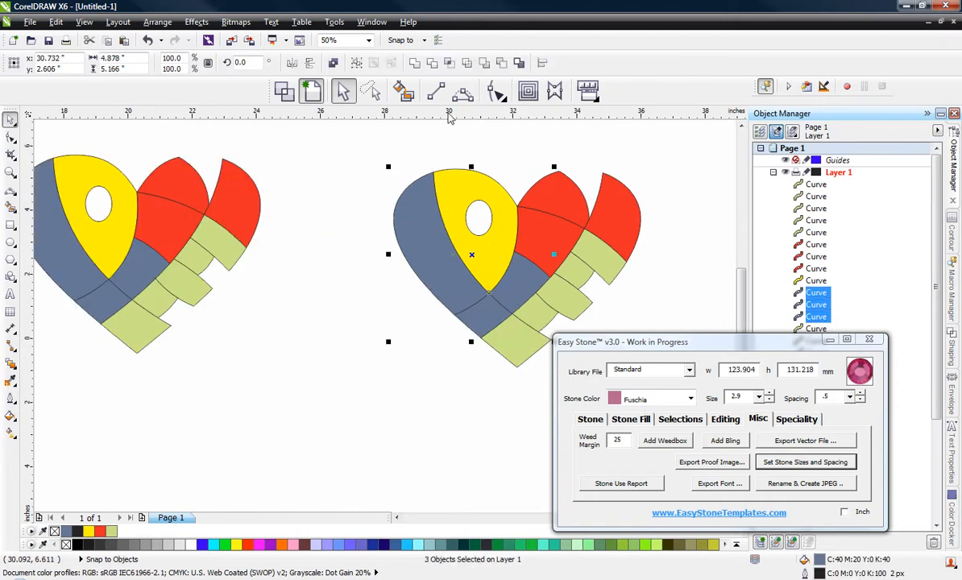
{"action": "left_click", "coordinate": [390, 63]}
{"action": "left_click", "coordinate": [314, 256]}
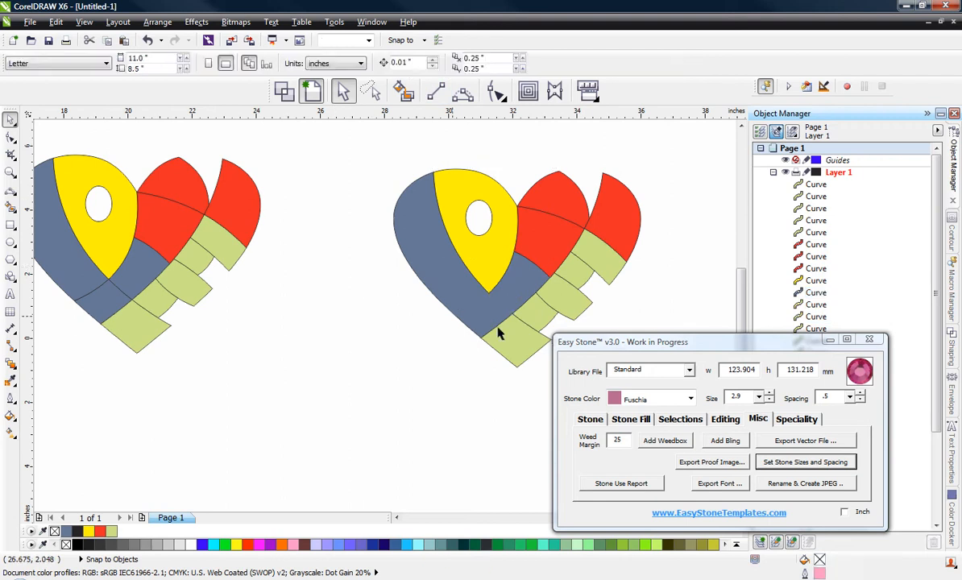
Step: Weld the five pale green sections of the copied heart into one shape
{"action": "left_click", "coordinate": [526, 329]}
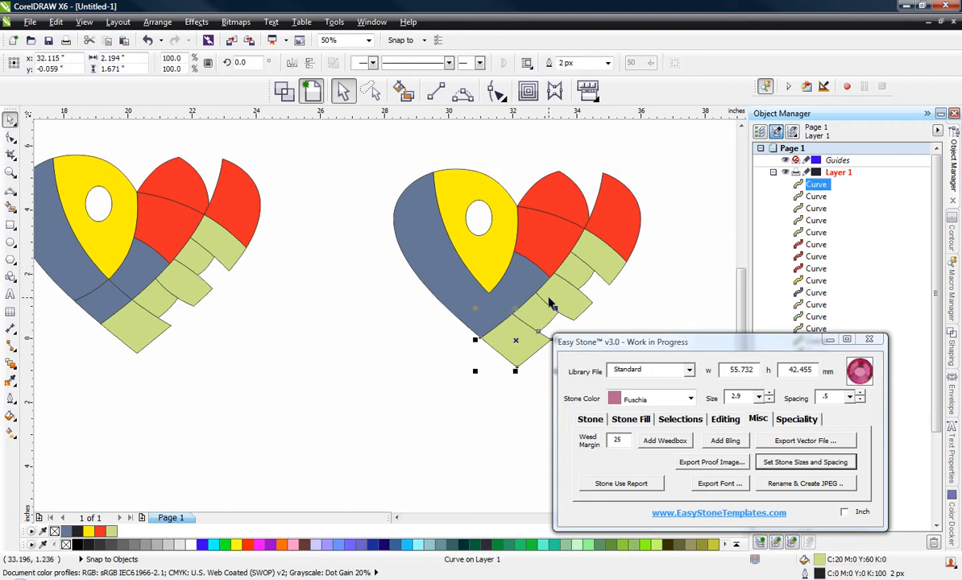
{"action": "left_click", "coordinate": [540, 313], "text": "shift"}
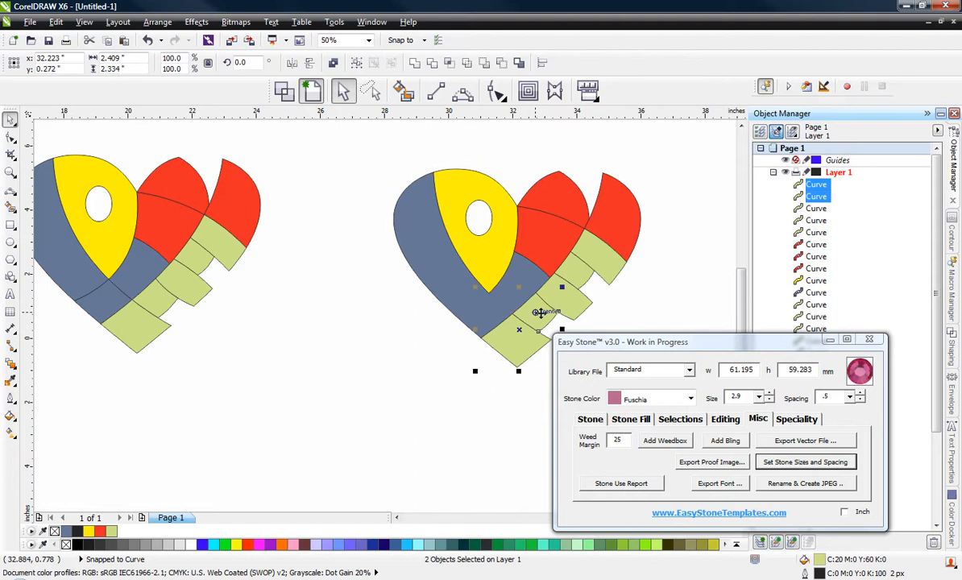
{"action": "left_click", "coordinate": [574, 283], "text": "shift"}
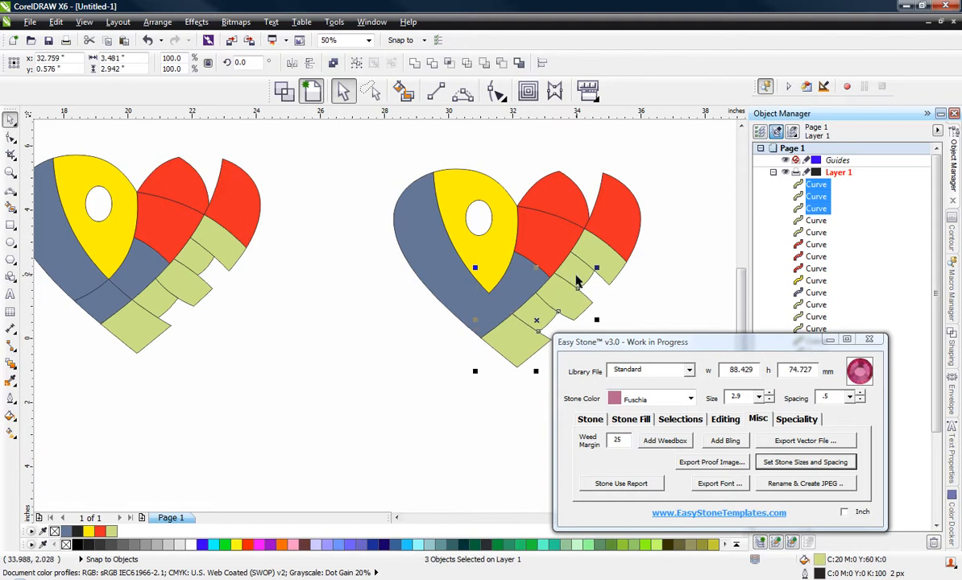
{"action": "left_click", "coordinate": [574, 257], "text": "shift"}
{"action": "left_click", "coordinate": [603, 246], "text": "shift"}
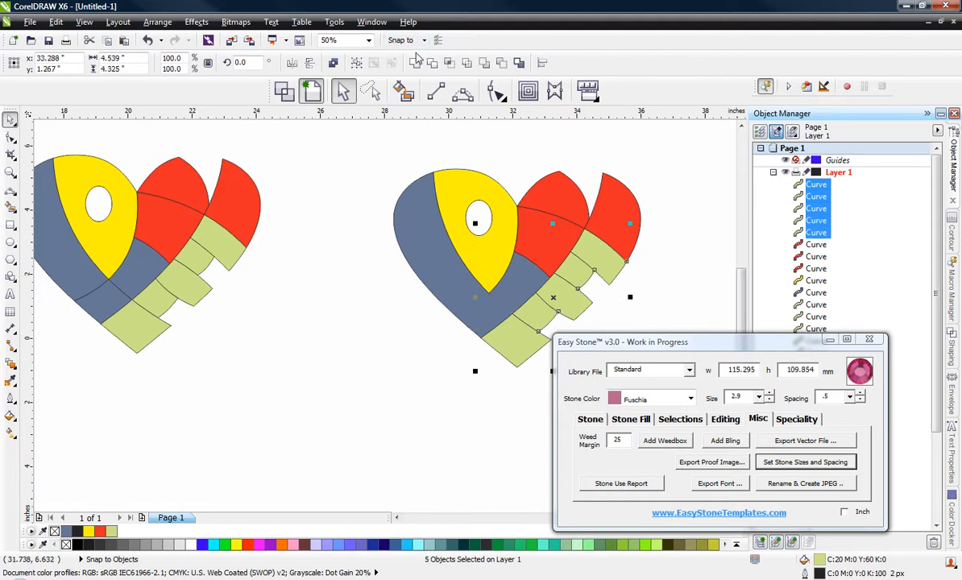
{"action": "left_click", "coordinate": [391, 62]}
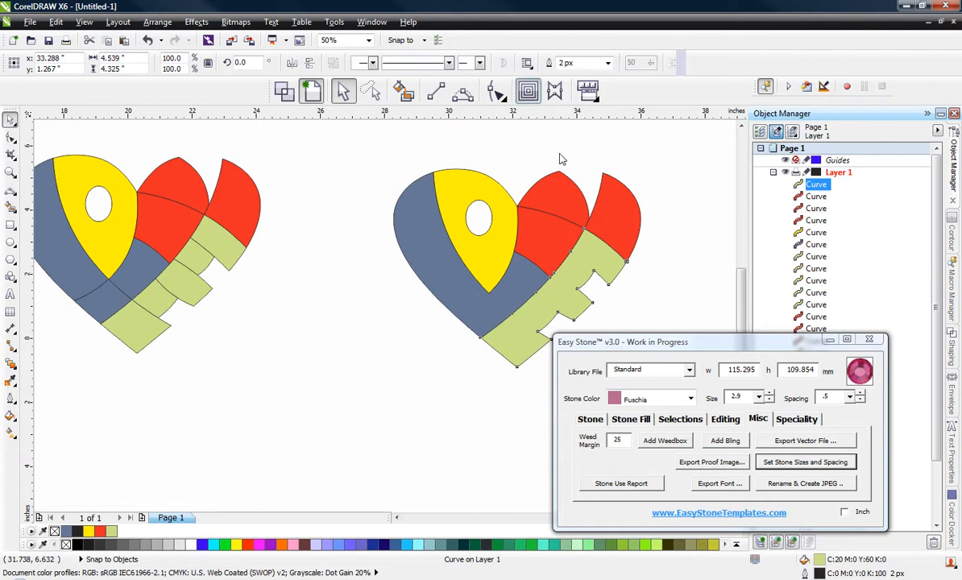
Step: Weld the three red sections of the copied heart into one shape
{"action": "left_click", "coordinate": [555, 208]}
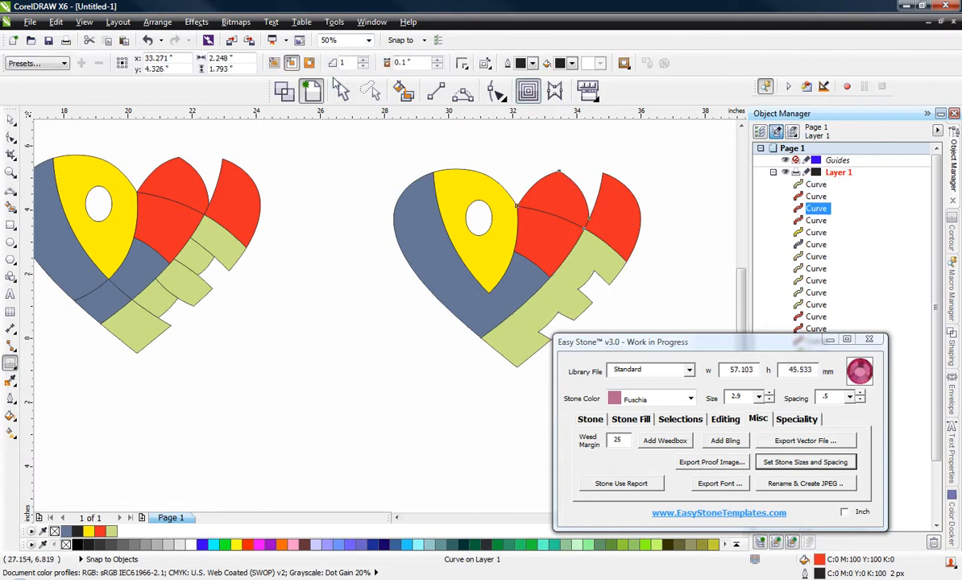
{"action": "left_click", "coordinate": [342, 90]}
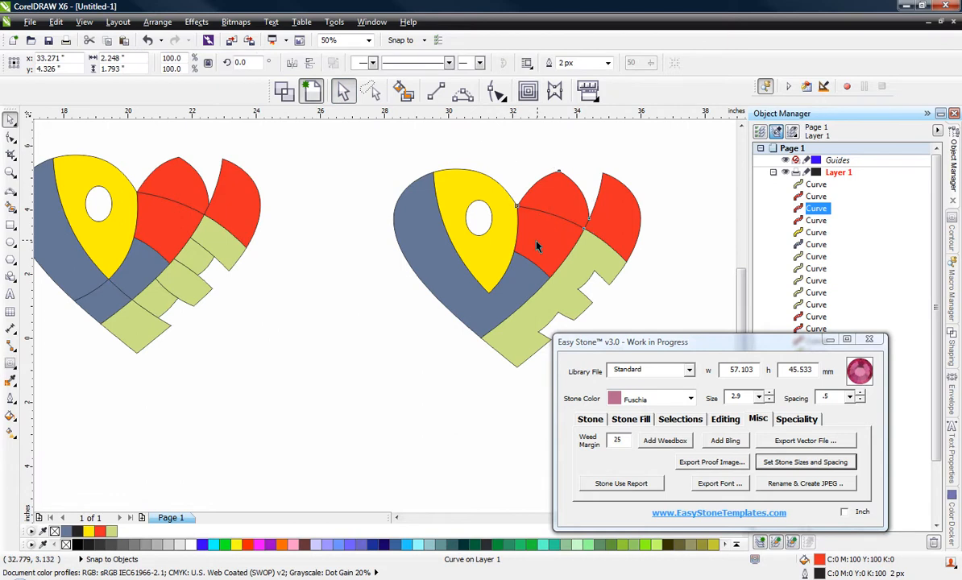
{"action": "left_click", "coordinate": [539, 247], "text": "shift"}
{"action": "left_click", "coordinate": [588, 208], "text": "shift"}
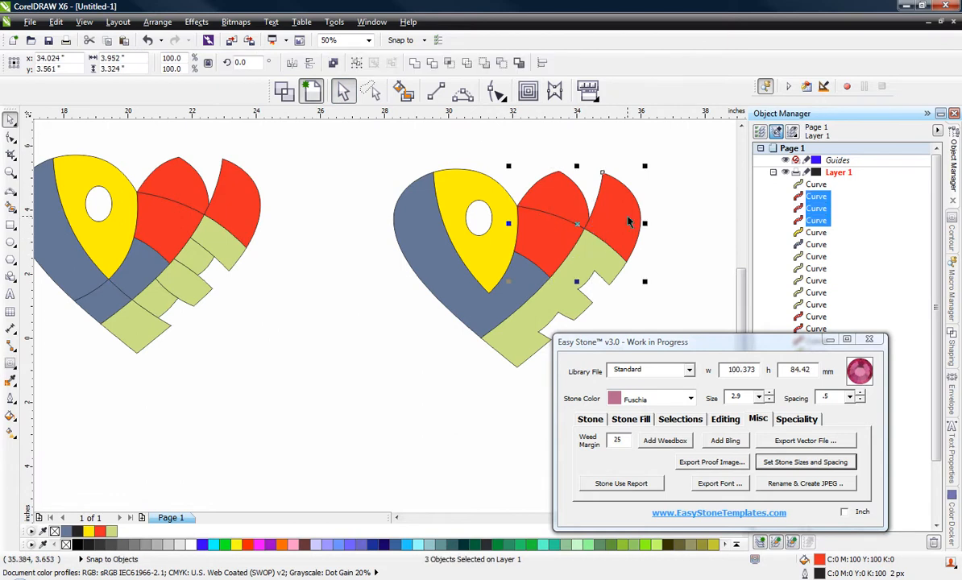
{"action": "left_click", "coordinate": [416, 69]}
{"action": "left_click", "coordinate": [342, 275]}
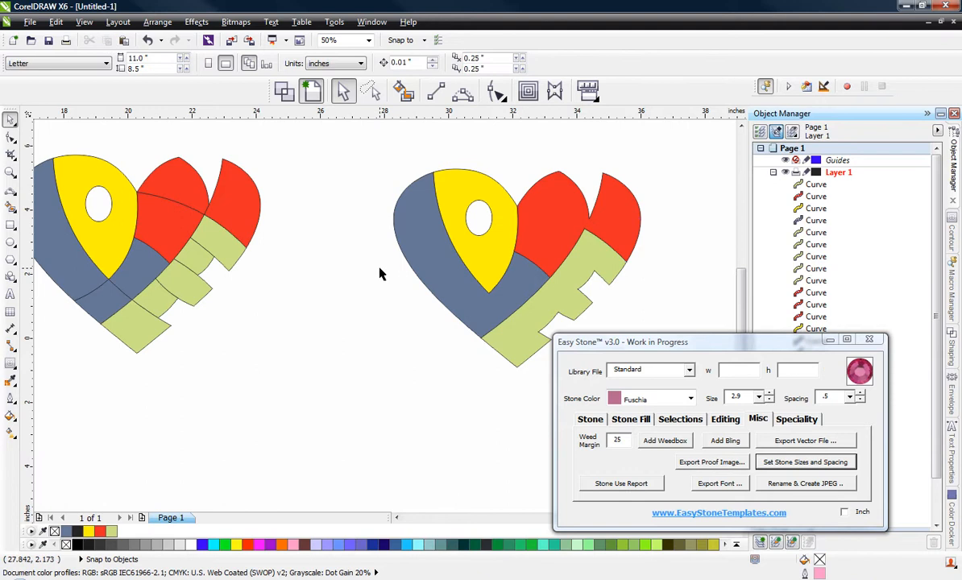
Step: Place a copy of the welded four-colour heart directly below it
{"action": "scroll", "coordinate": [384, 272], "scroll_direction": "down", "scroll_amount": 2}
{"action": "scroll", "coordinate": [435, 272], "scroll_direction": "up", "scroll_amount": 2}
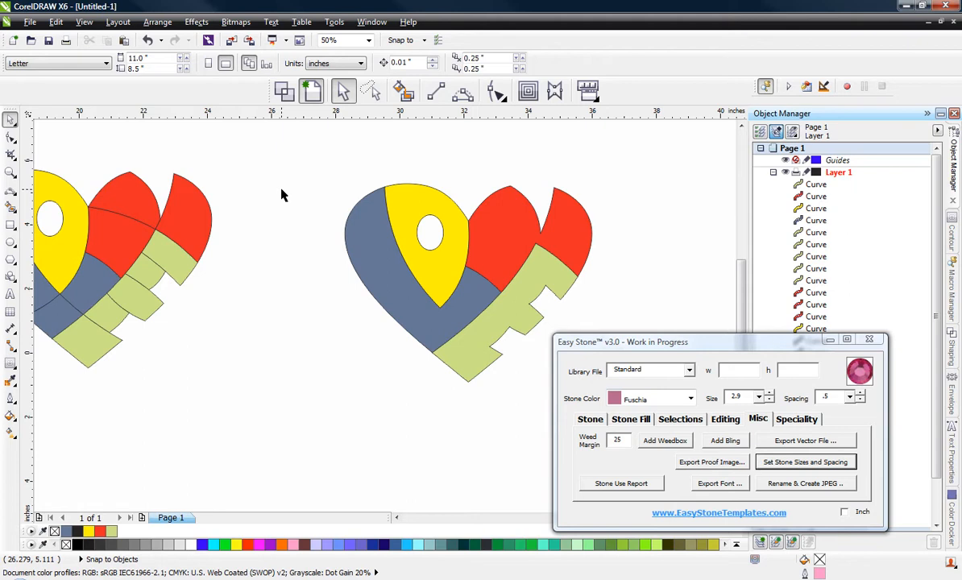
{"action": "scroll", "coordinate": [282, 195], "scroll_direction": "down", "scroll_amount": 2}
{"action": "left_click_drag", "start_coordinate": [295, 160], "coordinate": [473, 307]}
{"action": "left_click_drag", "start_coordinate": [408, 218], "coordinate": [383, 370]}
{"action": "left_click", "coordinate": [290, 436]}
{"action": "scroll", "coordinate": [389, 427], "scroll_direction": "up", "scroll_amount": 2}
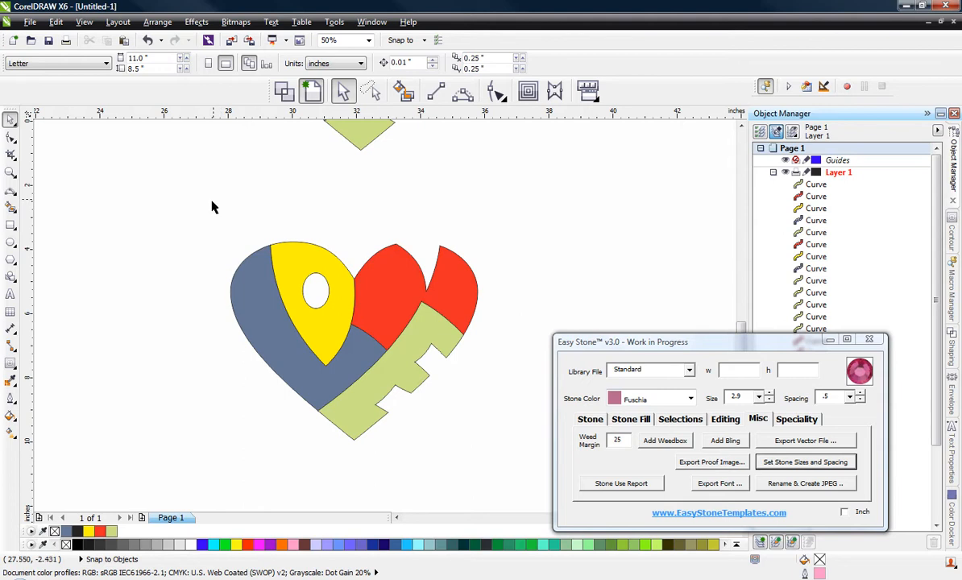
Step: Set the outline width of all four shapes in the lower heart to 60 px
{"action": "left_click_drag", "start_coordinate": [210, 212], "coordinate": [515, 468]}
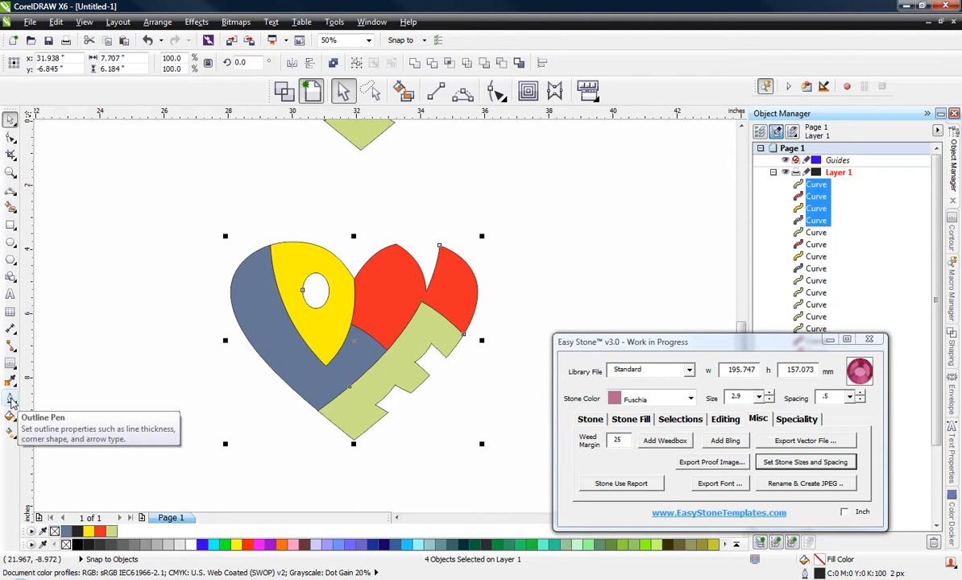
{"action": "left_click", "coordinate": [11, 399]}
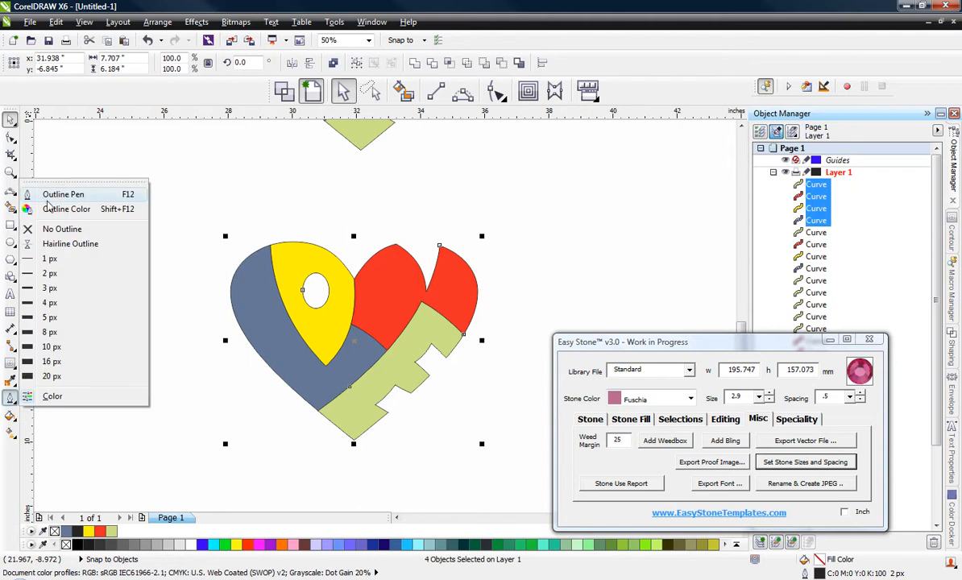
{"action": "left_click", "coordinate": [58, 197]}
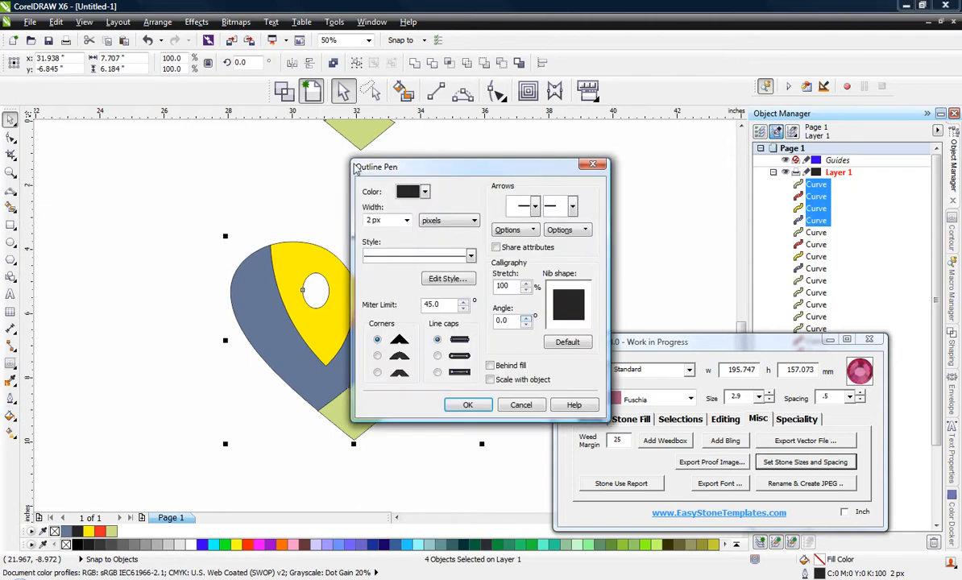
{"action": "left_click", "coordinate": [386, 228]}
{"action": "type", "text": "60"}
{"action": "left_click", "coordinate": [468, 404]}
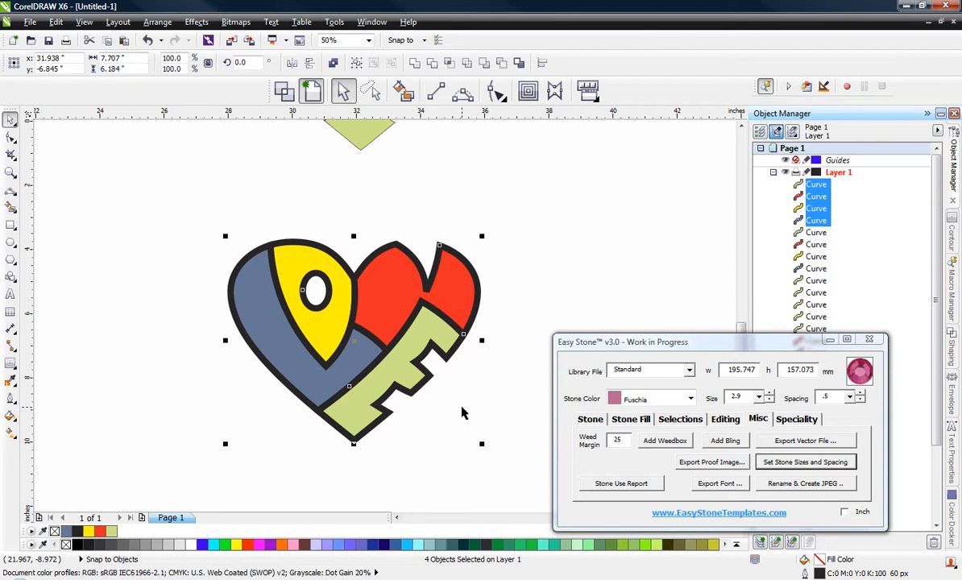
{"action": "left_click", "coordinate": [462, 413]}
Step: Place a copy of the thick-outlined heart to its right, leaving the original in place
{"action": "left_click_drag", "start_coordinate": [194, 208], "coordinate": [478, 446]}
{"action": "key", "text": "F3"}
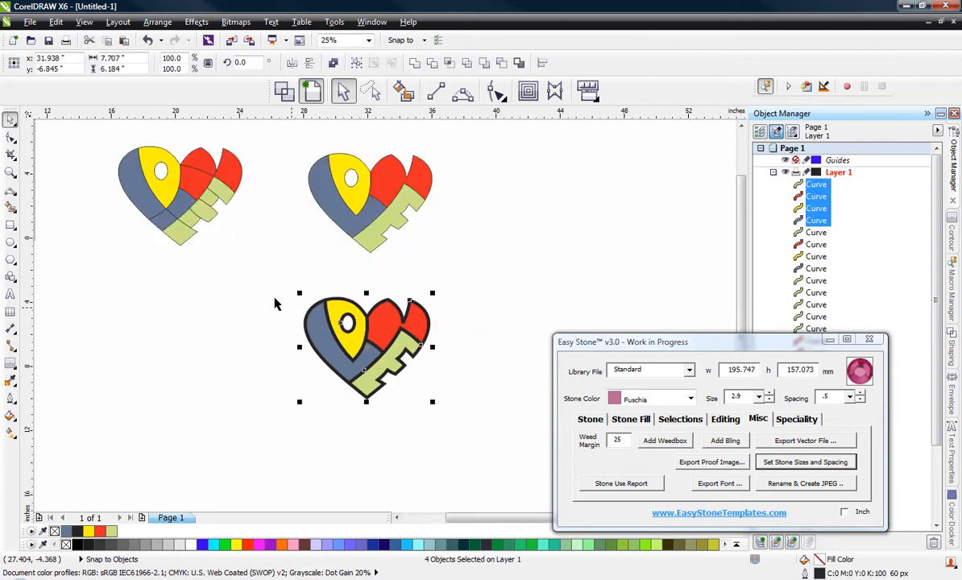
{"action": "scroll", "coordinate": [254, 286], "scroll_direction": "down", "scroll_amount": 1}
{"action": "scroll", "coordinate": [359, 312], "scroll_direction": "up", "scroll_amount": 2}
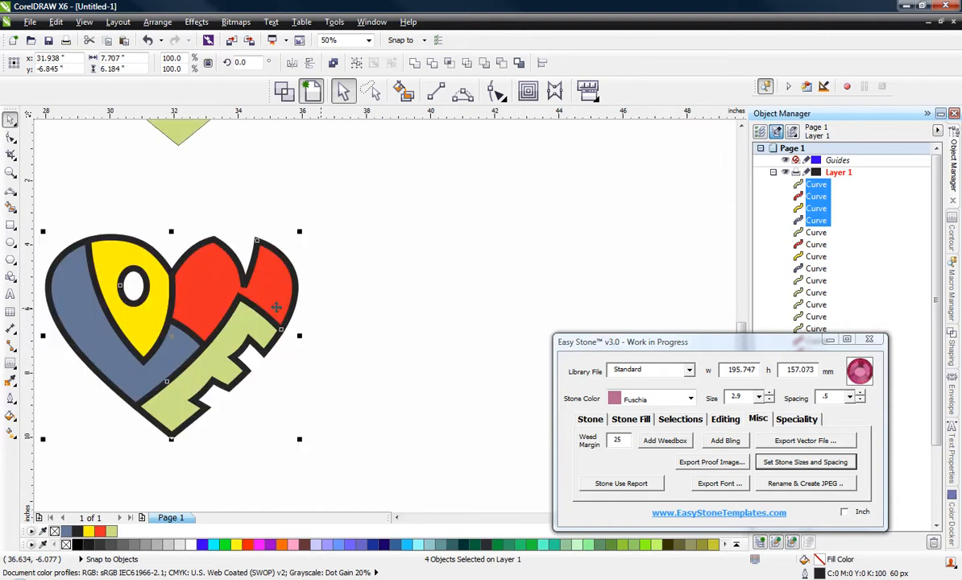
{"action": "left_click_drag", "start_coordinate": [219, 327], "coordinate": [582, 302]}
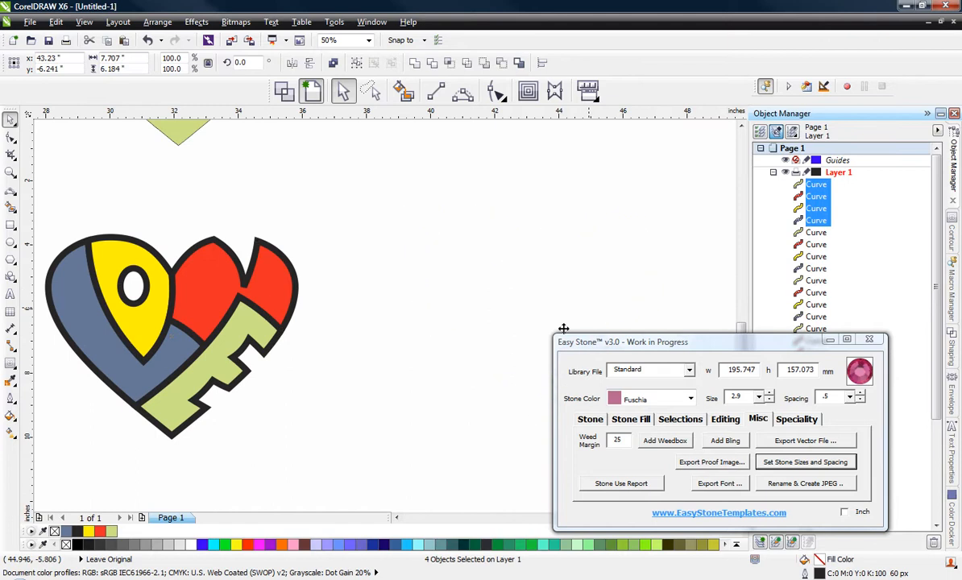
{"action": "scroll", "coordinate": [286, 248], "scroll_direction": "down", "scroll_amount": 1}
{"action": "scroll", "coordinate": [499, 286], "scroll_direction": "up", "scroll_amount": 2}
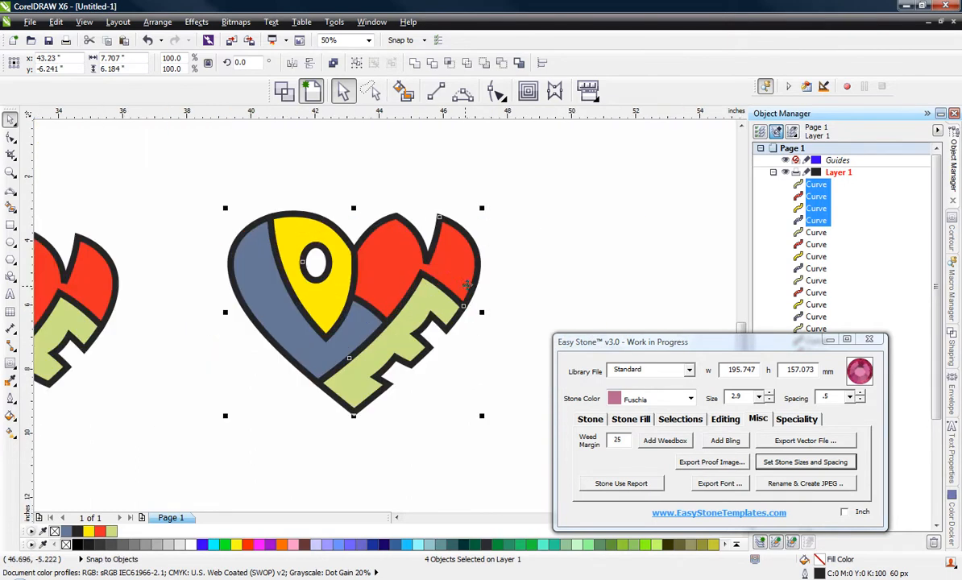
Step: Open the Outline Pen settings for the red shape in the newest thick-outlined heart
{"action": "key", "text": "Escape"}
{"action": "scroll", "coordinate": [376, 240], "scroll_direction": "up", "scroll_amount": 1}
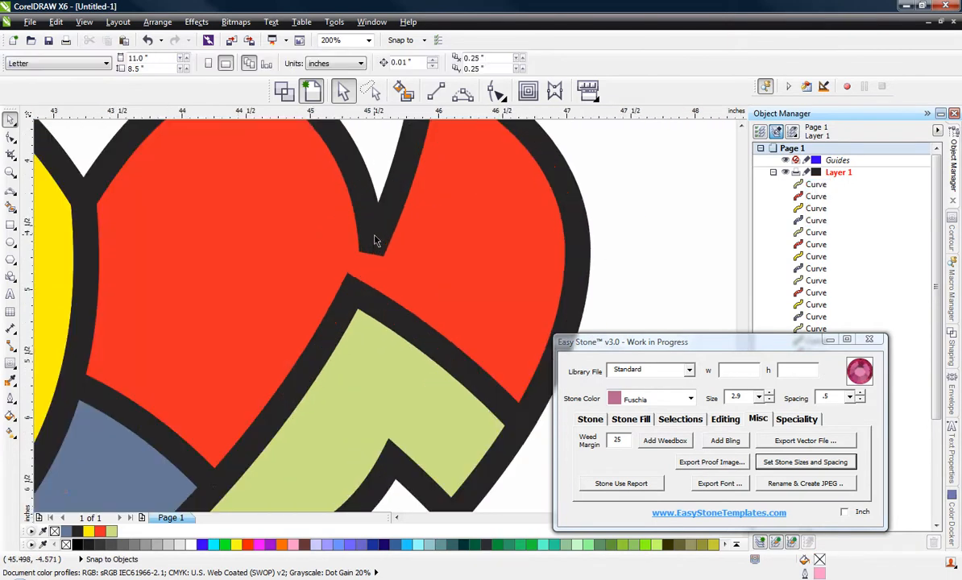
{"action": "left_click", "coordinate": [374, 247]}
{"action": "scroll", "coordinate": [375, 244], "scroll_direction": "down", "scroll_amount": 1}
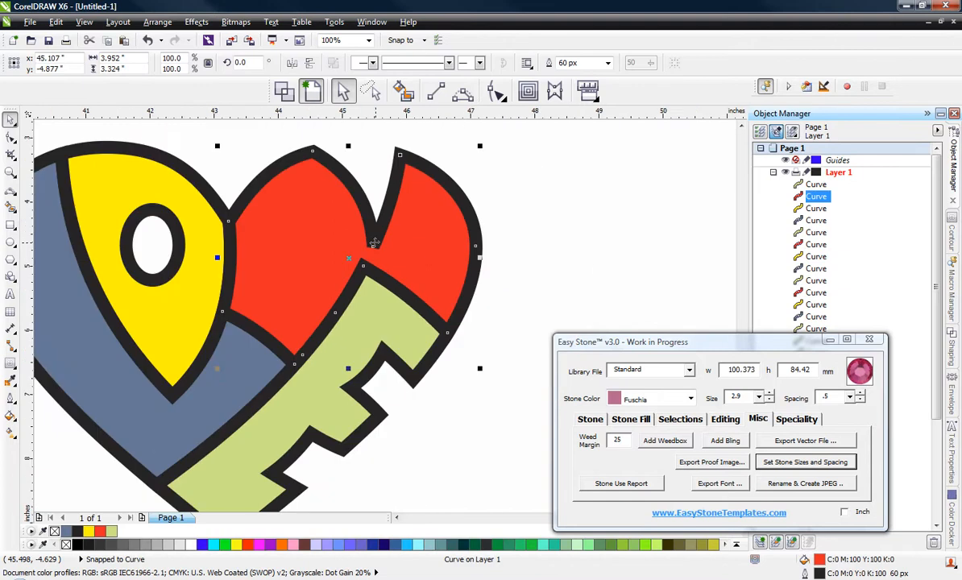
{"action": "left_click", "coordinate": [10, 397]}
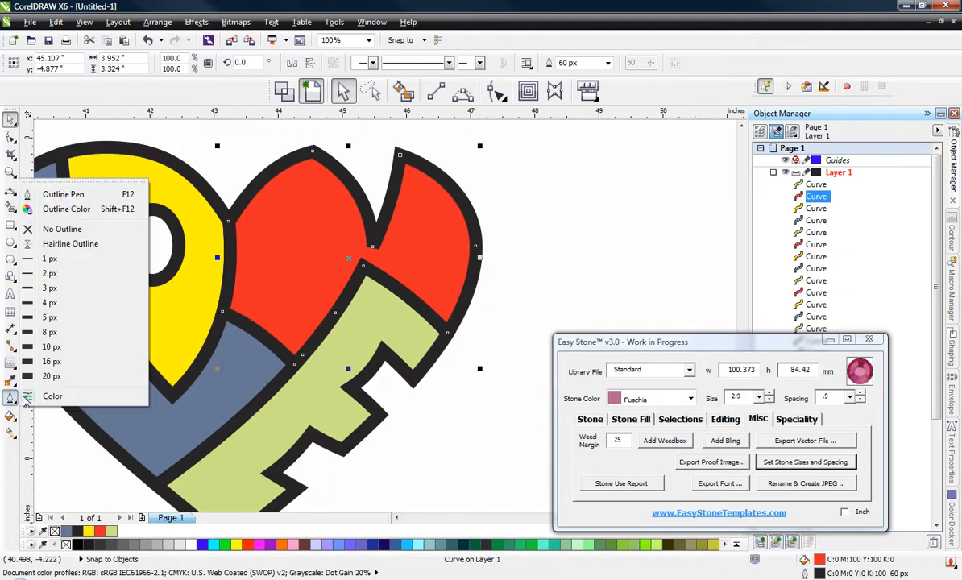
{"action": "left_click", "coordinate": [63, 195]}
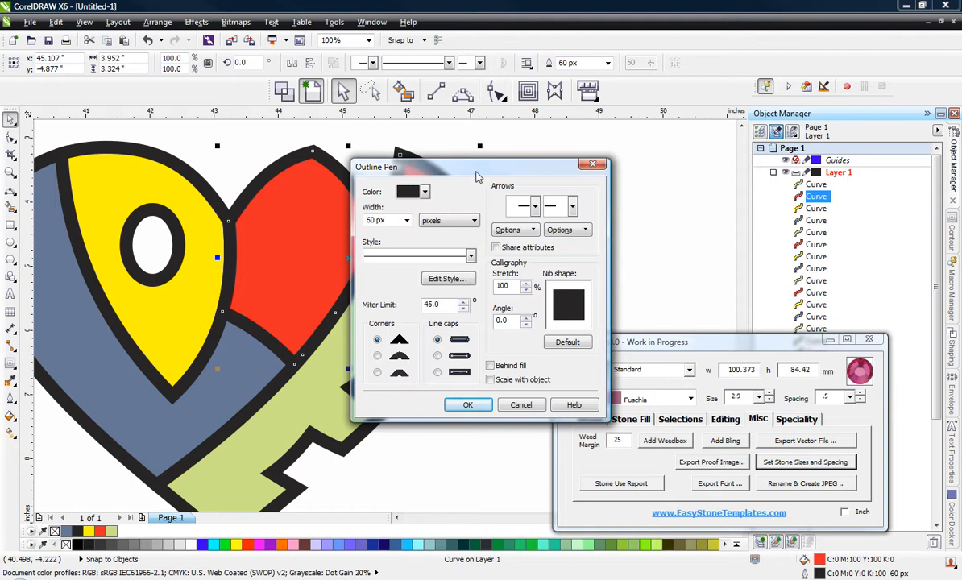
{"action": "left_click_drag", "start_coordinate": [466, 168], "coordinate": [672, 164]}
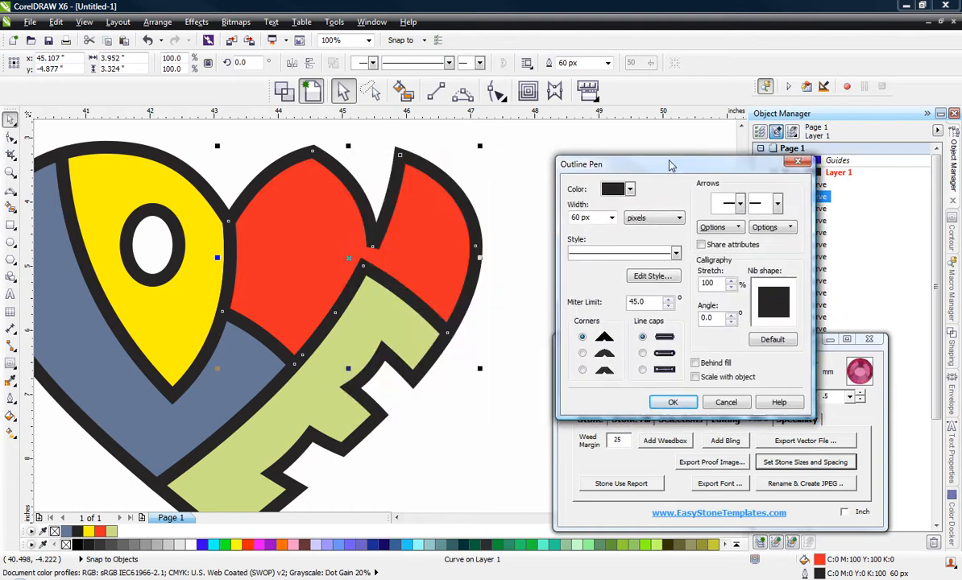
{"action": "double_click", "coordinate": [704, 317]}
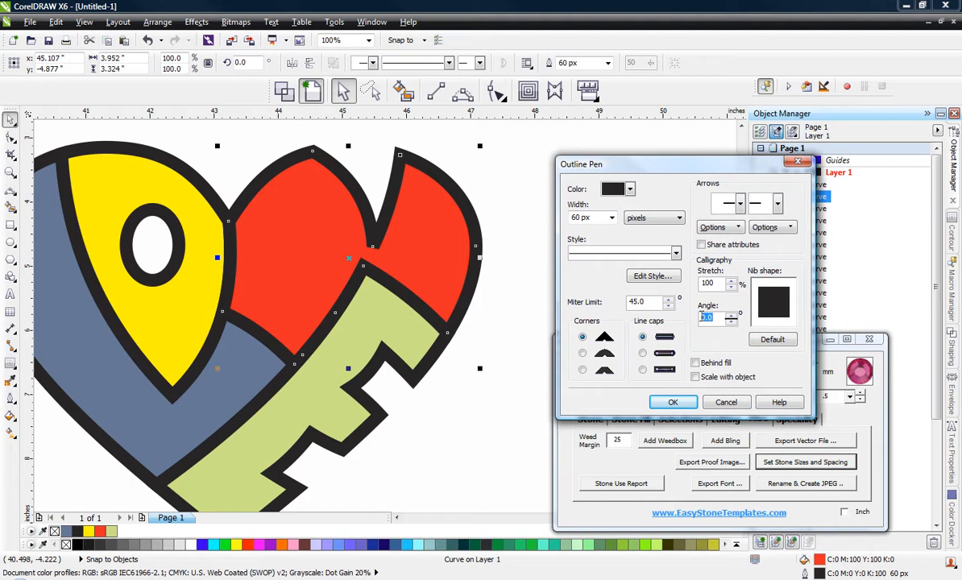
{"action": "left_click", "coordinate": [655, 302]}
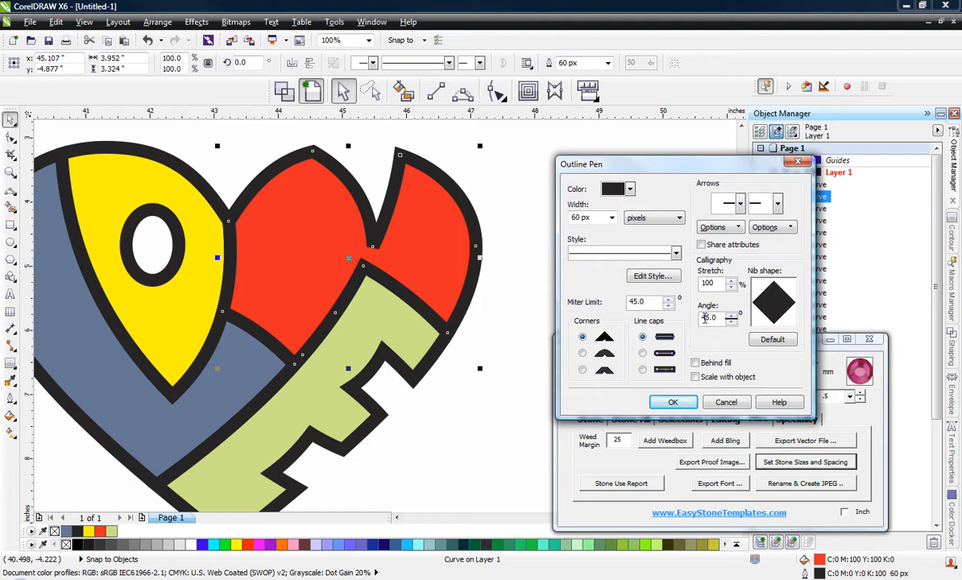
{"action": "left_click_drag", "start_coordinate": [720, 319], "coordinate": [691, 321]}
{"action": "type", "text": "0"}
Step: Set the miter limit of the red shape's outline to 2 and apply it
{"action": "left_click", "coordinate": [640, 301]}
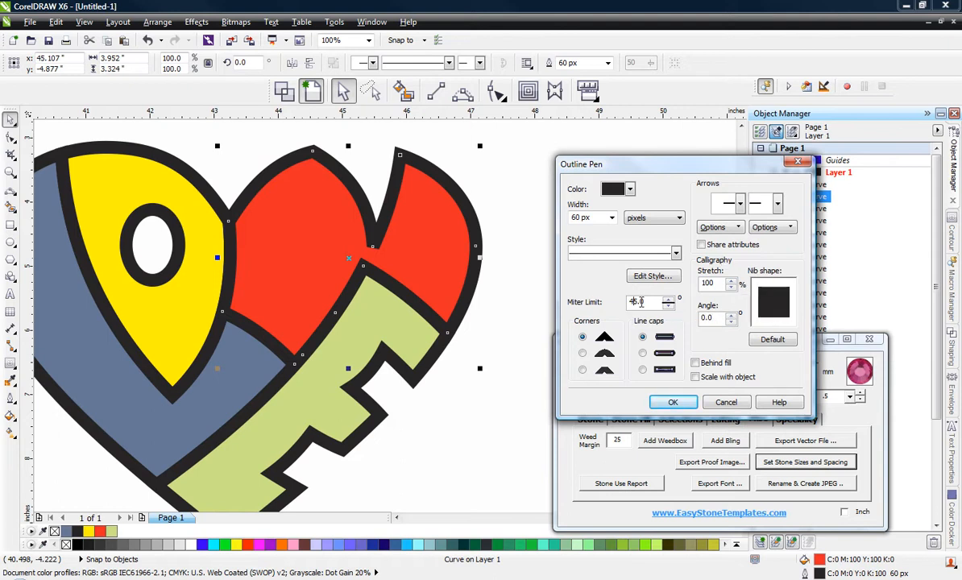
{"action": "left_click_drag", "start_coordinate": [616, 302], "coordinate": [559, 289]}
{"action": "type", "text": "20"}
{"action": "left_click", "coordinate": [673, 403]}
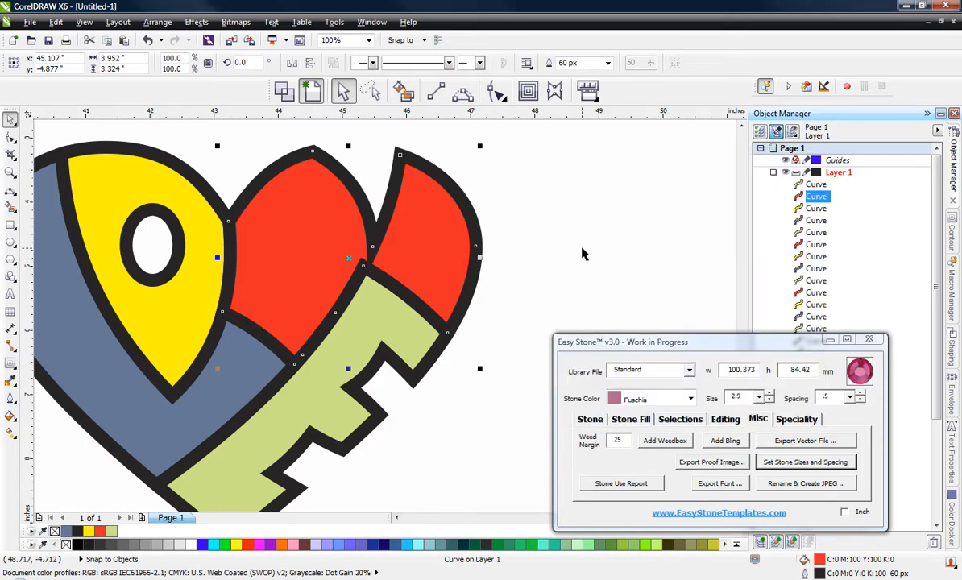
{"action": "left_click", "coordinate": [581, 248]}
Step: Move the node at the base of the notch between the red shape's two lobes upward and slightly left
{"action": "left_click", "coordinate": [375, 242]}
{"action": "left_click", "coordinate": [11, 139]}
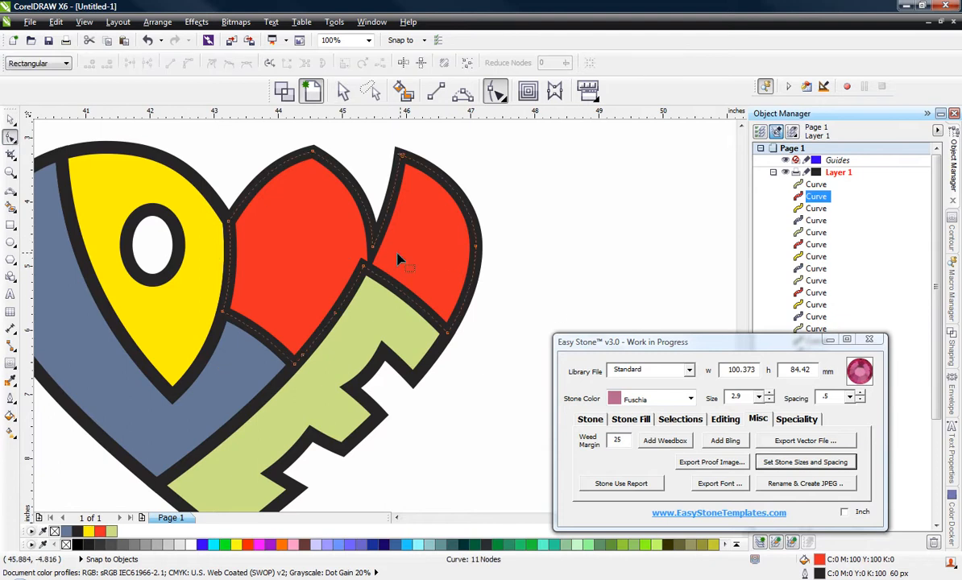
{"action": "left_click_drag", "start_coordinate": [373, 248], "coordinate": [364, 239]}
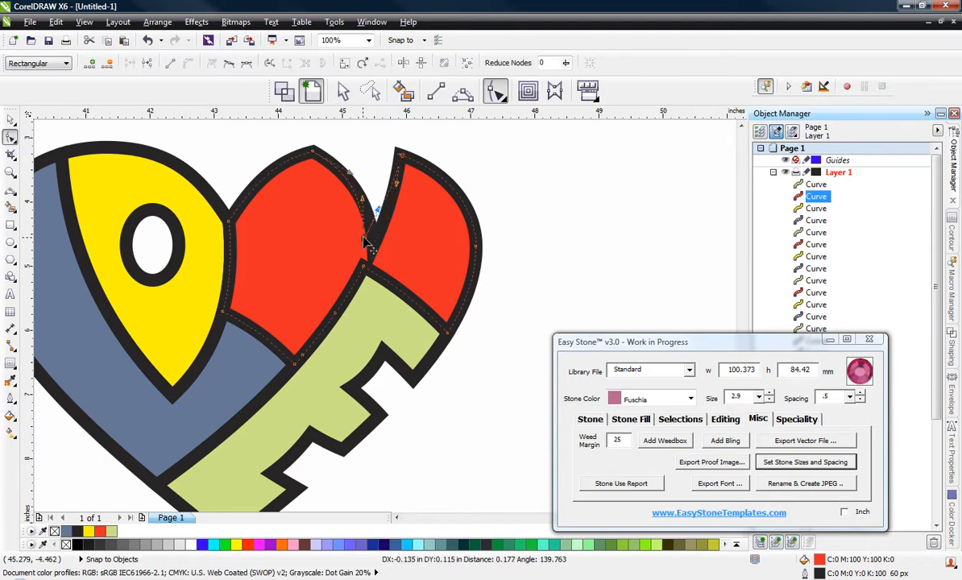
{"action": "left_click", "coordinate": [319, 187]}
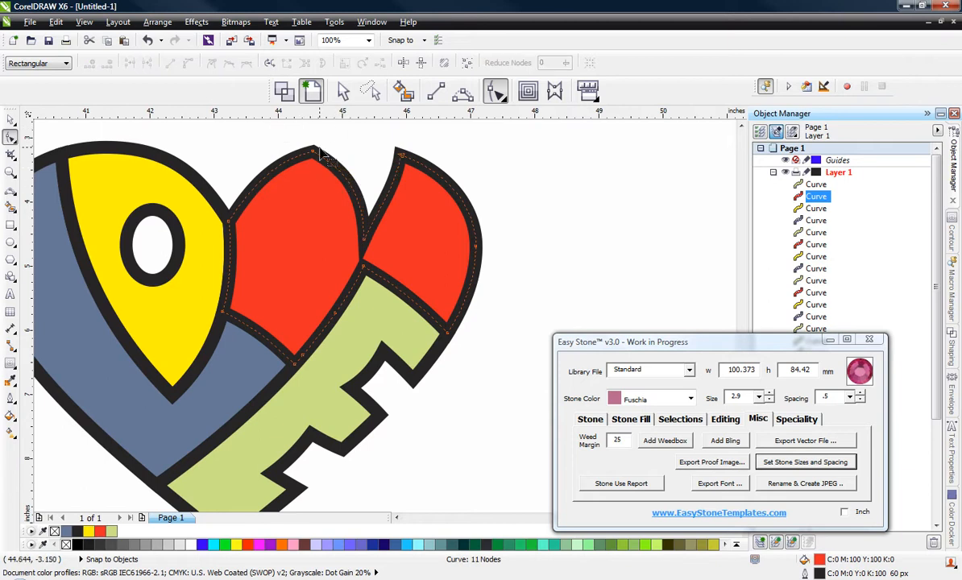
{"action": "left_click", "coordinate": [313, 150]}
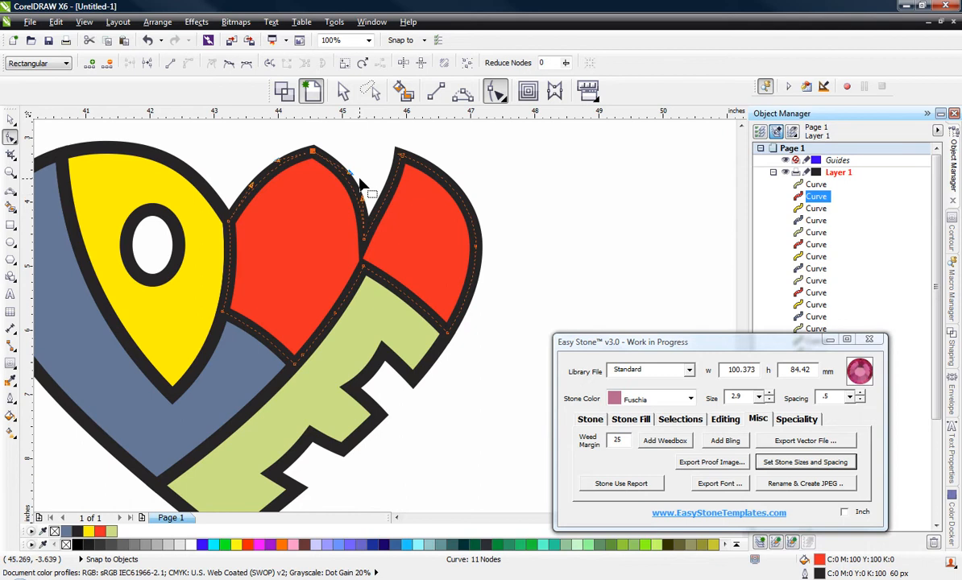
{"action": "left_click", "coordinate": [373, 251]}
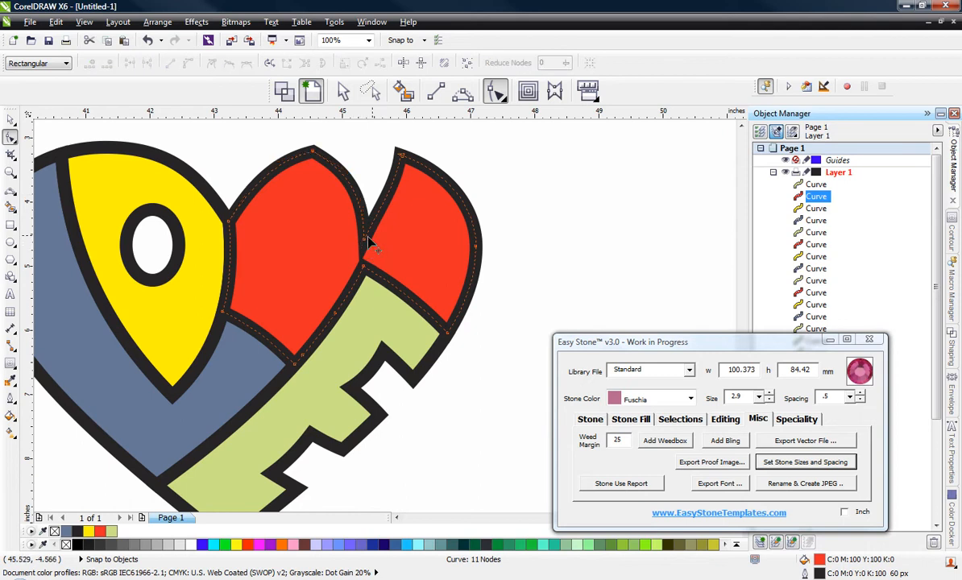
{"action": "left_click_drag", "start_coordinate": [365, 240], "coordinate": [365, 223]}
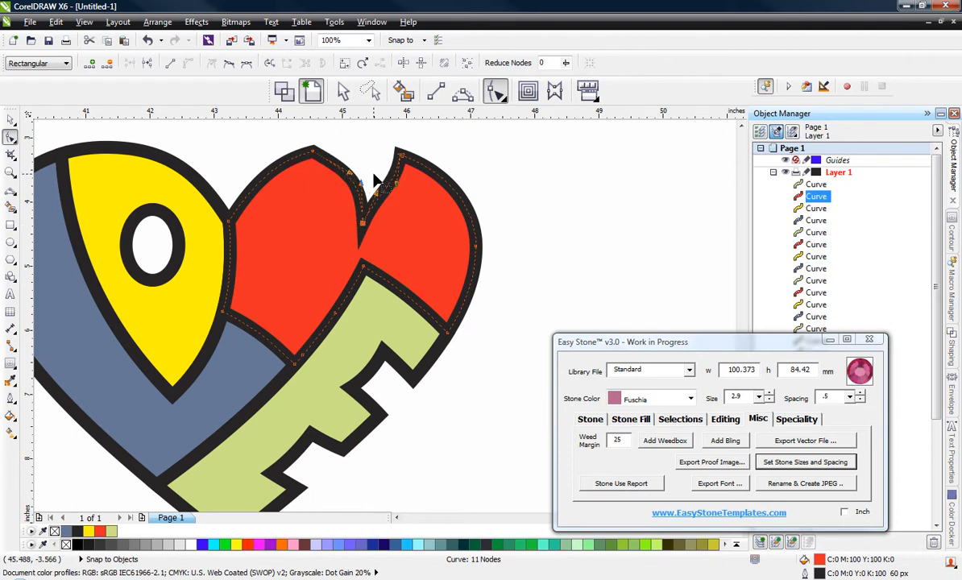
Step: Adjust the curve handles on both sides of the red shape's notch to round its edges
{"action": "scroll", "coordinate": [379, 190], "scroll_direction": "up", "scroll_amount": 1}
{"action": "left_click_drag", "start_coordinate": [380, 212], "coordinate": [401, 222]}
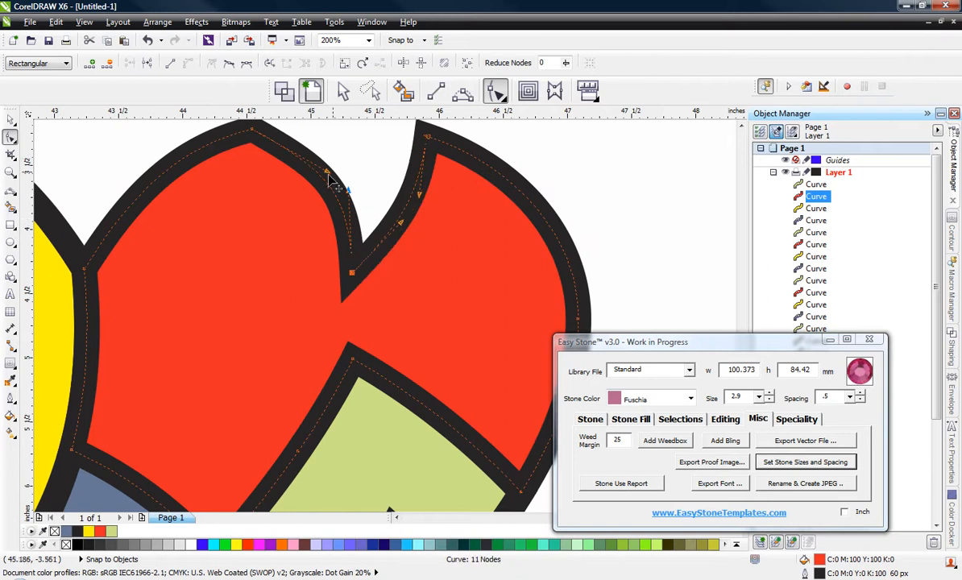
{"action": "left_click_drag", "start_coordinate": [327, 172], "coordinate": [277, 139]}
{"action": "scroll", "coordinate": [406, 207], "scroll_direction": "down", "scroll_amount": 3}
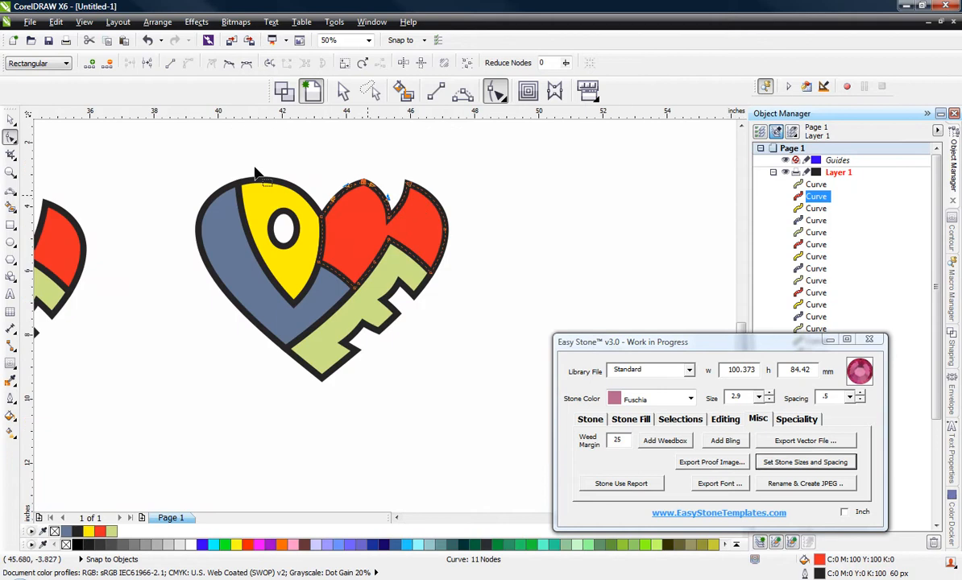
{"action": "left_click", "coordinate": [11, 121]}
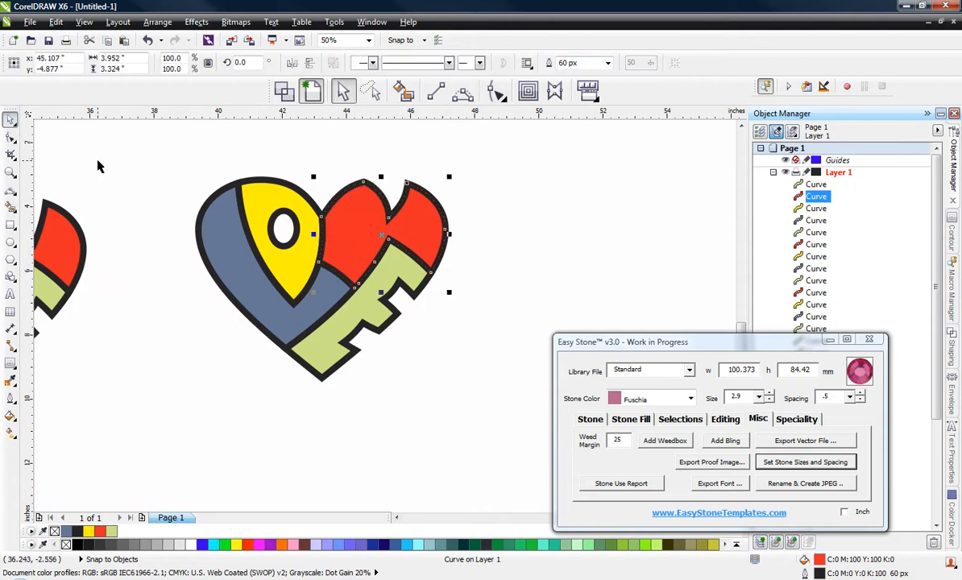
Step: Move the red shape's notch node down and left, and bend the left lobe's inner edge outward with its curve handle
{"action": "scroll", "coordinate": [419, 193], "scroll_direction": "up", "scroll_amount": 3}
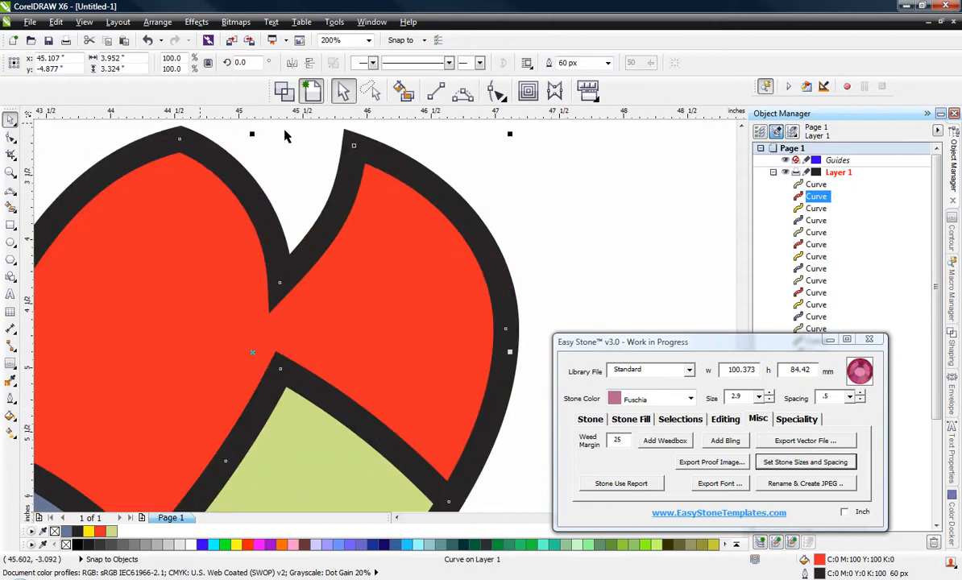
{"action": "left_click", "coordinate": [496, 91]}
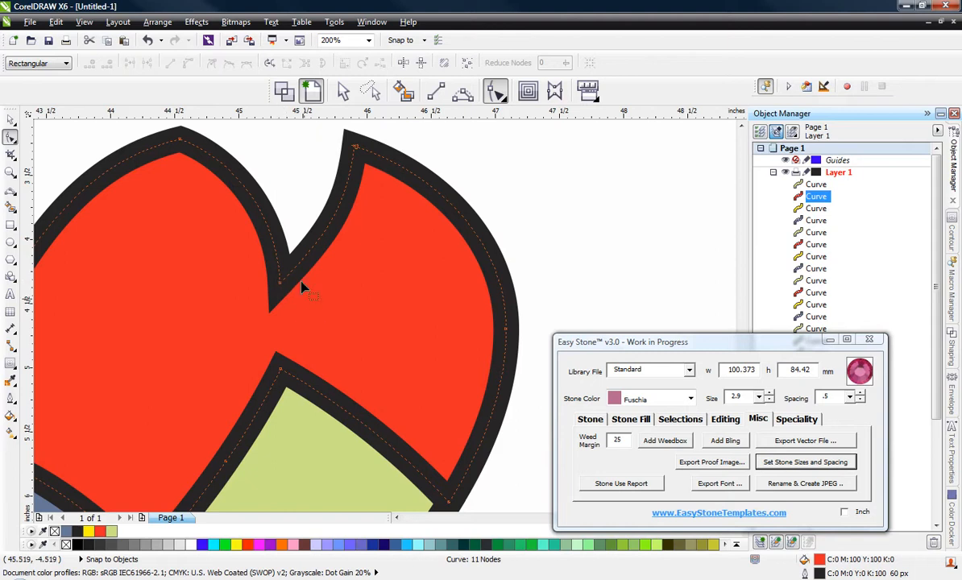
{"action": "left_click_drag", "start_coordinate": [282, 284], "coordinate": [231, 306]}
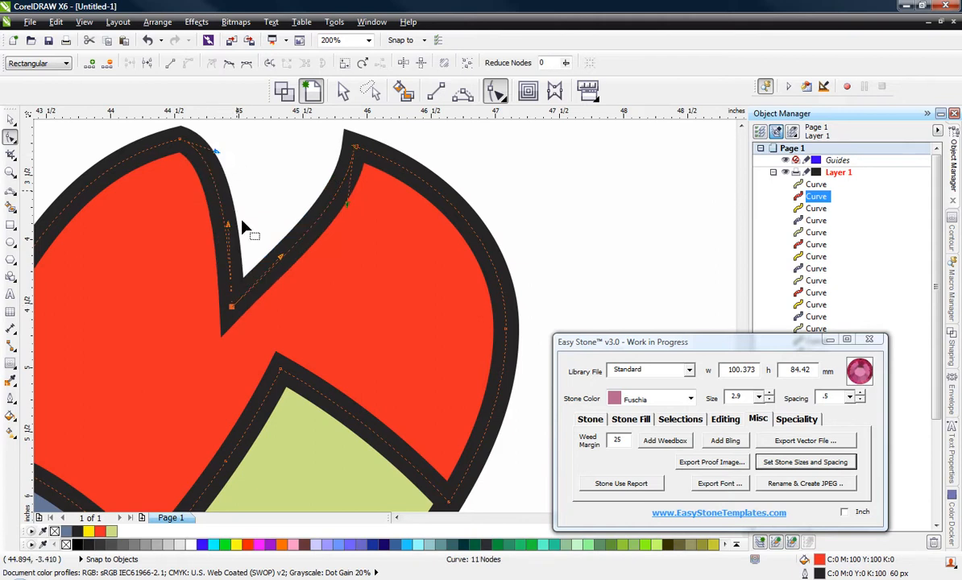
{"action": "left_click_drag", "start_coordinate": [229, 227], "coordinate": [258, 224]}
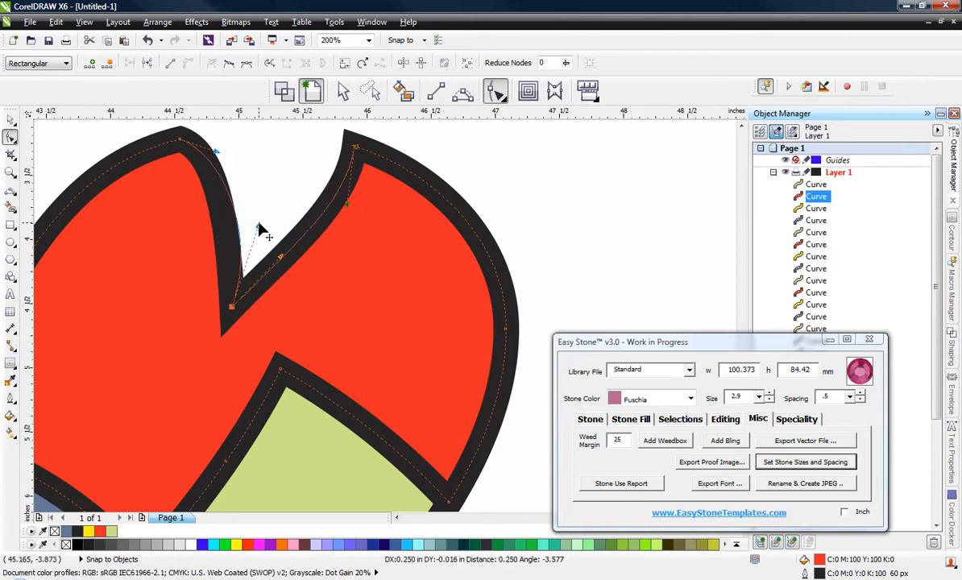
{"action": "scroll", "coordinate": [374, 187], "scroll_direction": "down", "scroll_amount": 2}
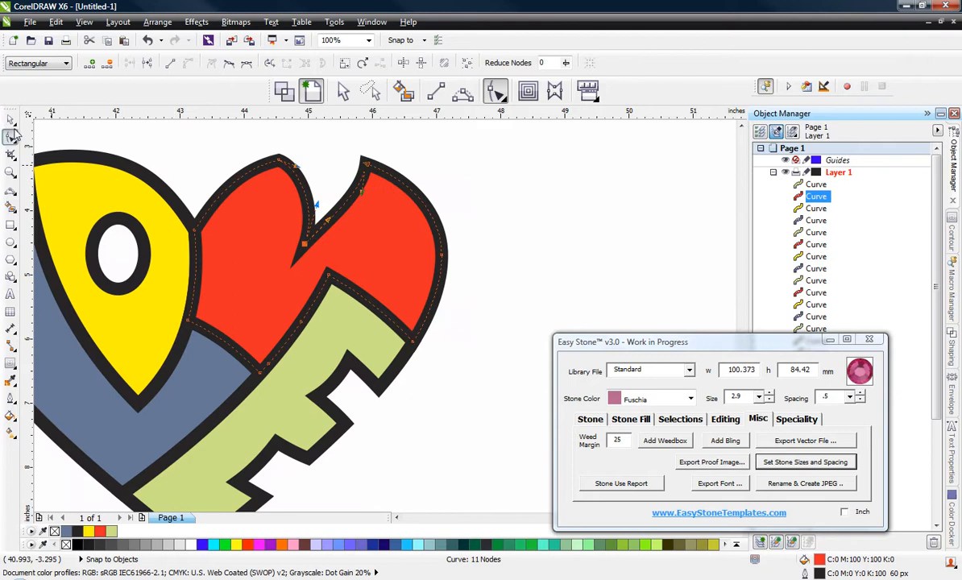
{"action": "left_click", "coordinate": [11, 120]}
{"action": "left_click", "coordinate": [437, 215]}
{"action": "scroll", "coordinate": [520, 237], "scroll_direction": "down", "scroll_amount": 1}
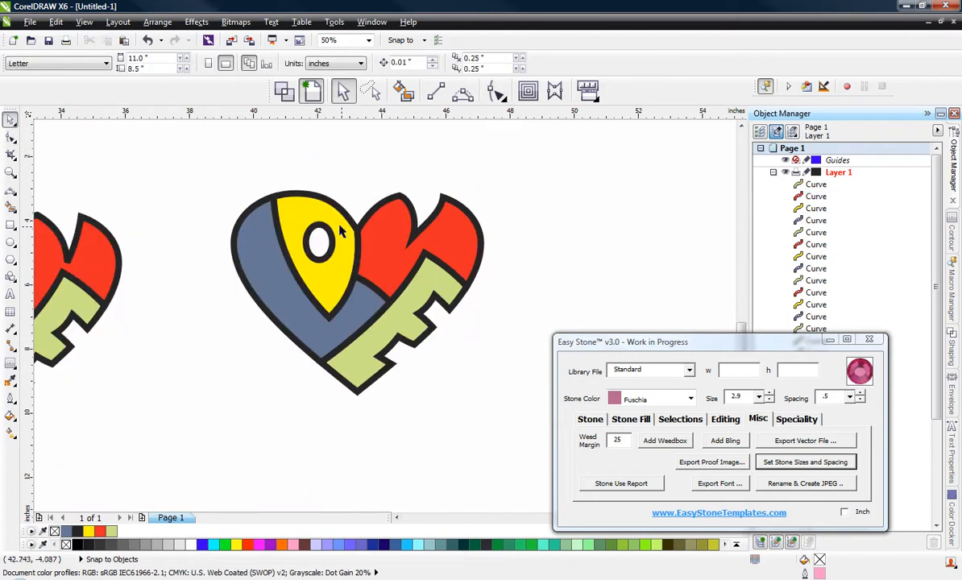
Step: Place a copy of the heart with the reshaped red notch to its right, leaving the original in place
{"action": "scroll", "coordinate": [404, 262], "scroll_direction": "down", "scroll_amount": 1}
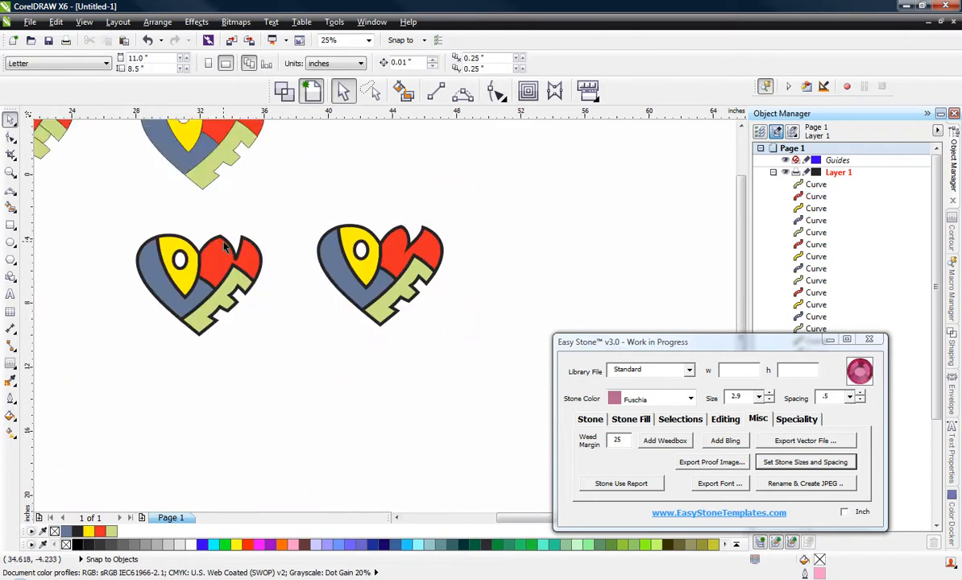
{"action": "scroll", "coordinate": [345, 230], "scroll_direction": "up", "scroll_amount": 2}
{"action": "scroll", "coordinate": [279, 209], "scroll_direction": "down", "scroll_amount": 2}
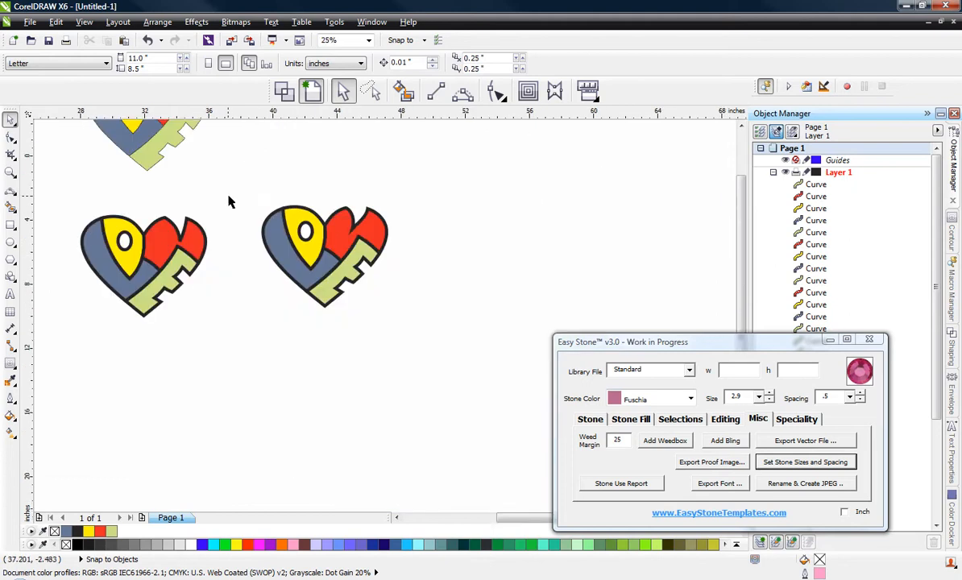
{"action": "left_click_drag", "start_coordinate": [236, 185], "coordinate": [445, 337]}
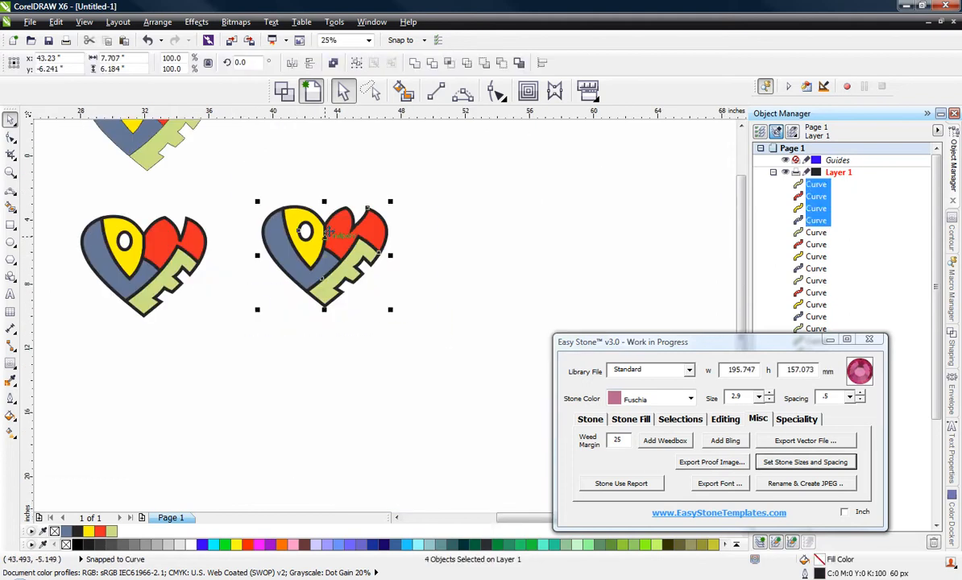
{"action": "left_click_drag", "start_coordinate": [326, 250], "coordinate": [504, 224]}
{"action": "scroll", "coordinate": [506, 223], "scroll_direction": "up", "scroll_amount": 2}
{"action": "scroll", "coordinate": [597, 279], "scroll_direction": "down", "scroll_amount": 2}
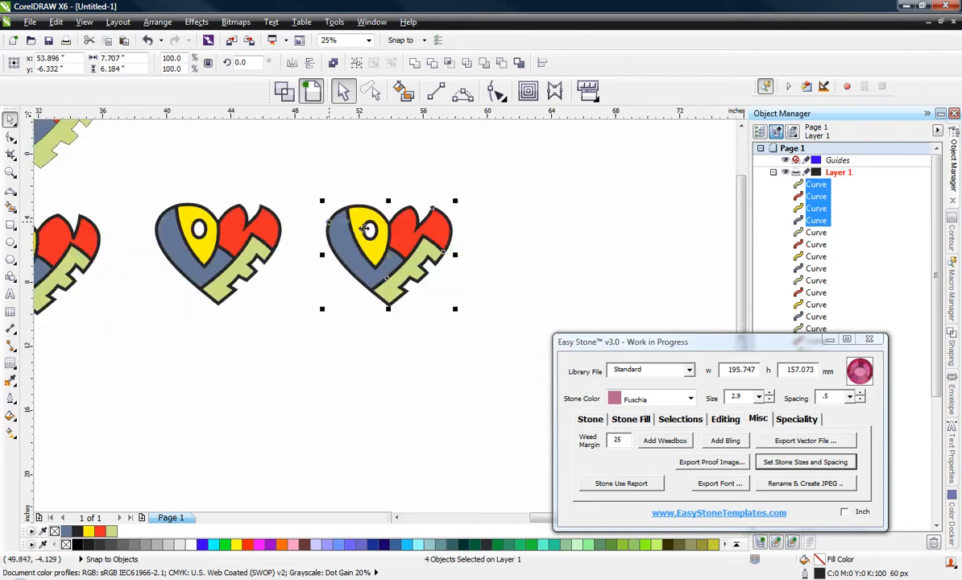
Step: Preview the new heart copy in wireframe and return to the full-colour view
{"action": "scroll", "coordinate": [451, 255], "scroll_direction": "up", "scroll_amount": 1}
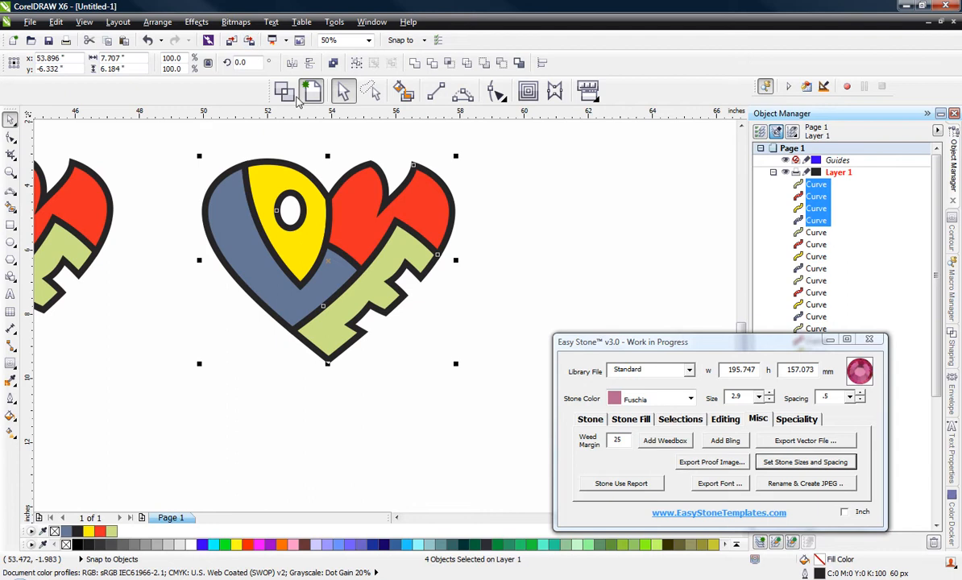
{"action": "left_click", "coordinate": [280, 92]}
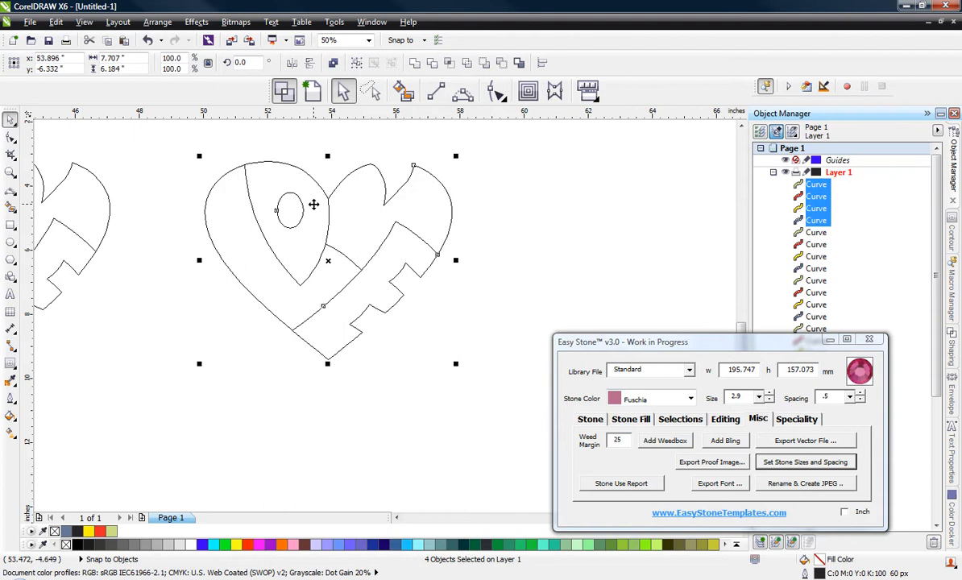
{"action": "left_click", "coordinate": [287, 86]}
{"action": "left_click", "coordinate": [175, 154]}
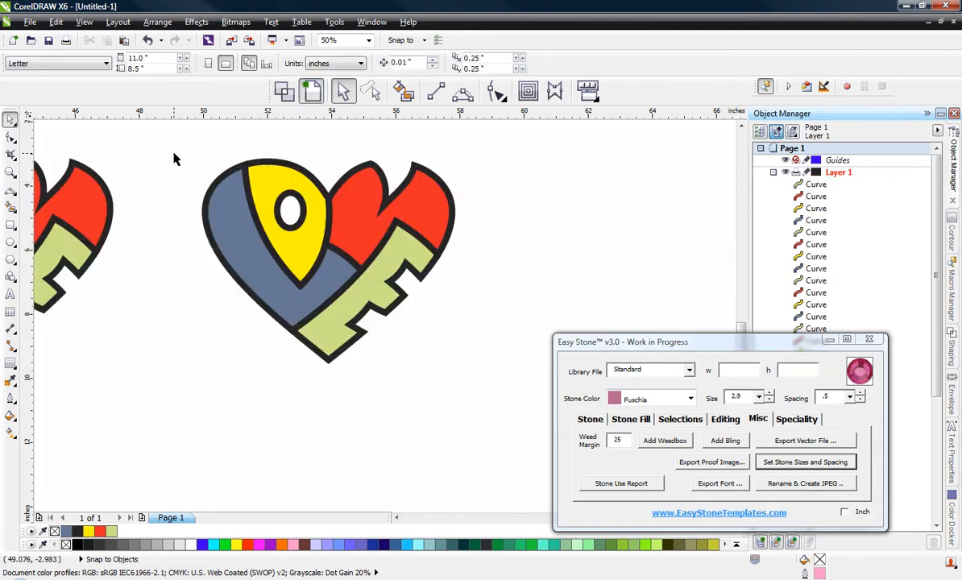
Step: Select all four shapes of the new heart copy, open Join Curves for them and switch to Wireframe view
{"action": "left_click_drag", "start_coordinate": [149, 132], "coordinate": [511, 397]}
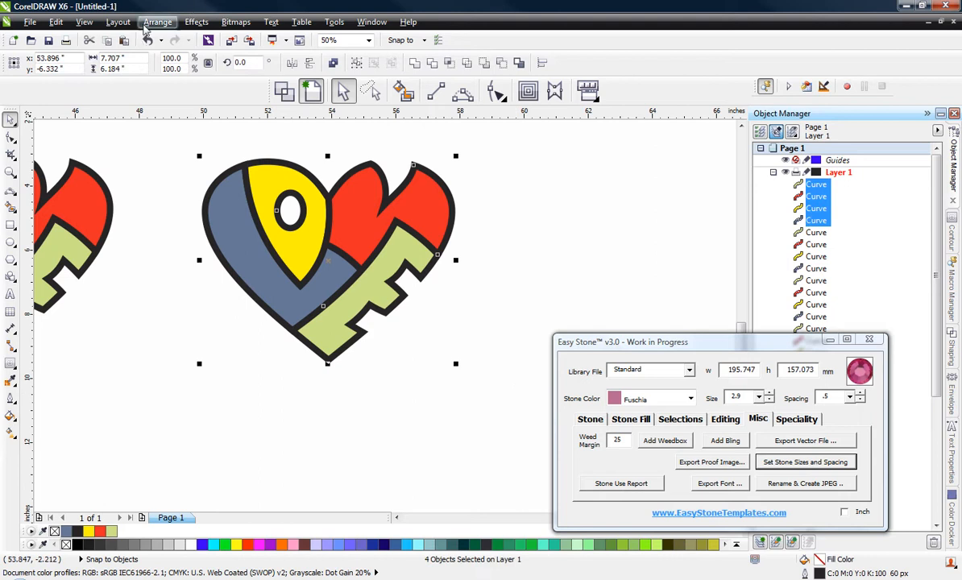
{"action": "left_click", "coordinate": [151, 24]}
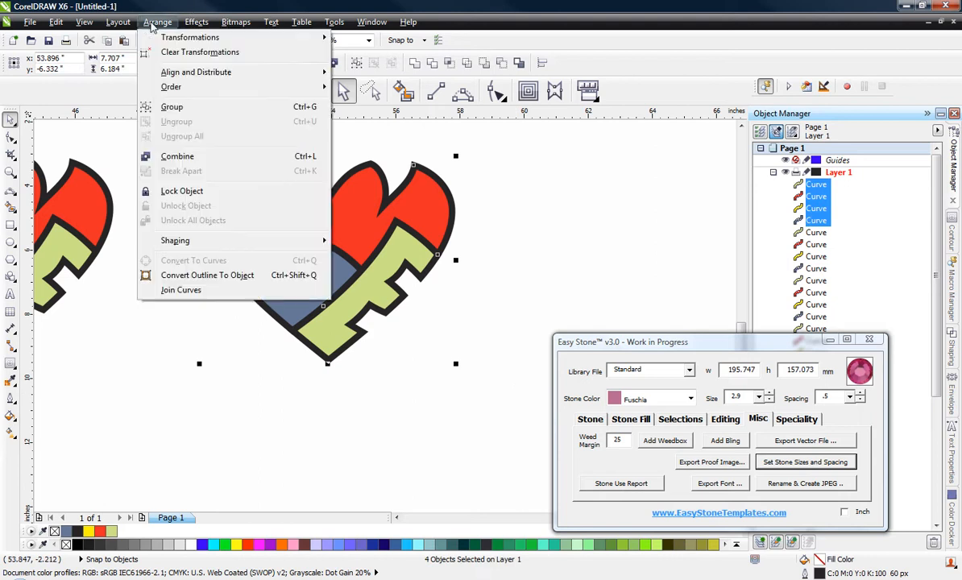
{"action": "left_click", "coordinate": [232, 288]}
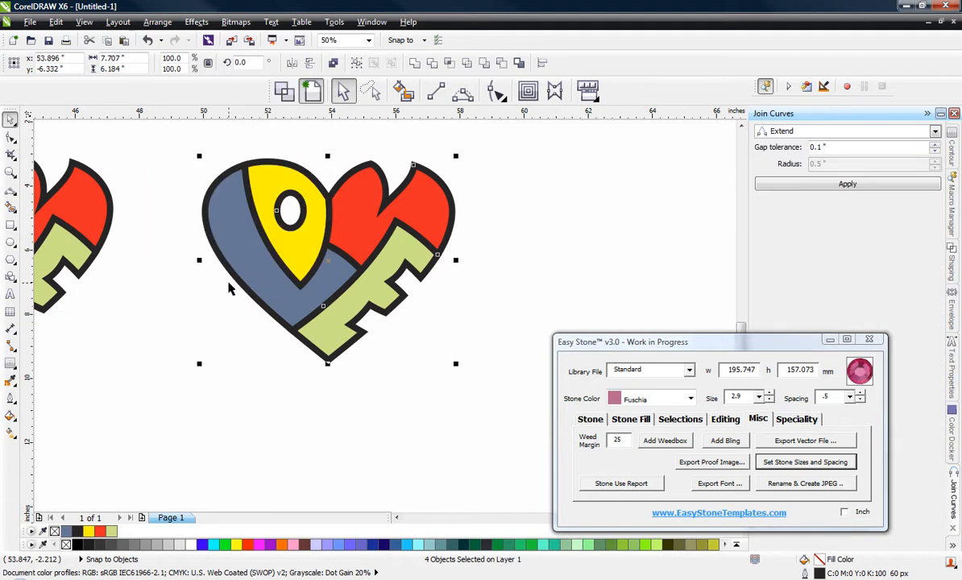
{"action": "left_click", "coordinate": [84, 22]}
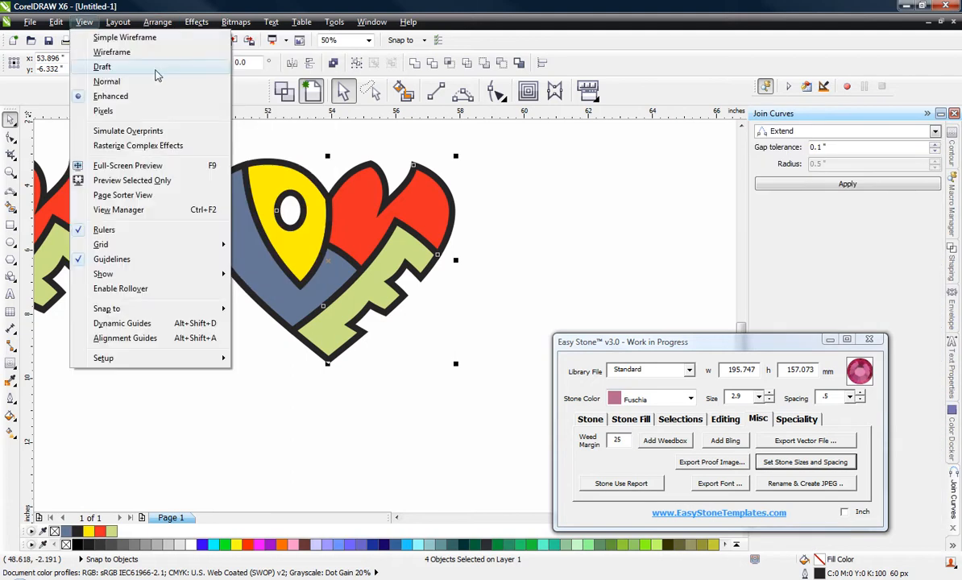
{"action": "left_click", "coordinate": [130, 52]}
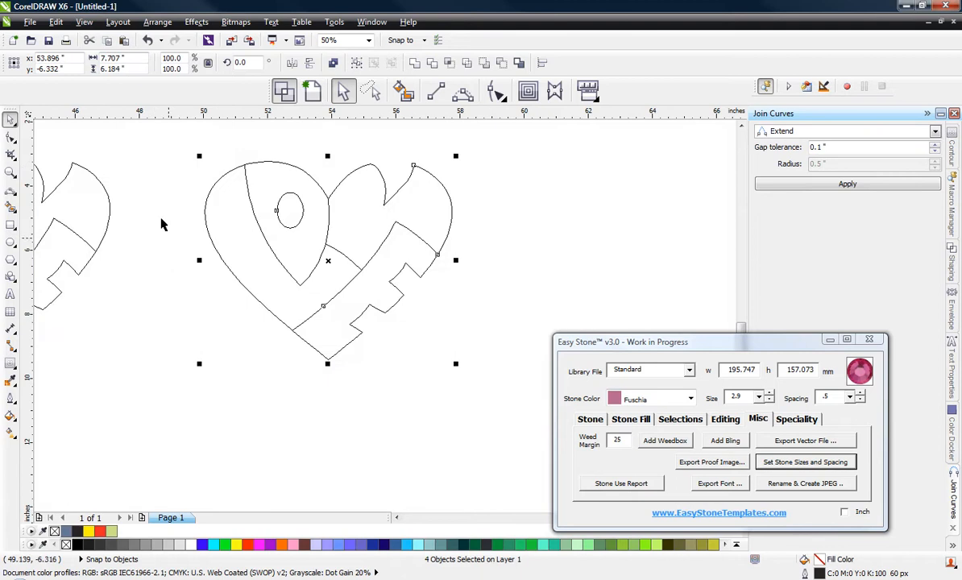
Step: Return to Enhanced view and select all four shapes of the new heart copy
{"action": "left_click", "coordinate": [86, 23]}
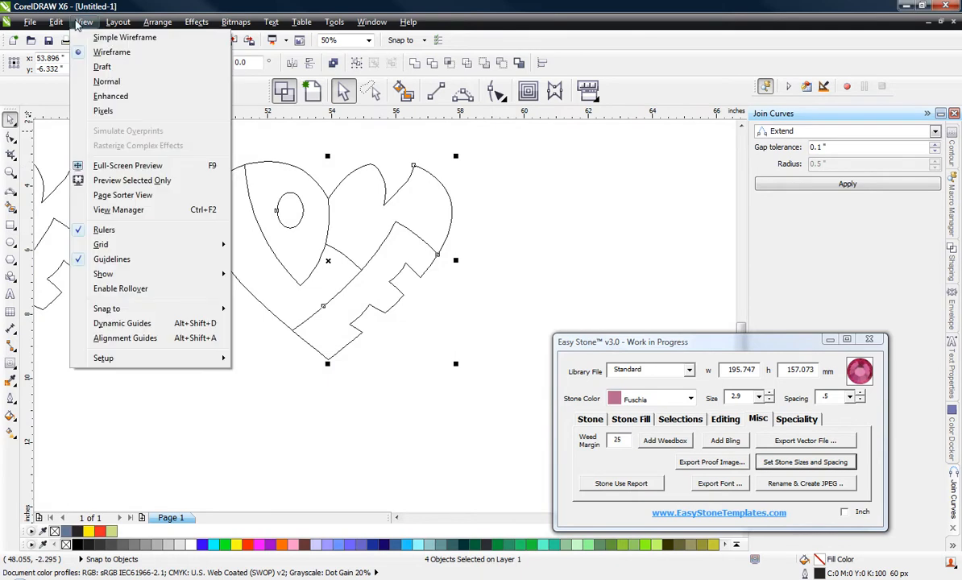
{"action": "left_click", "coordinate": [149, 94]}
{"action": "left_click", "coordinate": [161, 144]}
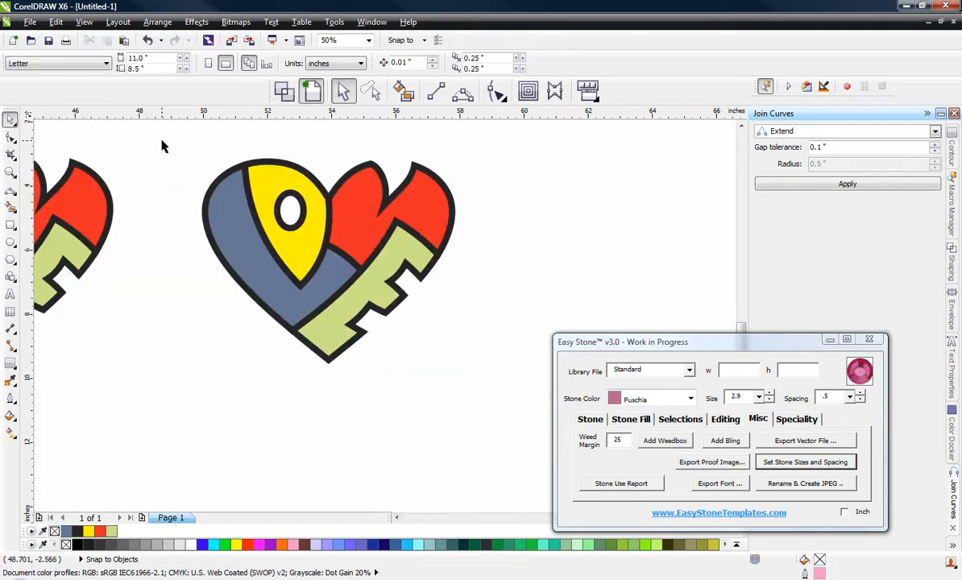
{"action": "left_click_drag", "start_coordinate": [161, 144], "coordinate": [492, 407]}
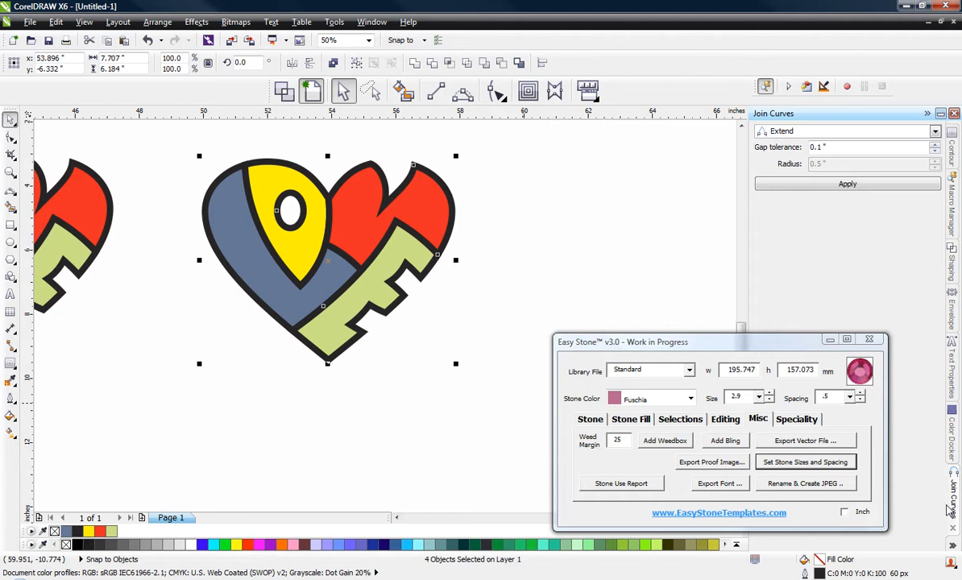
Step: Show the Object Manager and convert the outlines of the four selected shapes to separate objects
{"action": "left_click", "coordinate": [953, 547]}
{"action": "left_click", "coordinate": [886, 433]}
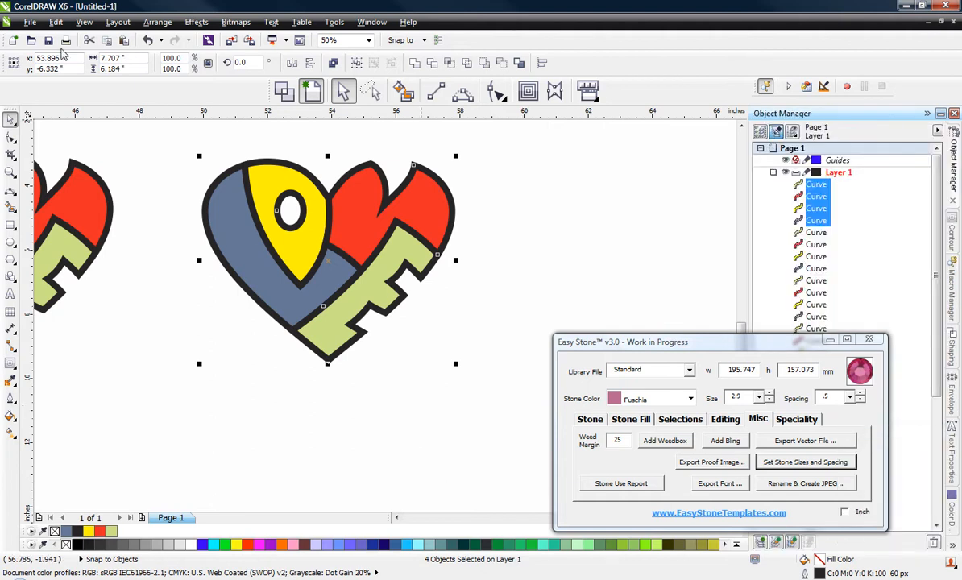
{"action": "left_click", "coordinate": [163, 24]}
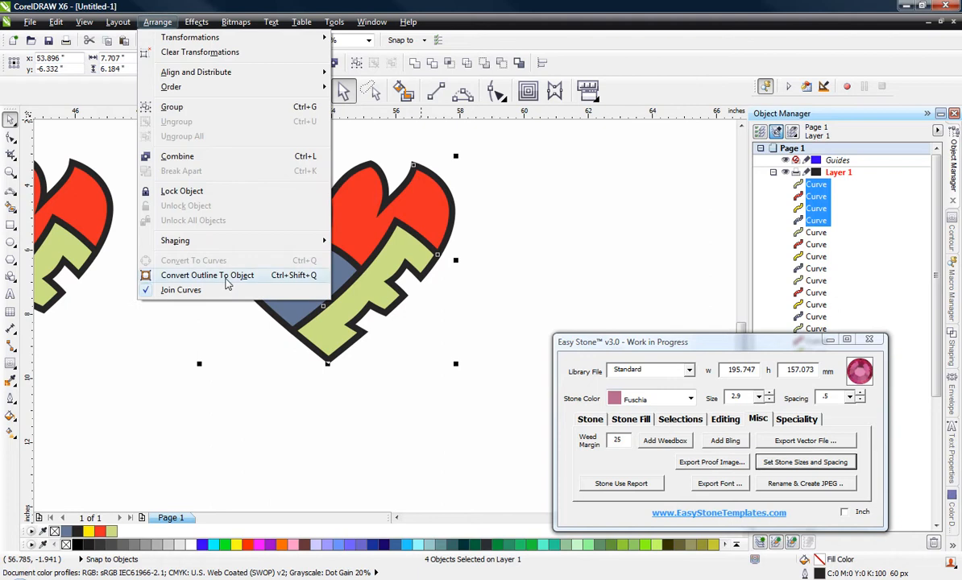
{"action": "left_click", "coordinate": [207, 276]}
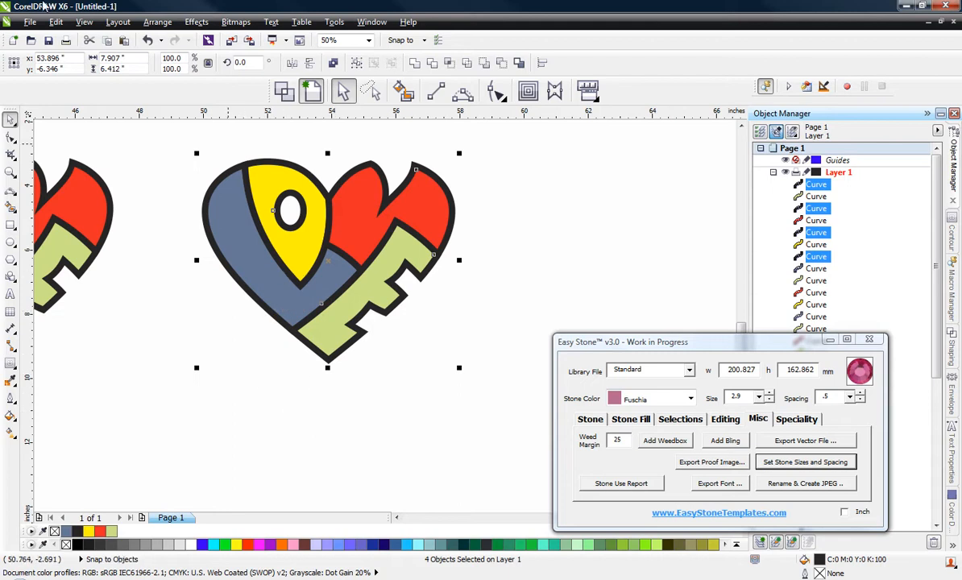
Step: Inspect the converted outlines of the heart copy in Wireframe view and return to the full-colour view
{"action": "left_click", "coordinate": [84, 22]}
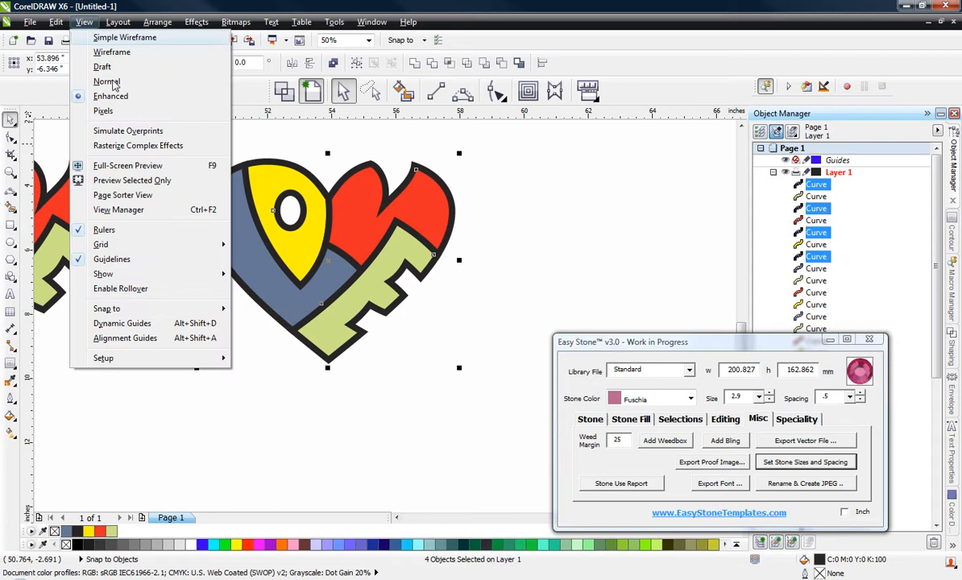
{"action": "left_click", "coordinate": [111, 51]}
{"action": "left_click", "coordinate": [172, 168]}
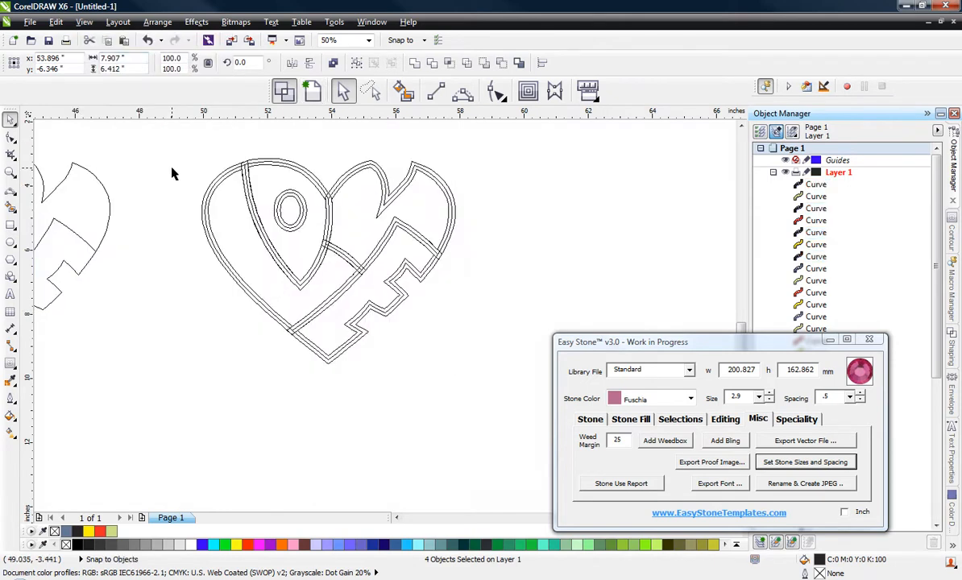
{"action": "scroll", "coordinate": [254, 162], "scroll_direction": "up", "scroll_amount": 3}
{"action": "scroll", "coordinate": [285, 200], "scroll_direction": "down", "scroll_amount": 1}
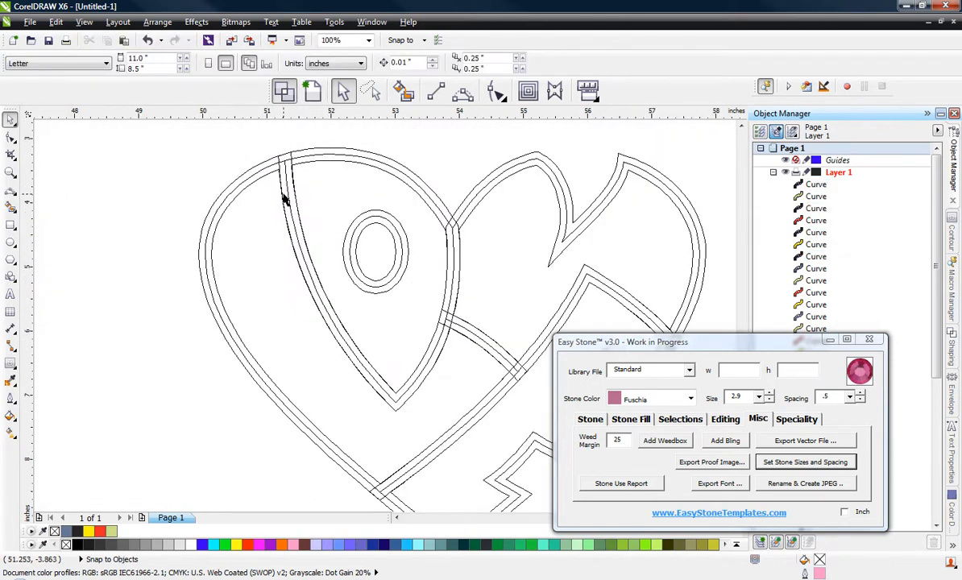
{"action": "scroll", "coordinate": [382, 240], "scroll_direction": "down", "scroll_amount": 1}
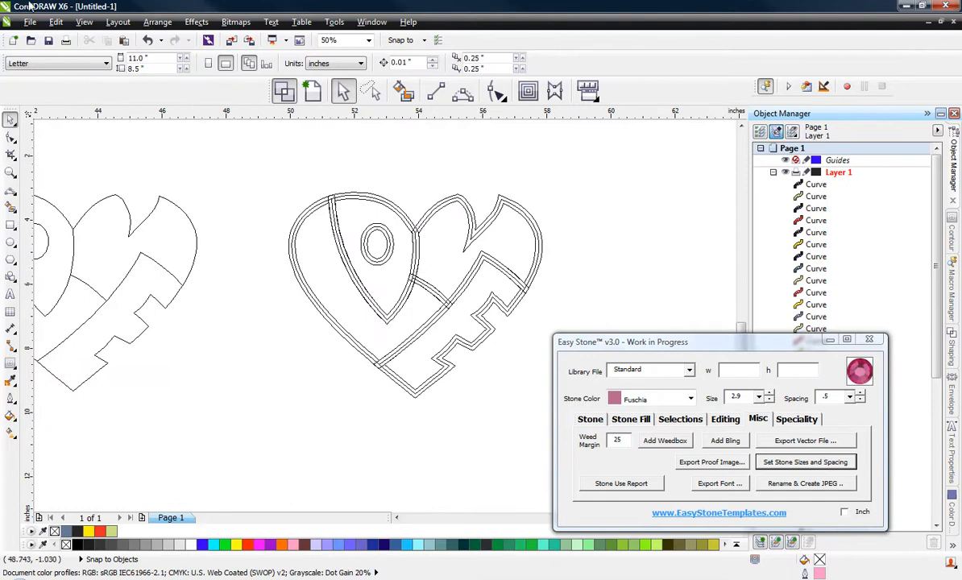
{"action": "left_click", "coordinate": [312, 91]}
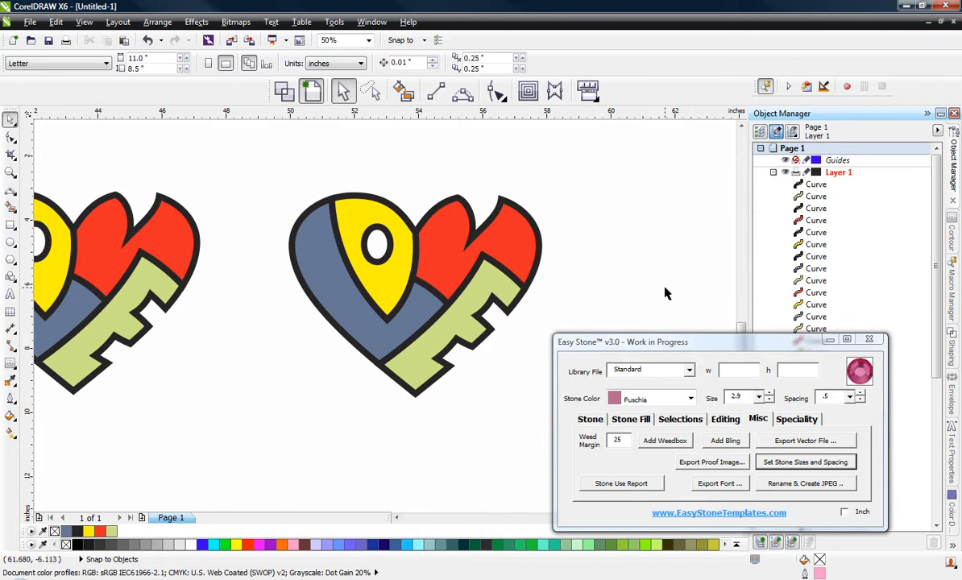
Step: Move the blue shape's outline object aside, undo the move, and weld that outline with the yellow shape's outline
{"action": "scroll", "coordinate": [280, 227], "scroll_direction": "up", "scroll_amount": 1}
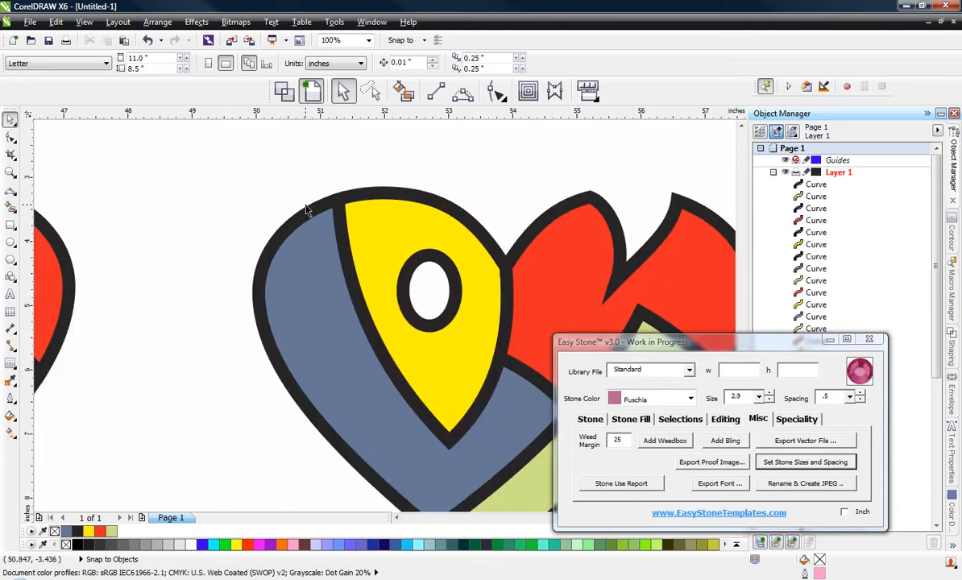
{"action": "left_click", "coordinate": [305, 205]}
{"action": "left_click_drag", "start_coordinate": [305, 204], "coordinate": [149, 192]}
{"action": "key", "text": "ctrl+z"}
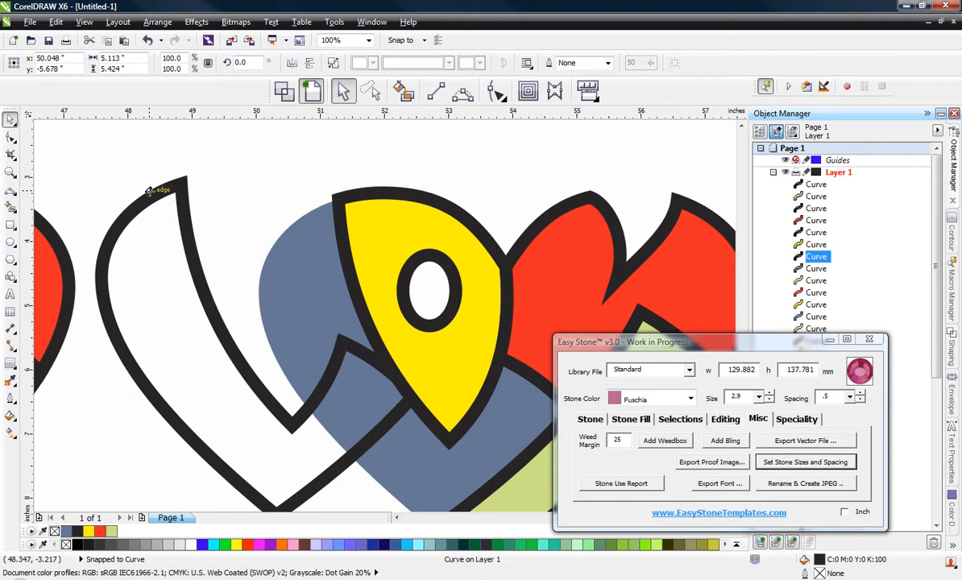
{"action": "left_click", "coordinate": [446, 206], "text": "shift"}
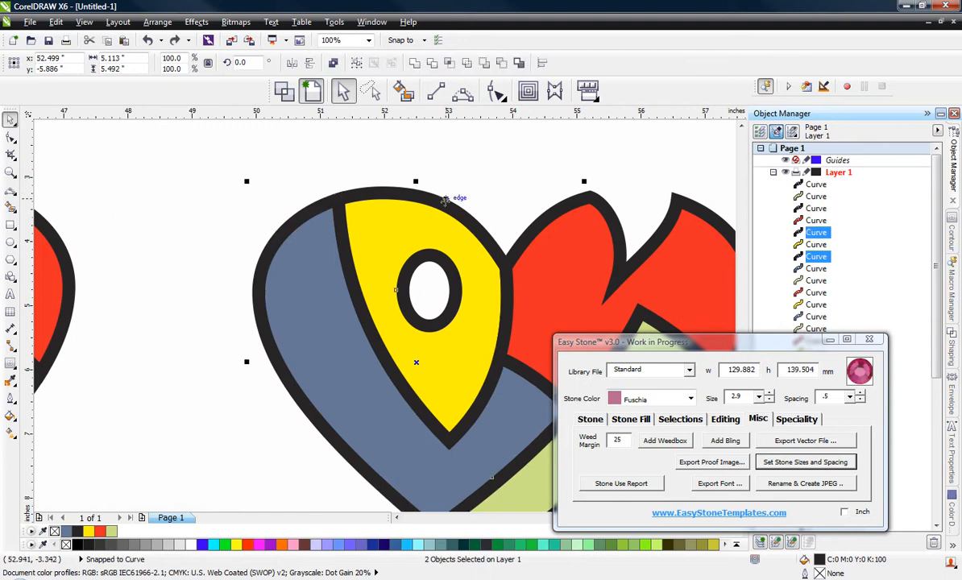
{"action": "left_click", "coordinate": [417, 64]}
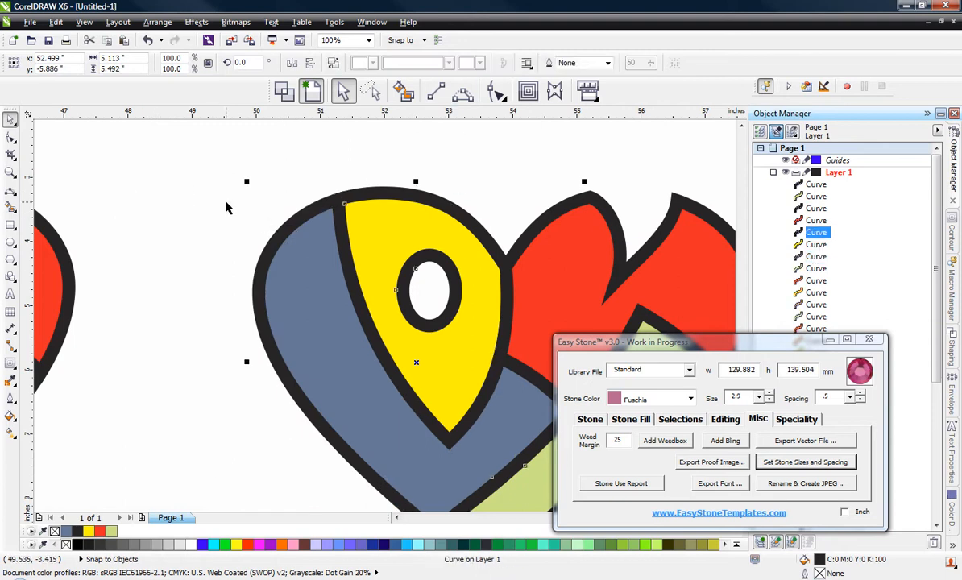
Step: Try to weld the red shape's outline to the combined blue and yellow outline, check the heart, and undo the weld
{"action": "left_click", "coordinate": [551, 219], "text": "shift"}
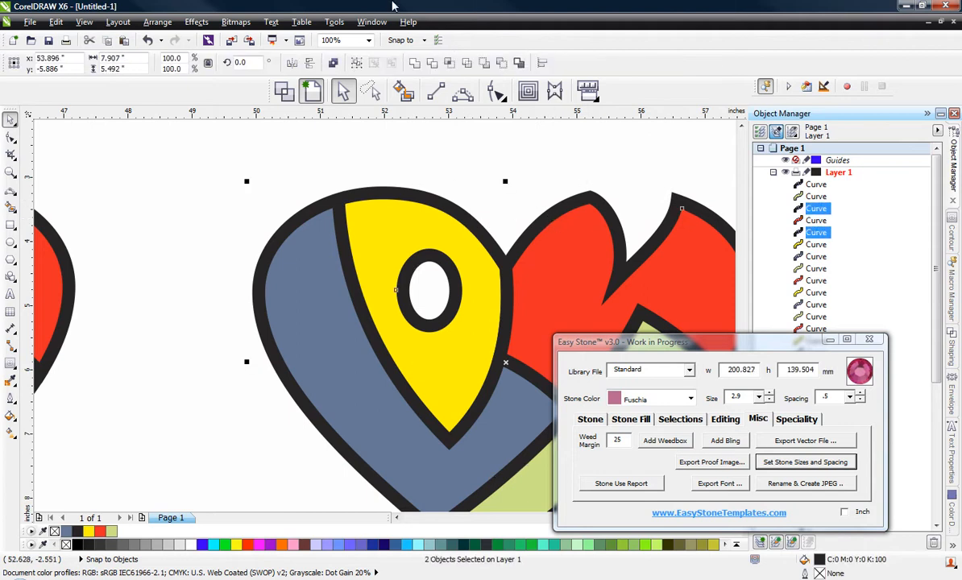
{"action": "left_click", "coordinate": [414, 65]}
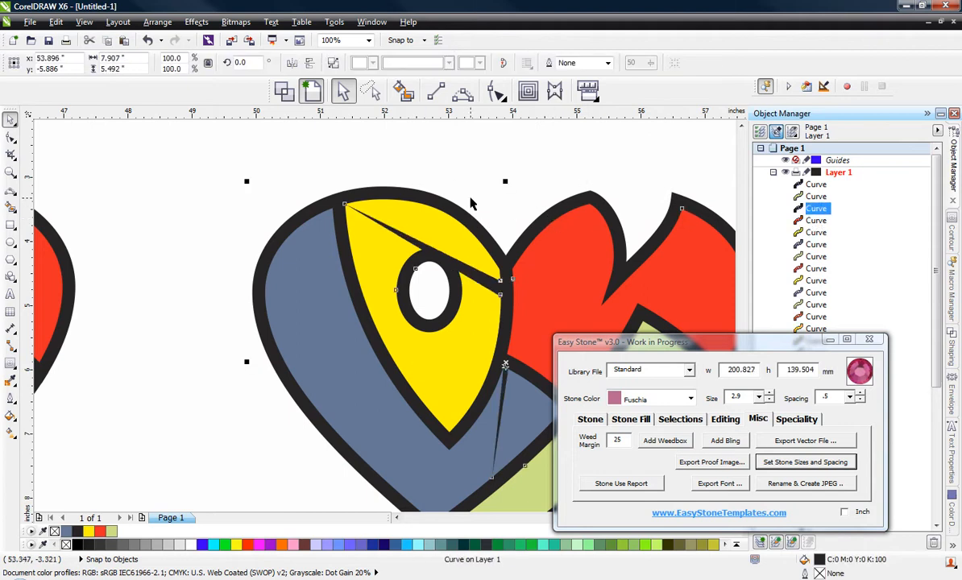
{"action": "left_click", "coordinate": [471, 199]}
{"action": "scroll", "coordinate": [335, 232], "scroll_direction": "down", "scroll_amount": 2}
{"action": "scroll", "coordinate": [365, 255], "scroll_direction": "up", "scroll_amount": 3}
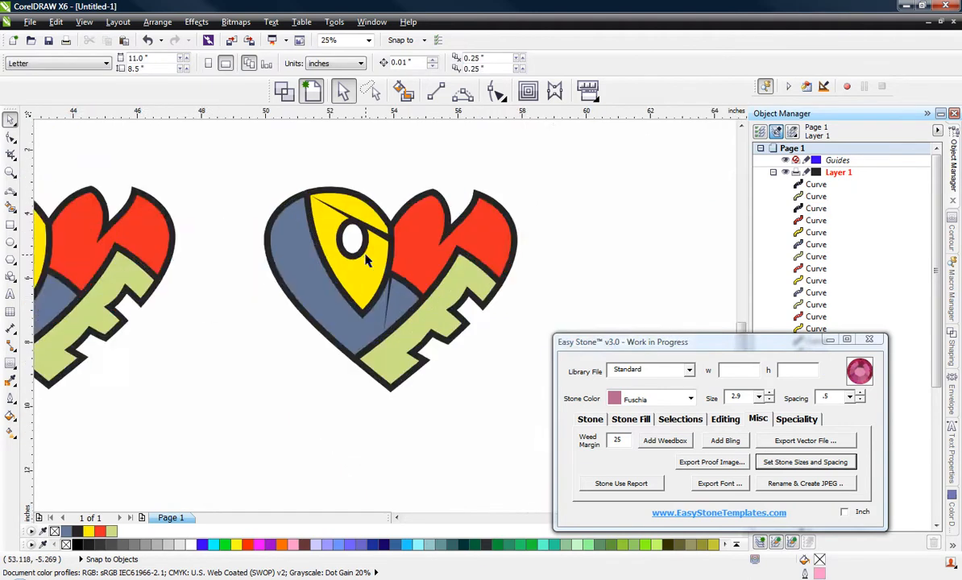
{"action": "scroll", "coordinate": [382, 216], "scroll_direction": "down", "scroll_amount": 1}
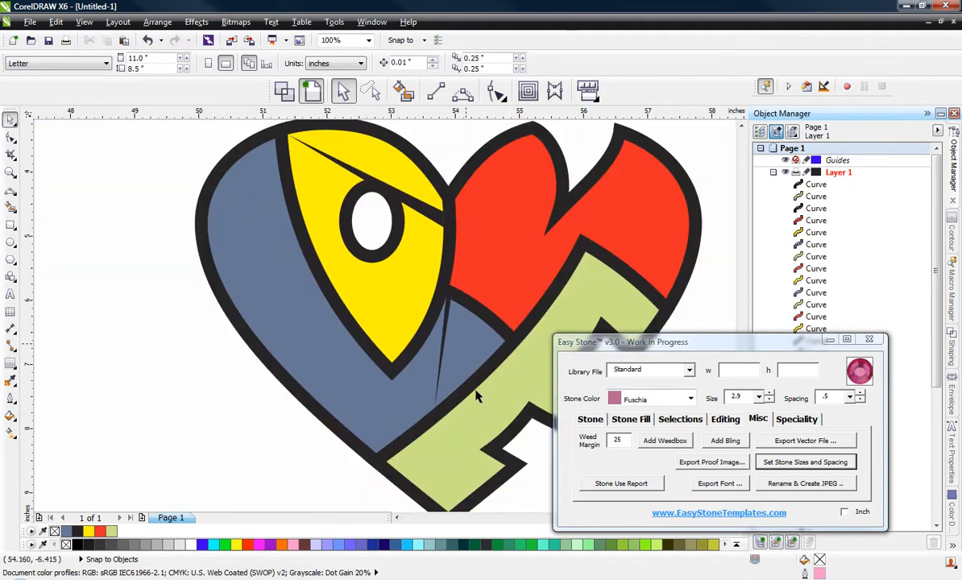
{"action": "key", "text": "ctrl+z"}
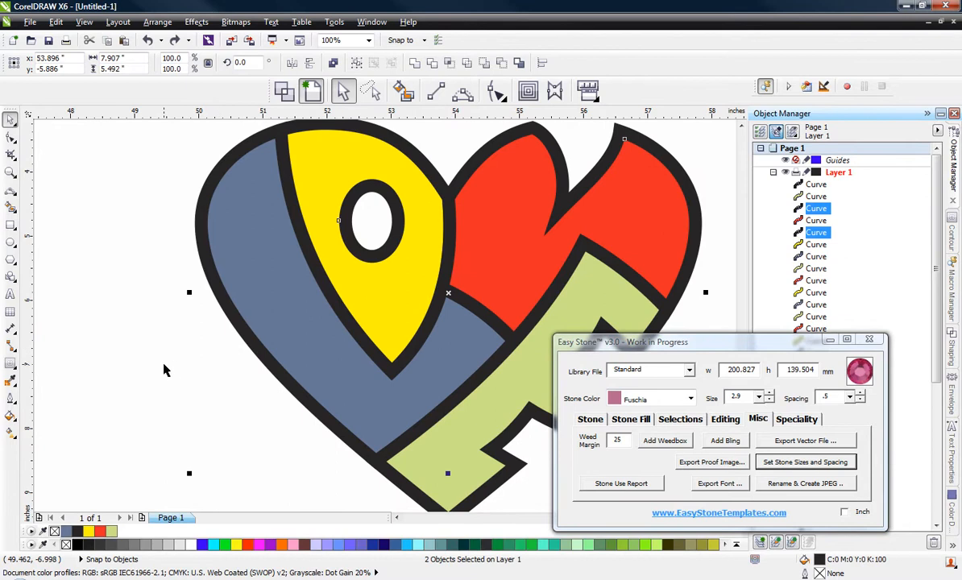
Step: Select every node of the combined blue and yellow outline and reduce its nodes with Reduce Nodes at 0
{"action": "left_click", "coordinate": [164, 369]}
{"action": "left_click", "coordinate": [372, 348]}
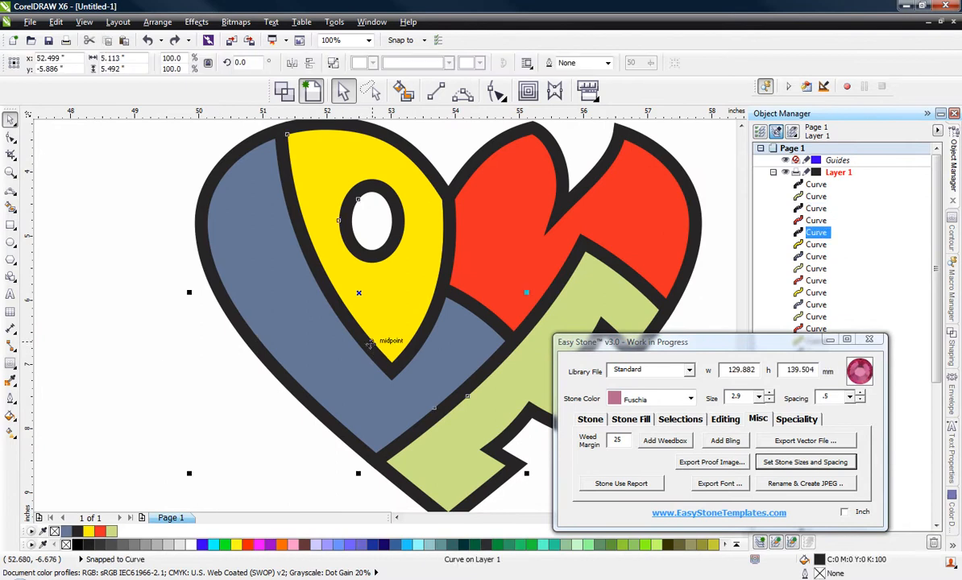
{"action": "key", "text": "F10"}
{"action": "scroll", "coordinate": [371, 348], "scroll_direction": "down", "scroll_amount": 1}
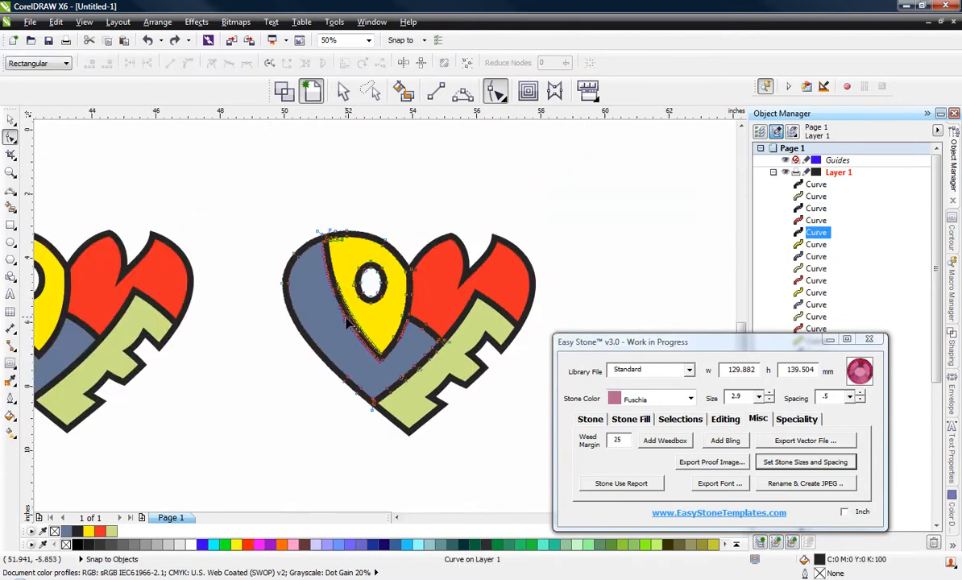
{"action": "scroll", "coordinate": [331, 287], "scroll_direction": "up", "scroll_amount": 1}
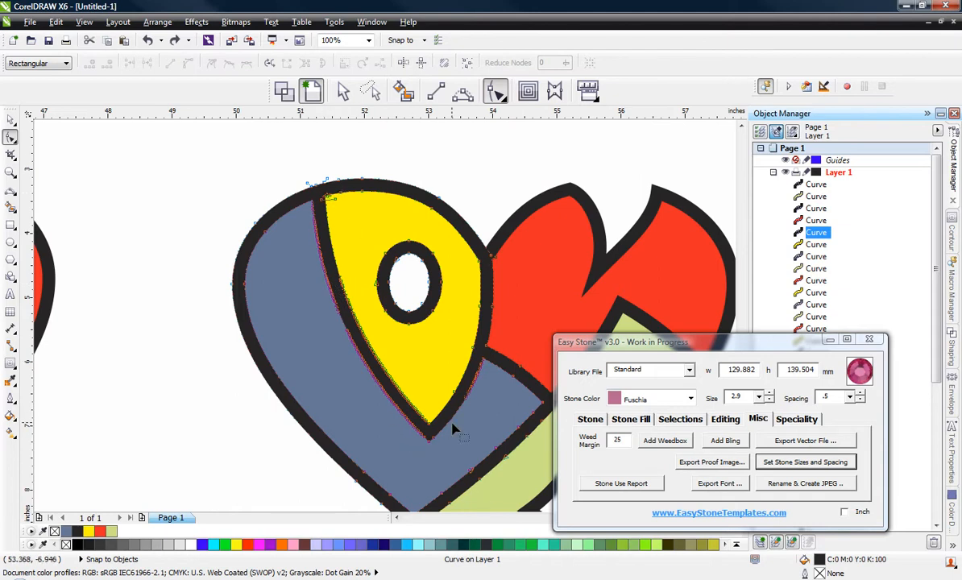
{"action": "scroll", "coordinate": [360, 243], "scroll_direction": "down", "scroll_amount": 1}
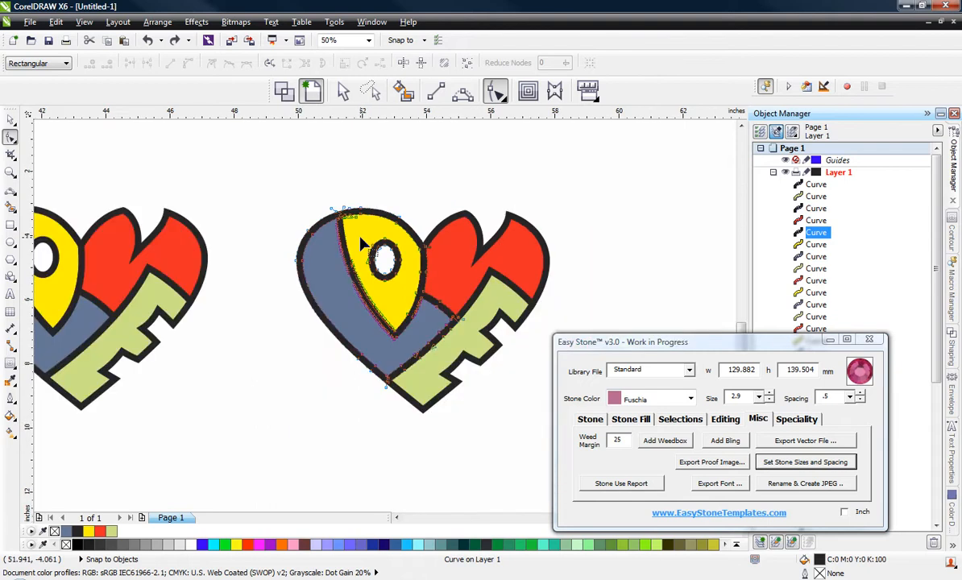
{"action": "left_click_drag", "start_coordinate": [271, 174], "coordinate": [493, 424]}
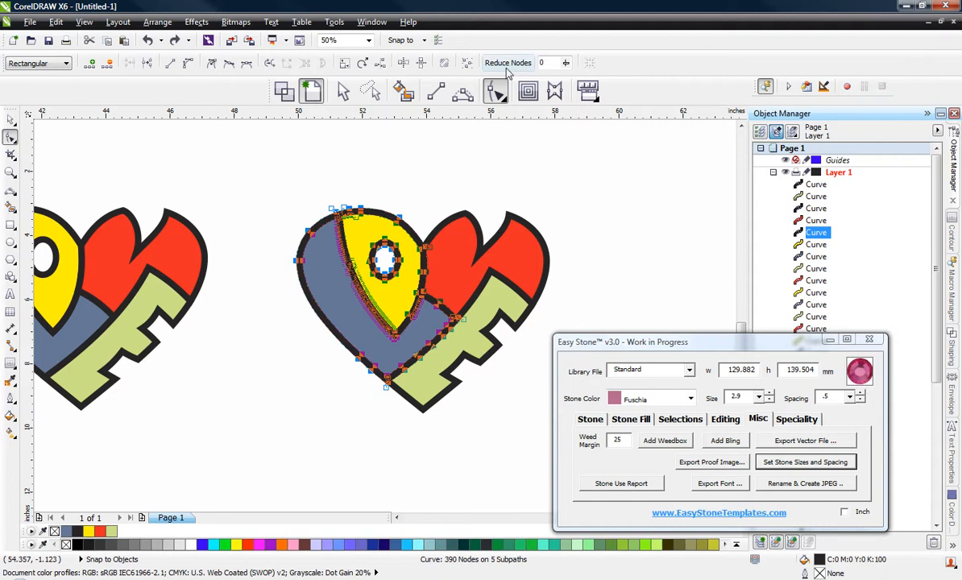
{"action": "left_click", "coordinate": [495, 91]}
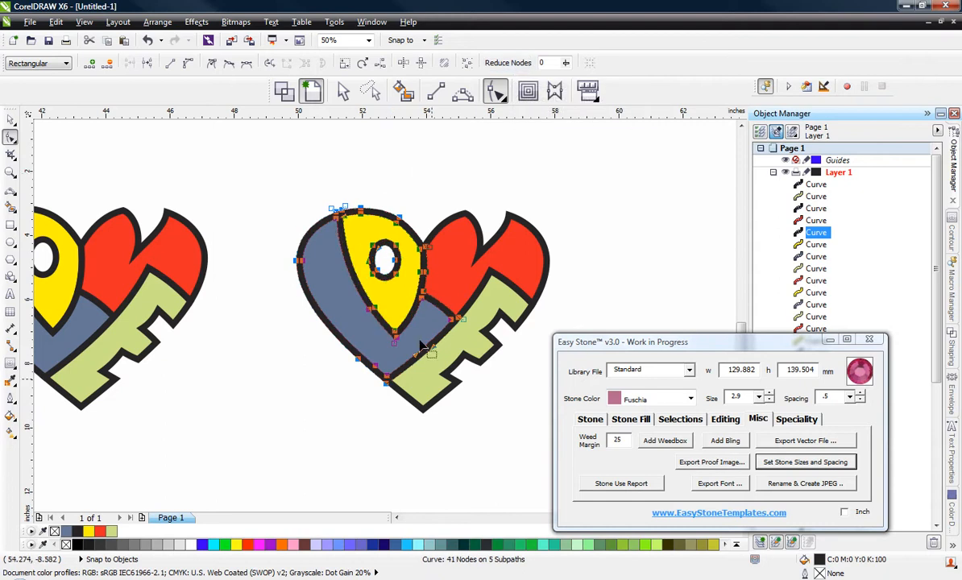
{"action": "scroll", "coordinate": [366, 214], "scroll_direction": "up", "scroll_amount": 1}
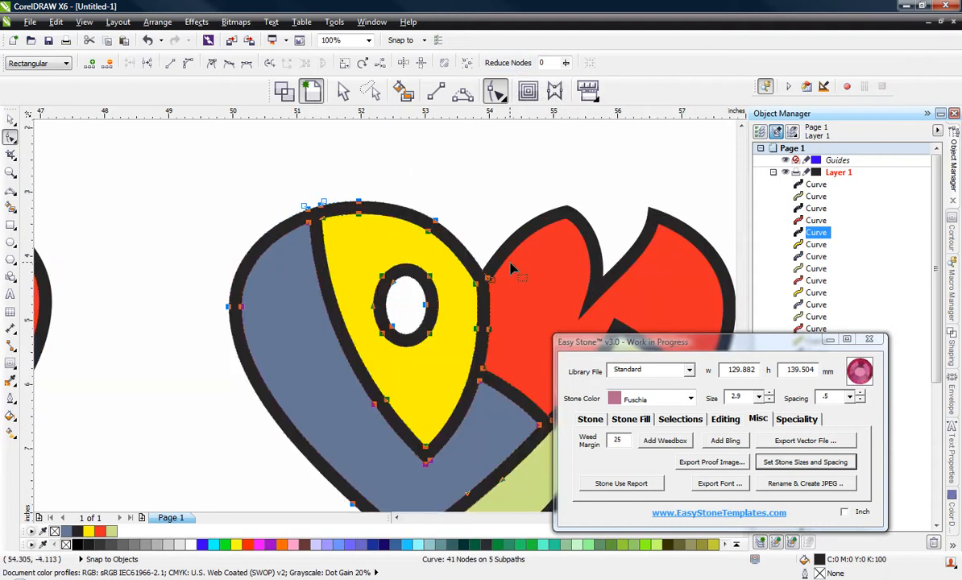
Step: Weld the node-reduced blue and yellow outline with the red shape's outline and clear the selection to check the heart
{"action": "left_click", "coordinate": [489, 233]}
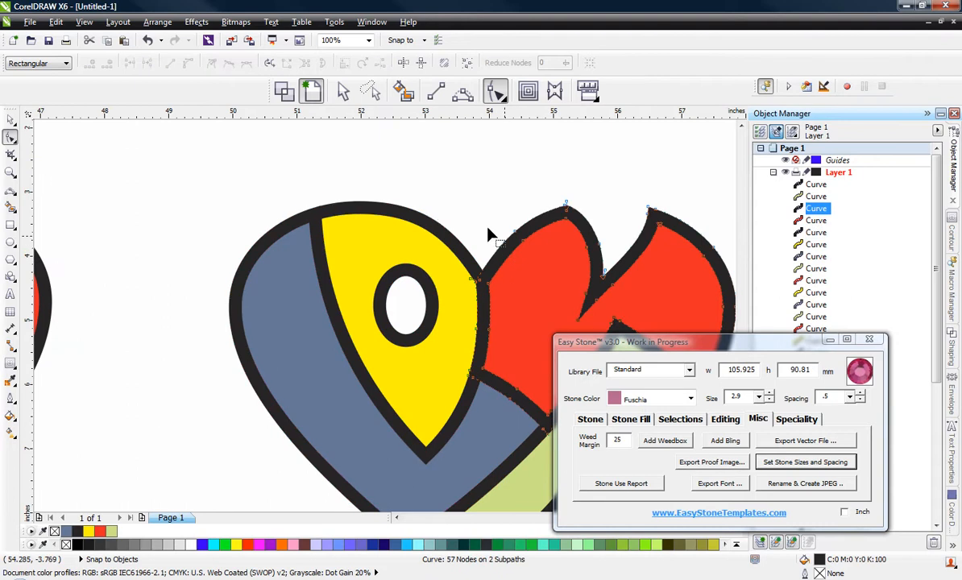
{"action": "scroll", "coordinate": [431, 208], "scroll_direction": "down", "scroll_amount": 1}
{"action": "scroll", "coordinate": [498, 218], "scroll_direction": "up", "scroll_amount": 1}
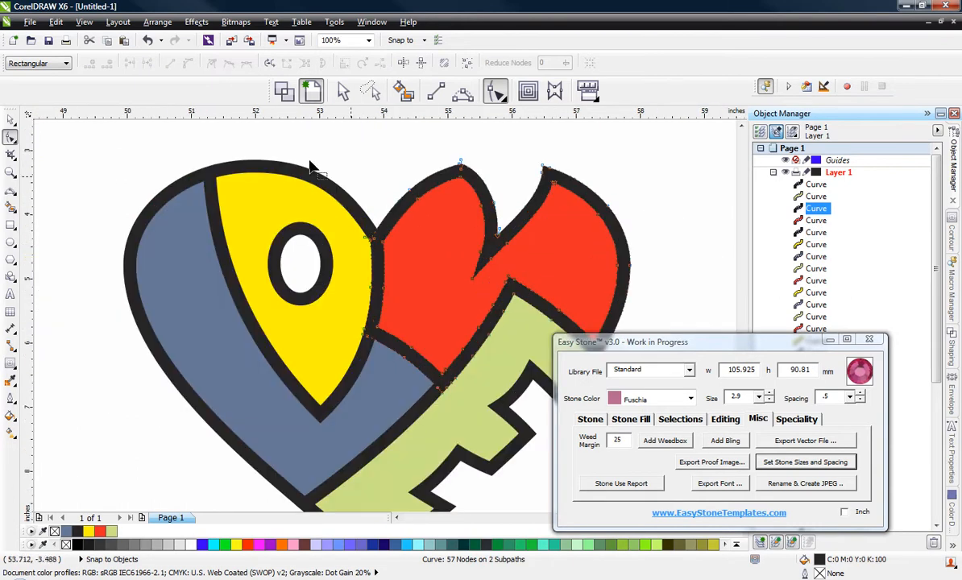
{"action": "left_click", "coordinate": [11, 119]}
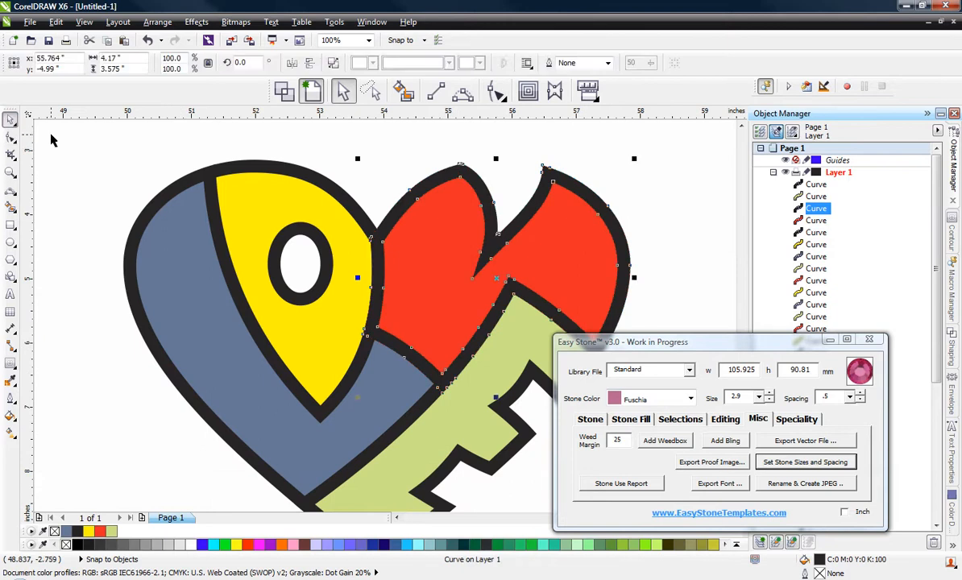
{"action": "left_click", "coordinate": [56, 137]}
{"action": "left_click", "coordinate": [278, 165]}
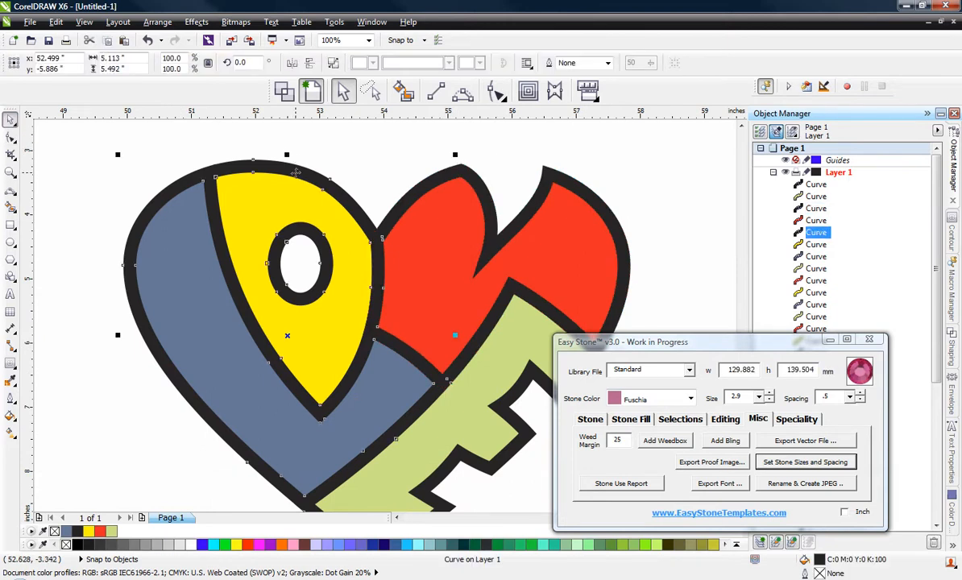
{"action": "left_click", "coordinate": [449, 183], "text": "shift"}
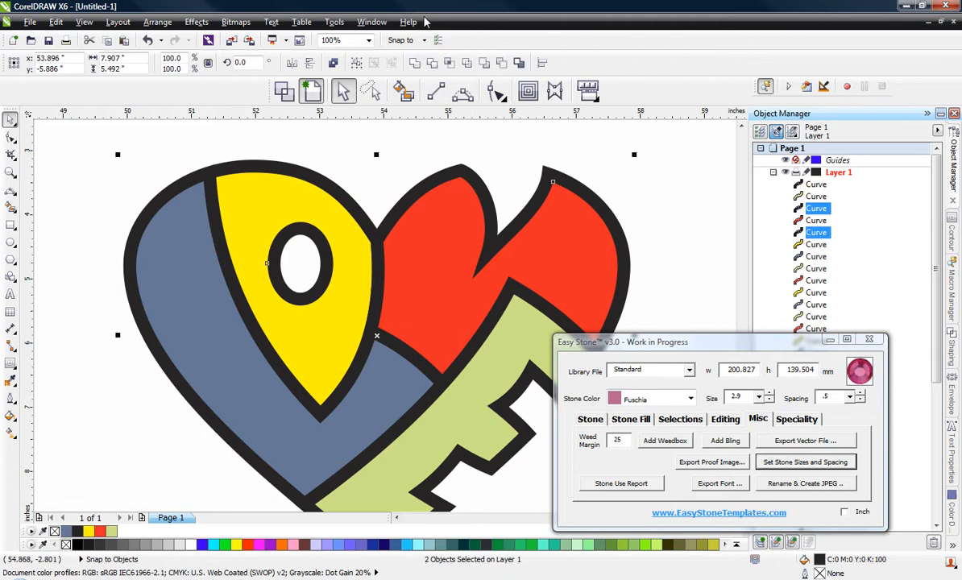
{"action": "left_click", "coordinate": [422, 67]}
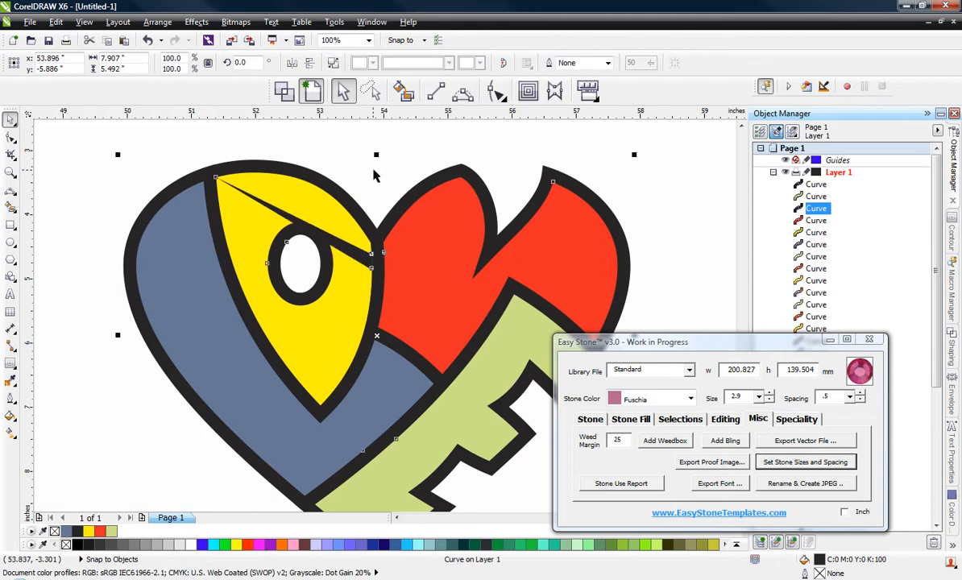
{"action": "left_click", "coordinate": [351, 161]}
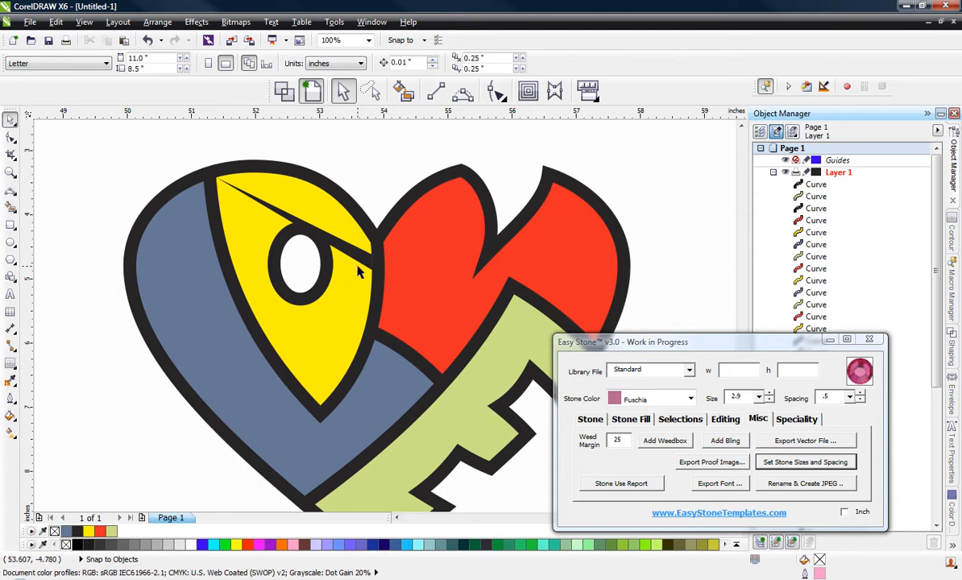
{"action": "scroll", "coordinate": [327, 250], "scroll_direction": "down", "scroll_amount": 2}
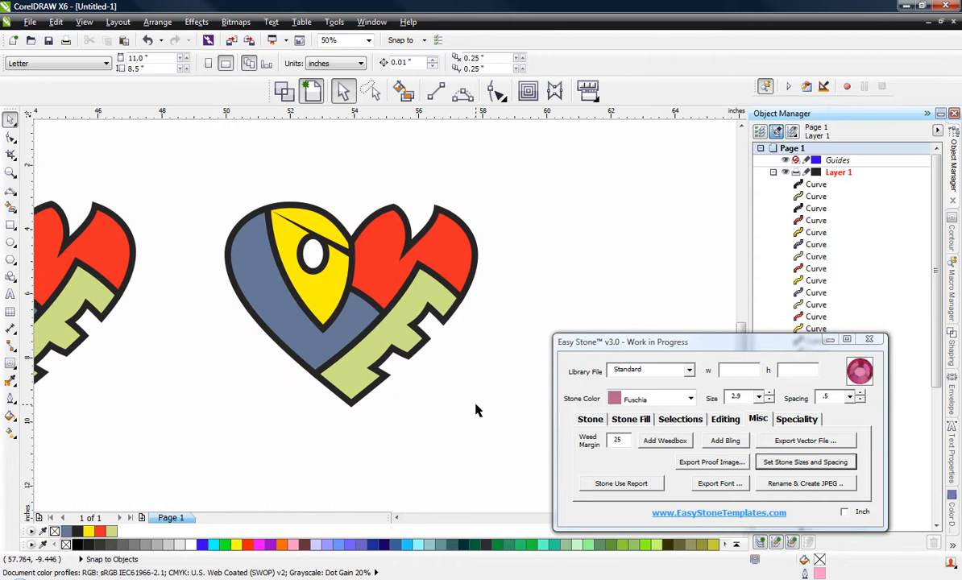
Step: Check the heart after the weld, undo the weld of the red outline with the combined outline, and clear the selection
{"action": "scroll", "coordinate": [339, 251], "scroll_direction": "up", "scroll_amount": 2}
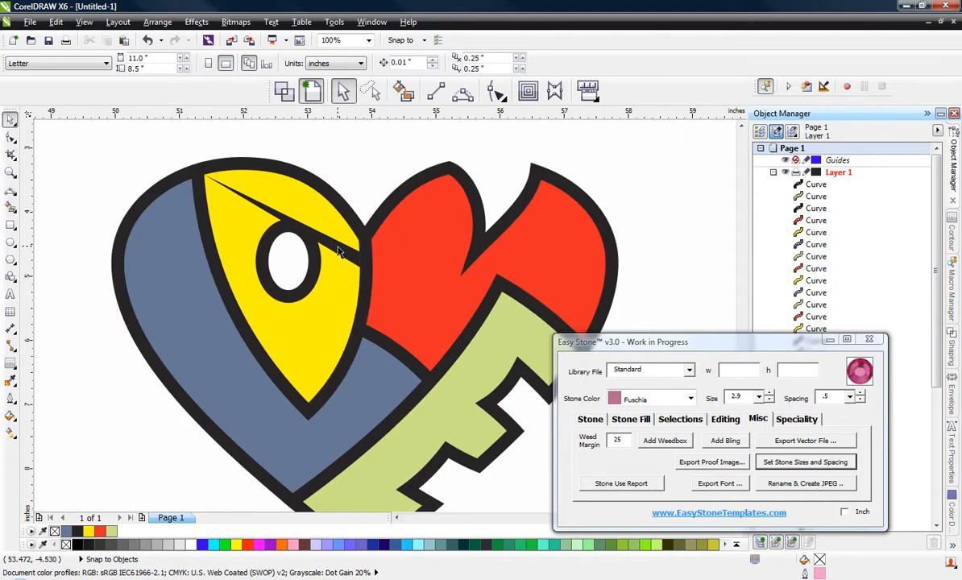
{"action": "key", "text": "ctrl+z"}
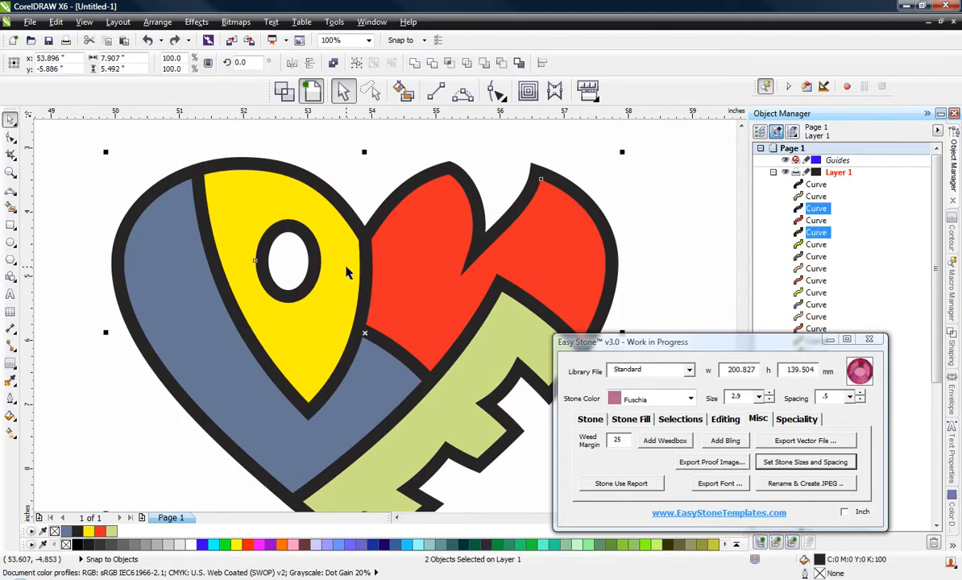
{"action": "left_click", "coordinate": [344, 147]}
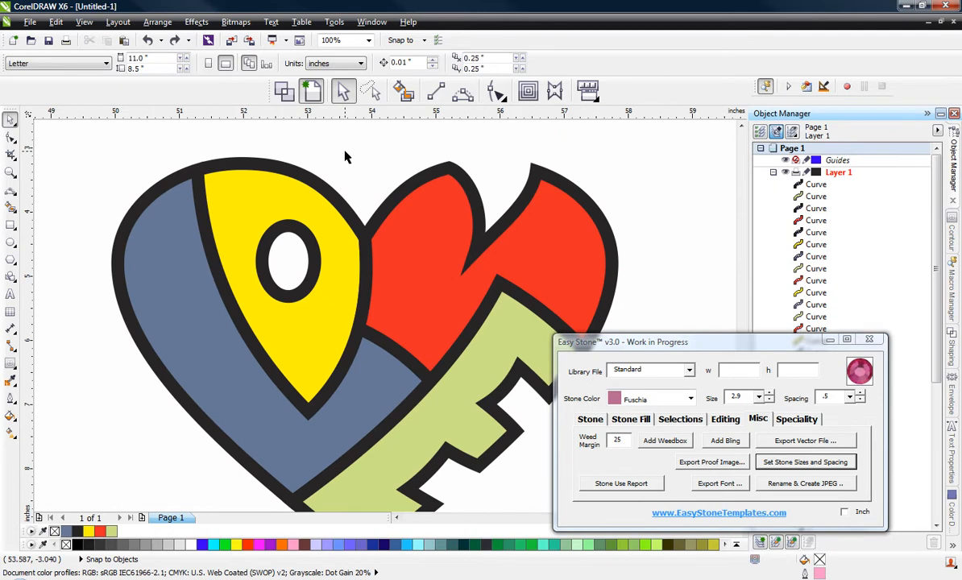
Step: Select every node of the green shape's outline and reduce its nodes with Reduce Nodes at 0
{"action": "scroll", "coordinate": [345, 156], "scroll_direction": "down", "scroll_amount": 2}
{"action": "scroll", "coordinate": [359, 361], "scroll_direction": "up", "scroll_amount": 2}
{"action": "left_click", "coordinate": [307, 292]}
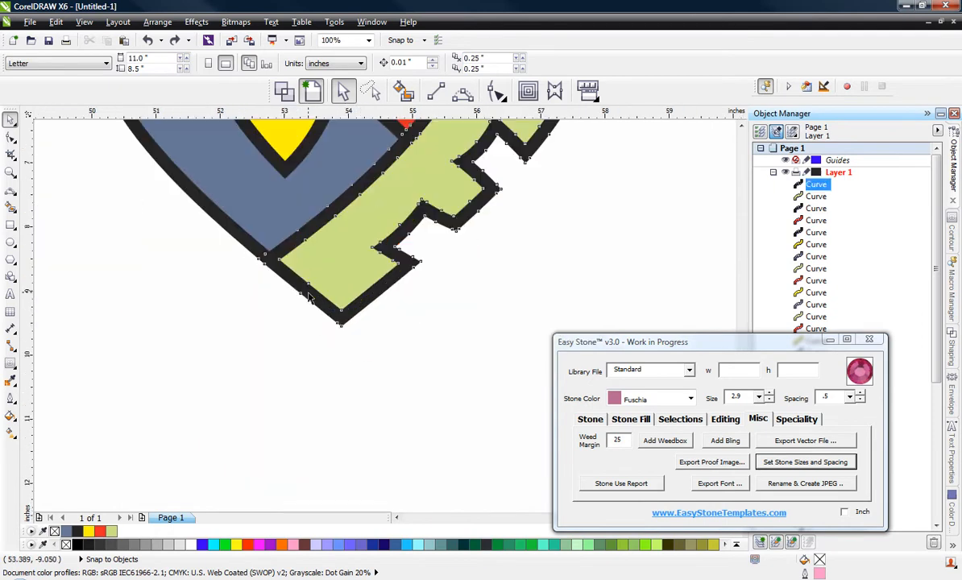
{"action": "scroll", "coordinate": [344, 327], "scroll_direction": "down", "scroll_amount": 2}
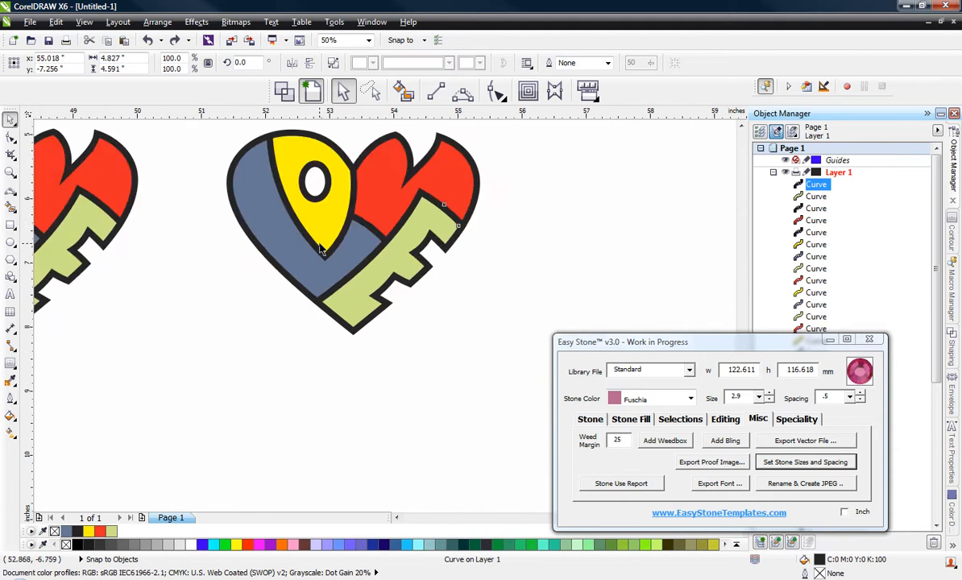
{"action": "scroll", "coordinate": [317, 246], "scroll_direction": "up", "scroll_amount": 2}
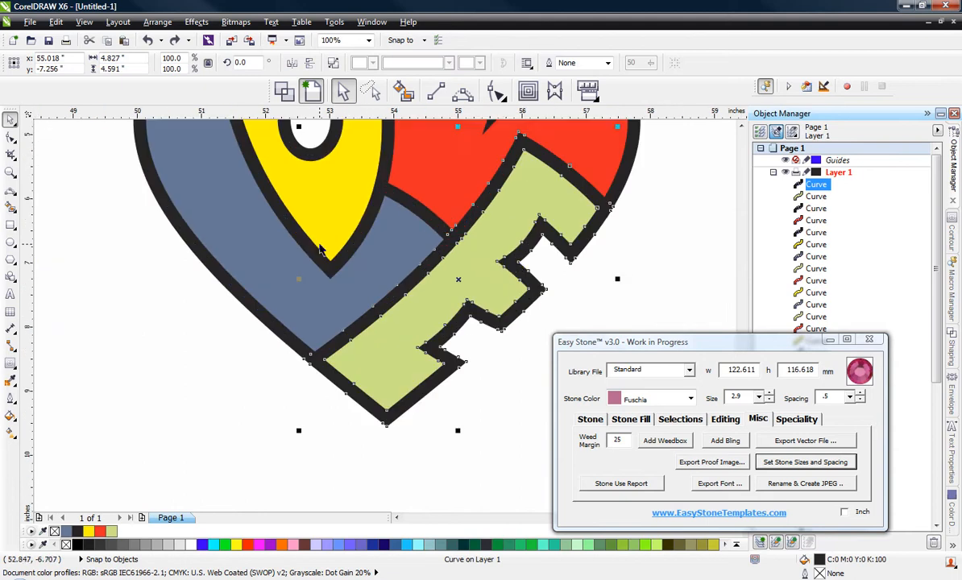
{"action": "scroll", "coordinate": [379, 405], "scroll_direction": "down", "scroll_amount": 2}
{"action": "left_click_drag", "start_coordinate": [317, 465], "coordinate": [370, 410]}
{"action": "left_click", "coordinate": [370, 410]}
{"action": "key", "text": "F10"}
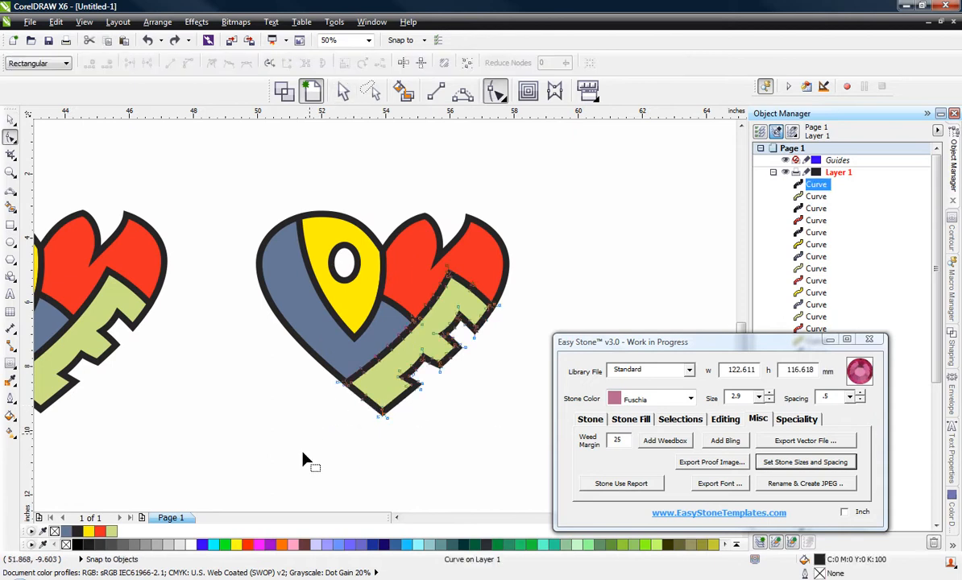
{"action": "left_click_drag", "start_coordinate": [307, 458], "coordinate": [549, 258]}
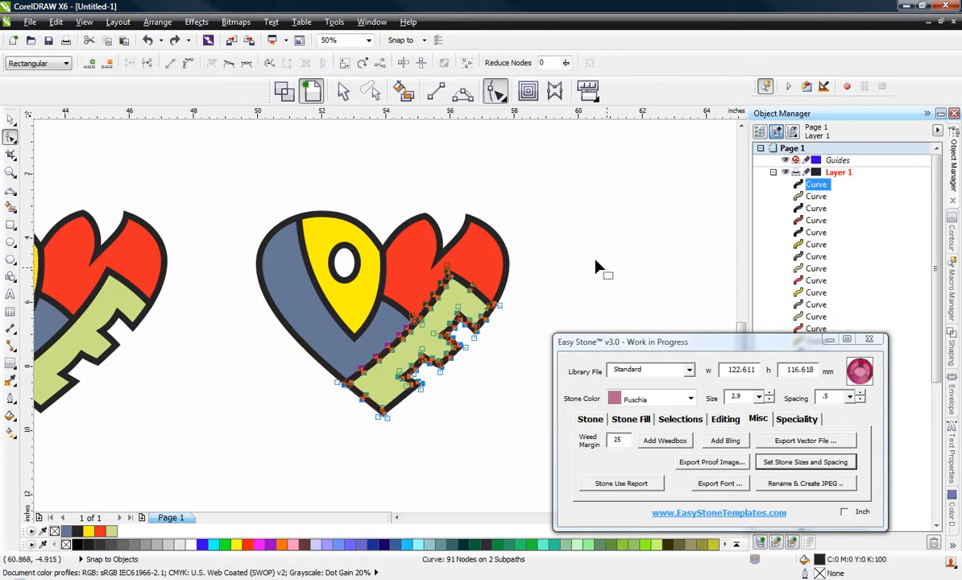
{"action": "left_click", "coordinate": [508, 62]}
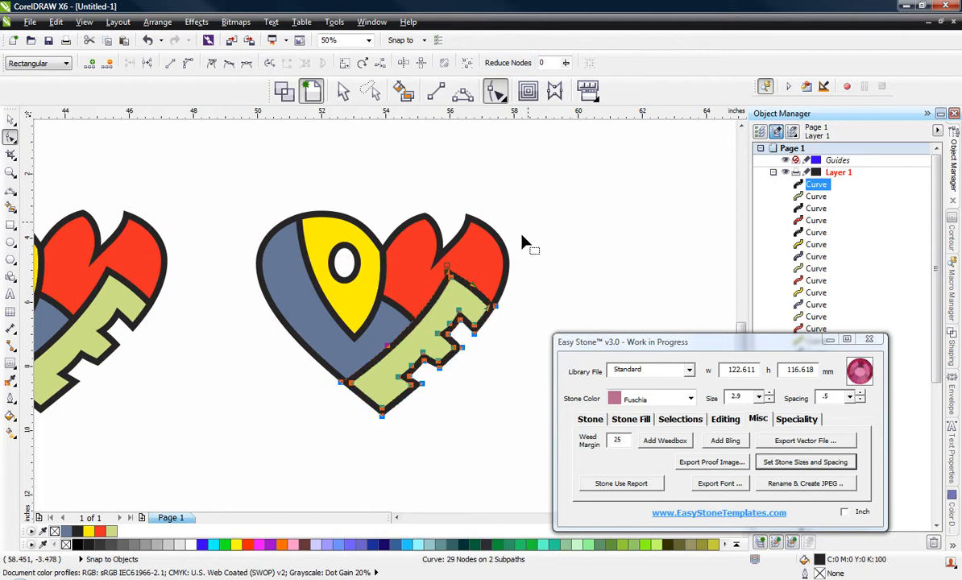
Step: Weld the green shape's outline with the combined blue and yellow outline and clear the selection
{"action": "left_click", "coordinate": [10, 119]}
{"action": "scroll", "coordinate": [345, 385], "scroll_direction": "up", "scroll_amount": 3}
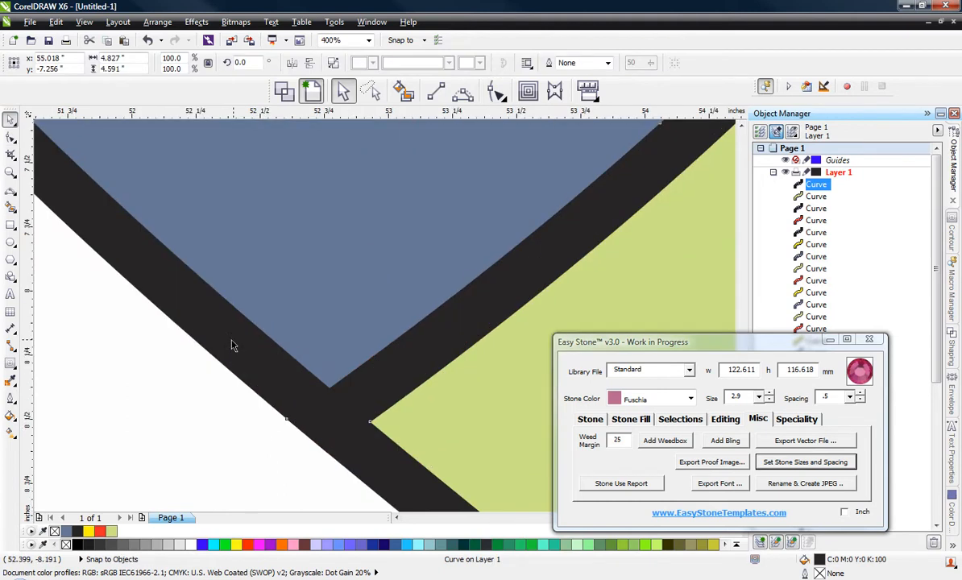
{"action": "left_click", "coordinate": [147, 266], "text": "shift"}
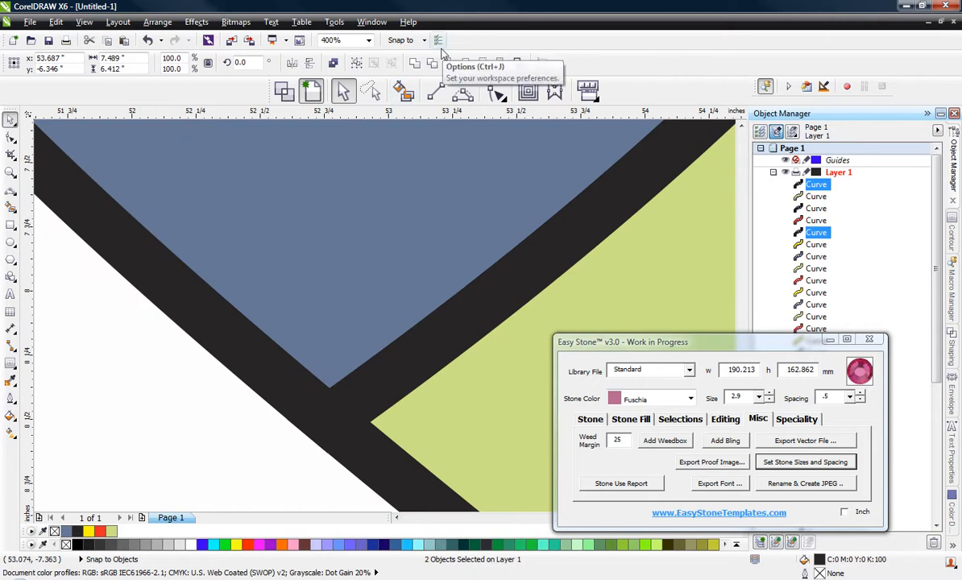
{"action": "left_click", "coordinate": [417, 64]}
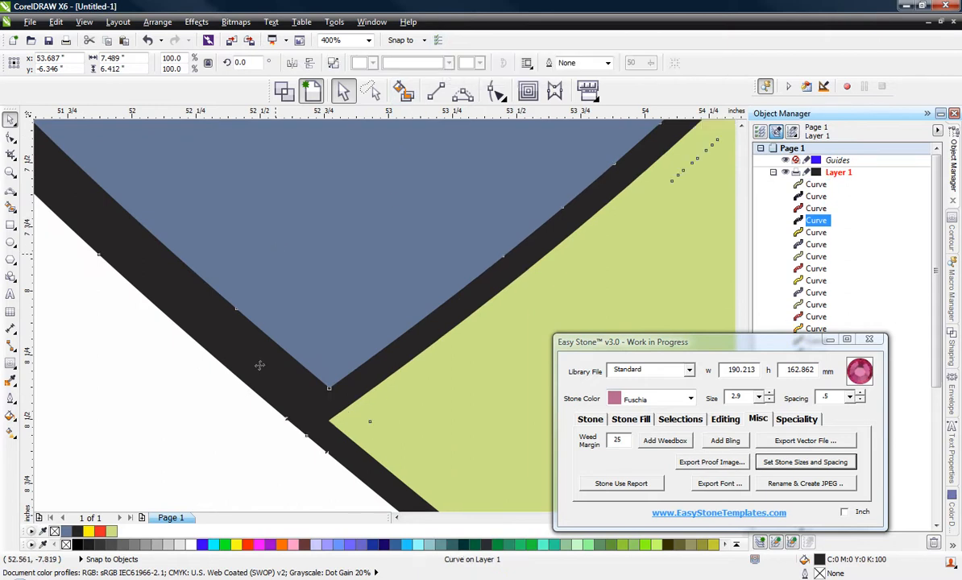
{"action": "left_click", "coordinate": [236, 438]}
Step: Bring the welded blue, yellow and green outline to the front and clear the selection to check the heart
{"action": "scroll", "coordinate": [237, 436], "scroll_direction": "down", "scroll_amount": 3}
{"action": "scroll", "coordinate": [237, 442], "scroll_direction": "up", "scroll_amount": 2}
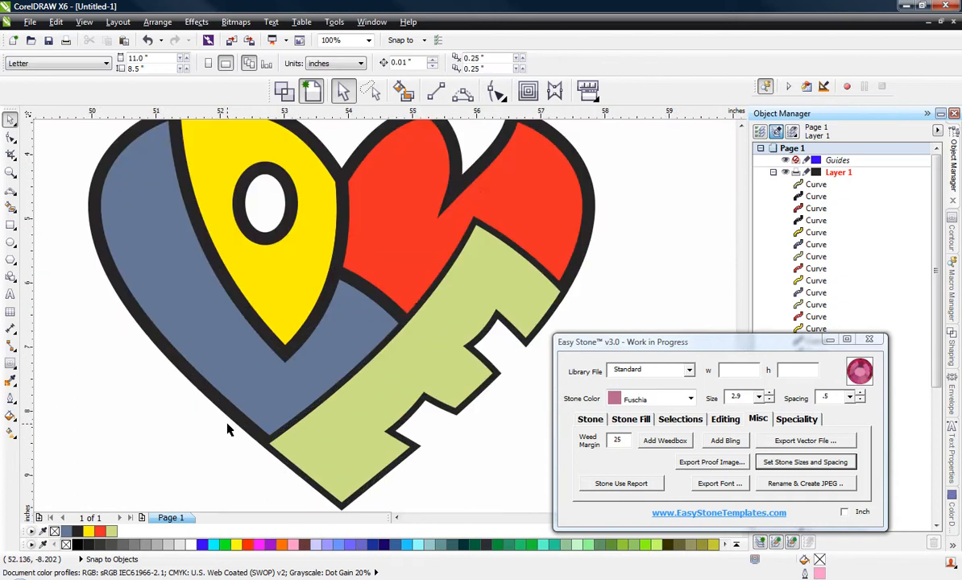
{"action": "double_click", "coordinate": [249, 432]}
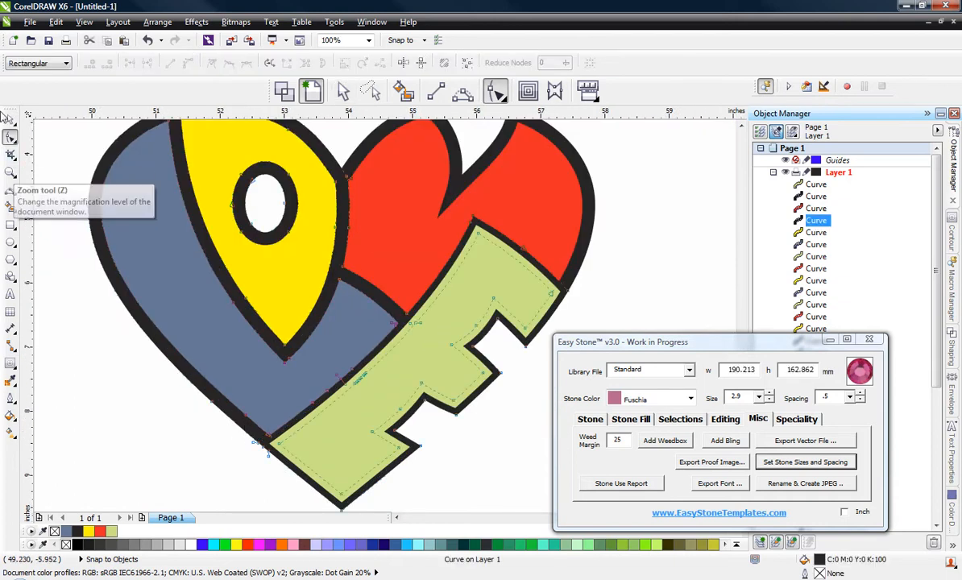
{"action": "left_click", "coordinate": [10, 120]}
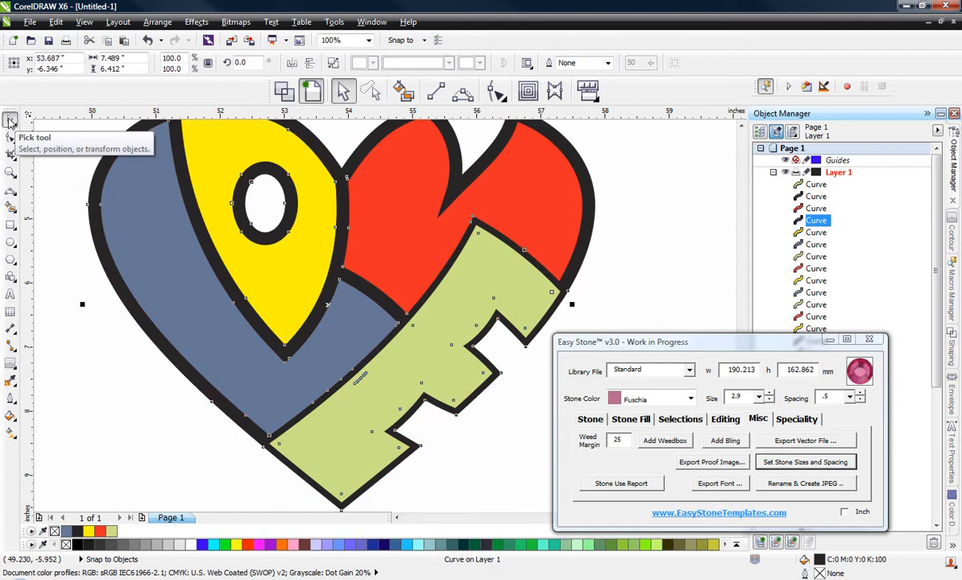
{"action": "key", "text": "shift+Page_Up"}
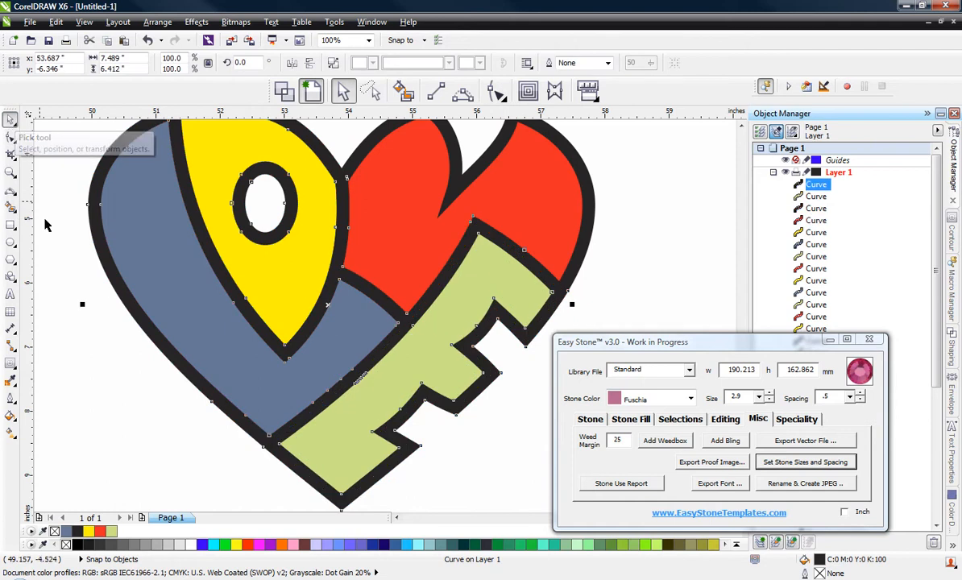
{"action": "left_click", "coordinate": [208, 453]}
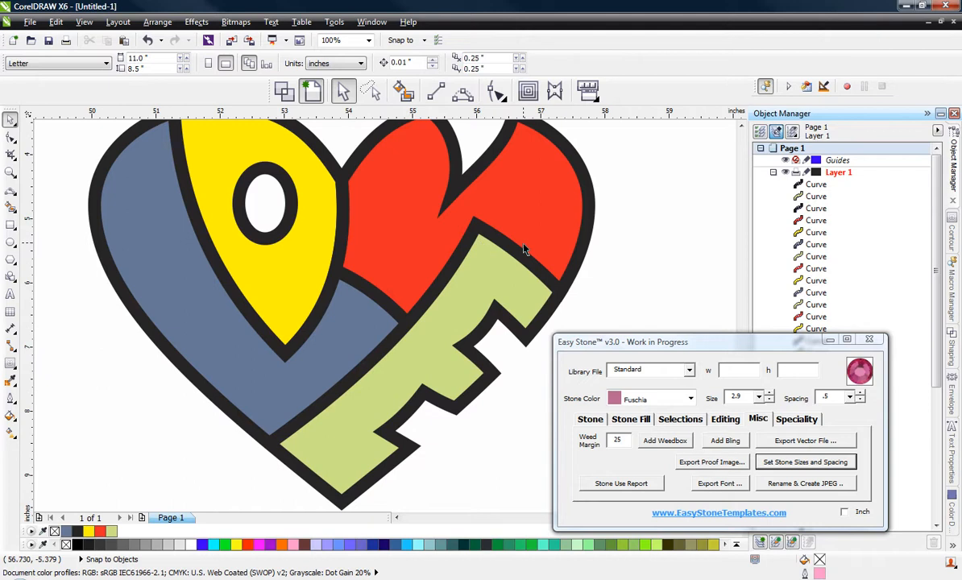
{"action": "scroll", "coordinate": [517, 179], "scroll_direction": "down", "scroll_amount": 1}
{"action": "scroll", "coordinate": [520, 173], "scroll_direction": "up", "scroll_amount": 1}
{"action": "scroll", "coordinate": [520, 173], "scroll_direction": "up", "scroll_amount": 1}
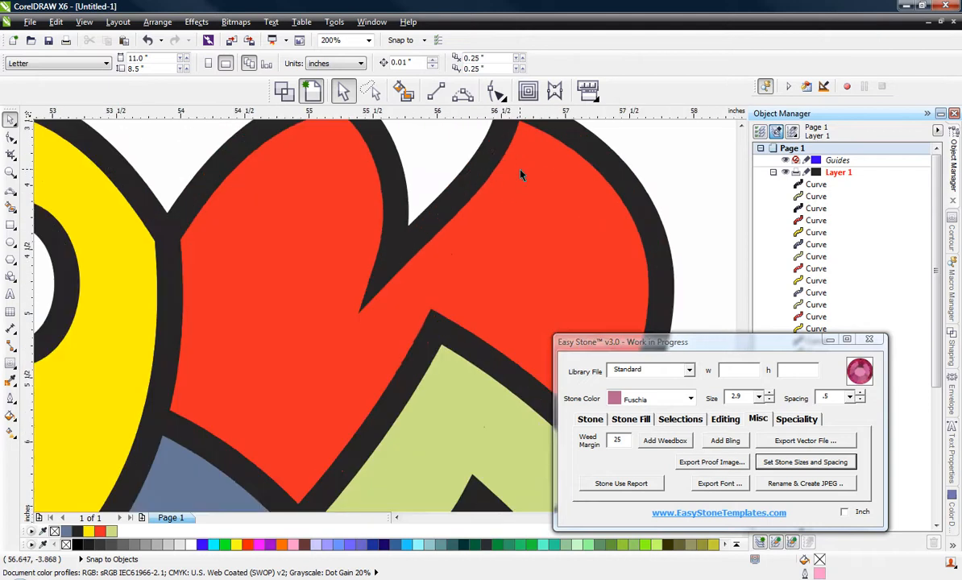
{"action": "scroll", "coordinate": [521, 172], "scroll_direction": "down", "scroll_amount": 2}
Step: Inspect the red outline's nodes near the yellow shape, select all its nodes, and reduce them with Reduce Nodes at 0
{"action": "scroll", "coordinate": [525, 172], "scroll_direction": "up", "scroll_amount": 1}
{"action": "left_click", "coordinate": [580, 184]}
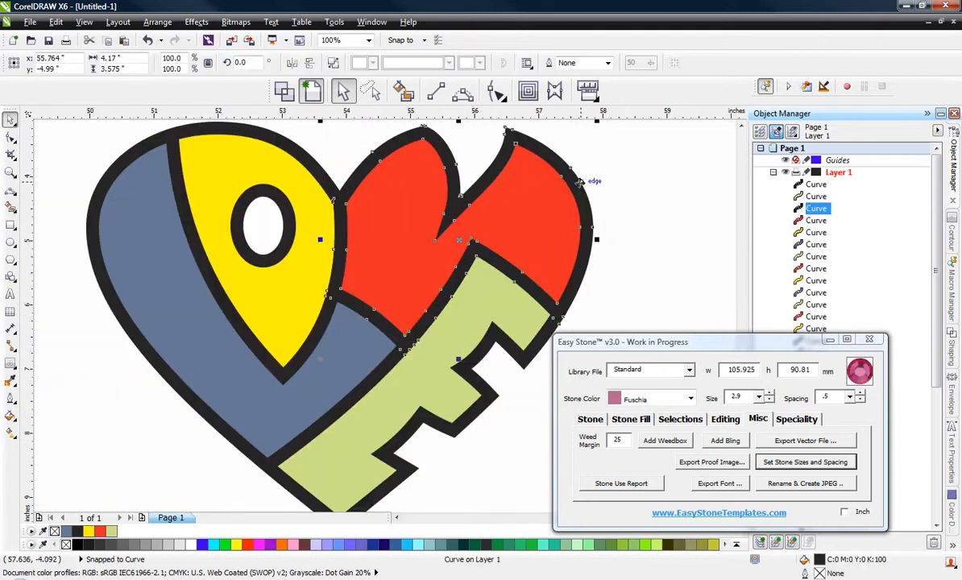
{"action": "scroll", "coordinate": [290, 316], "scroll_direction": "up", "scroll_amount": 1}
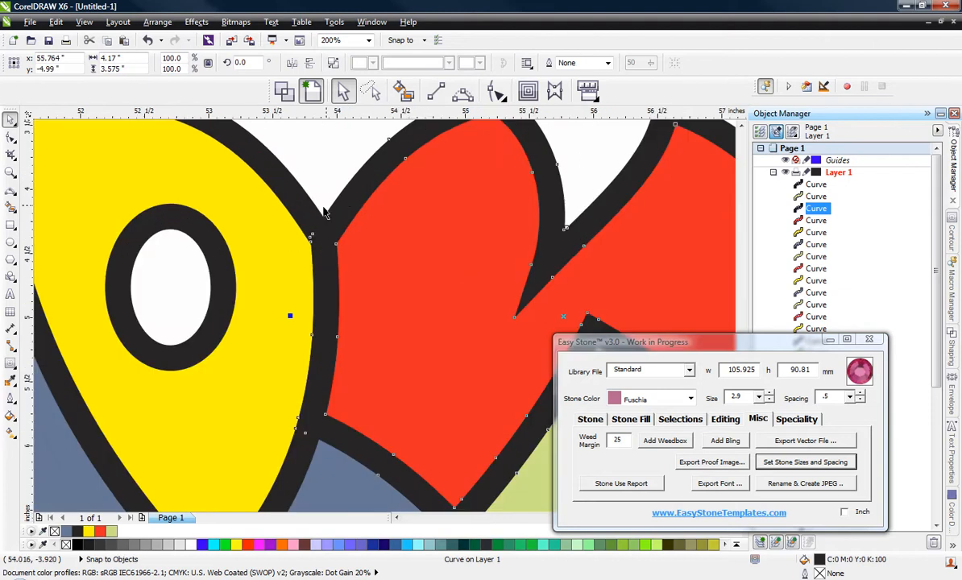
{"action": "scroll", "coordinate": [295, 305], "scroll_direction": "up", "scroll_amount": 2}
{"action": "scroll", "coordinate": [330, 310], "scroll_direction": "up", "scroll_amount": 1}
{"action": "scroll", "coordinate": [440, 305], "scroll_direction": "down", "scroll_amount": 3}
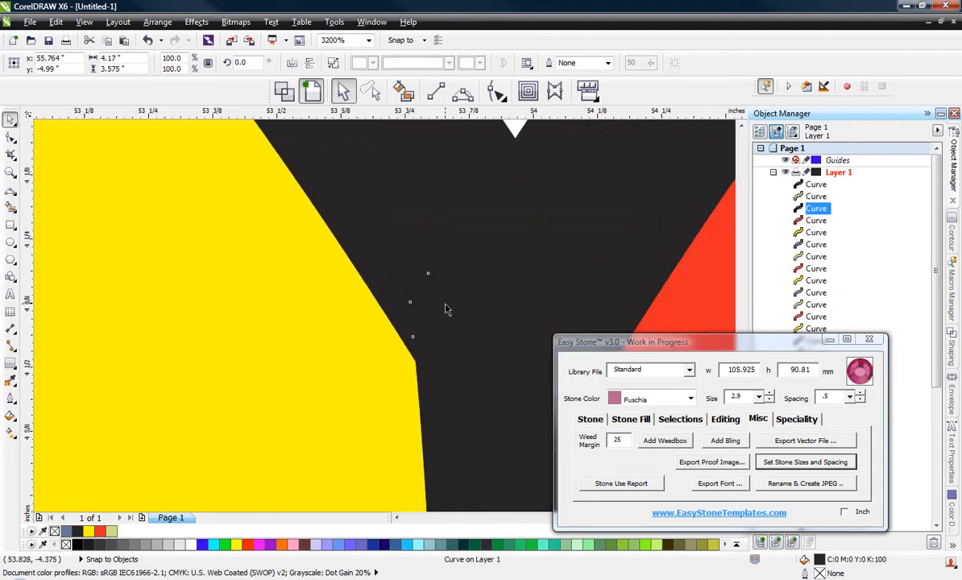
{"action": "scroll", "coordinate": [292, 213], "scroll_direction": "down", "scroll_amount": 1}
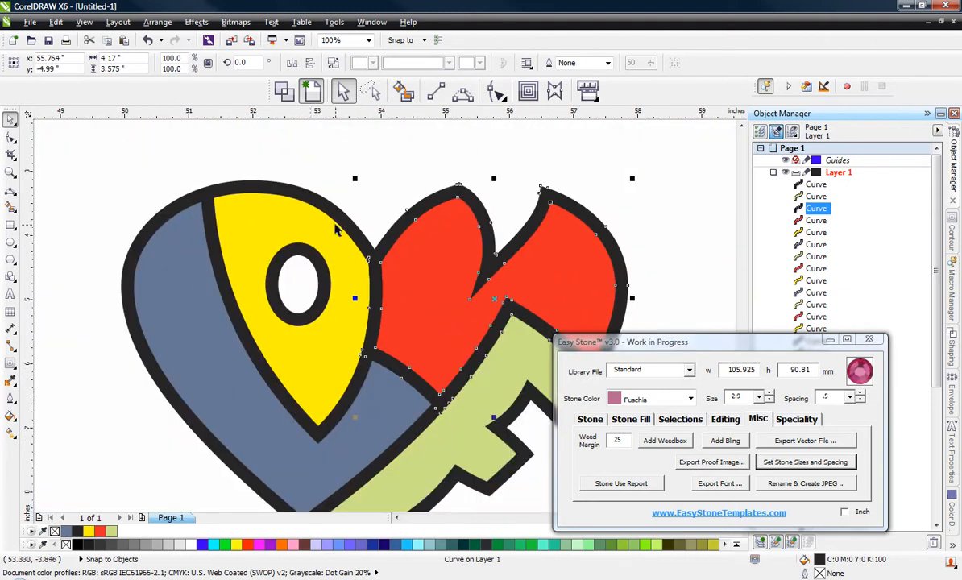
{"action": "left_click", "coordinate": [9, 141]}
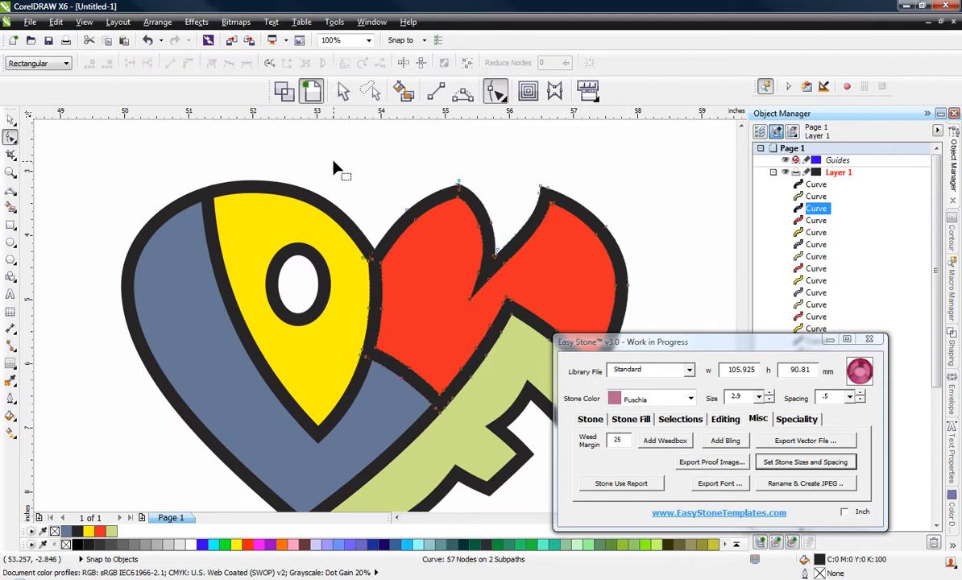
{"action": "left_click_drag", "start_coordinate": [323, 166], "coordinate": [653, 435]}
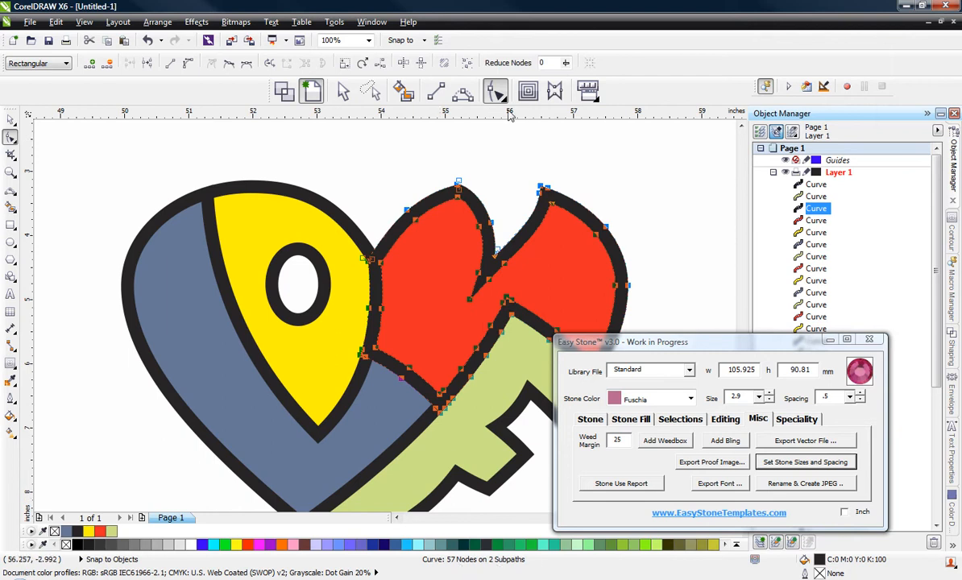
{"action": "left_click", "coordinate": [502, 62]}
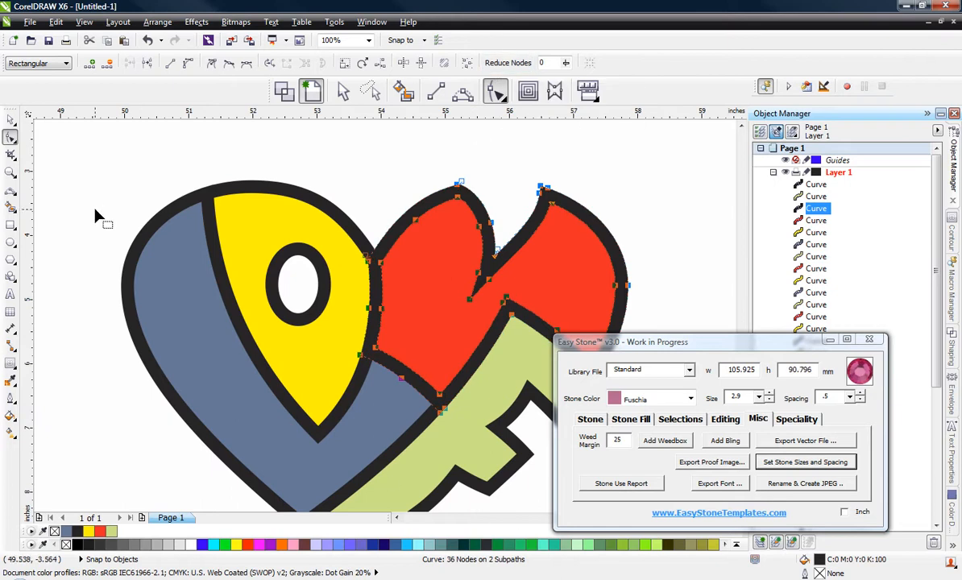
Step: Weld the red shape's outline with the combined blue, yellow and green outline and clear the selection to check the heart
{"action": "left_click", "coordinate": [10, 119]}
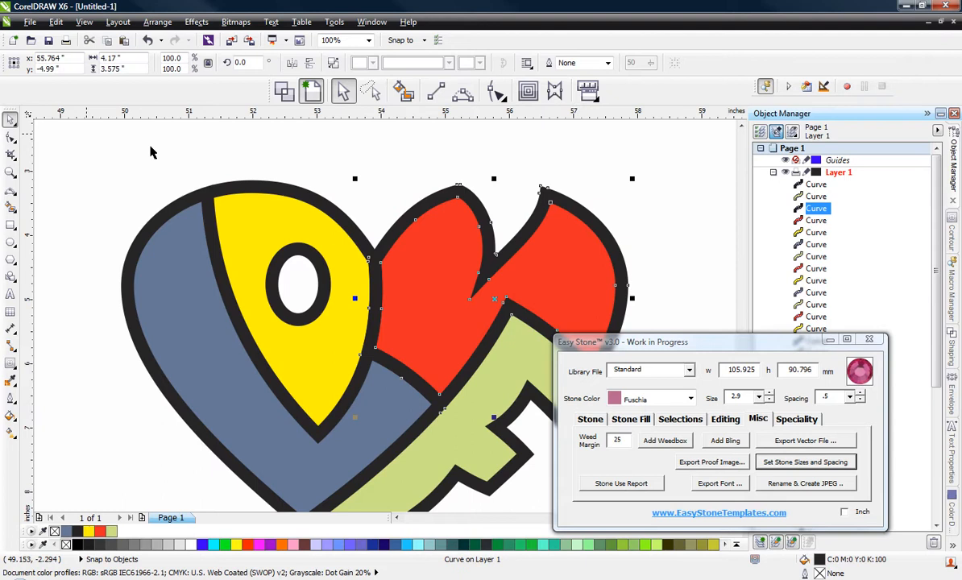
{"action": "left_click", "coordinate": [319, 206], "text": "shift"}
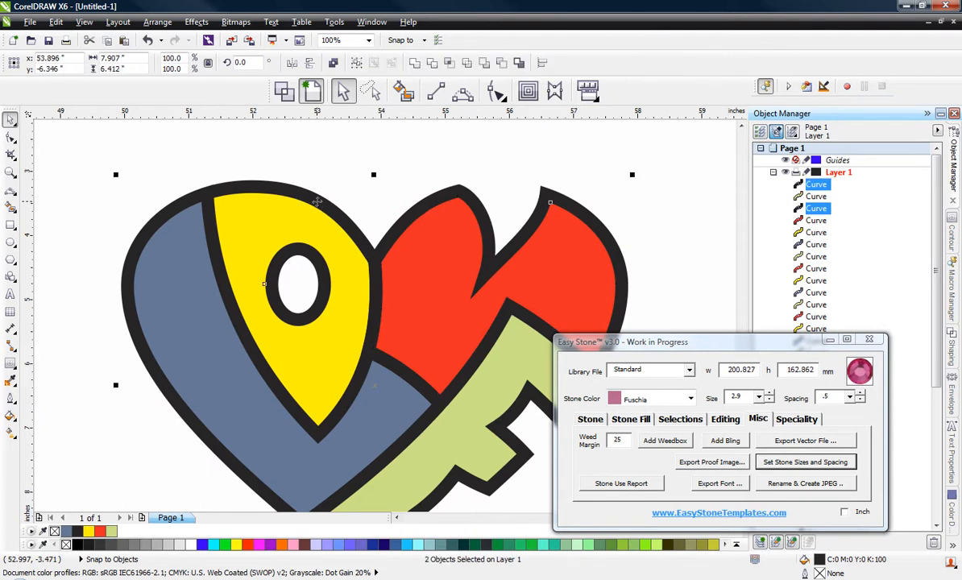
{"action": "left_click", "coordinate": [416, 63]}
{"action": "left_click", "coordinate": [376, 172]}
{"action": "scroll", "coordinate": [360, 184], "scroll_direction": "down", "scroll_amount": 2}
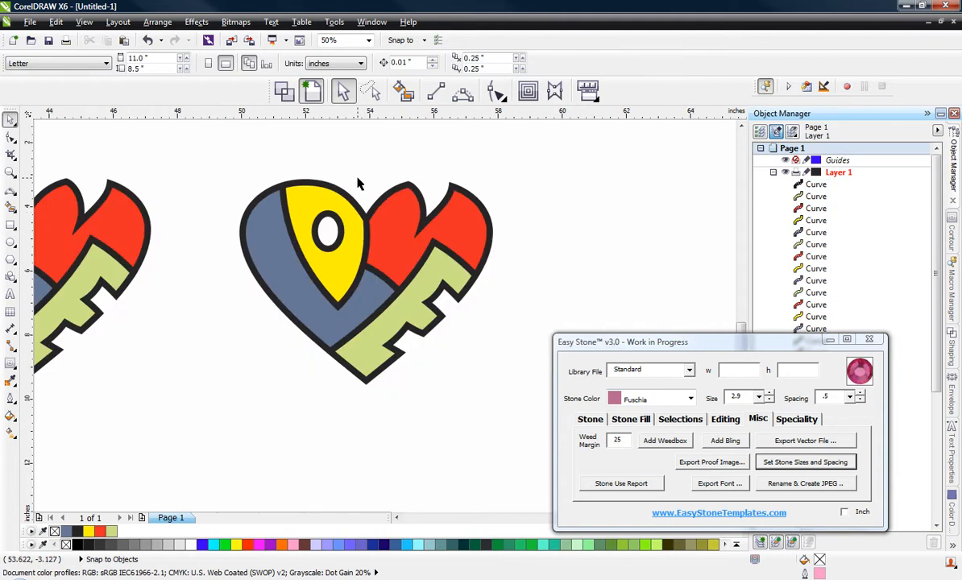
{"action": "scroll", "coordinate": [379, 218], "scroll_direction": "up", "scroll_amount": 2}
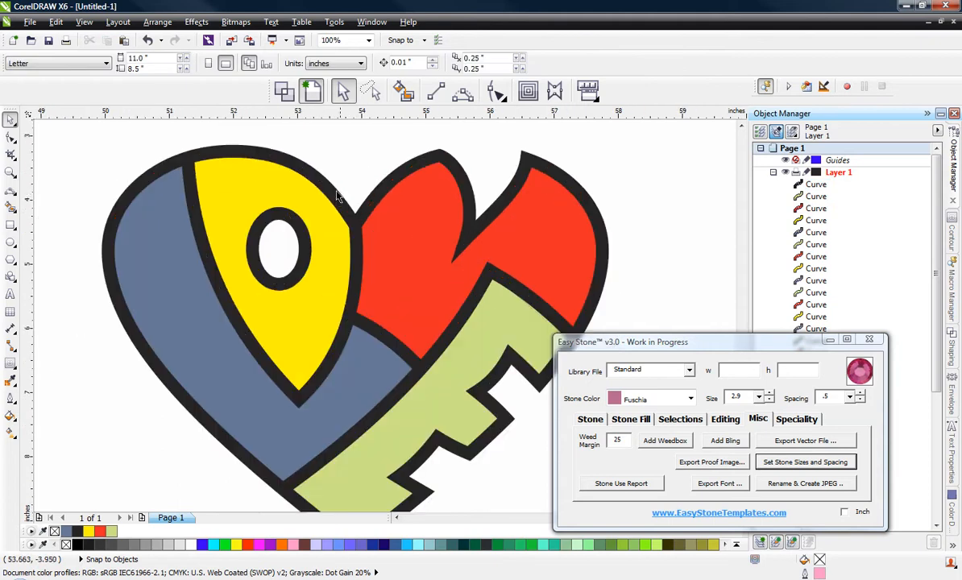
{"action": "scroll", "coordinate": [256, 207], "scroll_direction": "down", "scroll_amount": 2}
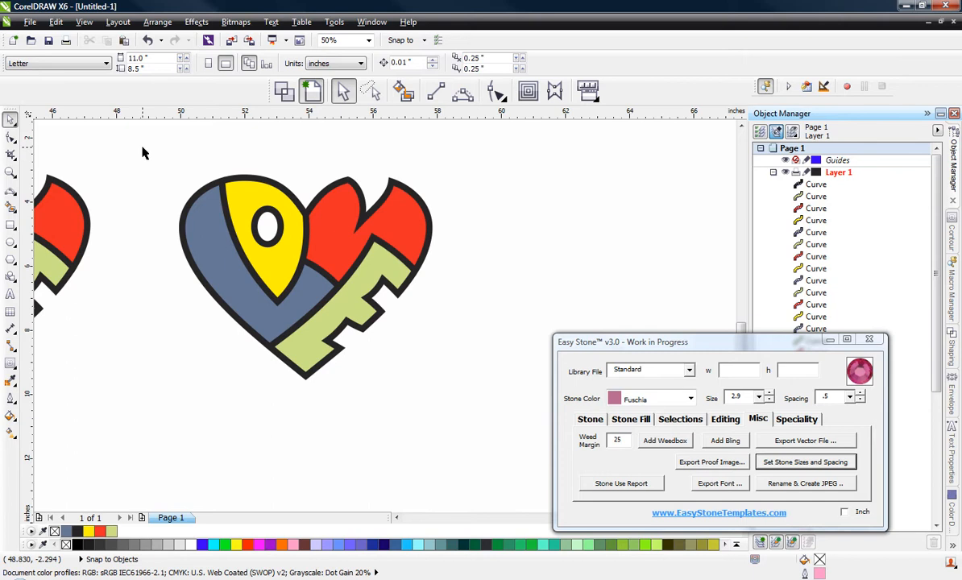
Step: Select all the objects of the welded heart, place a copy of them to its right, and clear the selection
{"action": "left_click_drag", "start_coordinate": [144, 152], "coordinate": [530, 445]}
{"action": "scroll", "coordinate": [353, 328], "scroll_direction": "down", "scroll_amount": 2}
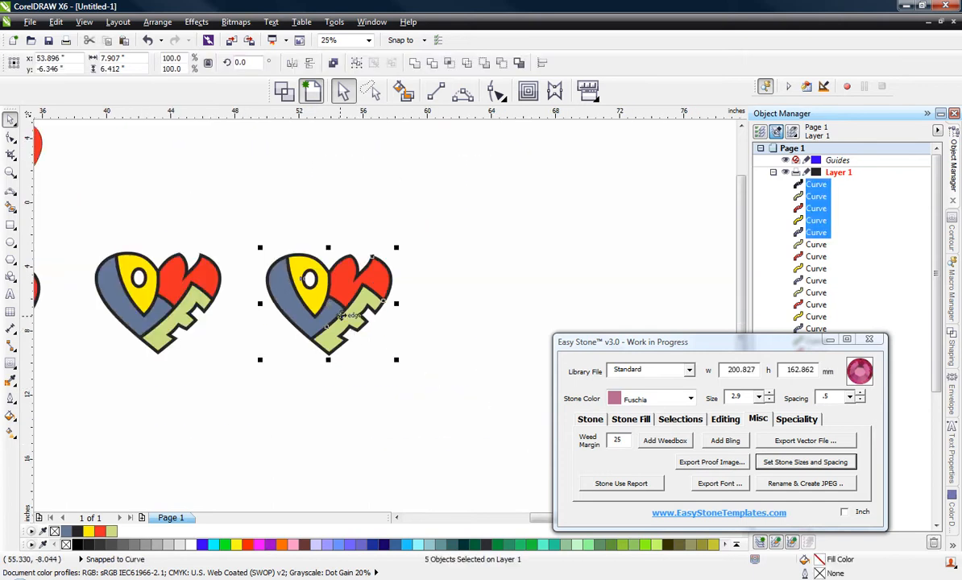
{"action": "left_click_drag", "start_coordinate": [329, 296], "coordinate": [497, 299]}
{"action": "left_click", "coordinate": [389, 337]}
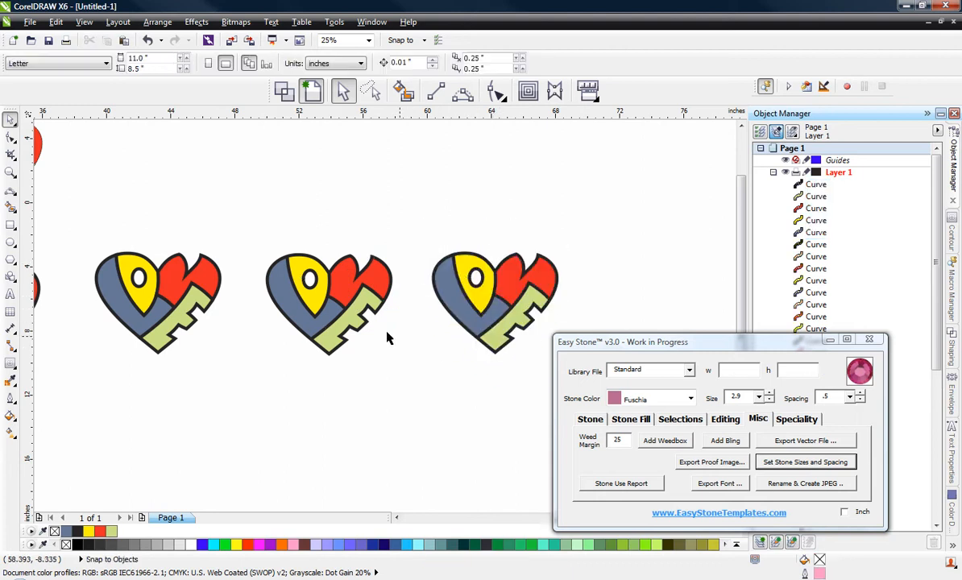
Step: Switch the drawing to wireframe view and select the blue shape of the new heart copy to examine its edges
{"action": "scroll", "coordinate": [381, 329], "scroll_direction": "down", "scroll_amount": 2}
{"action": "scroll", "coordinate": [500, 319], "scroll_direction": "up", "scroll_amount": 4}
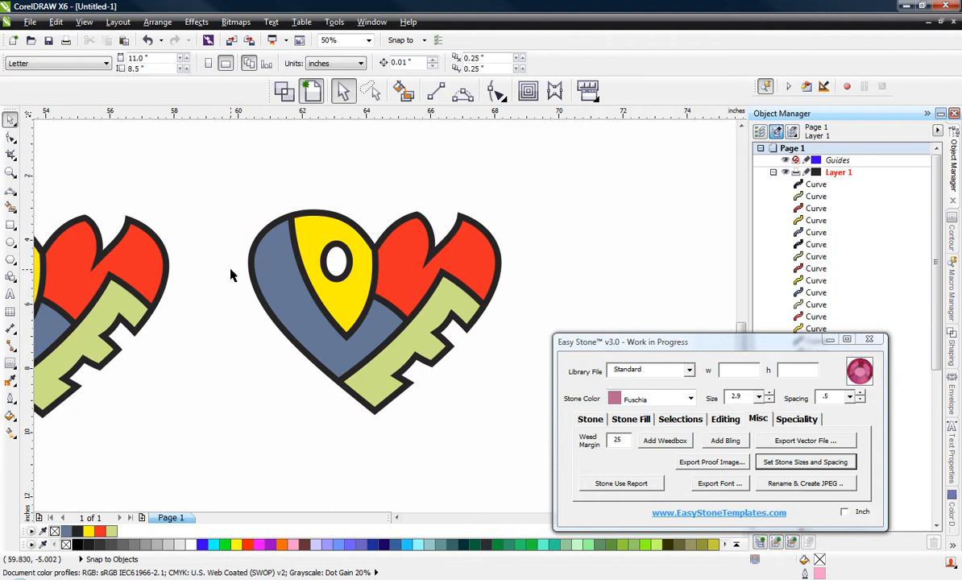
{"action": "left_click", "coordinate": [278, 90]}
{"action": "scroll", "coordinate": [260, 283], "scroll_direction": "up", "scroll_amount": 2}
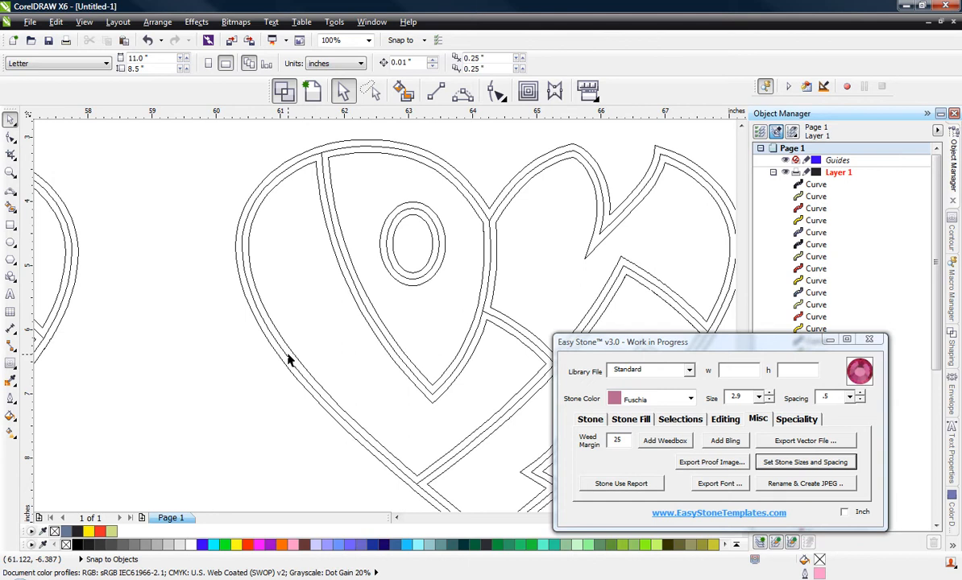
{"action": "left_click", "coordinate": [337, 356]}
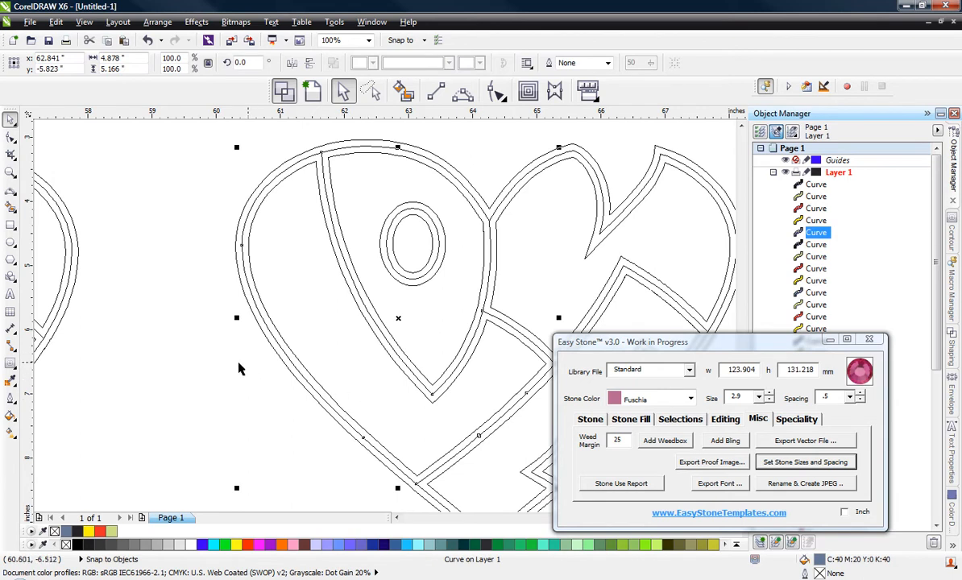
Step: Clear the selection and switch the drawing from wireframe to Enhanced view
{"action": "left_click", "coordinate": [188, 338]}
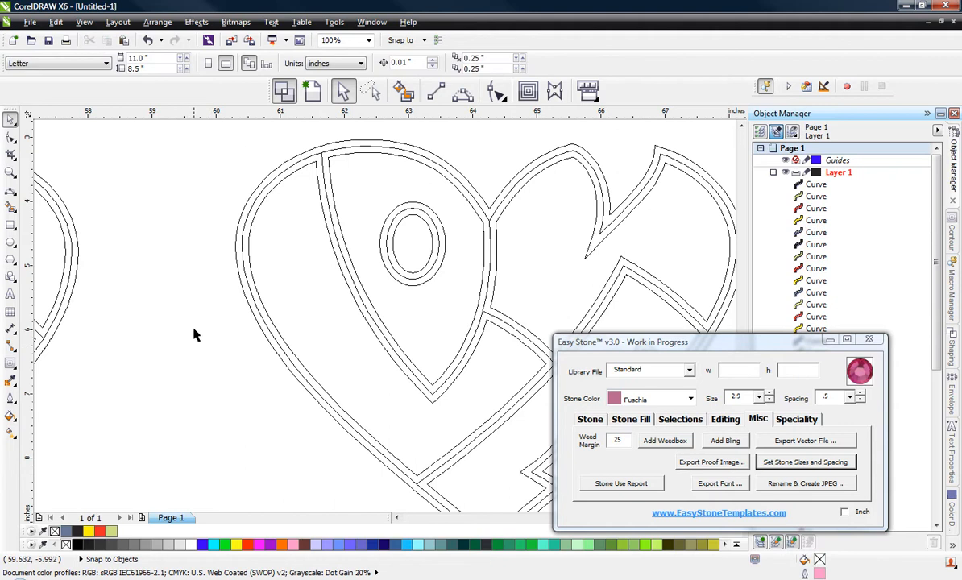
{"action": "left_click", "coordinate": [84, 23]}
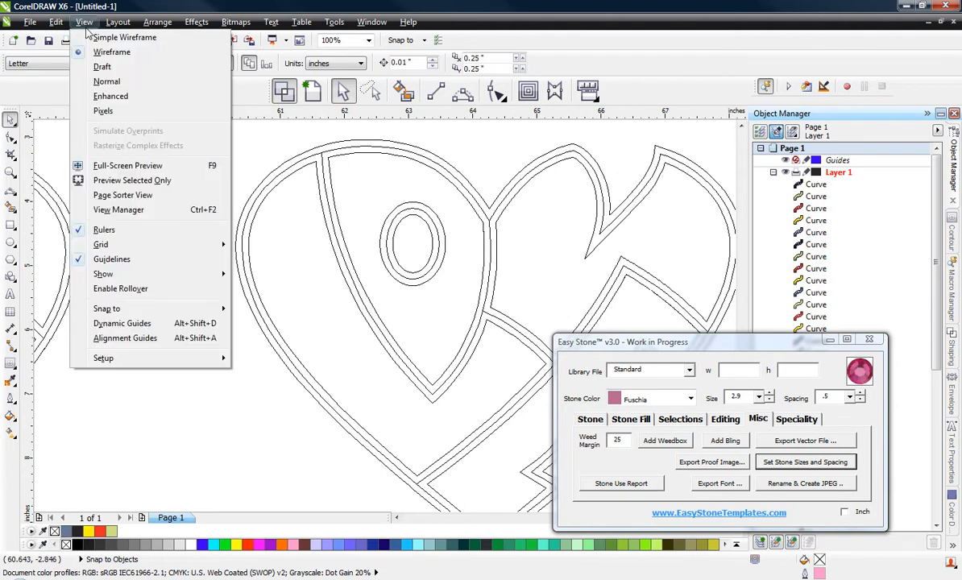
{"action": "left_click", "coordinate": [93, 96]}
Step: Select all the objects of the rightmost coloured heart and place a copy about 9.25 inches to its right
{"action": "scroll", "coordinate": [192, 175], "scroll_direction": "down", "scroll_amount": 2}
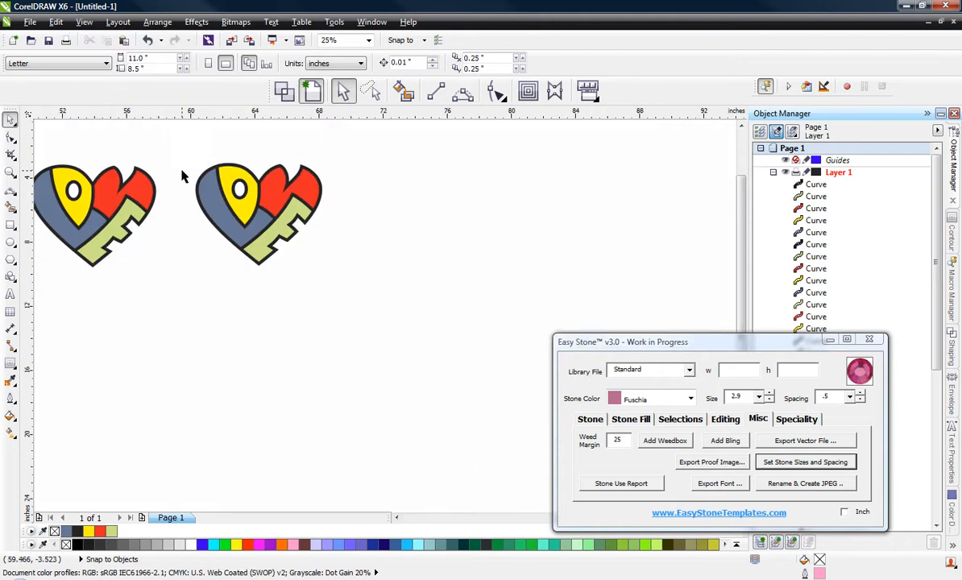
{"action": "scroll", "coordinate": [129, 161], "scroll_direction": "up", "scroll_amount": 1}
{"action": "left_click_drag", "start_coordinate": [95, 150], "coordinate": [444, 407]}
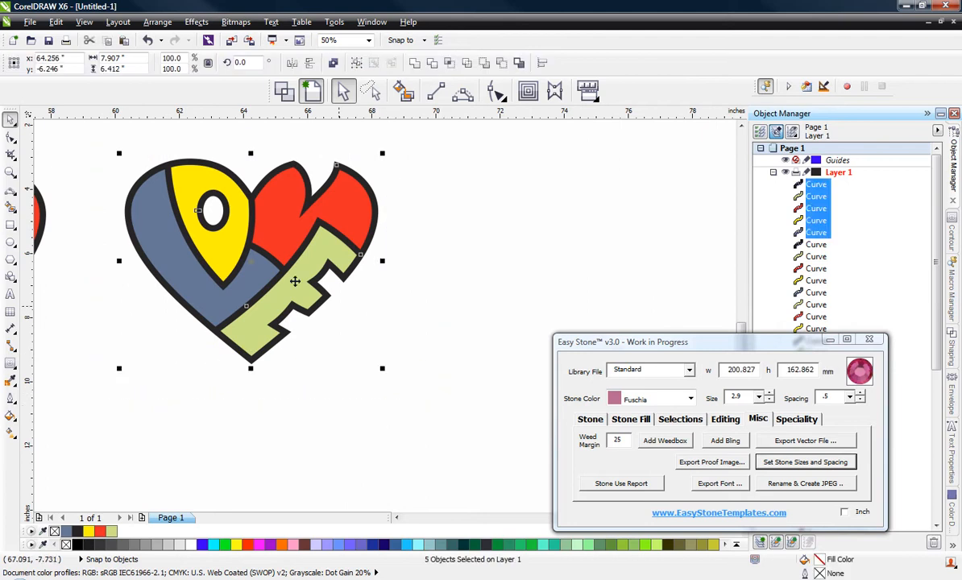
{"action": "left_click_drag", "start_coordinate": [232, 244], "coordinate": [529, 244]}
{"action": "left_click", "coordinate": [408, 294]}
{"action": "scroll", "coordinate": [391, 250], "scroll_direction": "down", "scroll_amount": 1}
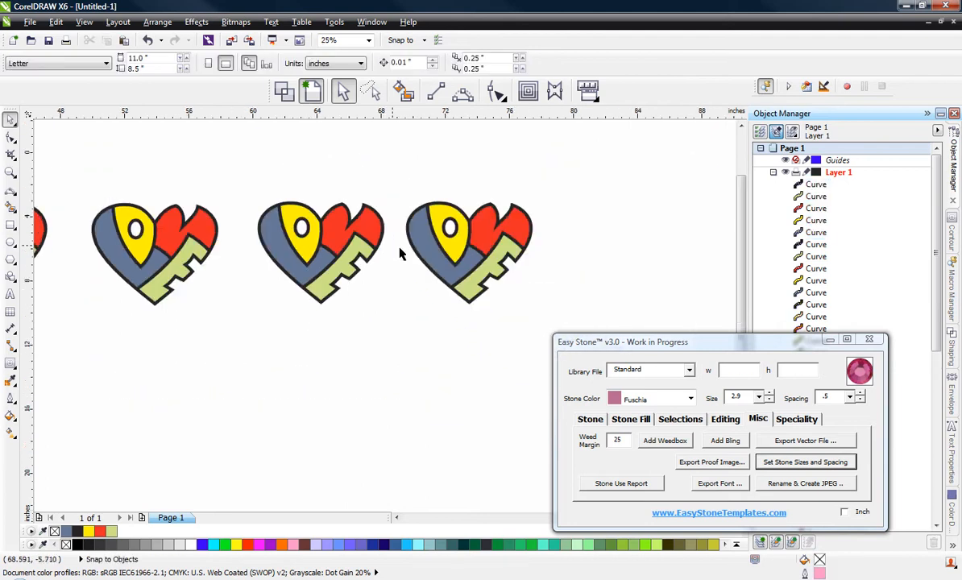
Step: Select the whole new heart copy and add an Easy Stone weedbox behind it with a weed margin of 25
{"action": "scroll", "coordinate": [575, 211], "scroll_direction": "up", "scroll_amount": 1}
{"action": "left_click_drag", "start_coordinate": [533, 162], "coordinate": [213, 410]}
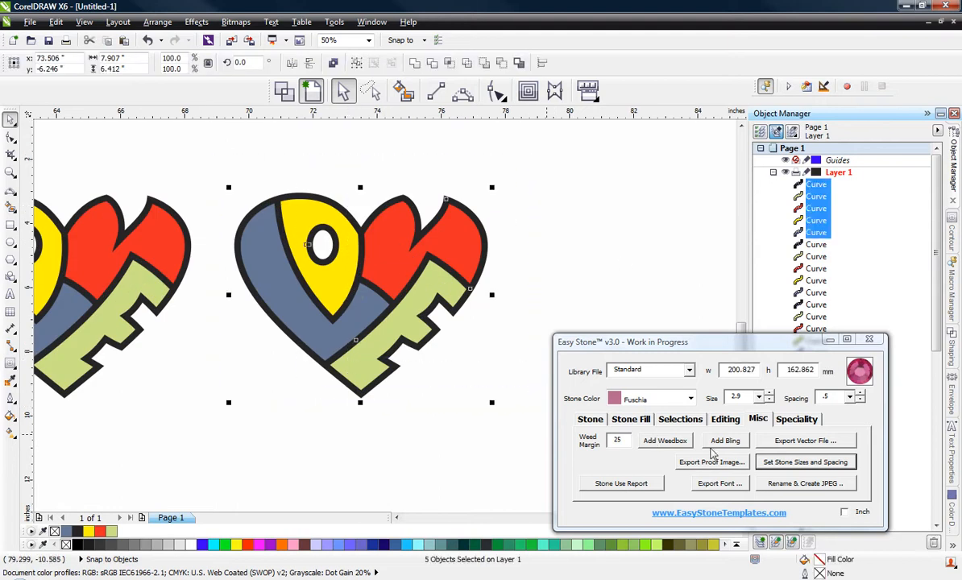
{"action": "left_click", "coordinate": [661, 444]}
{"action": "left_click", "coordinate": [611, 218]}
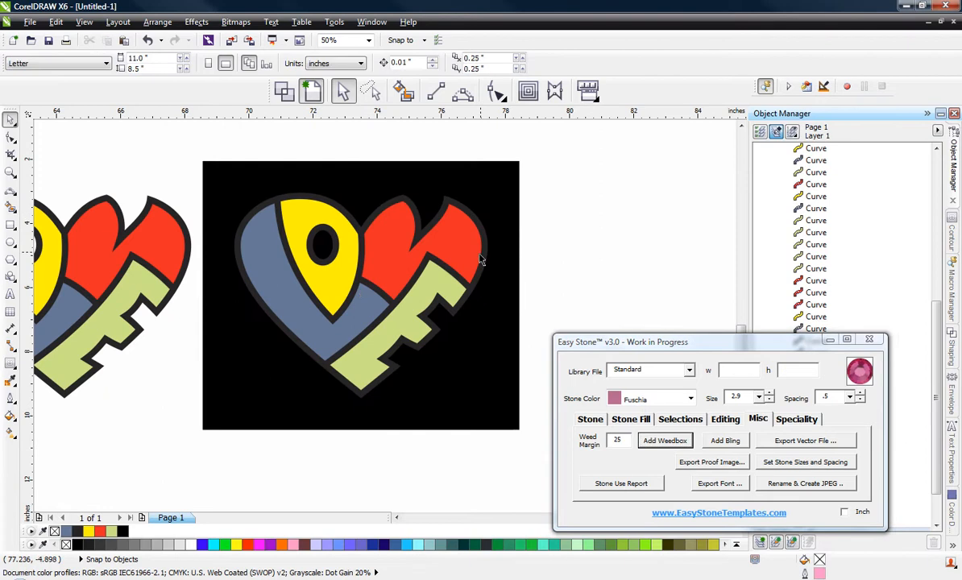
Step: Recolour the black outline of the heart on the weedbox white and clear the selection
{"action": "left_click", "coordinate": [478, 275]}
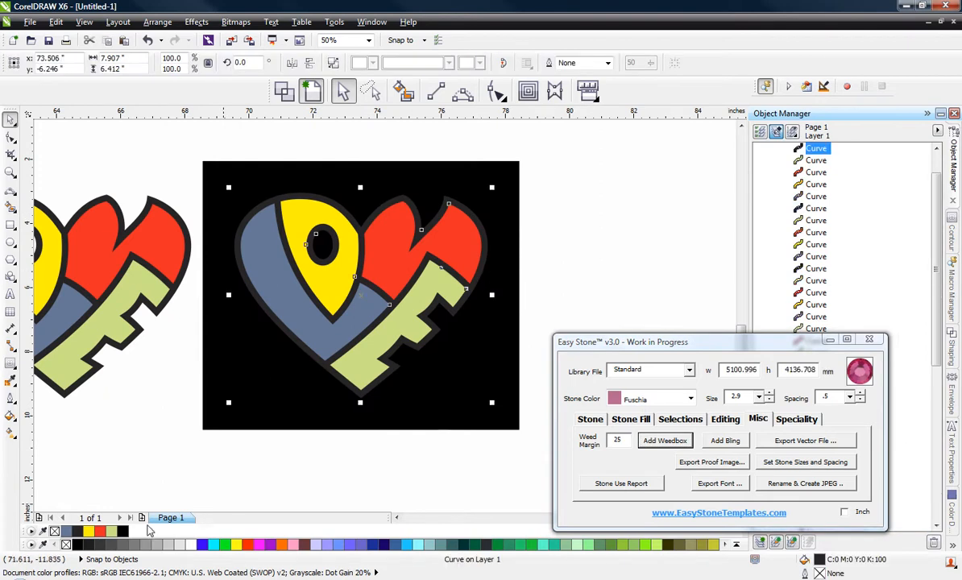
{"action": "right_click", "coordinate": [191, 545]}
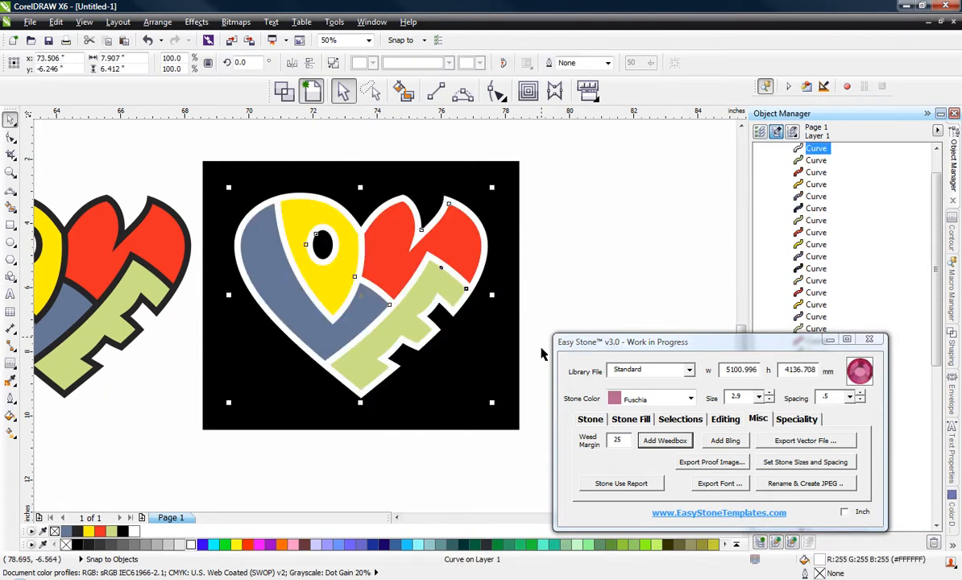
{"action": "left_click", "coordinate": [546, 231]}
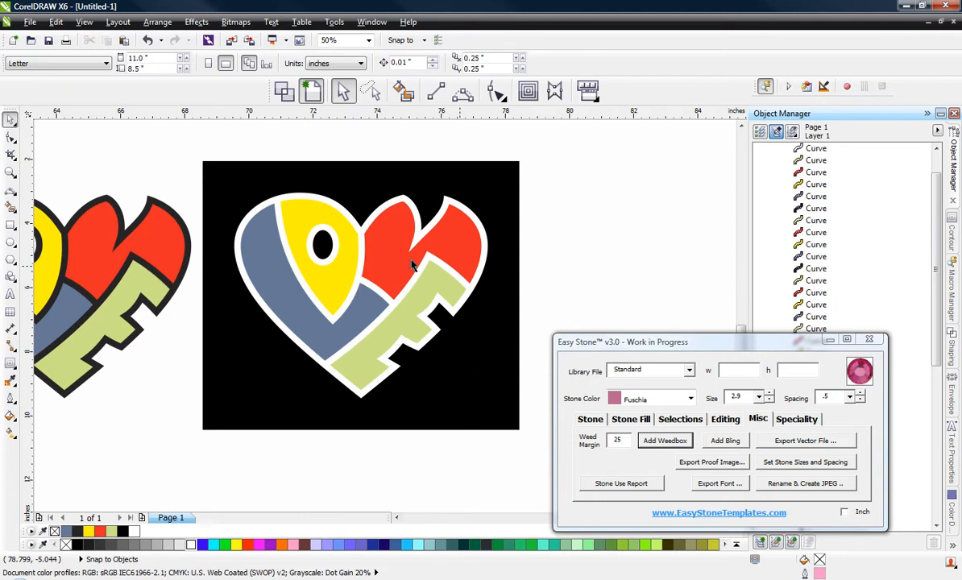
Step: Fill the blue, yellow, red and green shapes on the weedbox with red (#FF0000) and weld them into one object
{"action": "left_click", "coordinate": [282, 270]}
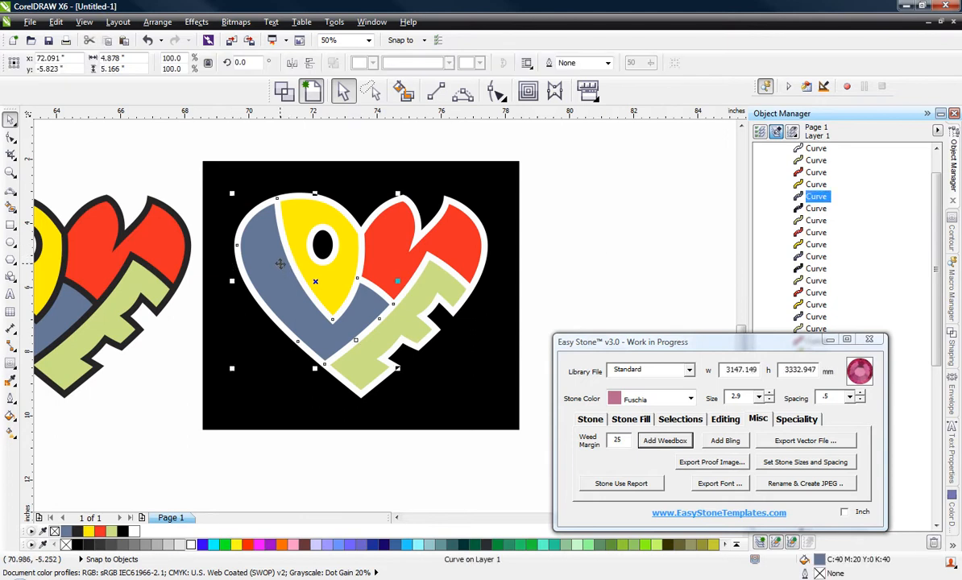
{"action": "left_click", "coordinate": [318, 280], "text": "shift"}
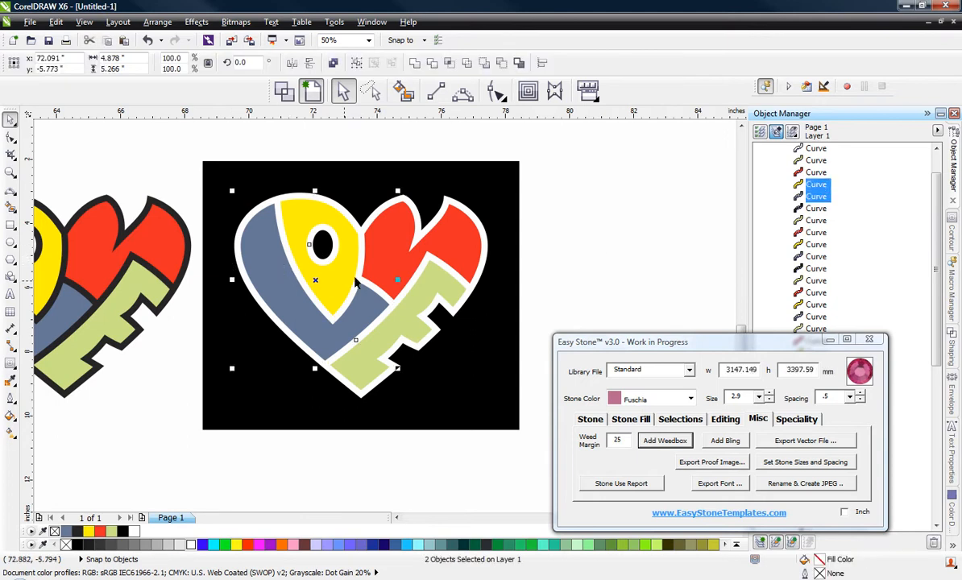
{"action": "left_click", "coordinate": [367, 235], "text": "shift"}
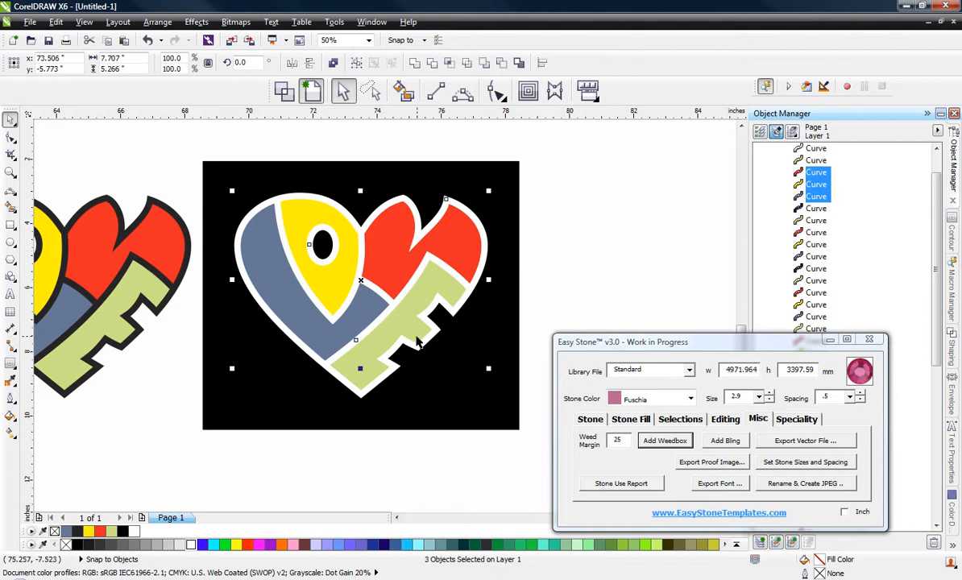
{"action": "left_click", "coordinate": [416, 331], "text": "shift"}
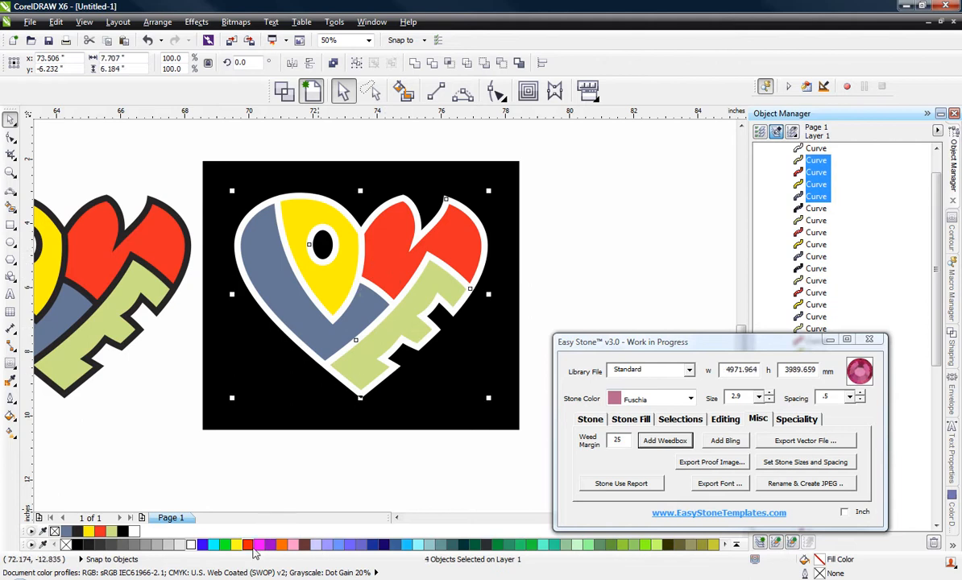
{"action": "left_click_drag", "start_coordinate": [243, 537], "coordinate": [248, 538]}
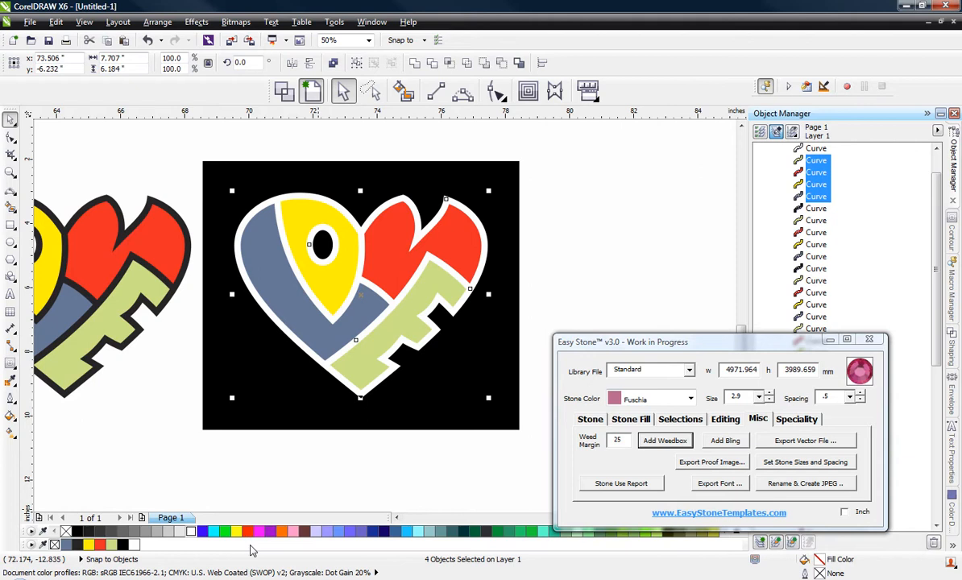
{"action": "left_click", "coordinate": [247, 531]}
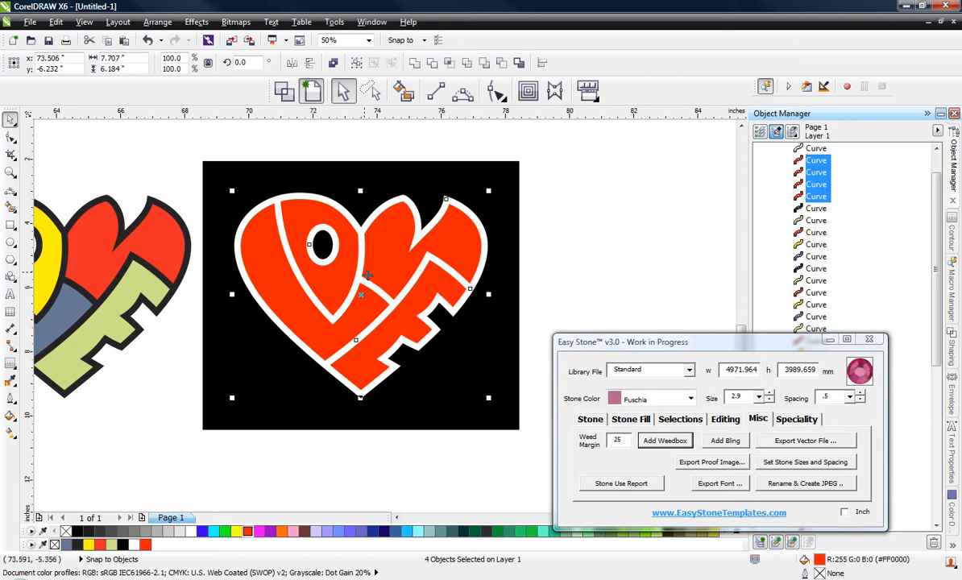
{"action": "left_click", "coordinate": [415, 65]}
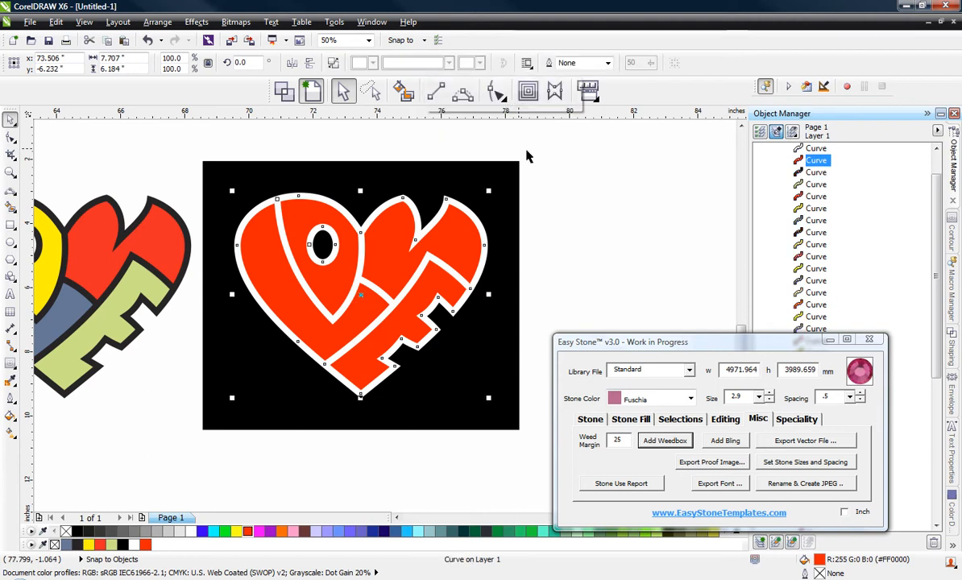
{"action": "left_click", "coordinate": [633, 226]}
Step: Select the red heart with its white outline and weedbox, and place a copy about 10.5 inches to the right
{"action": "scroll", "coordinate": [196, 193], "scroll_direction": "down", "scroll_amount": 1}
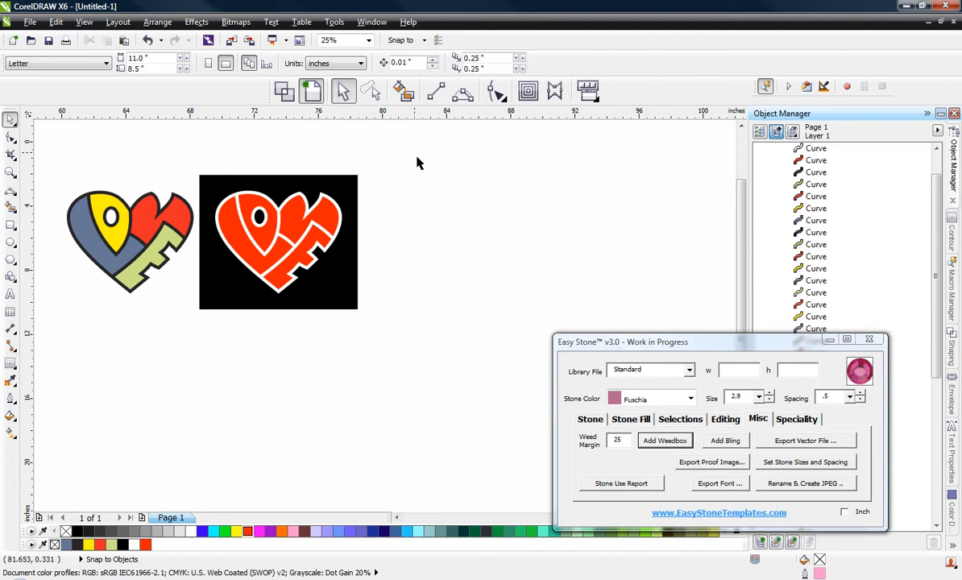
{"action": "left_click_drag", "start_coordinate": [416, 162], "coordinate": [197, 359]}
{"action": "left_click_drag", "start_coordinate": [262, 264], "coordinate": [406, 282]}
{"action": "left_click", "coordinate": [387, 358]}
Step: Delete the white outline from the original weedbox heart and select the remaining solid red shape to check it
{"action": "scroll", "coordinate": [253, 287], "scroll_direction": "up", "scroll_amount": 4}
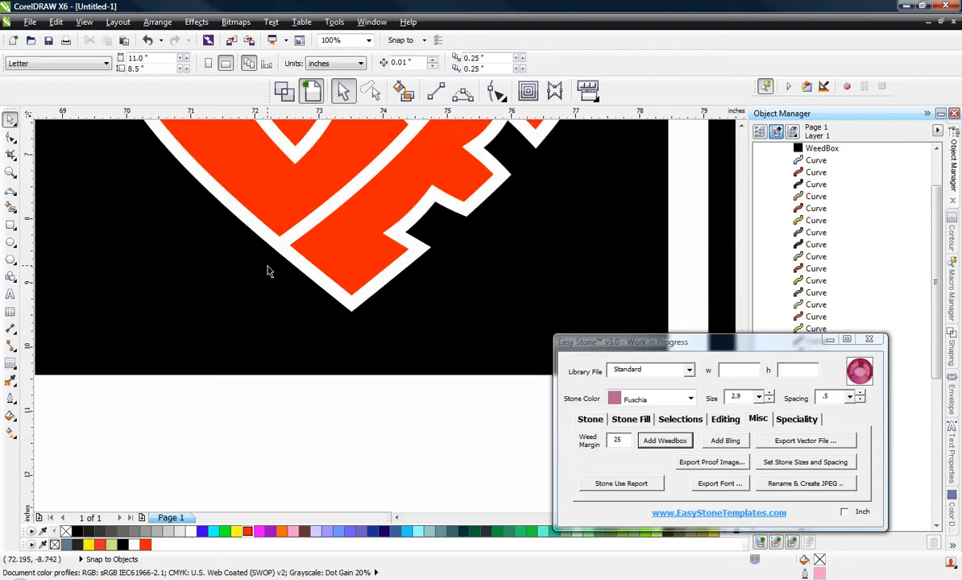
{"action": "left_click", "coordinate": [278, 246]}
{"action": "key", "text": "Delete"}
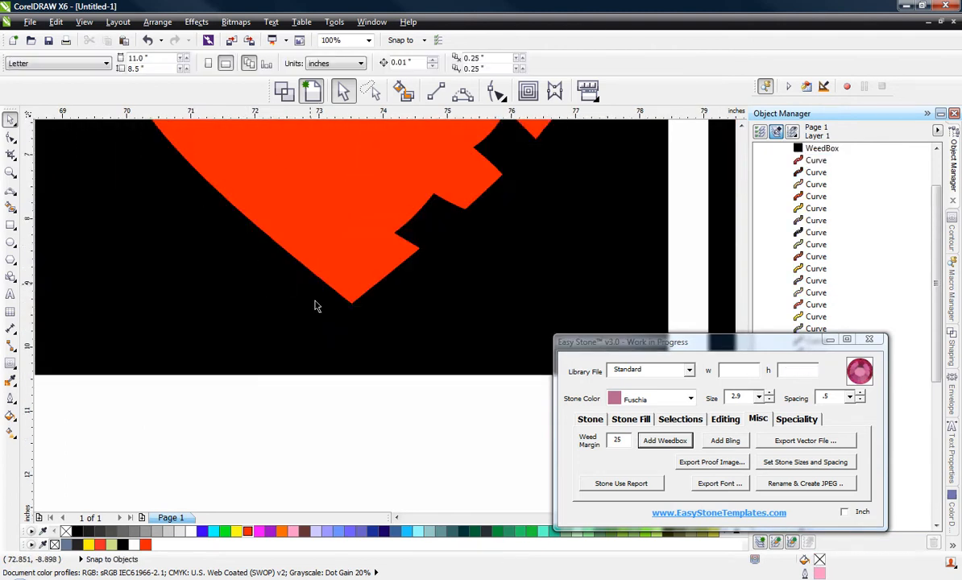
{"action": "scroll", "coordinate": [337, 365], "scroll_direction": "down", "scroll_amount": 4}
{"action": "scroll", "coordinate": [363, 270], "scroll_direction": "up", "scroll_amount": 2}
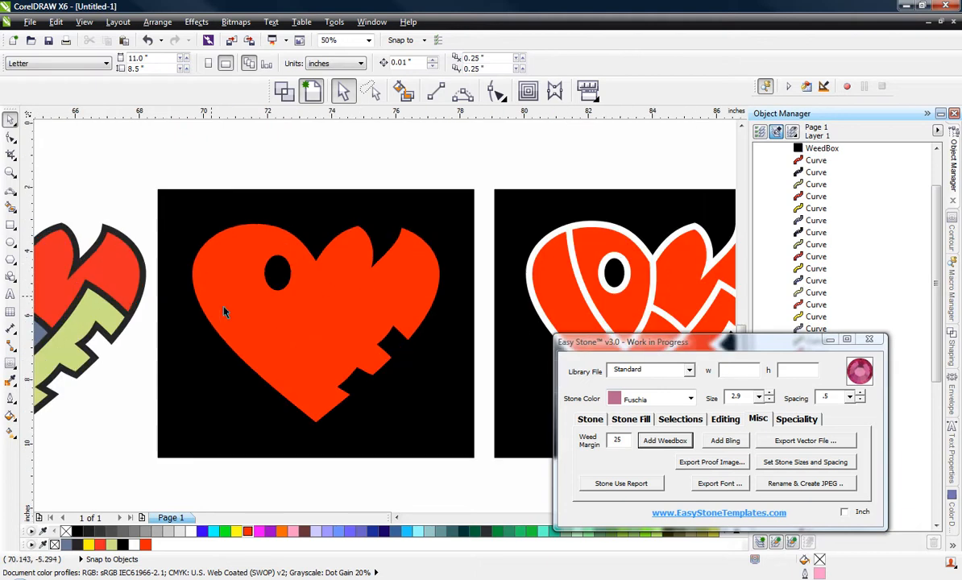
{"action": "left_click", "coordinate": [216, 245]}
{"action": "scroll", "coordinate": [216, 242], "scroll_direction": "down", "scroll_amount": 2}
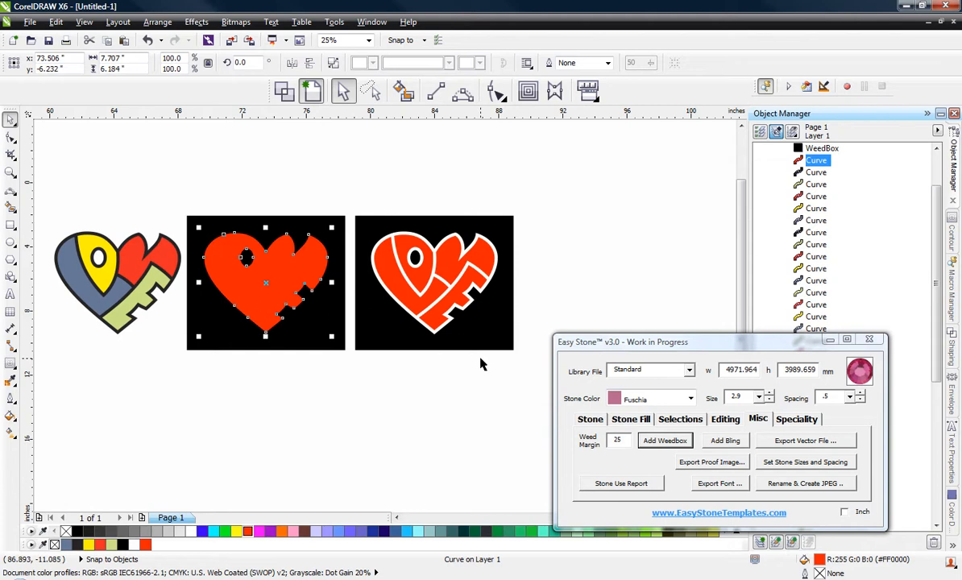
Step: Delete the red welded shape from the copied weedbox heart, keeping only its white outline
{"action": "scroll", "coordinate": [427, 309], "scroll_direction": "up", "scroll_amount": 2}
{"action": "left_click", "coordinate": [413, 301]}
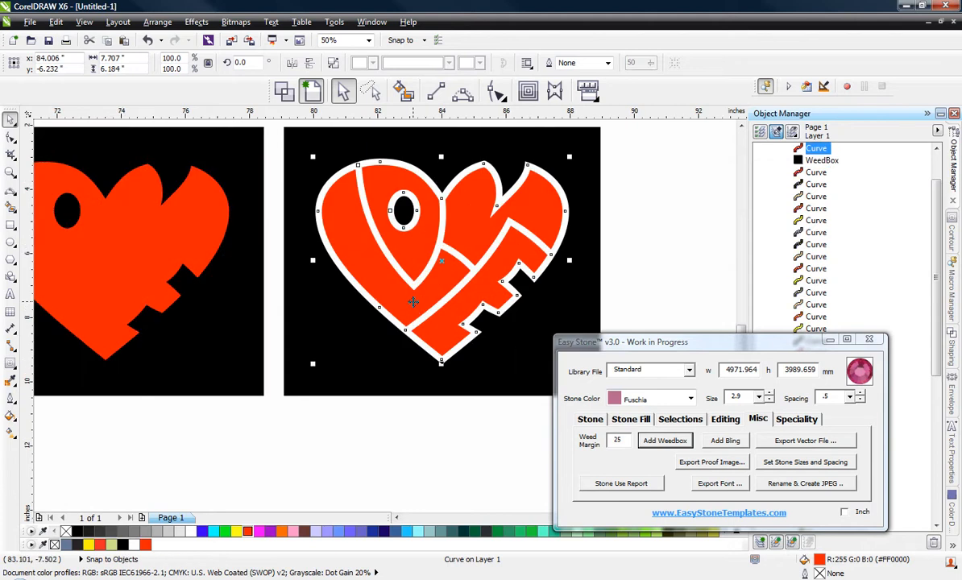
{"action": "key", "text": "Delete"}
{"action": "scroll", "coordinate": [418, 304], "scroll_direction": "down", "scroll_amount": 2}
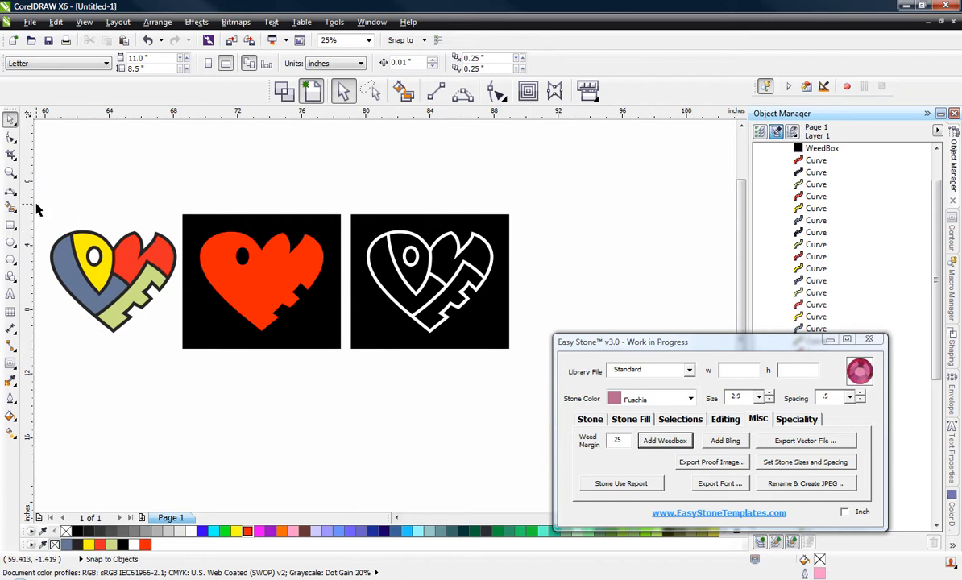
Step: Select the multicoloured heart beside the weedboxes and place a copy of it below the solid red heart
{"action": "left_click_drag", "start_coordinate": [36, 206], "coordinate": [232, 350]}
{"action": "left_click_drag", "start_coordinate": [176, 259], "coordinate": [322, 428]}
{"action": "left_click", "coordinate": [195, 420]}
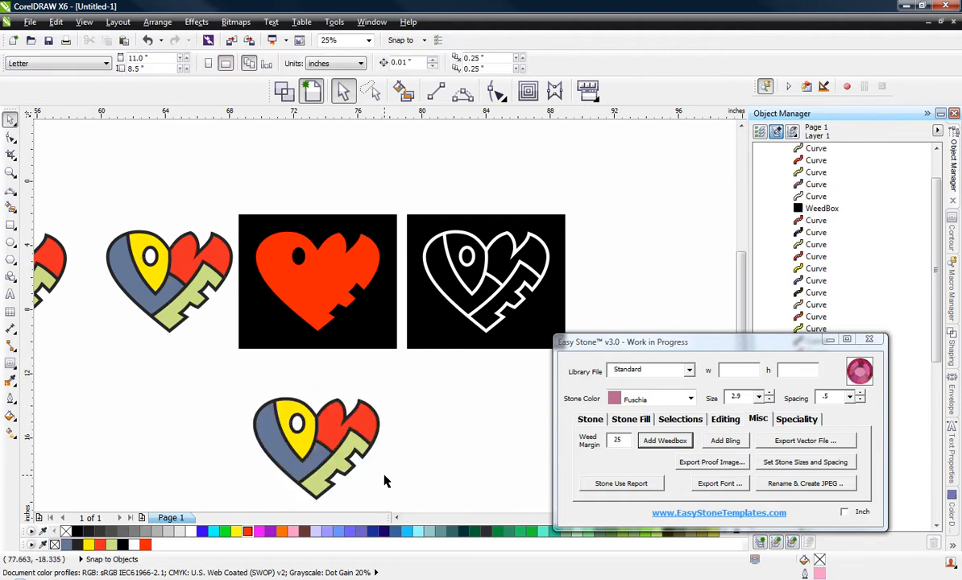
{"action": "scroll", "coordinate": [307, 258], "scroll_direction": "up", "scroll_amount": 1}
{"action": "scroll", "coordinate": [145, 248], "scroll_direction": "down", "scroll_amount": 1}
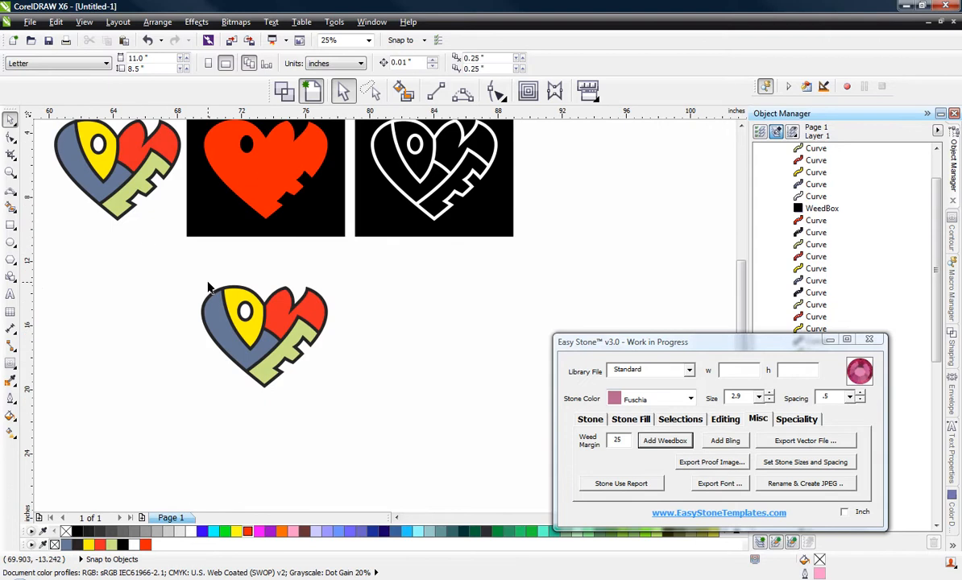
Step: Add a weedbox with margin 25 behind the lower multicoloured heart and fill it light grey (#E6E6E6)
{"action": "left_click_drag", "start_coordinate": [178, 274], "coordinate": [359, 435]}
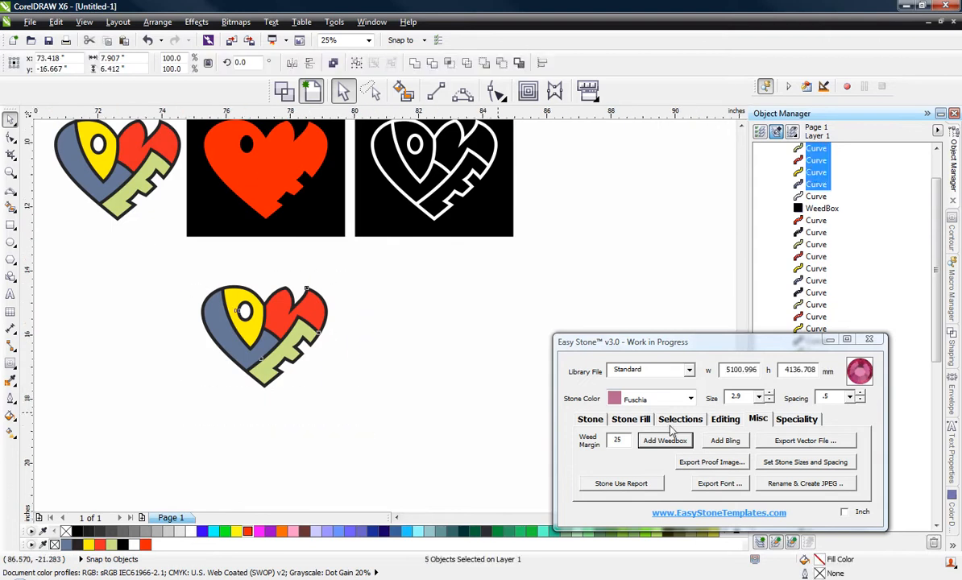
{"action": "left_click", "coordinate": [665, 441]}
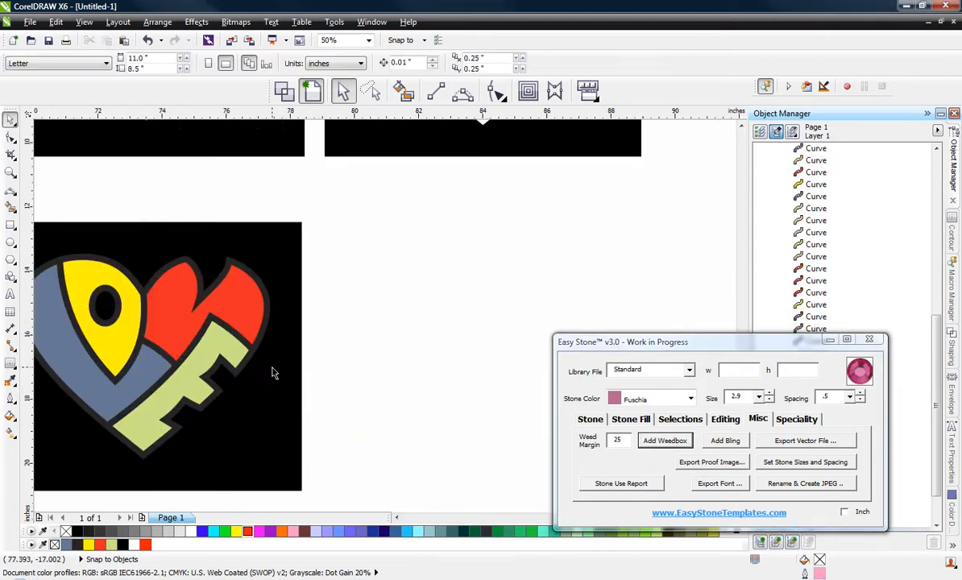
{"action": "left_click", "coordinate": [273, 369]}
{"action": "left_click", "coordinate": [182, 532]}
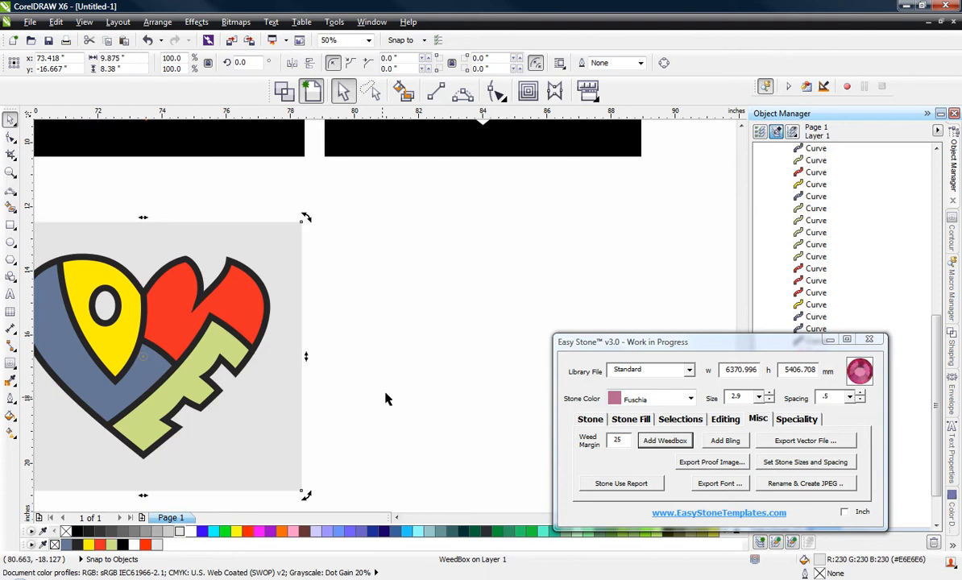
{"action": "left_click", "coordinate": [388, 397]}
{"action": "scroll", "coordinate": [394, 376], "scroll_direction": "down", "scroll_amount": 1}
{"action": "scroll", "coordinate": [273, 389], "scroll_direction": "up", "scroll_amount": 1}
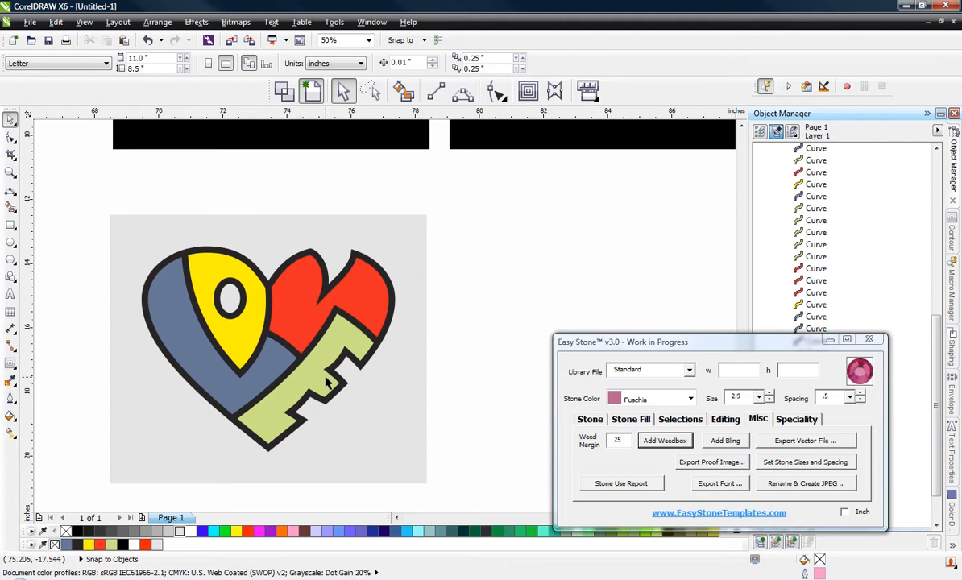
Step: Select the multicoloured heart with its light grey weedbox and place a copy beside it
{"action": "scroll", "coordinate": [283, 275], "scroll_direction": "down", "scroll_amount": 1}
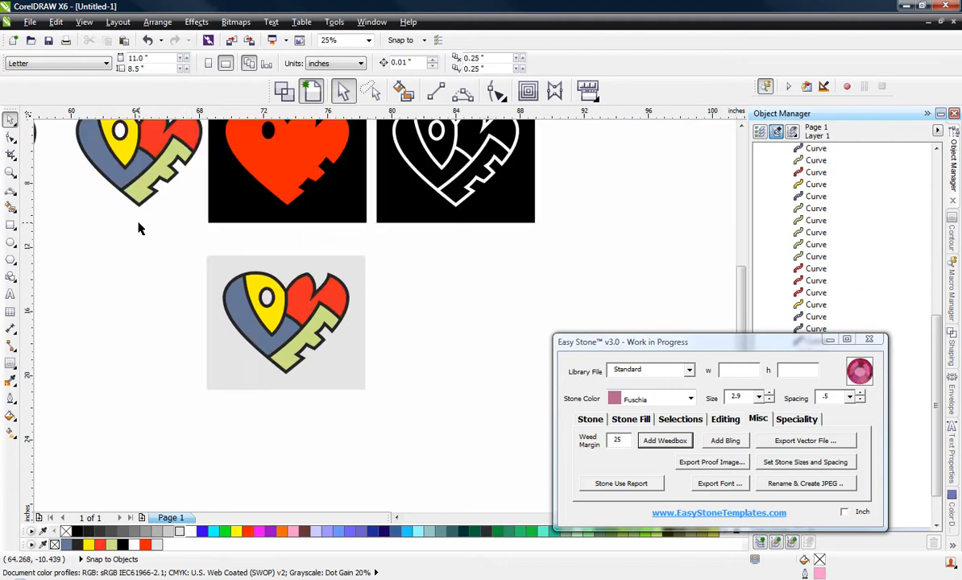
{"action": "left_click_drag", "start_coordinate": [148, 226], "coordinate": [429, 458]}
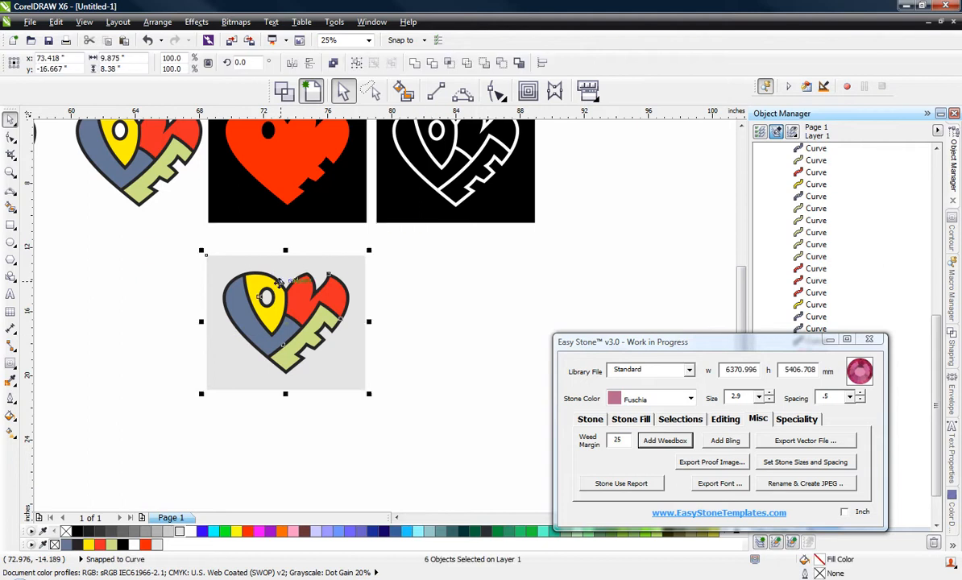
{"action": "left_click_drag", "start_coordinate": [280, 288], "coordinate": [452, 291]}
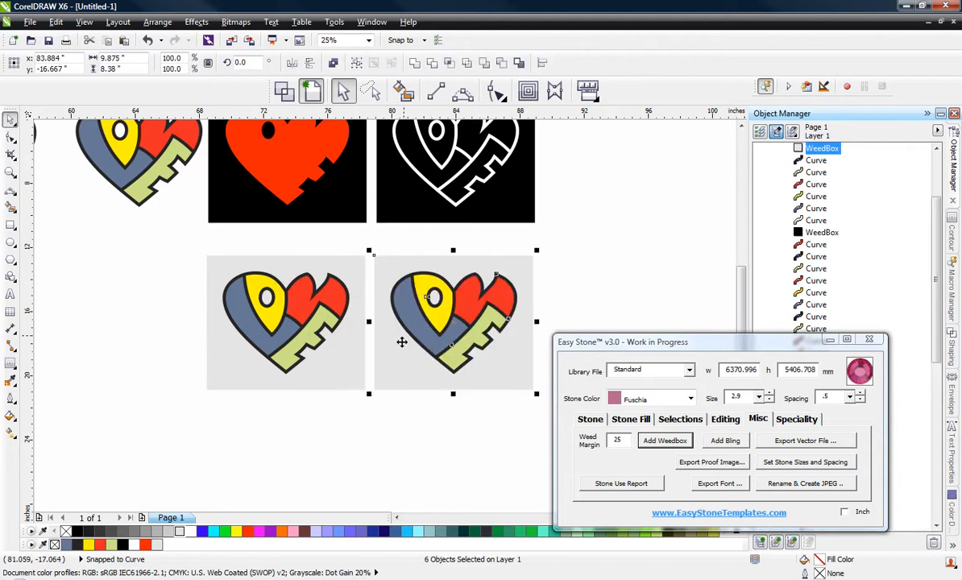
{"action": "left_click", "coordinate": [375, 430]}
Step: Delete the blue, yellow, red and green letter fills from the original grey weedbox heart, keeping only its black outline
{"action": "scroll", "coordinate": [287, 343], "scroll_direction": "up", "scroll_amount": 1}
{"action": "left_click", "coordinate": [212, 322]}
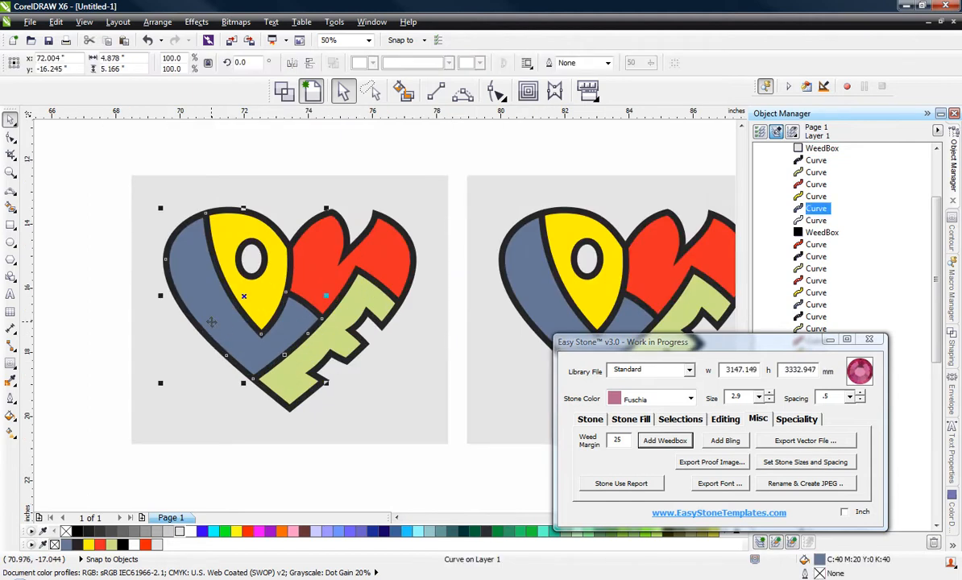
{"action": "key", "text": "Delete"}
{"action": "left_click", "coordinate": [246, 278]}
{"action": "key", "text": "Delete"}
{"action": "left_click", "coordinate": [321, 270]}
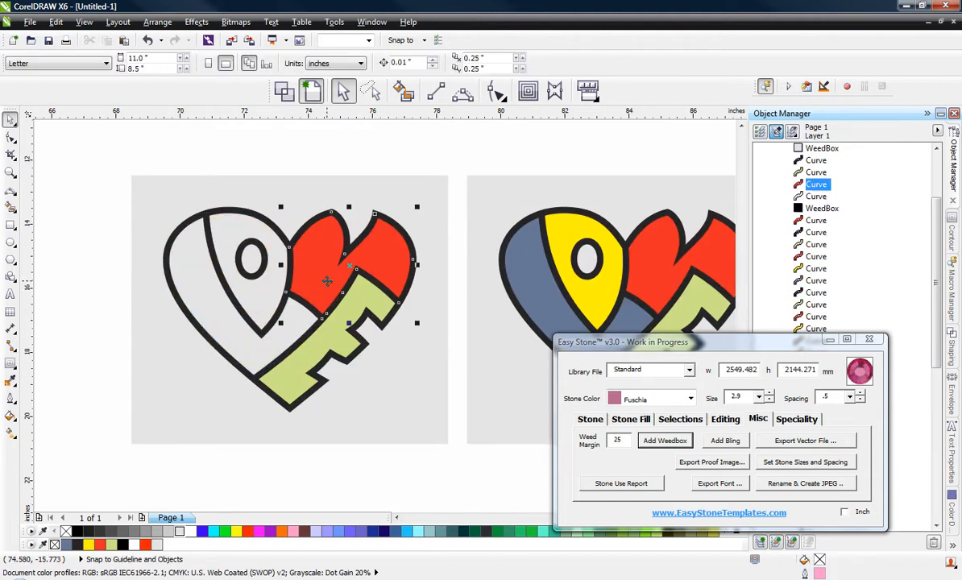
{"action": "key", "text": "Delete"}
{"action": "left_click", "coordinate": [352, 298]}
{"action": "key", "text": "Delete"}
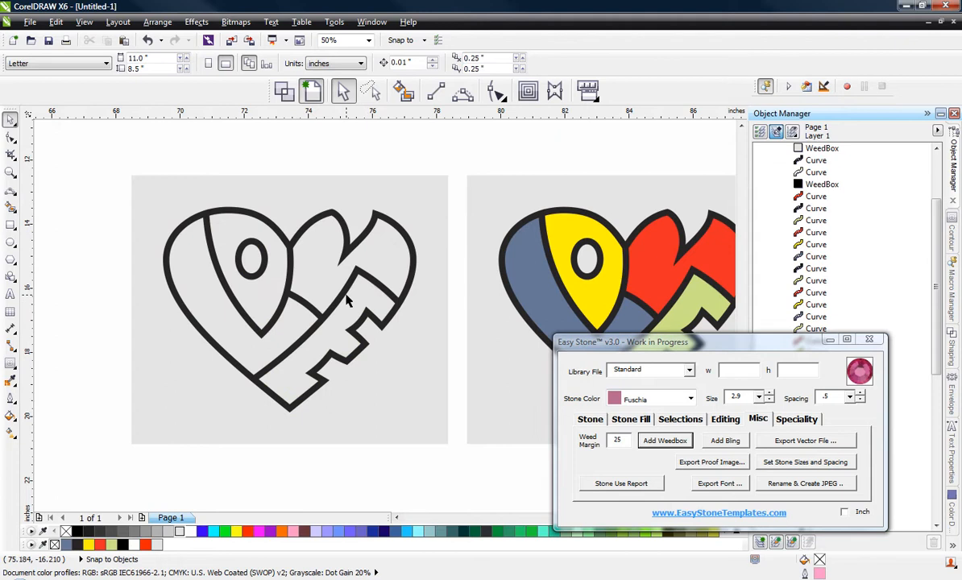
Step: Break the black outline apart, delete its inner pieces to keep the solid heart silhouette, and check it in wireframe view
{"action": "left_click", "coordinate": [338, 295]}
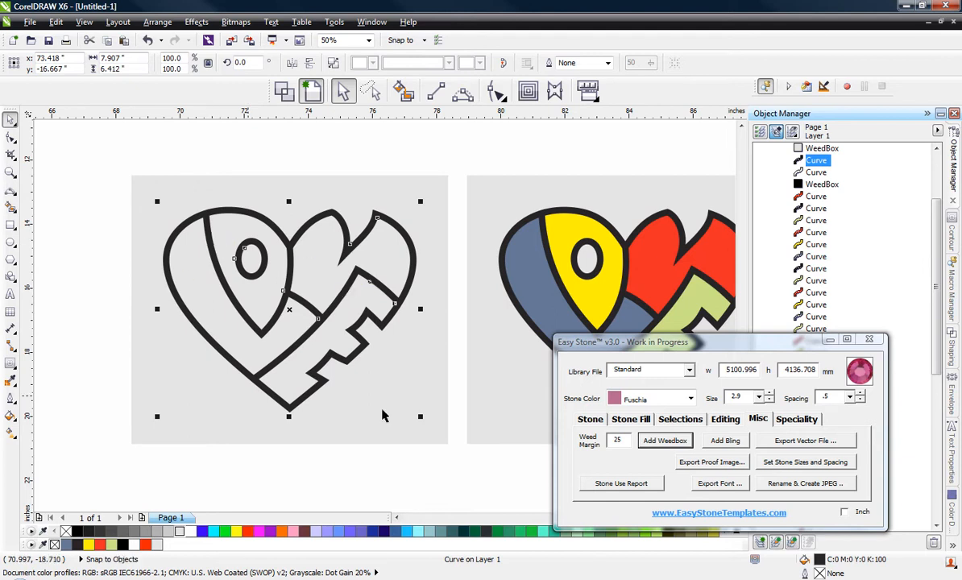
{"action": "right_click", "coordinate": [281, 278]}
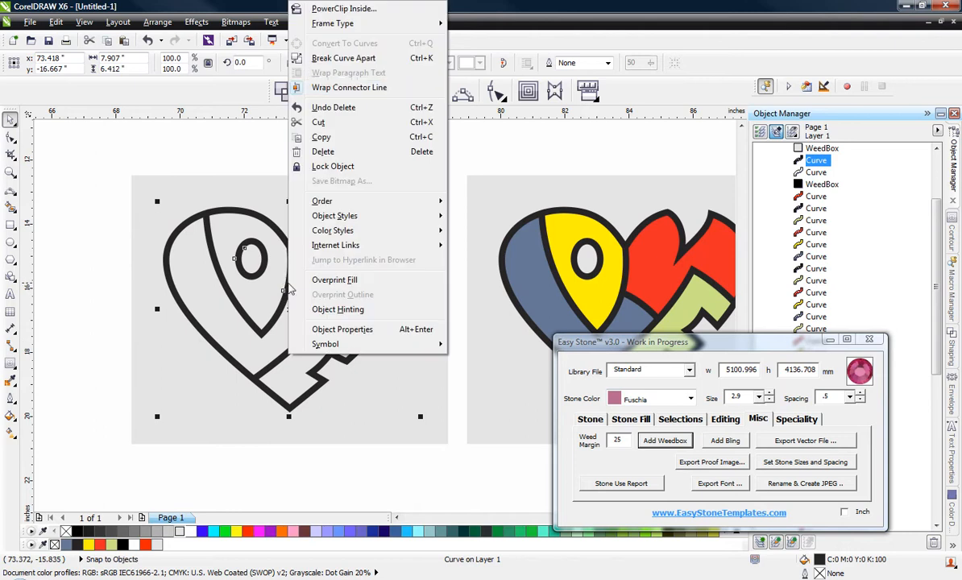
{"action": "left_click", "coordinate": [317, 62]}
{"action": "left_click", "coordinate": [85, 198]}
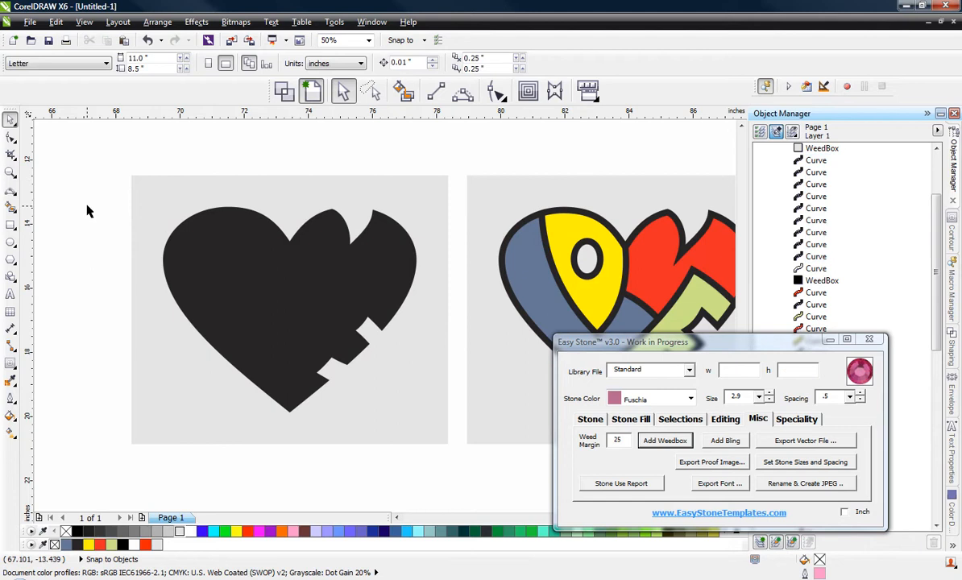
{"action": "left_click_drag", "start_coordinate": [88, 206], "coordinate": [472, 414]}
{"action": "key", "text": "Delete"}
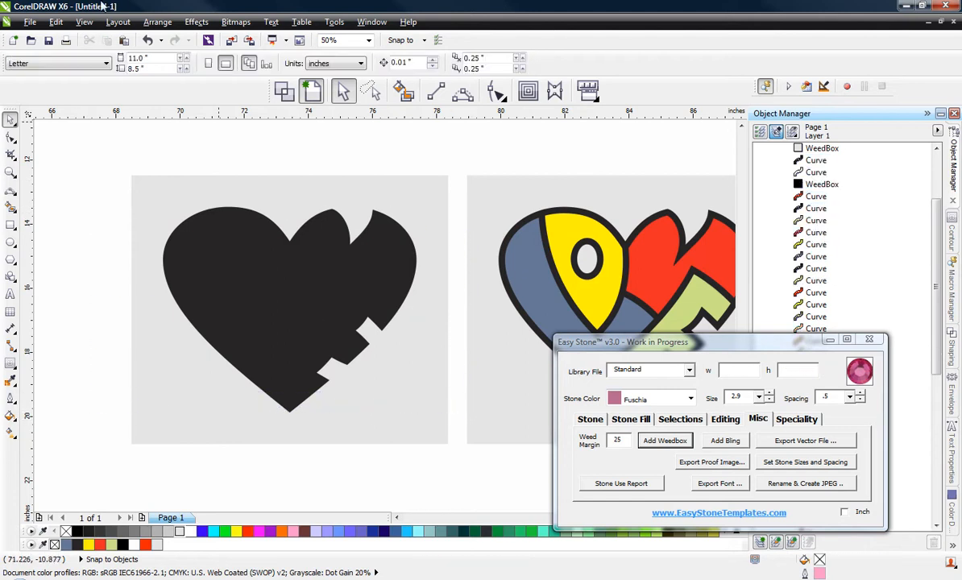
{"action": "left_click", "coordinate": [284, 91]}
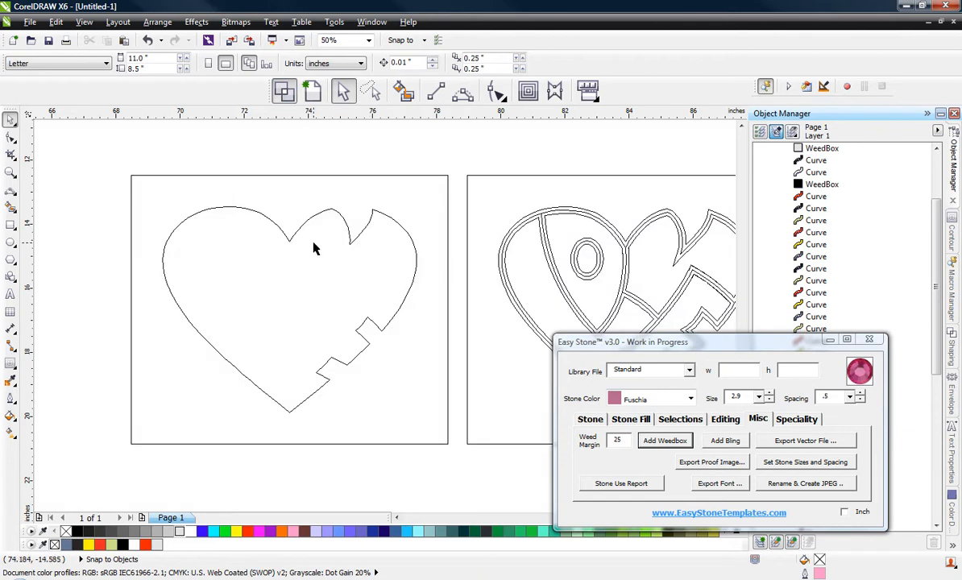
{"action": "left_click", "coordinate": [309, 91]}
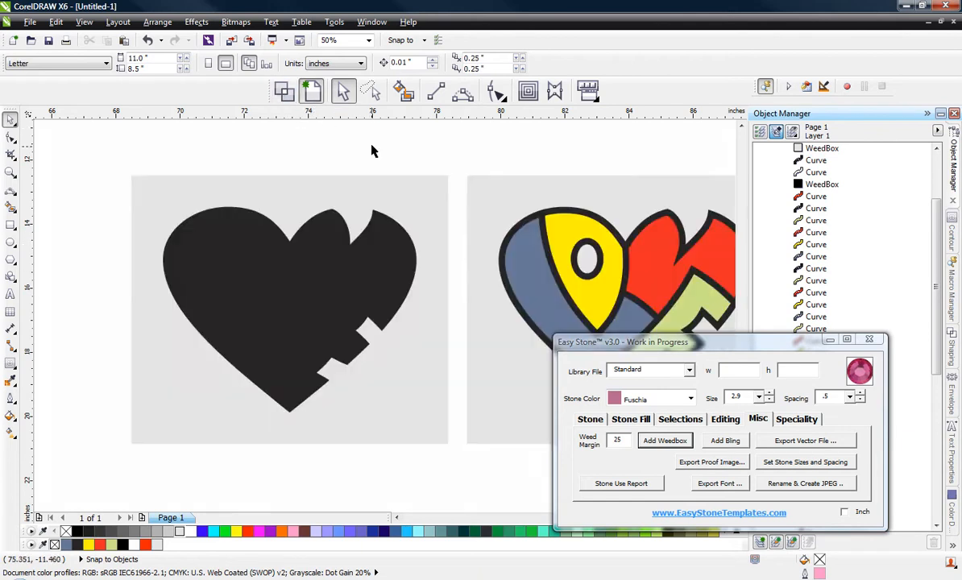
Step: Examine in wireframe view how the outlines of the copied multicoloured heart overlap its coloured letters
{"action": "scroll", "coordinate": [323, 149], "scroll_direction": "down", "scroll_amount": 1}
{"action": "scroll", "coordinate": [418, 191], "scroll_direction": "up", "scroll_amount": 1}
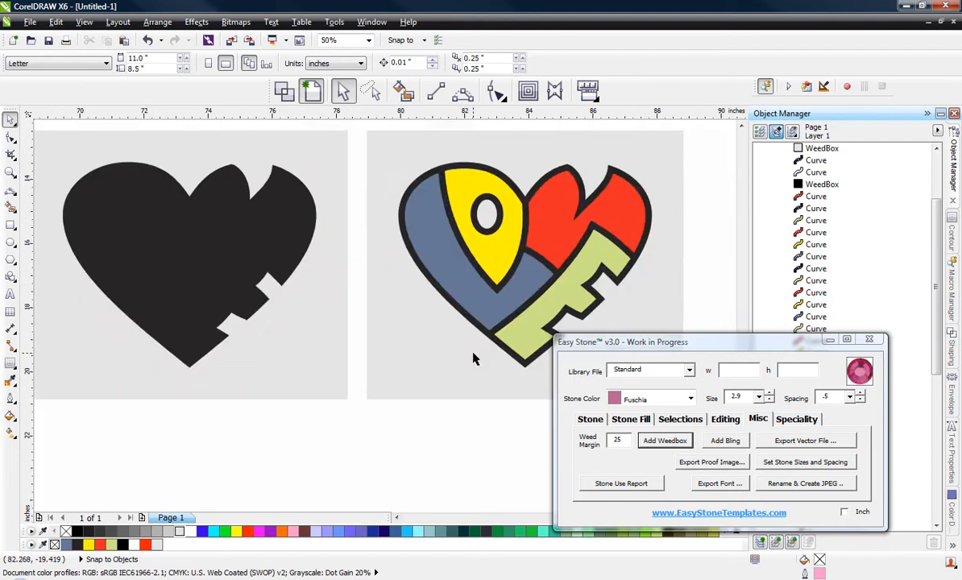
{"action": "scroll", "coordinate": [465, 292], "scroll_direction": "up", "scroll_amount": 1}
{"action": "scroll", "coordinate": [387, 303], "scroll_direction": "down", "scroll_amount": 1}
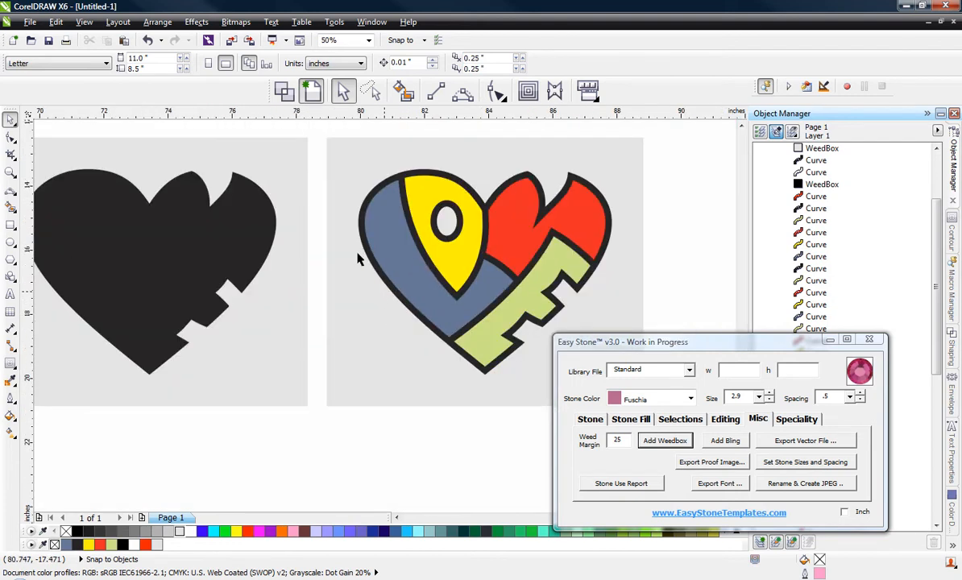
{"action": "scroll", "coordinate": [609, 272], "scroll_direction": "up", "scroll_amount": 1}
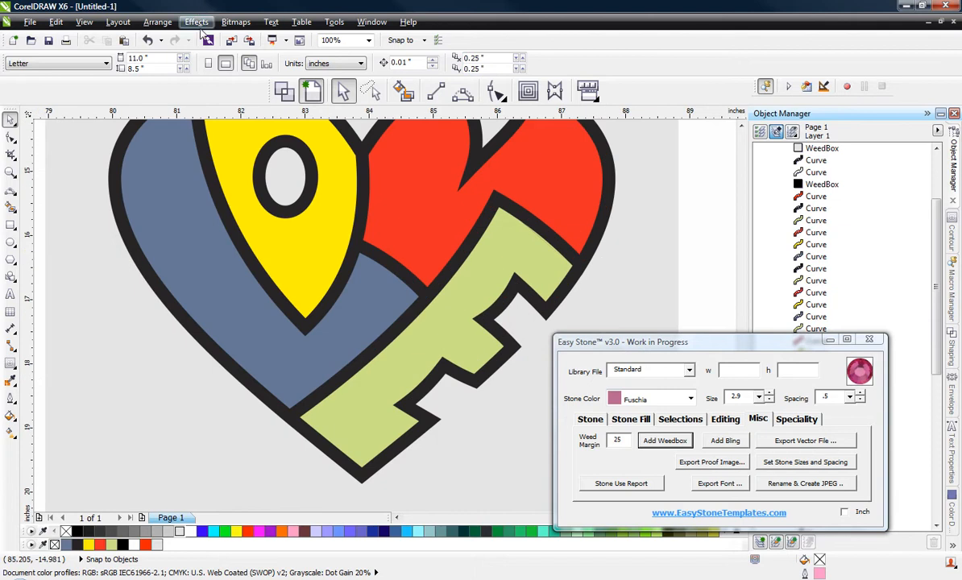
{"action": "left_click", "coordinate": [283, 90]}
{"action": "scroll", "coordinate": [415, 460], "scroll_direction": "up", "scroll_amount": 2}
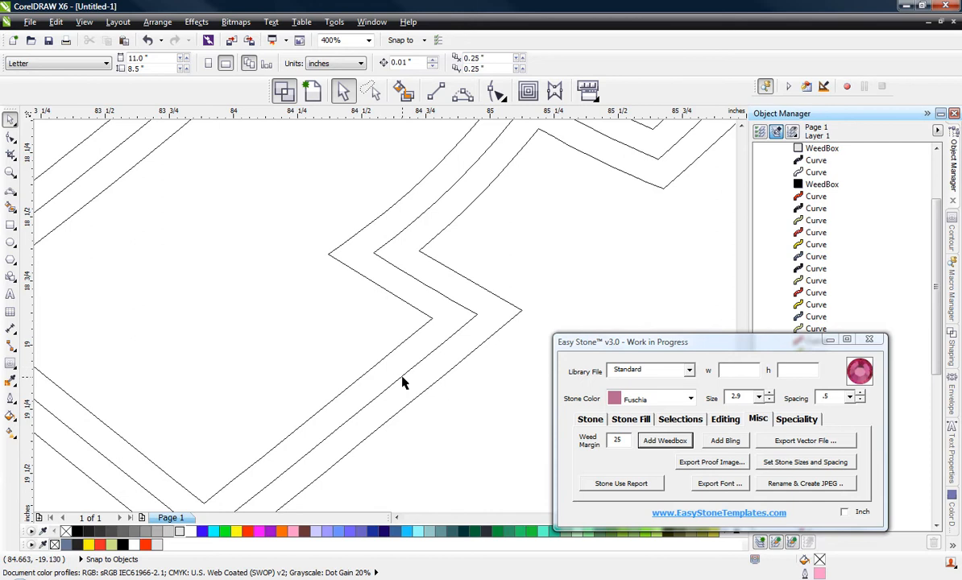
{"action": "scroll", "coordinate": [397, 318], "scroll_direction": "down", "scroll_amount": 2}
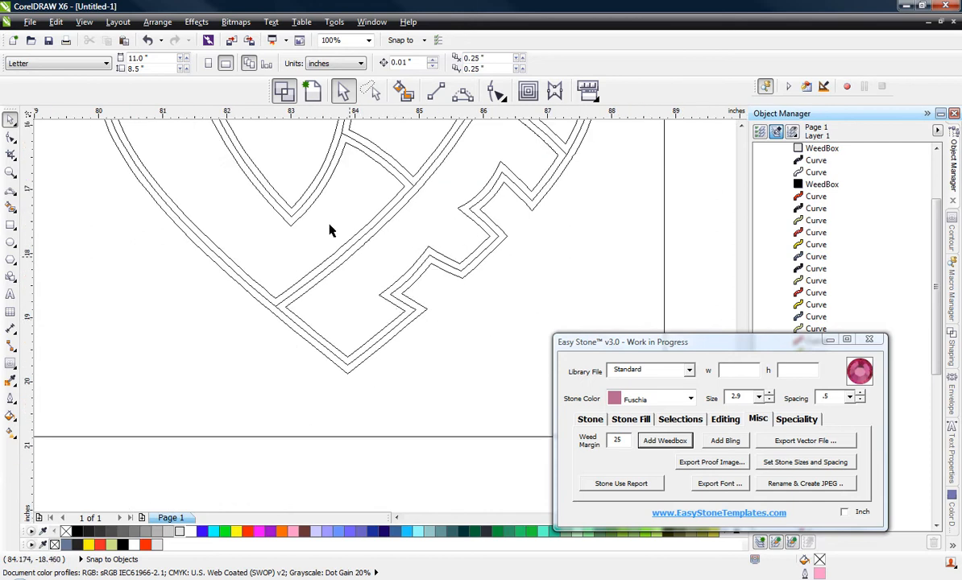
{"action": "left_click", "coordinate": [312, 91]}
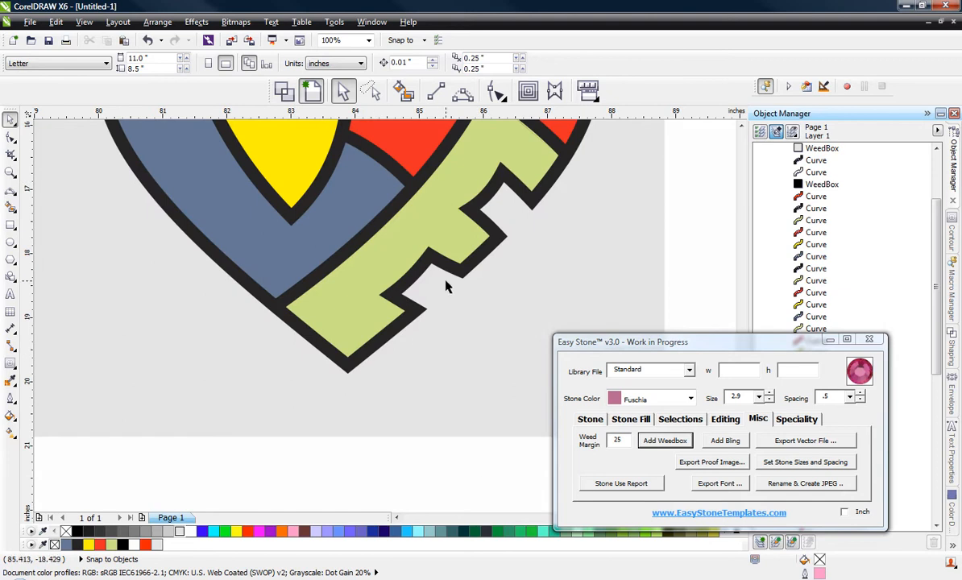
{"action": "scroll", "coordinate": [444, 242], "scroll_direction": "down", "scroll_amount": 2}
{"action": "scroll", "coordinate": [452, 362], "scroll_direction": "up", "scroll_amount": 1}
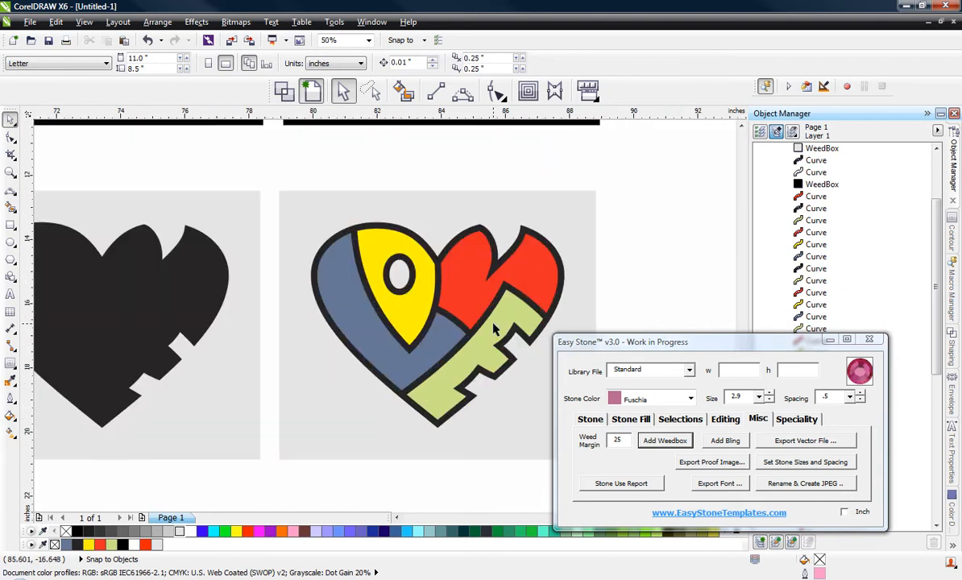
Step: Examine the node path of the green E in the multicoloured heart where it runs beneath the black outline
{"action": "left_click", "coordinate": [474, 314]}
{"action": "key", "text": "F10"}
{"action": "scroll", "coordinate": [528, 337], "scroll_direction": "up", "scroll_amount": 2}
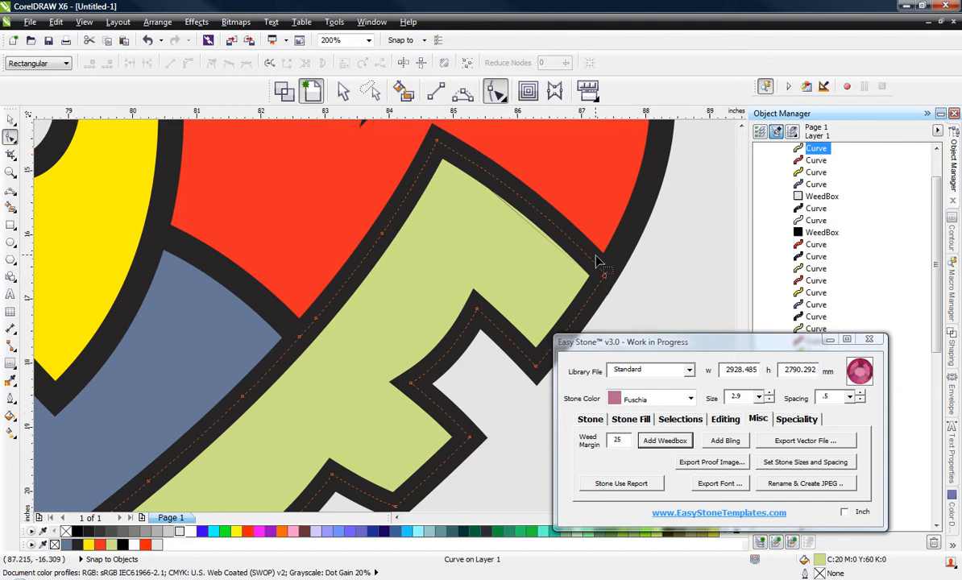
{"action": "scroll", "coordinate": [597, 260], "scroll_direction": "down", "scroll_amount": 1}
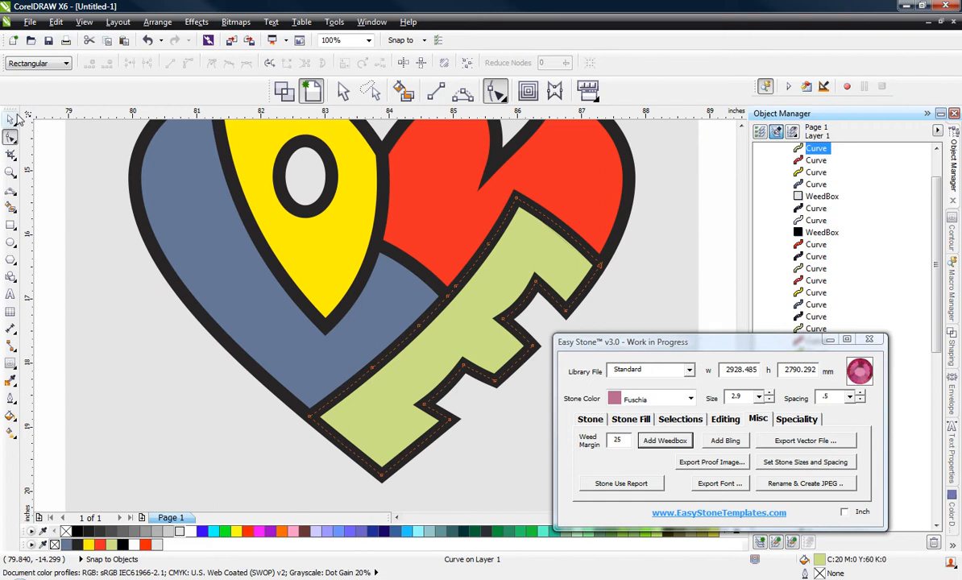
{"action": "left_click", "coordinate": [10, 135]}
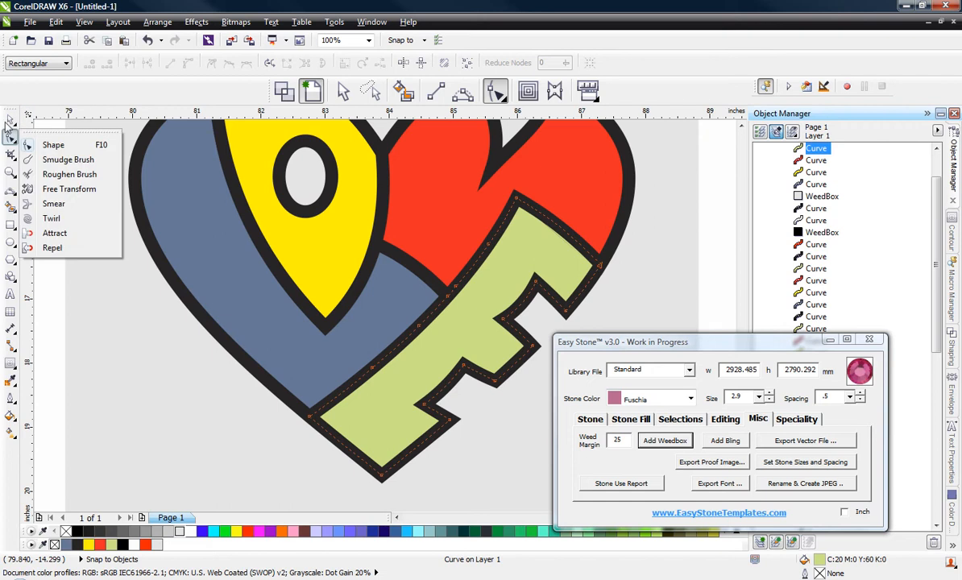
{"action": "left_click", "coordinate": [10, 120]}
{"action": "left_click", "coordinate": [142, 275]}
{"action": "scroll", "coordinate": [344, 355], "scroll_direction": "down", "scroll_amount": 1}
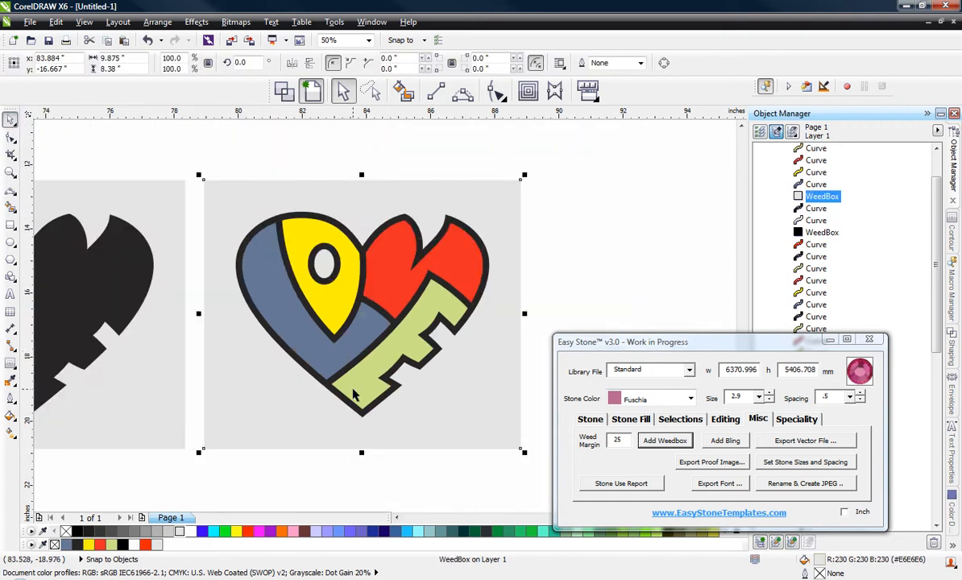
{"action": "left_click", "coordinate": [400, 505]}
Step: Group the green, blue, yellow and red letter shapes of the copied multicoloured heart
{"action": "scroll", "coordinate": [367, 376], "scroll_direction": "up", "scroll_amount": 1}
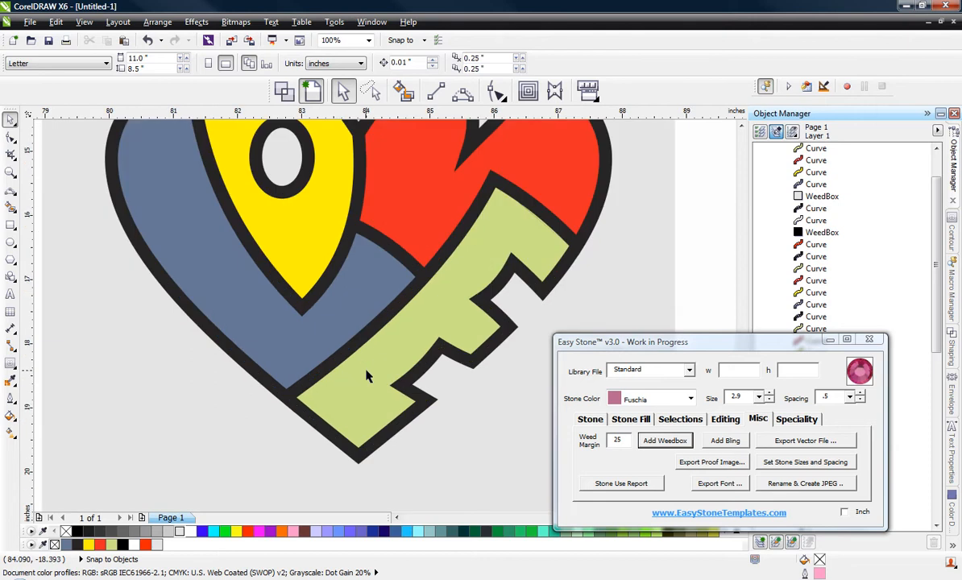
{"action": "left_click", "coordinate": [369, 376]}
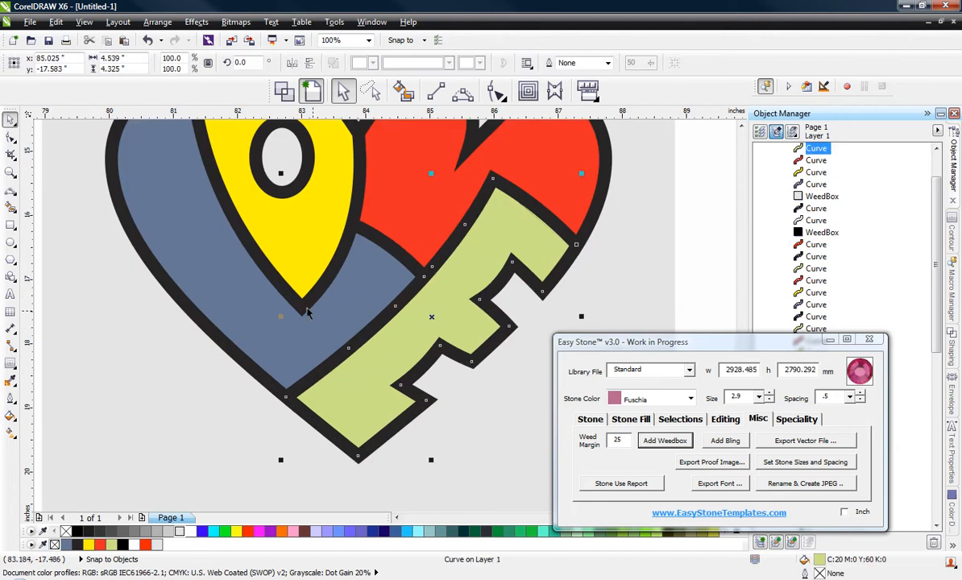
{"action": "left_click", "coordinate": [315, 270], "text": "shift"}
{"action": "left_click", "coordinate": [316, 258], "text": "shift"}
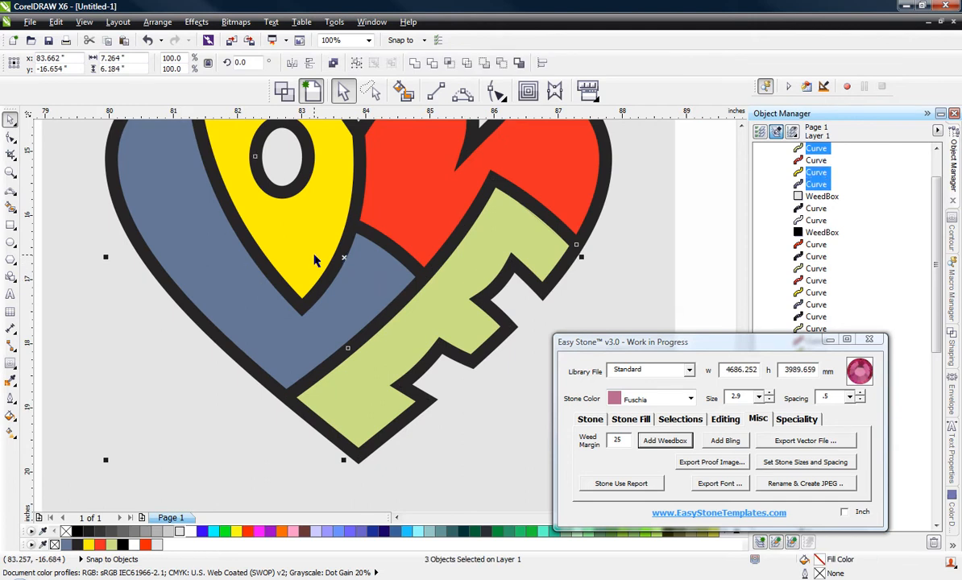
{"action": "left_click", "coordinate": [411, 193], "text": "shift"}
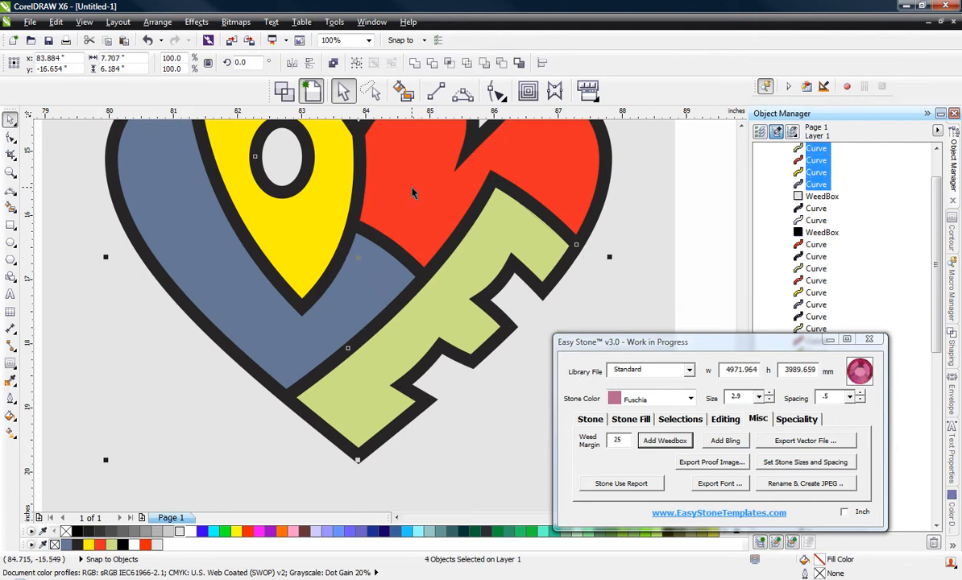
{"action": "key", "text": "ctrl+g"}
Step: Trim the grouped coloured letters with the black heart outline, leaving the original source object in place
{"action": "double_click", "coordinate": [426, 410]}
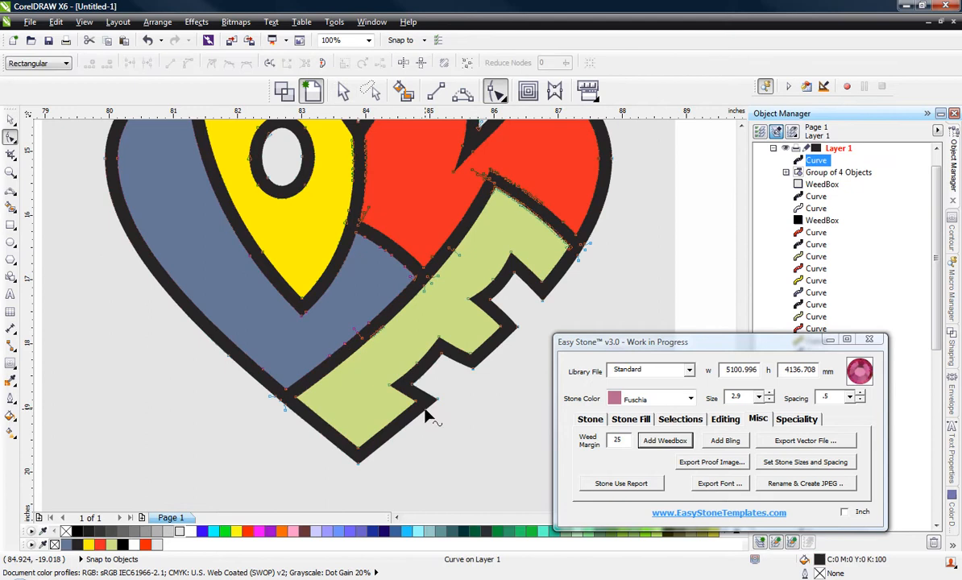
{"action": "key", "text": "space"}
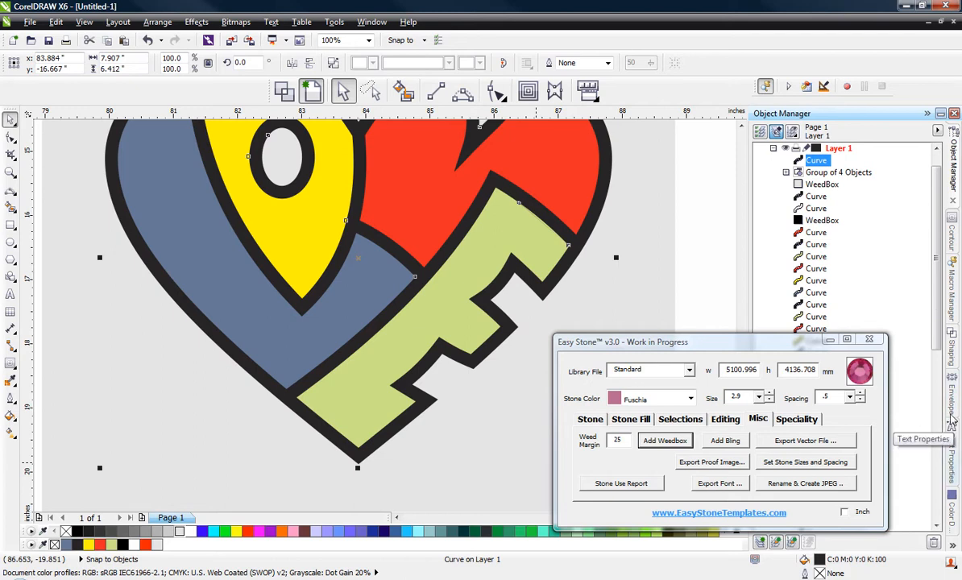
{"action": "left_click", "coordinate": [956, 353]}
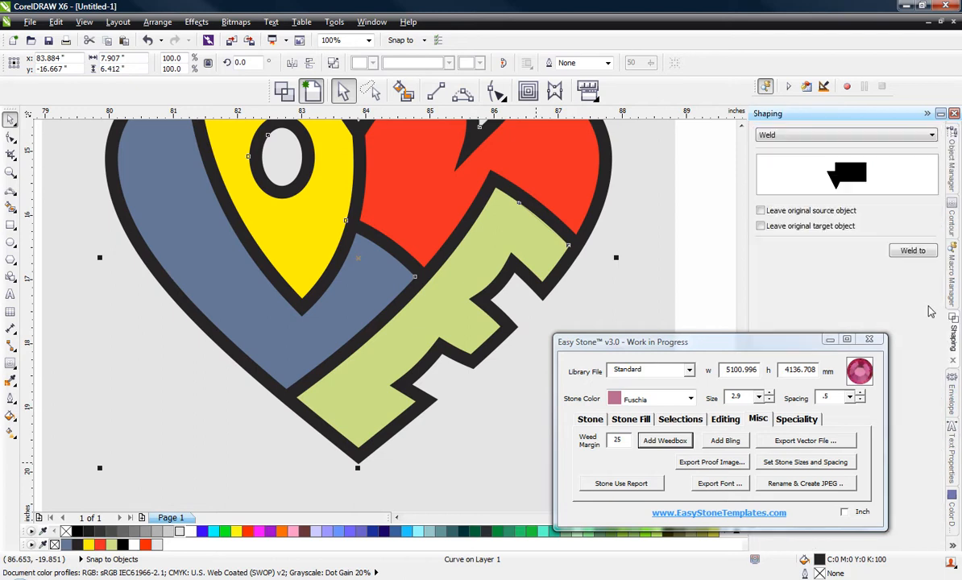
{"action": "left_click", "coordinate": [851, 135]}
{"action": "left_click", "coordinate": [850, 156]}
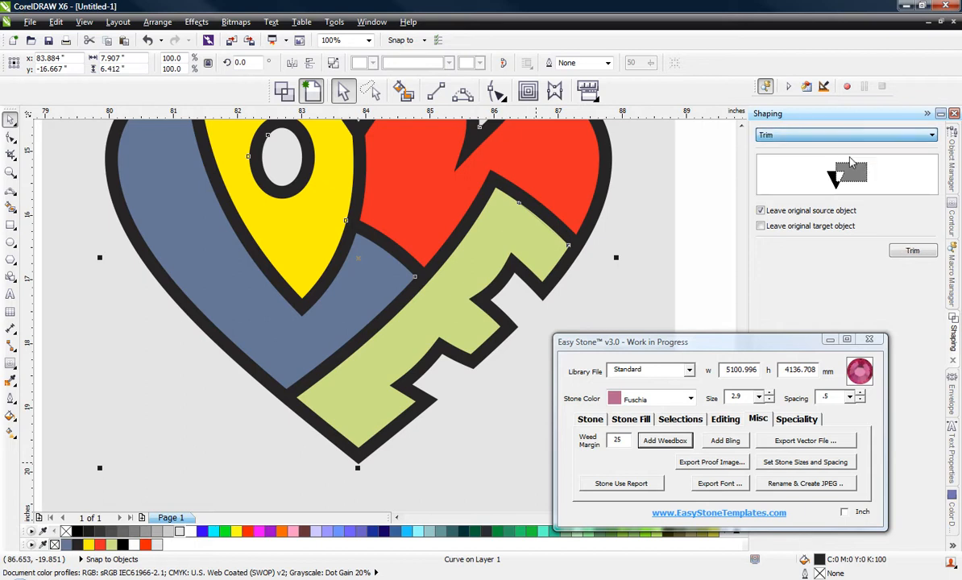
{"action": "left_click", "coordinate": [922, 255]}
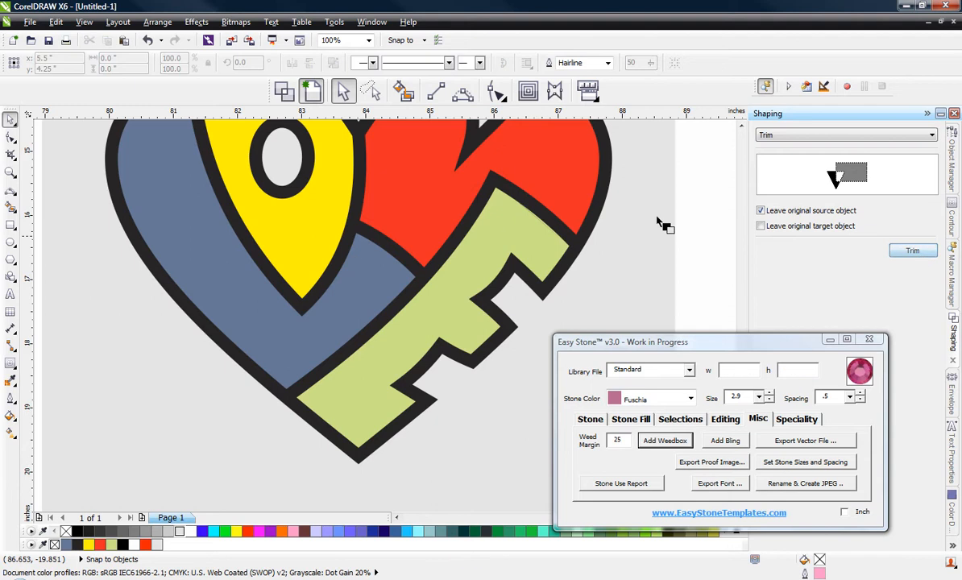
{"action": "left_click", "coordinate": [260, 341]}
Step: Remove the green E from the trimmed multicoloured heart and clear the selection
{"action": "left_click", "coordinate": [350, 378]}
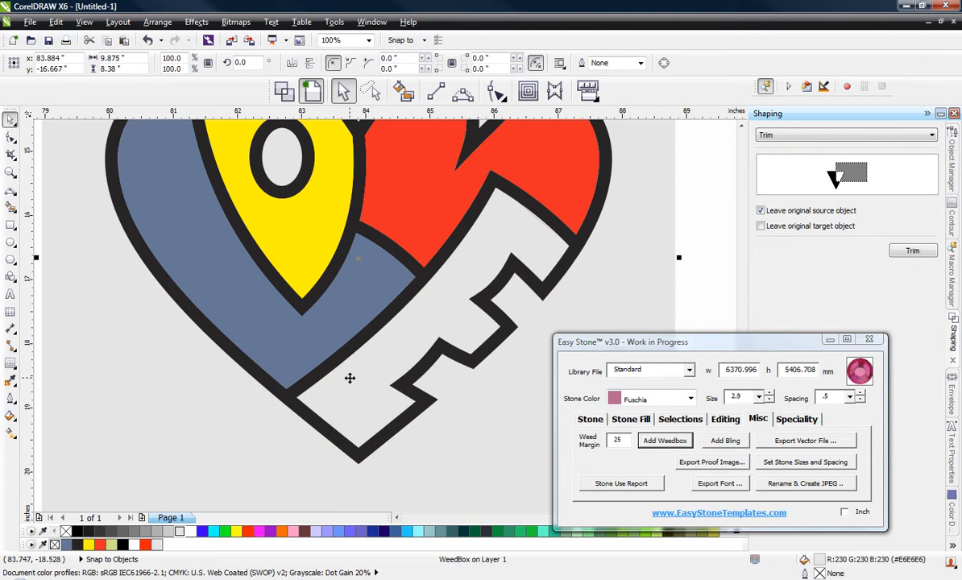
{"action": "scroll", "coordinate": [350, 378], "scroll_direction": "down", "scroll_amount": 1}
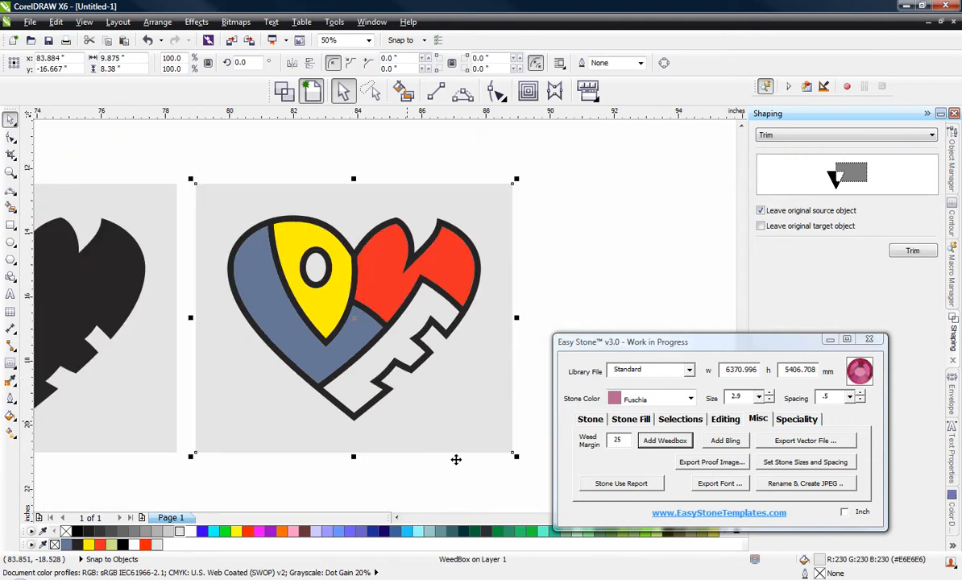
{"action": "left_click", "coordinate": [479, 498]}
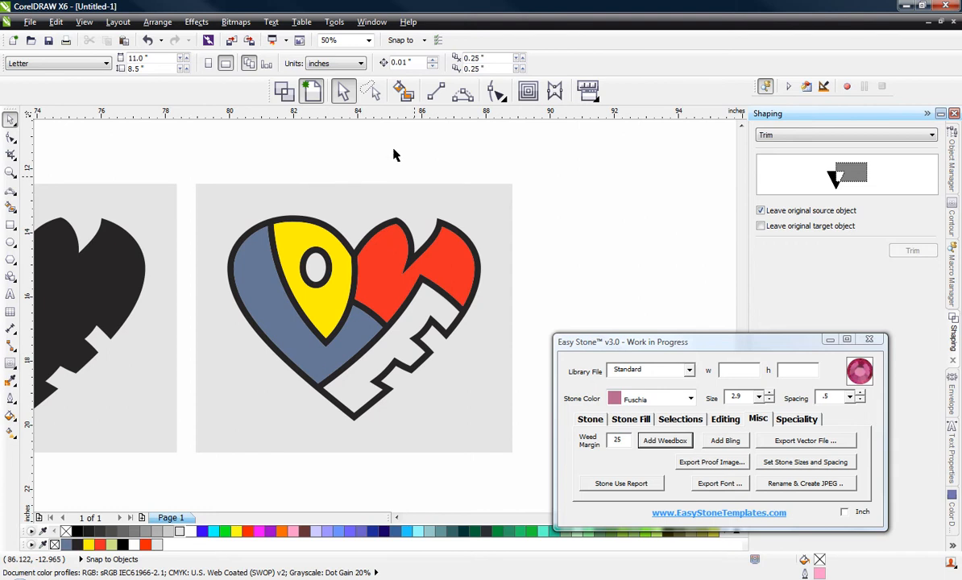
Step: Examine the paths of the trimmed multicoloured heart in wireframe, then return to the filled view
{"action": "left_click", "coordinate": [284, 90]}
{"action": "scroll", "coordinate": [306, 361], "scroll_direction": "up", "scroll_amount": 1}
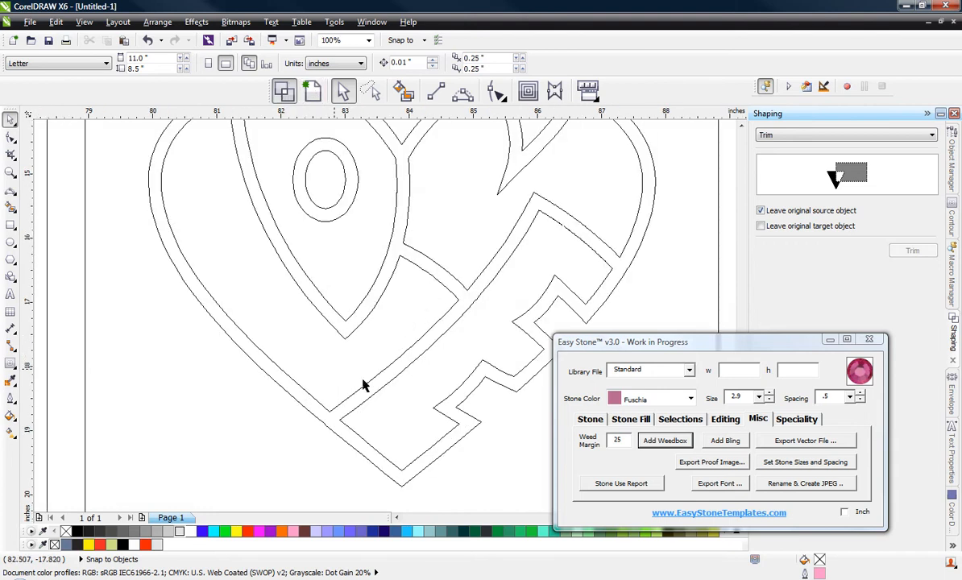
{"action": "scroll", "coordinate": [323, 403], "scroll_direction": "up", "scroll_amount": 1}
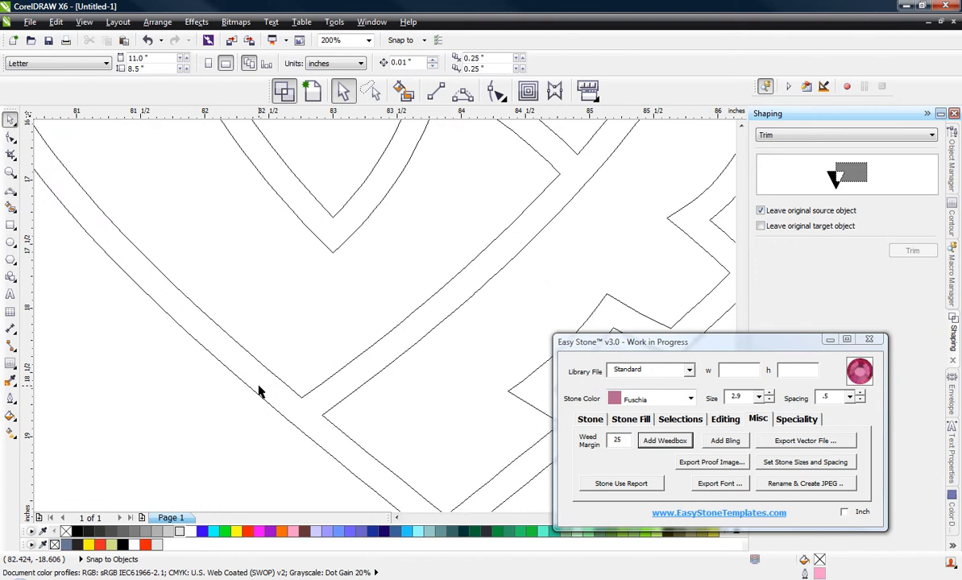
{"action": "scroll", "coordinate": [305, 392], "scroll_direction": "down", "scroll_amount": 1}
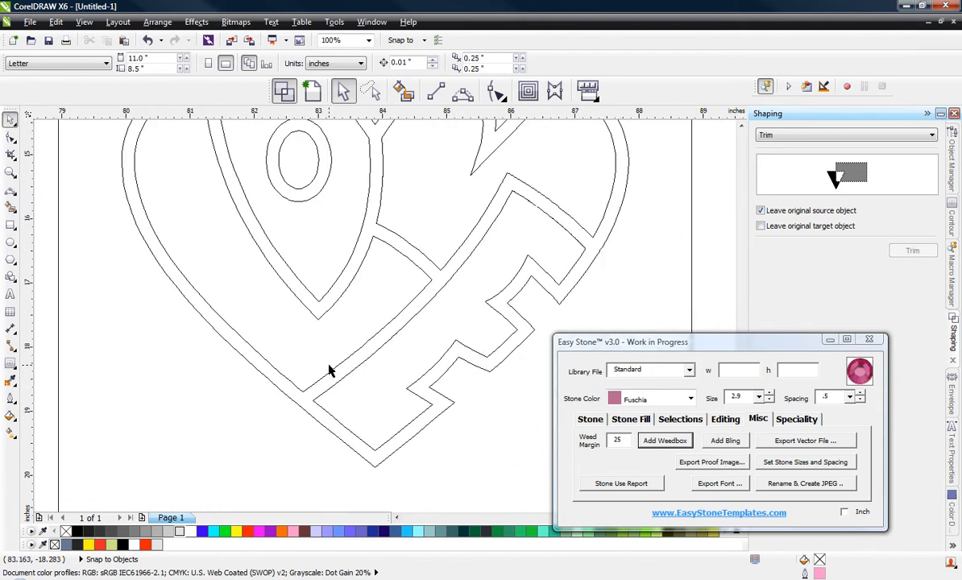
{"action": "scroll", "coordinate": [329, 370], "scroll_direction": "down", "scroll_amount": 1}
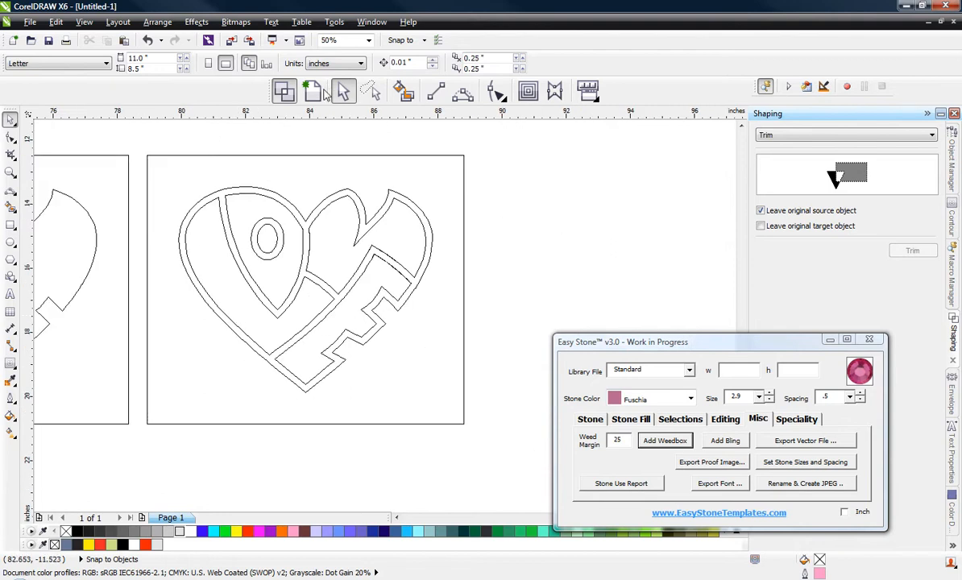
{"action": "left_click", "coordinate": [285, 91]}
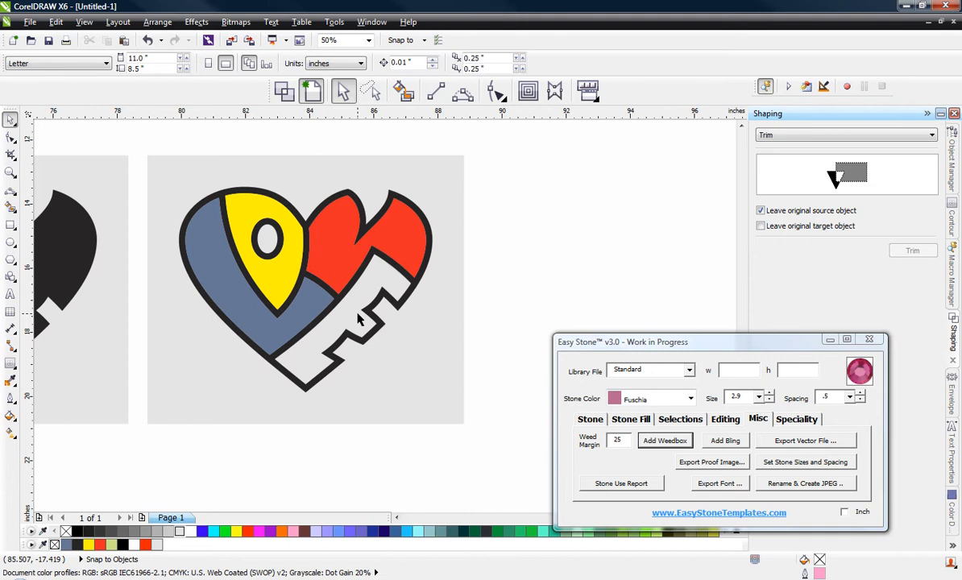
{"action": "left_click_drag", "start_coordinate": [129, 137], "coordinate": [545, 455]}
{"action": "scroll", "coordinate": [254, 234], "scroll_direction": "down", "scroll_amount": 1}
{"action": "mouse_move", "coordinate": [254, 234]}
{"action": "left_mouse_down"}
{"action": "mouse_move", "coordinate": [500, 226]}
{"action": "mouse_move", "coordinate": [494, 233]}
{"action": "left_mouse_up"}
{"action": "left_click", "coordinate": [399, 278]}
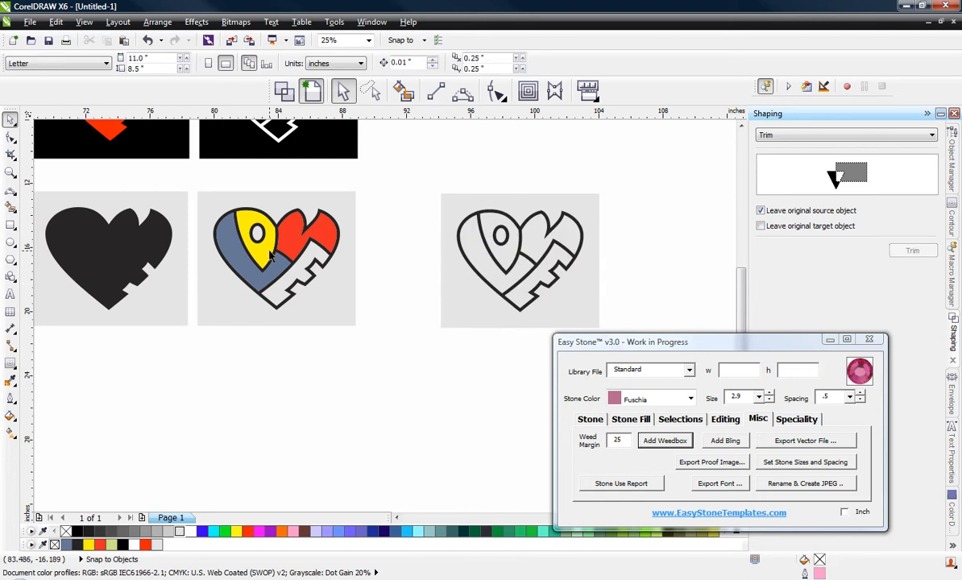
{"action": "left_click", "coordinate": [469, 211]}
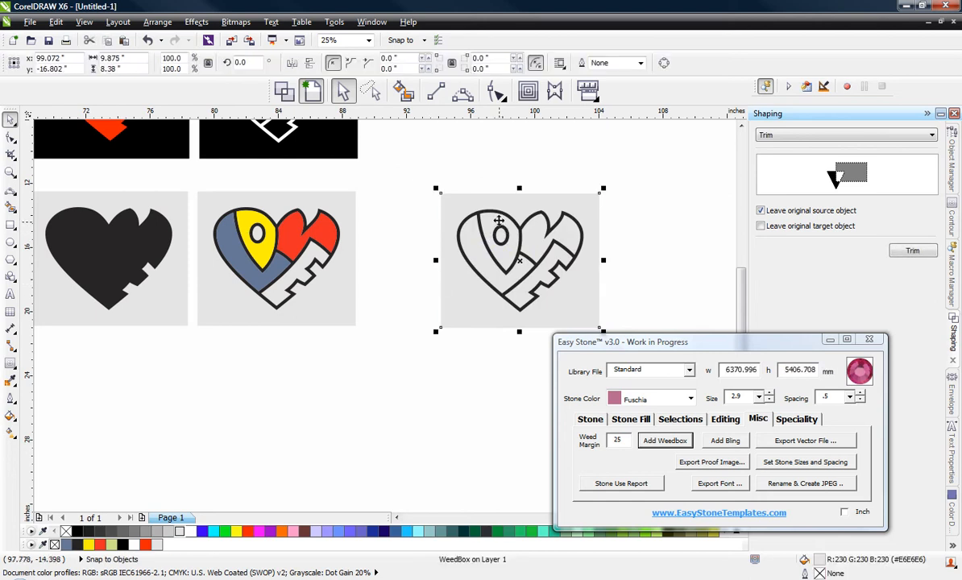
{"action": "left_click_drag", "start_coordinate": [405, 170], "coordinate": [633, 371]}
{"action": "key", "text": "Delete"}
{"action": "left_click", "coordinate": [313, 242]}
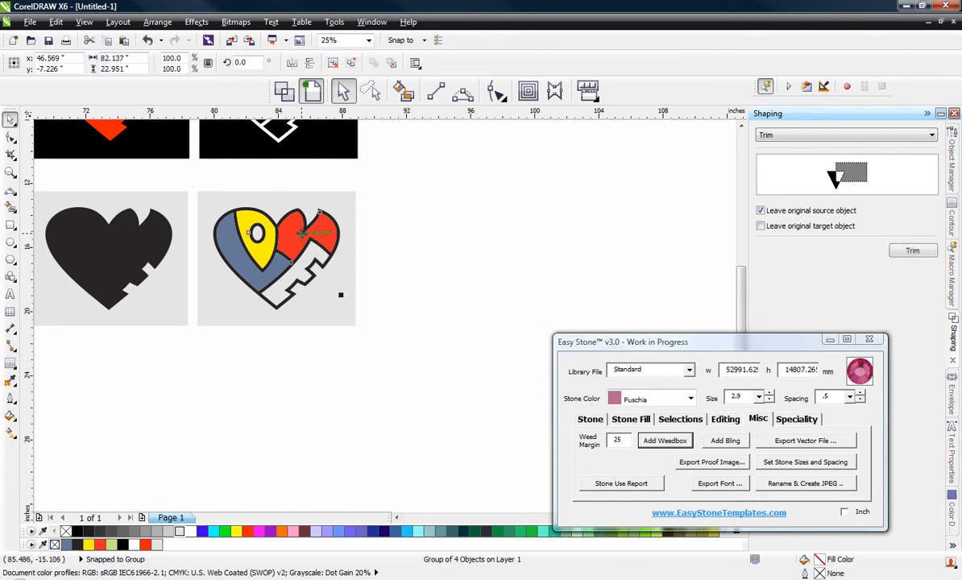
{"action": "left_click_drag", "start_coordinate": [299, 244], "coordinate": [477, 278]}
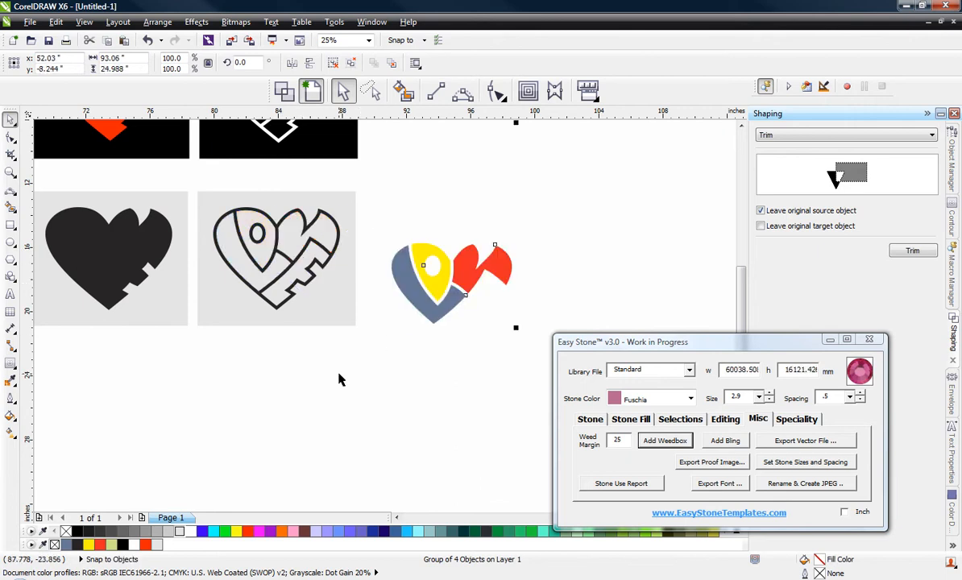
{"action": "key", "text": "ctrl+z"}
{"action": "left_click_drag", "start_coordinate": [372, 183], "coordinate": [444, 328]}
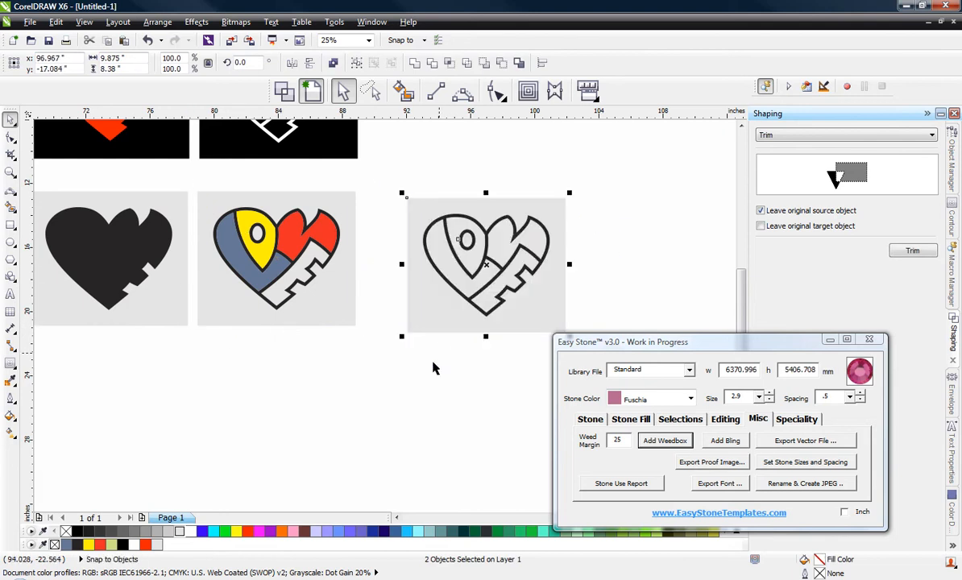
{"action": "left_click", "coordinate": [362, 346]}
{"action": "key", "text": "ctrl+z"}
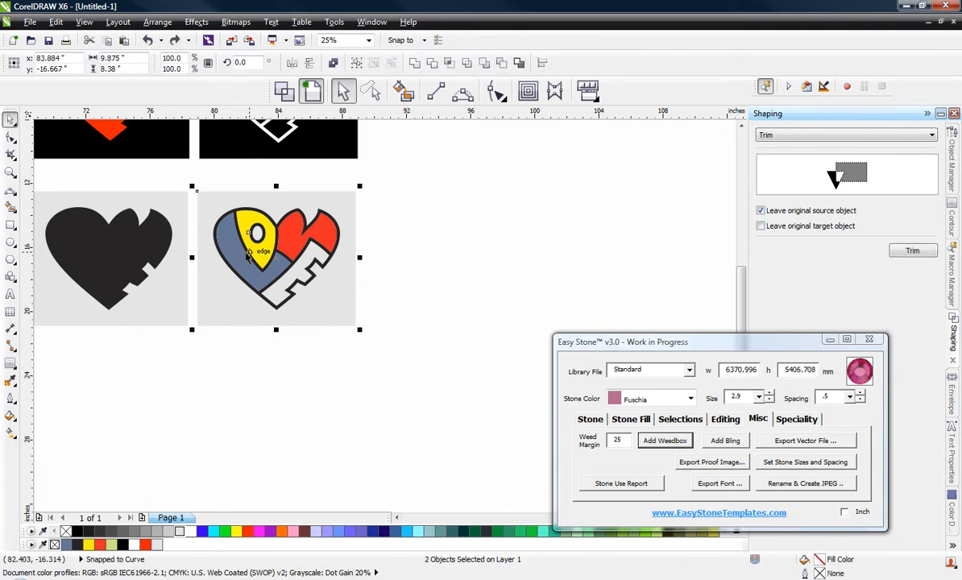
Step: Duplicate the coloured letter group together with its black outline and weedbox as a second heart beside the first
{"action": "scroll", "coordinate": [216, 249], "scroll_direction": "up", "scroll_amount": 1}
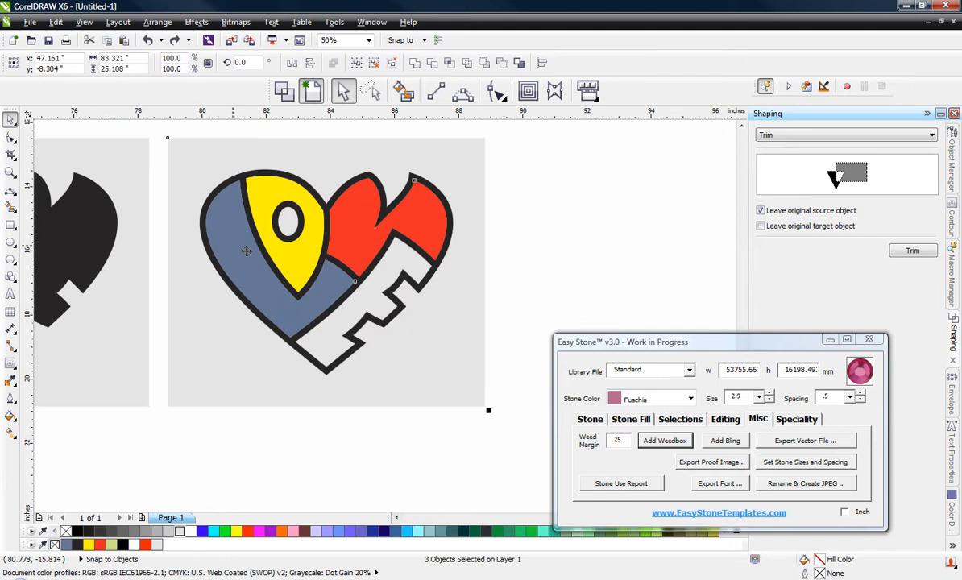
{"action": "scroll", "coordinate": [244, 250], "scroll_direction": "down", "scroll_amount": 1}
{"action": "left_click_drag", "start_coordinate": [244, 257], "coordinate": [269, 256]}
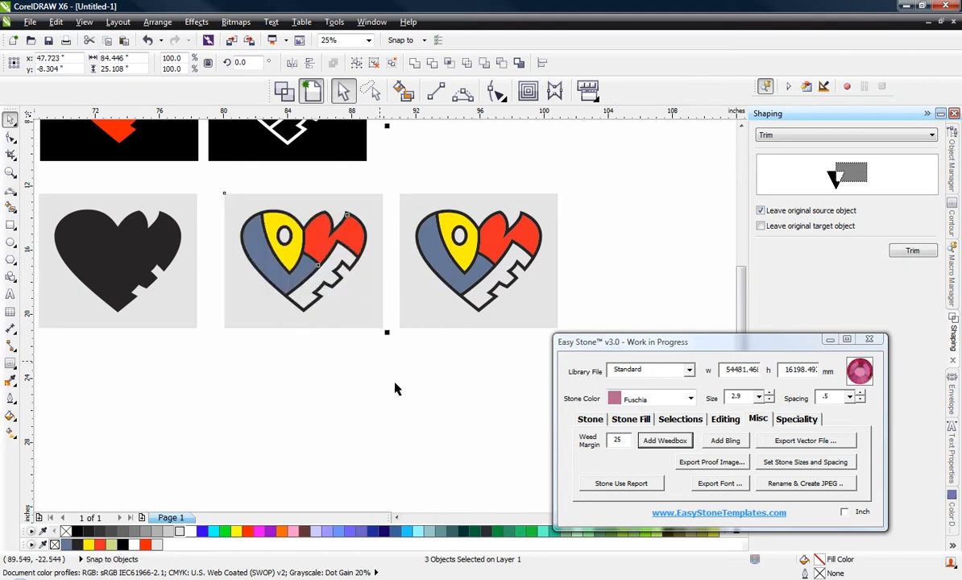
{"action": "left_click", "coordinate": [399, 395]}
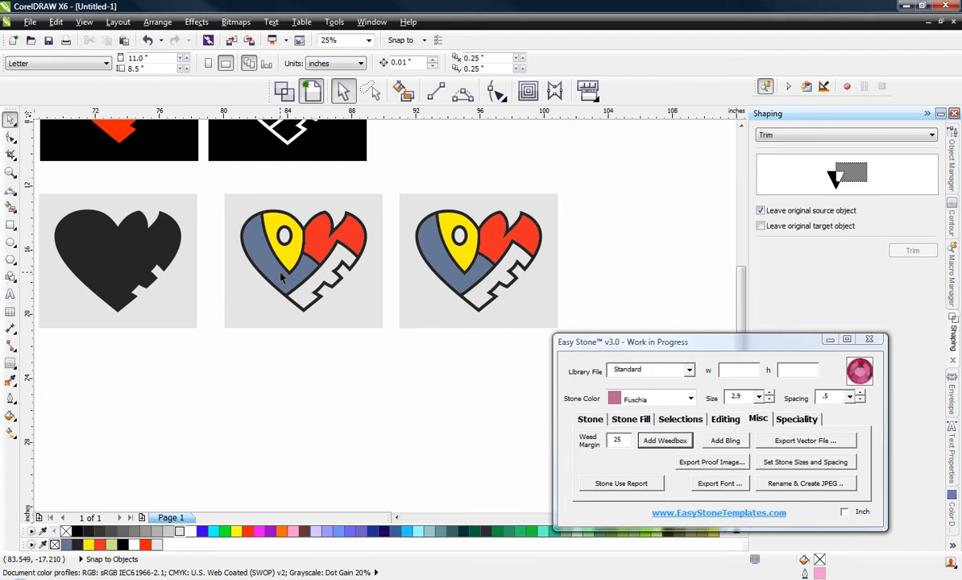
Step: Delete the black outline from the multicoloured heart nearest the solid black heart
{"action": "scroll", "coordinate": [297, 278], "scroll_direction": "up", "scroll_amount": 1}
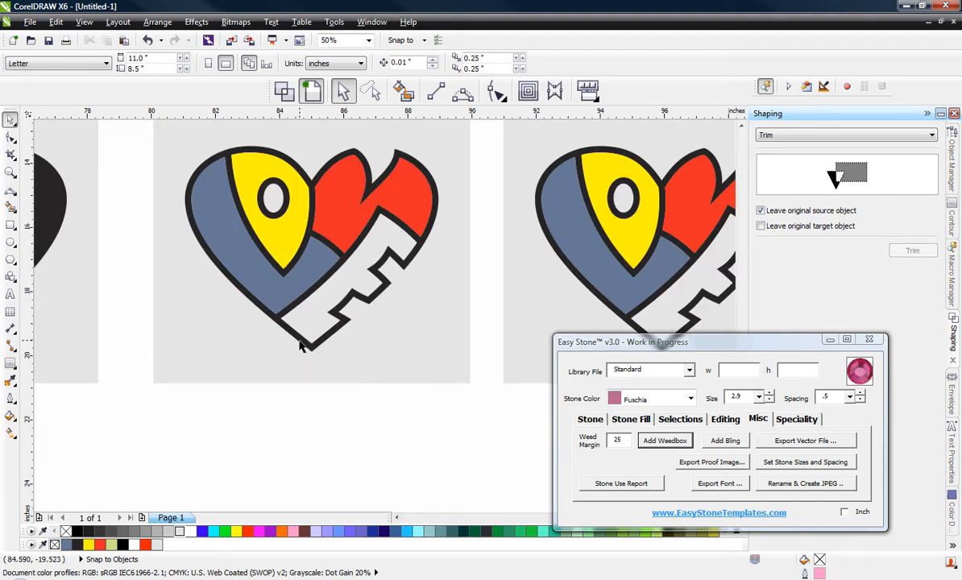
{"action": "left_click", "coordinate": [301, 341]}
{"action": "key", "text": "Delete"}
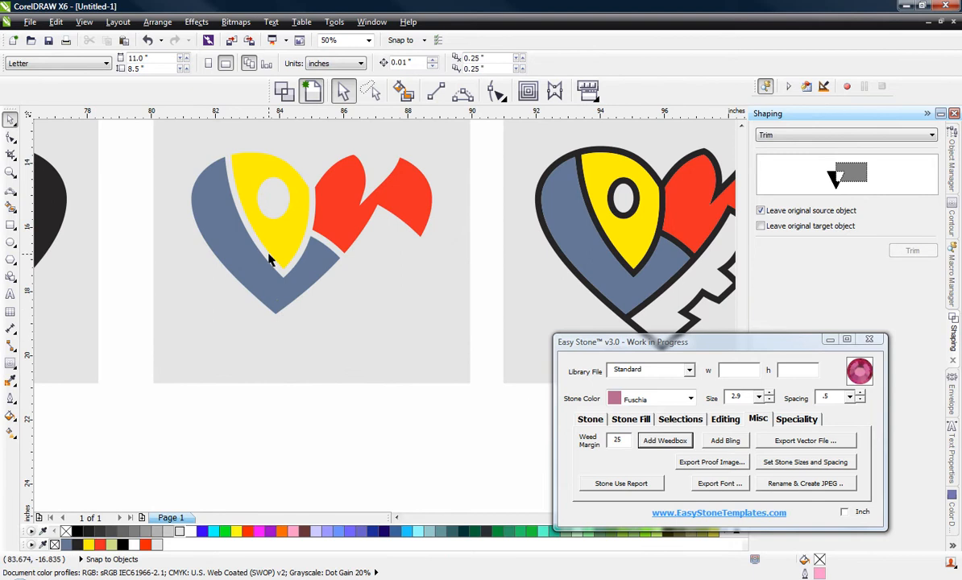
Step: Delete the coloured letter group from the other multicoloured heart, keeping its black outline and weedbox
{"action": "scroll", "coordinate": [247, 253], "scroll_direction": "down", "scroll_amount": 1}
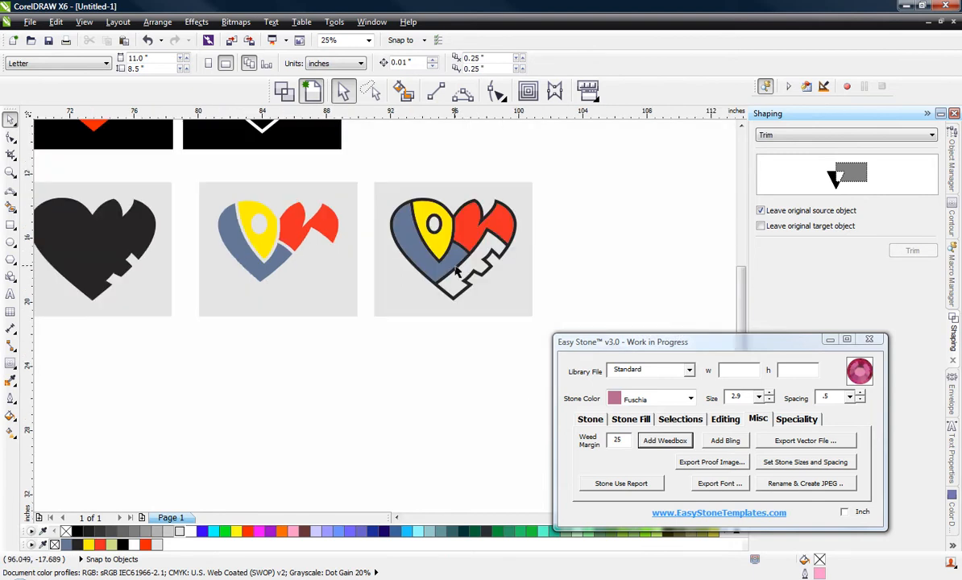
{"action": "scroll", "coordinate": [454, 271], "scroll_direction": "up", "scroll_amount": 1}
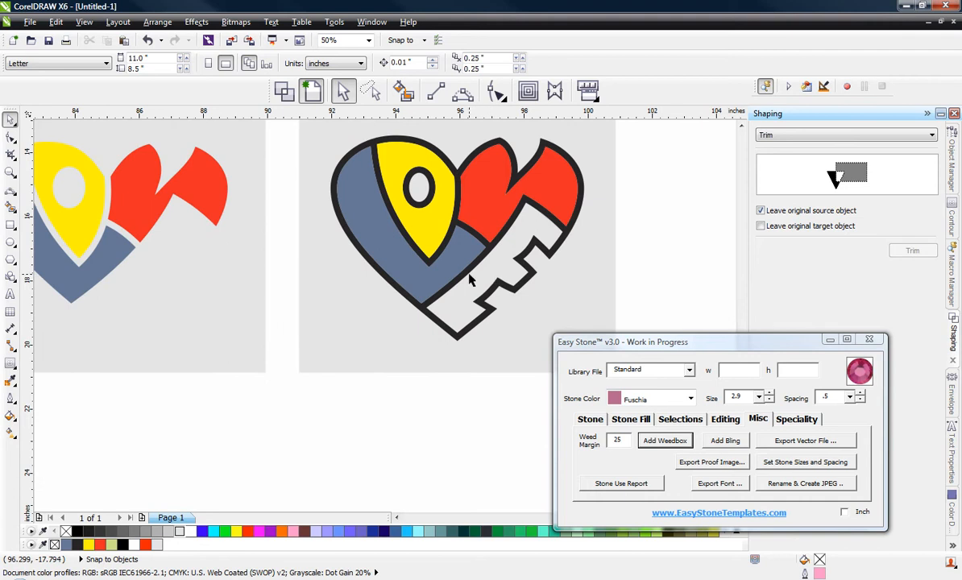
{"action": "left_click", "coordinate": [376, 215]}
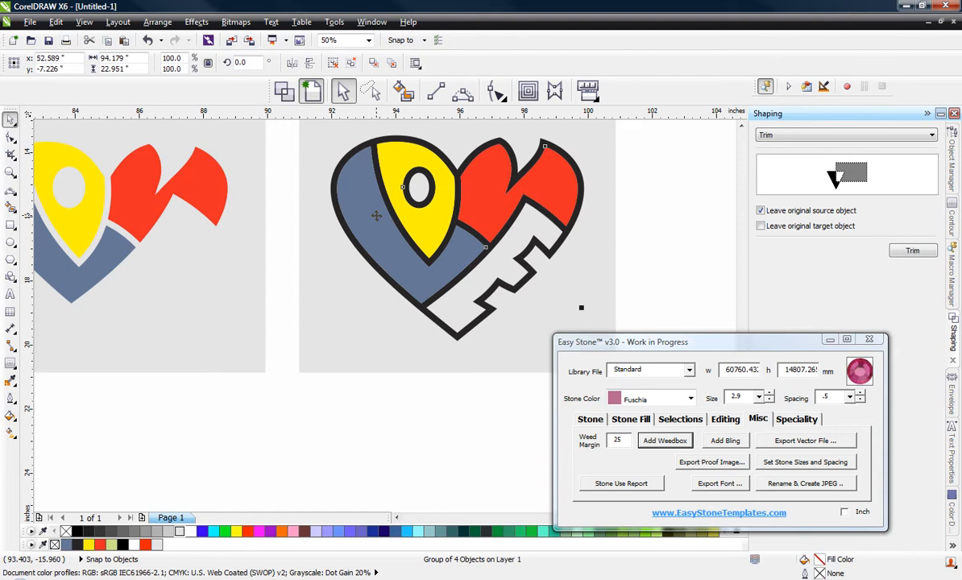
{"action": "key", "text": "Delete"}
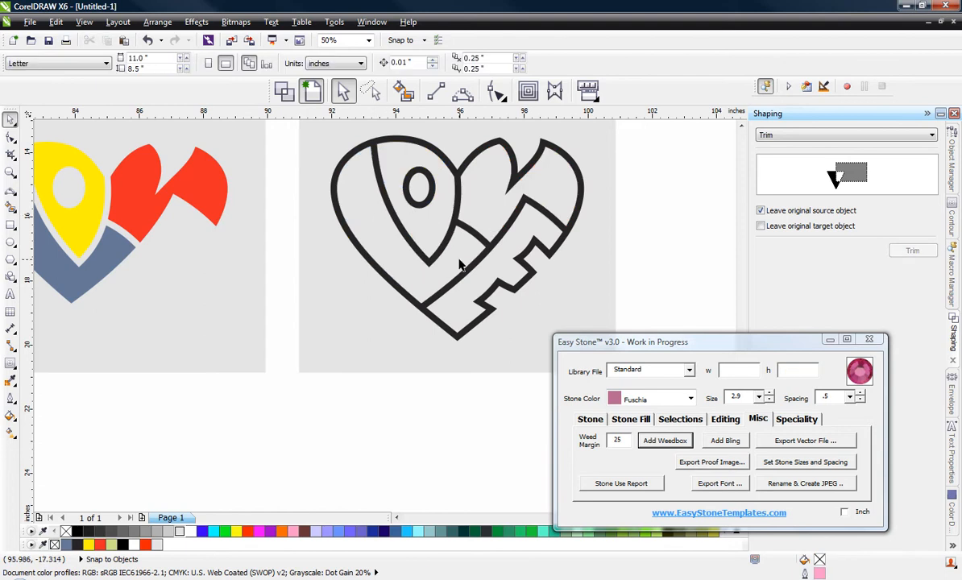
Step: Fill the black outline heart with red
{"action": "scroll", "coordinate": [429, 261], "scroll_direction": "down", "scroll_amount": 2}
{"action": "scroll", "coordinate": [520, 214], "scroll_direction": "up", "scroll_amount": 2}
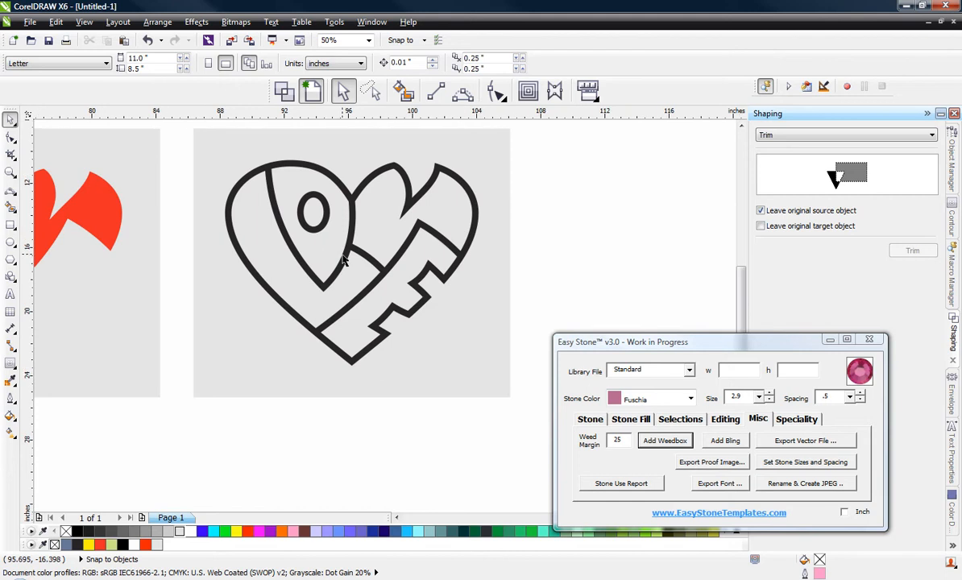
{"action": "scroll", "coordinate": [343, 253], "scroll_direction": "down", "scroll_amount": 2}
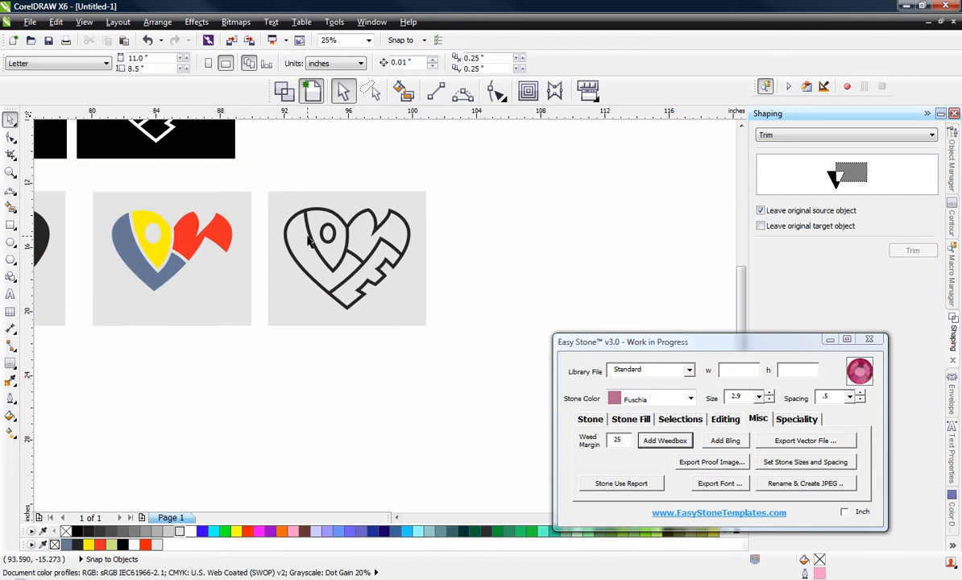
{"action": "scroll", "coordinate": [308, 241], "scroll_direction": "up", "scroll_amount": 2}
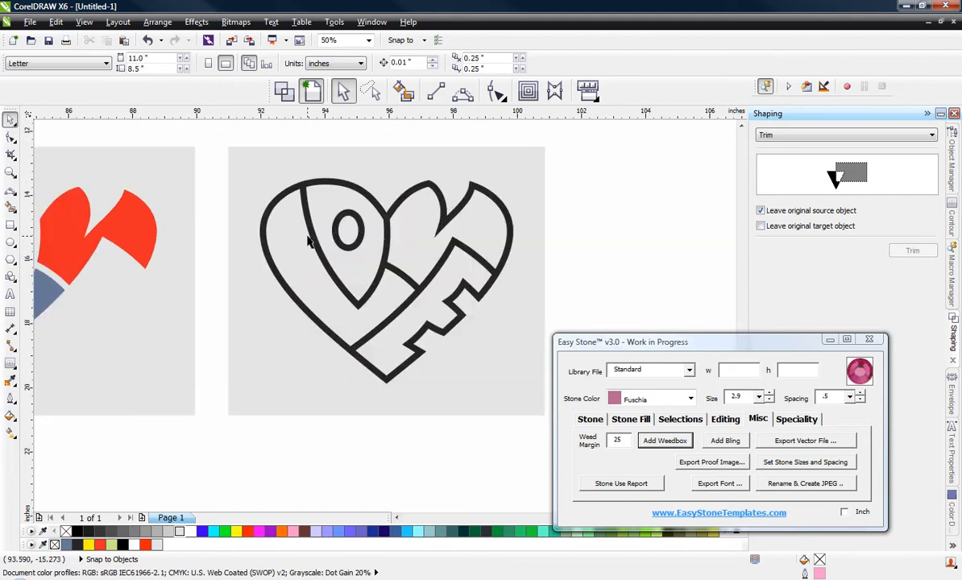
{"action": "left_click", "coordinate": [314, 309]}
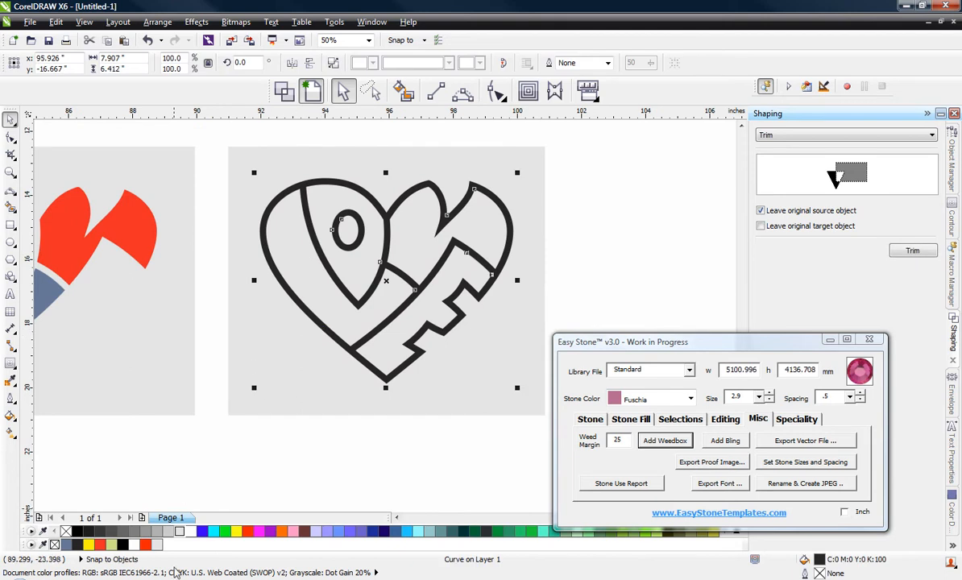
{"action": "left_click", "coordinate": [146, 546]}
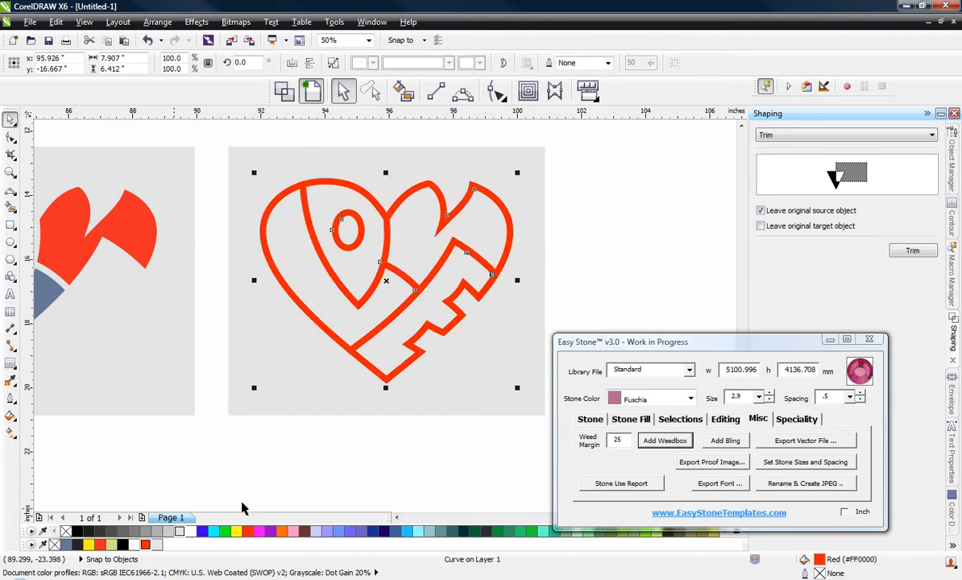
Step: Fill the weedbox behind the red outline heart with black and clear the selection
{"action": "left_click", "coordinate": [272, 392]}
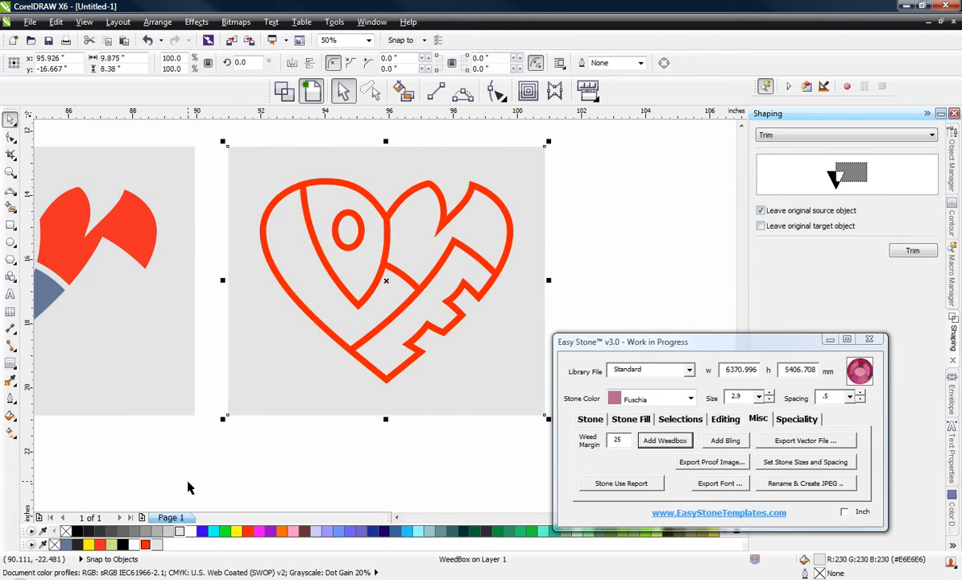
{"action": "left_click", "coordinate": [77, 532]}
{"action": "left_click", "coordinate": [378, 483]}
Step: Duplicate the red outline heart with its black weedbox into the empty space below the row of hearts
{"action": "scroll", "coordinate": [326, 214], "scroll_direction": "down", "scroll_amount": 1}
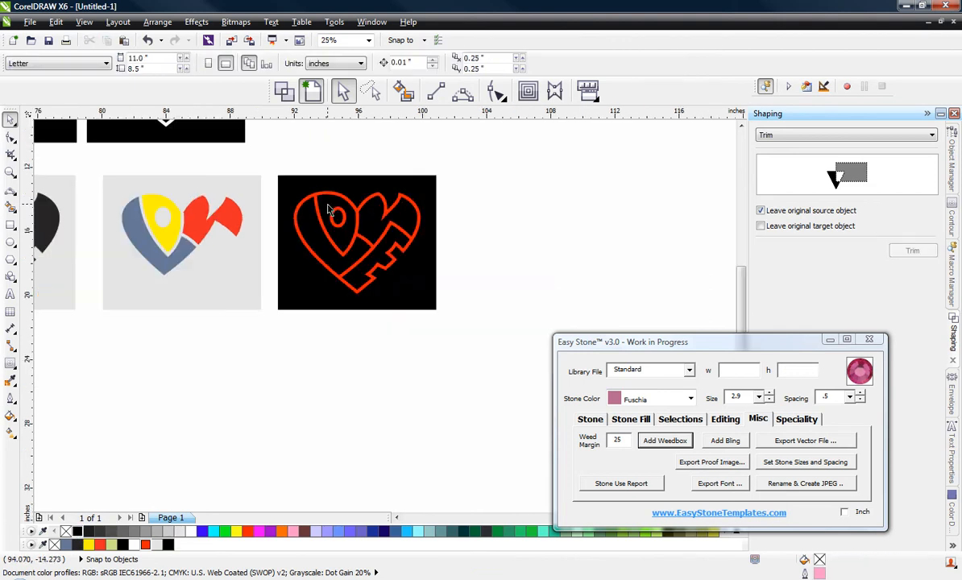
{"action": "left_click_drag", "start_coordinate": [443, 141], "coordinate": [262, 359]}
{"action": "left_click_drag", "start_coordinate": [396, 269], "coordinate": [182, 439]}
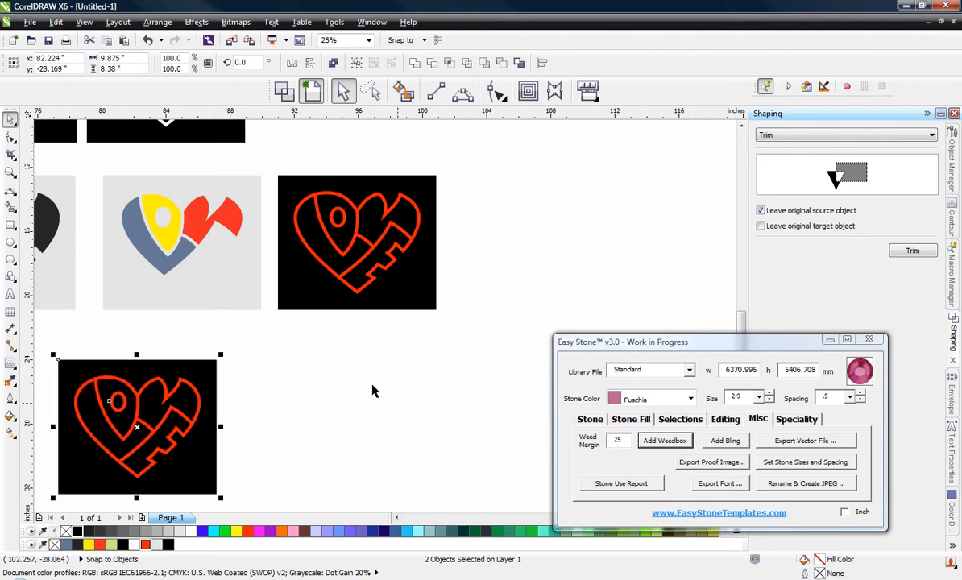
{"action": "left_click", "coordinate": [372, 391]}
Step: Break apart the curve of the red outline heart beside the coloured letters and clear the selection
{"action": "scroll", "coordinate": [371, 391], "scroll_direction": "down", "scroll_amount": 2}
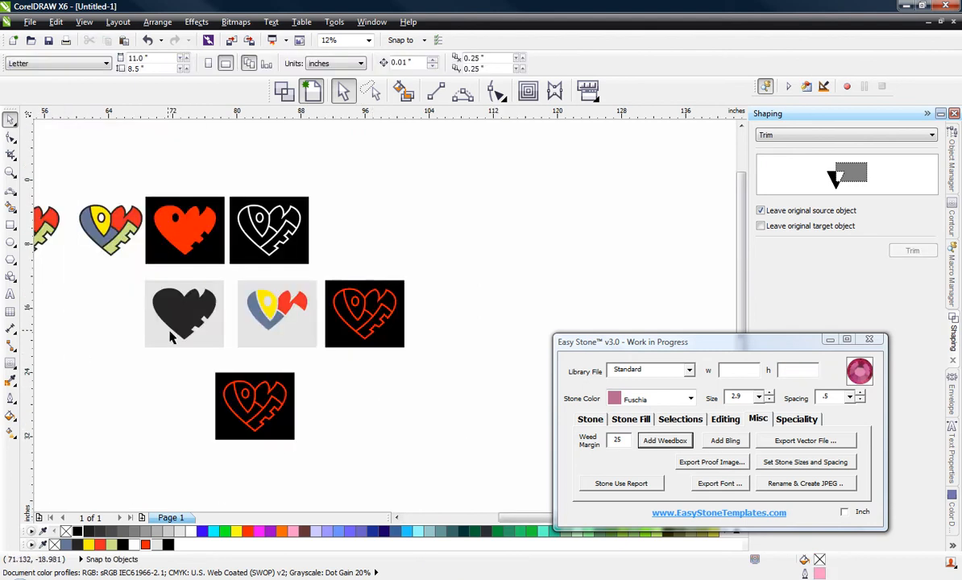
{"action": "scroll", "coordinate": [346, 326], "scroll_direction": "up", "scroll_amount": 2}
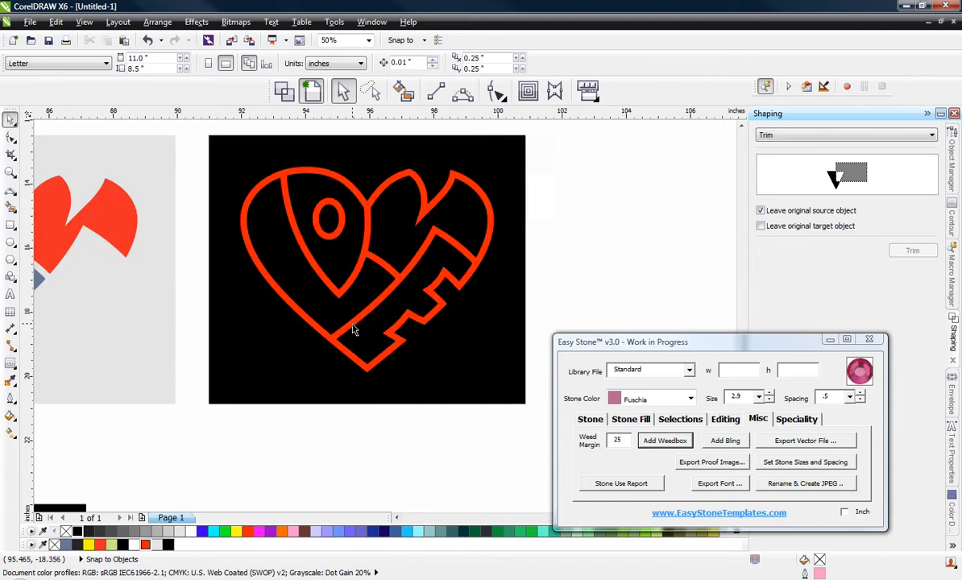
{"action": "scroll", "coordinate": [322, 314], "scroll_direction": "down", "scroll_amount": 1}
{"action": "scroll", "coordinate": [161, 298], "scroll_direction": "up", "scroll_amount": 1}
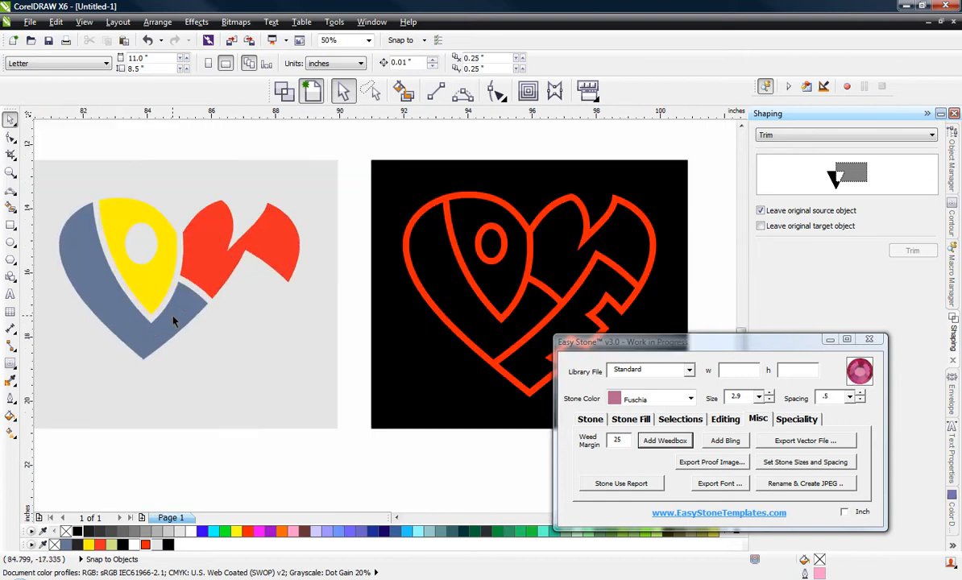
{"action": "scroll", "coordinate": [173, 321], "scroll_direction": "down", "scroll_amount": 1}
{"action": "scroll", "coordinate": [345, 339], "scroll_direction": "up", "scroll_amount": 1}
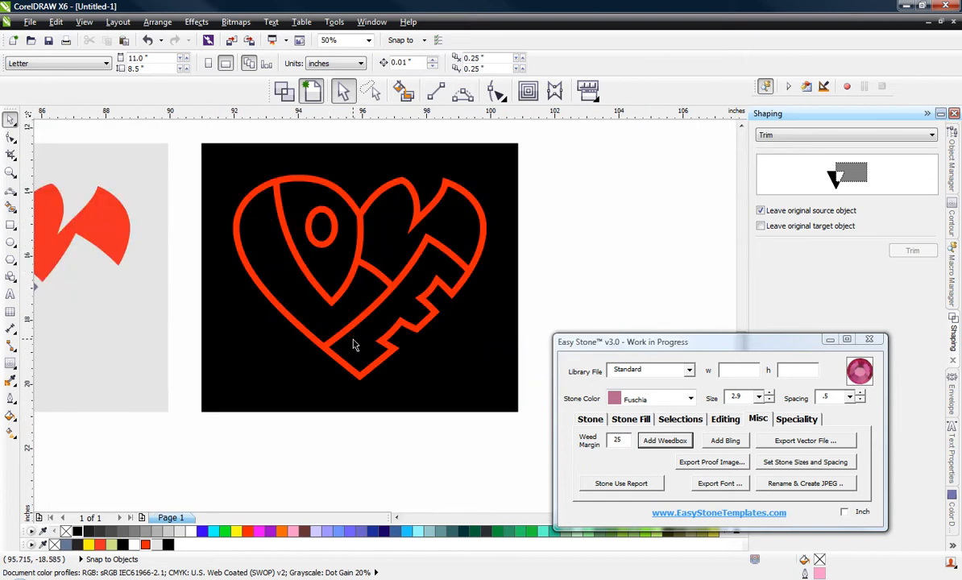
{"action": "left_click", "coordinate": [345, 336]}
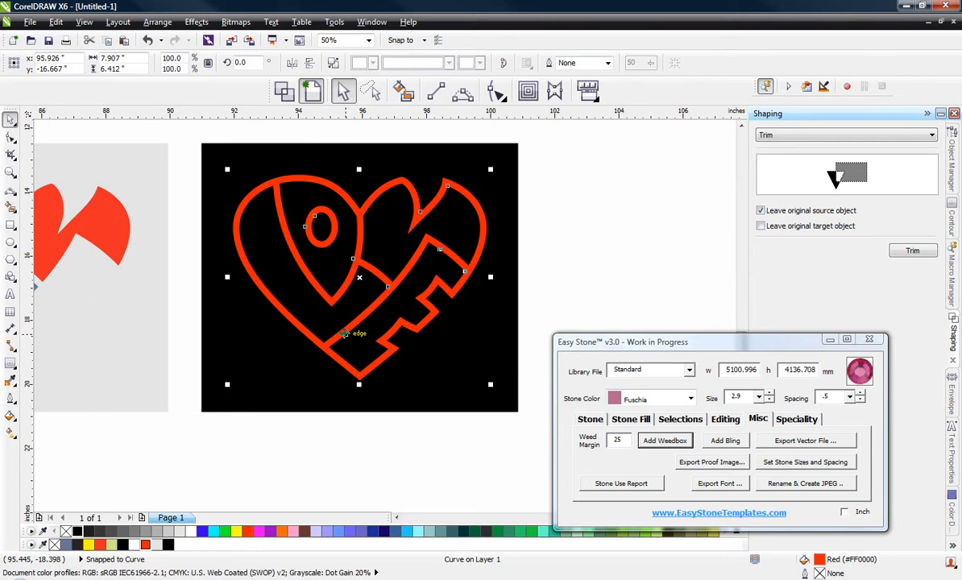
{"action": "right_click", "coordinate": [345, 336]}
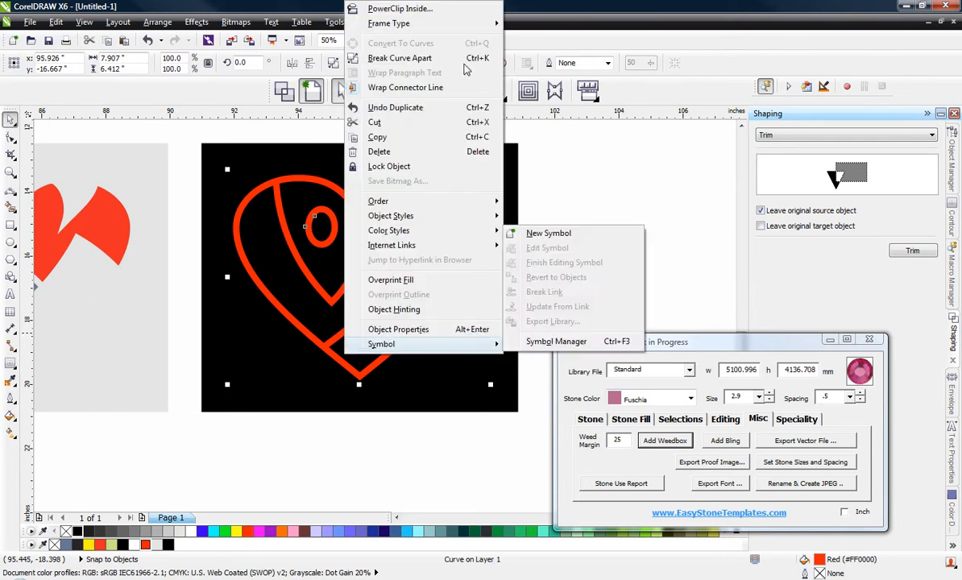
{"action": "left_click", "coordinate": [460, 63]}
{"action": "left_click", "coordinate": [612, 272]}
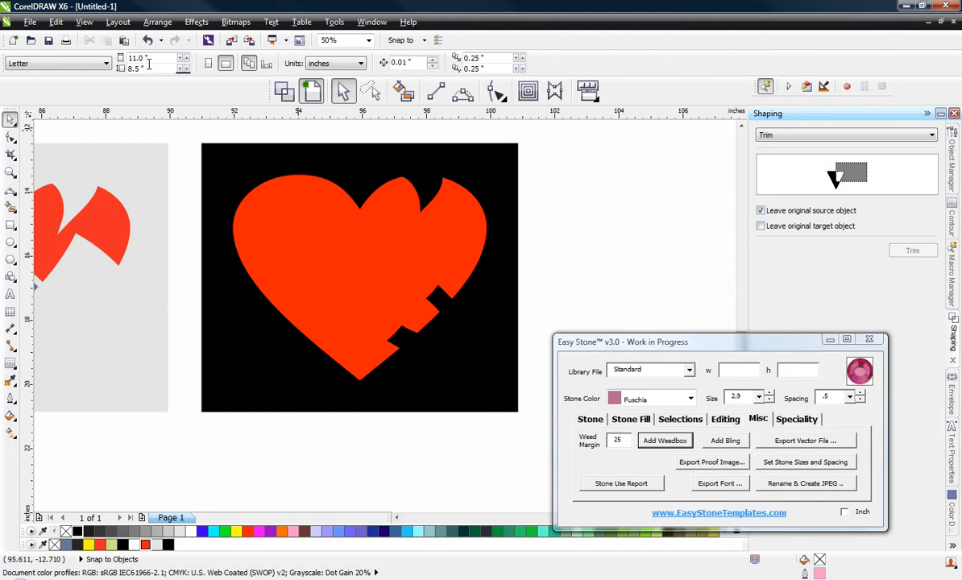
Step: Switch to wireframe view and delete the outer contour of the broken-apart heart
{"action": "left_click", "coordinate": [284, 93]}
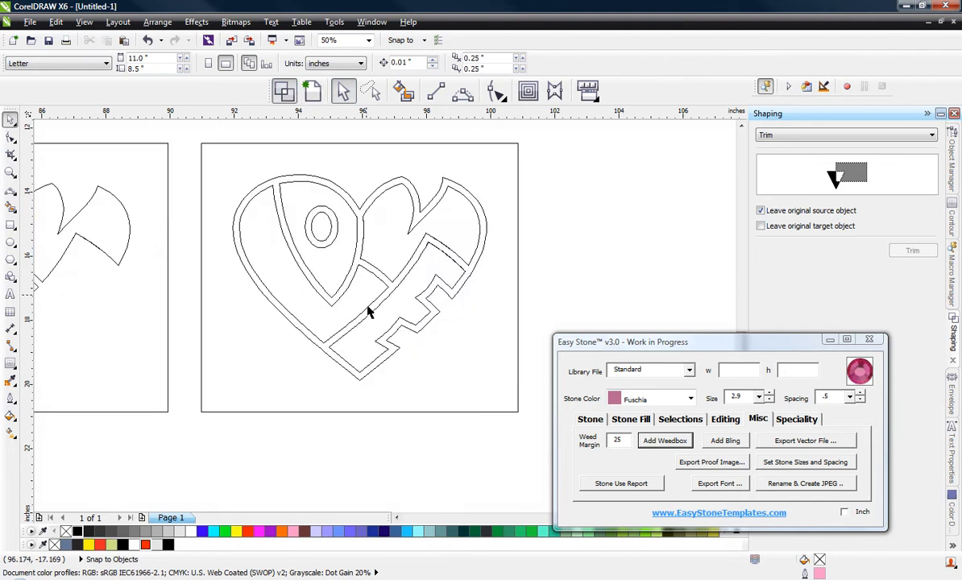
{"action": "left_click", "coordinate": [371, 351]}
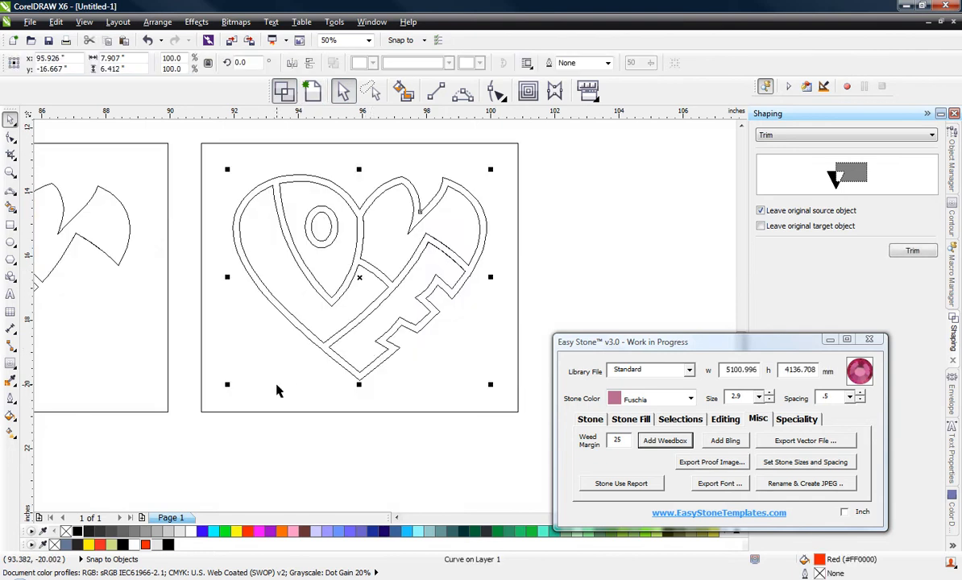
{"action": "left_click", "coordinate": [335, 475]}
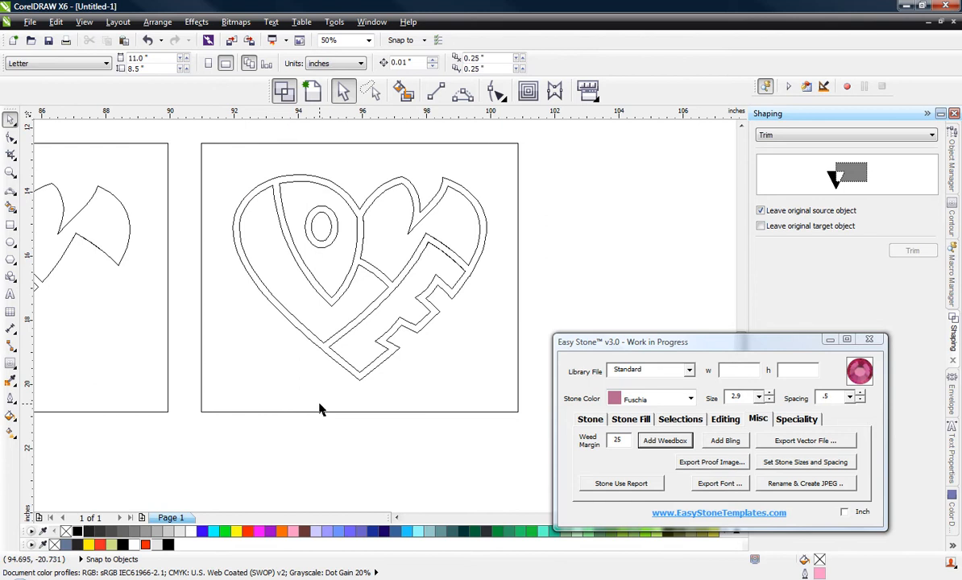
{"action": "left_click", "coordinate": [276, 309]}
{"action": "key", "text": "Delete"}
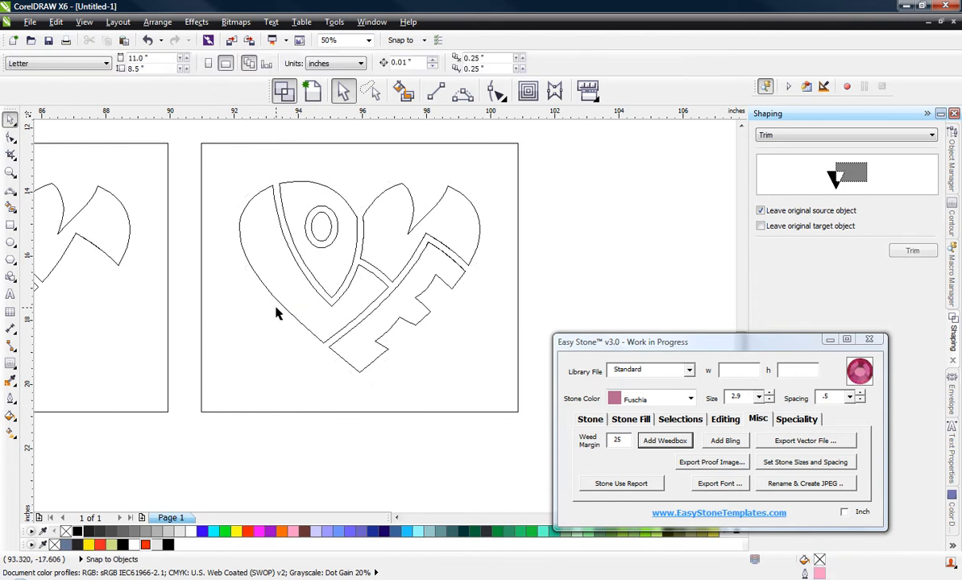
Step: Try to move the letter E's contour away from the heart, and undo the move
{"action": "left_click", "coordinate": [394, 309]}
{"action": "left_click_drag", "start_coordinate": [394, 309], "coordinate": [323, 391]}
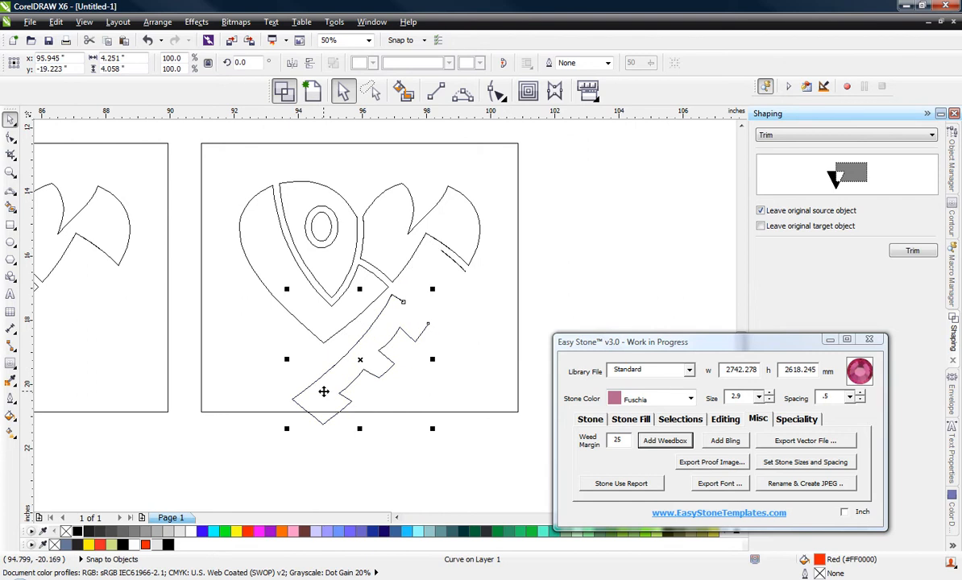
{"action": "key", "text": "ctrl+z"}
Step: Examine the upper edge of the letter E's contour for gaps
{"action": "scroll", "coordinate": [447, 259], "scroll_direction": "up", "scroll_amount": 2}
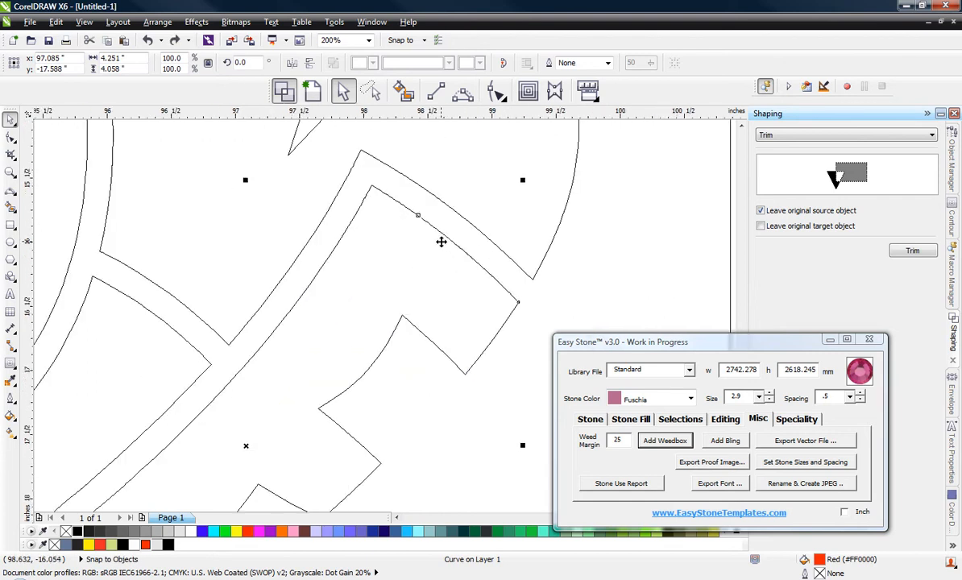
{"action": "scroll", "coordinate": [440, 242], "scroll_direction": "up", "scroll_amount": 2}
{"action": "scroll", "coordinate": [410, 210], "scroll_direction": "down", "scroll_amount": 3}
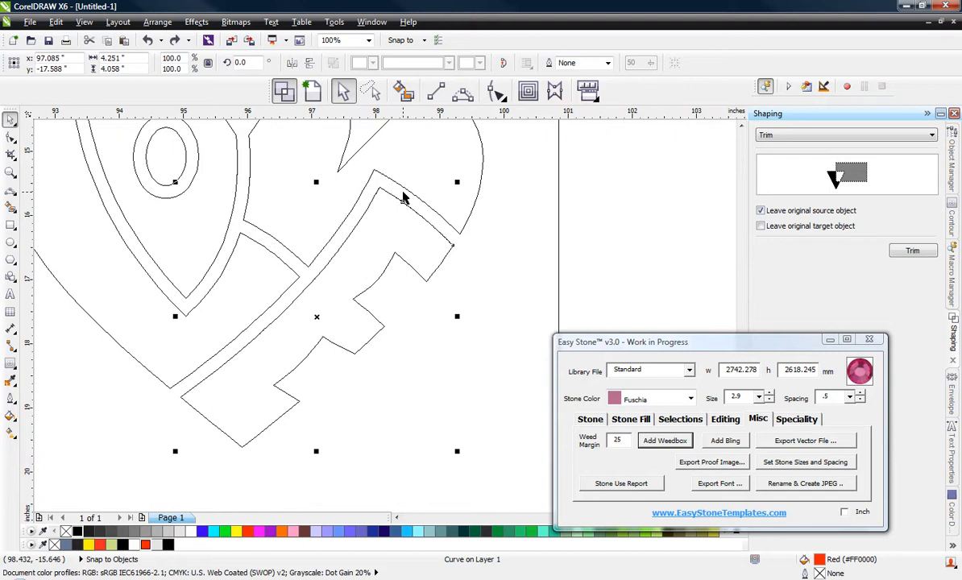
{"action": "scroll", "coordinate": [405, 197], "scroll_direction": "up", "scroll_amount": 4}
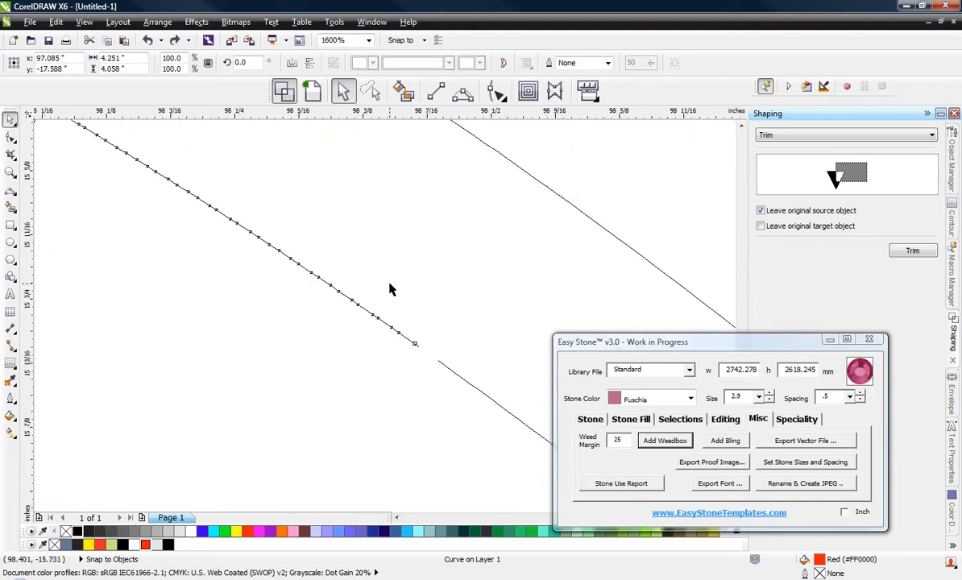
{"action": "scroll", "coordinate": [390, 289], "scroll_direction": "down", "scroll_amount": 3}
{"action": "scroll", "coordinate": [408, 314], "scroll_direction": "up", "scroll_amount": 1}
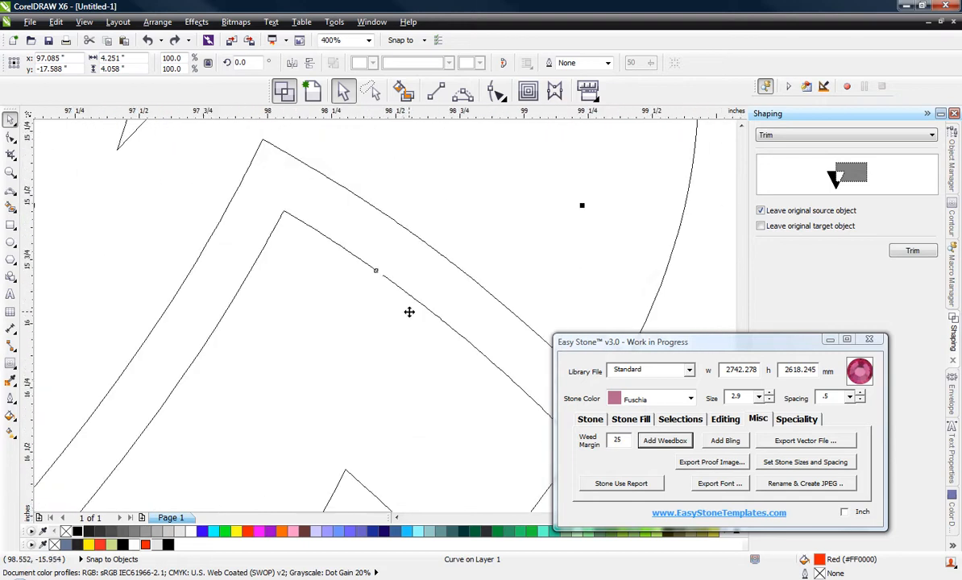
{"action": "scroll", "coordinate": [409, 312], "scroll_direction": "up", "scroll_amount": 1}
{"action": "scroll", "coordinate": [380, 262], "scroll_direction": "down", "scroll_amount": 2}
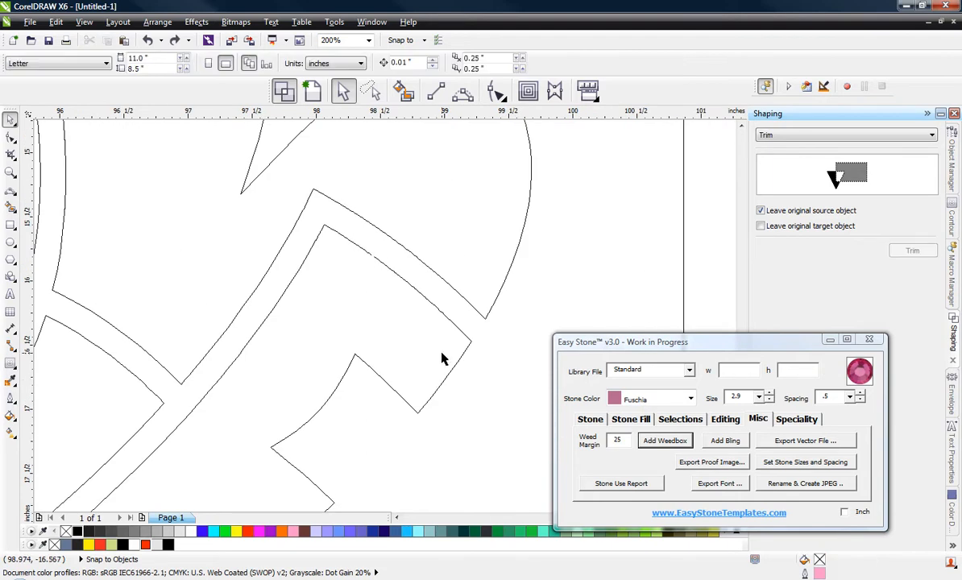
{"action": "scroll", "coordinate": [443, 361], "scroll_direction": "down", "scroll_amount": 1}
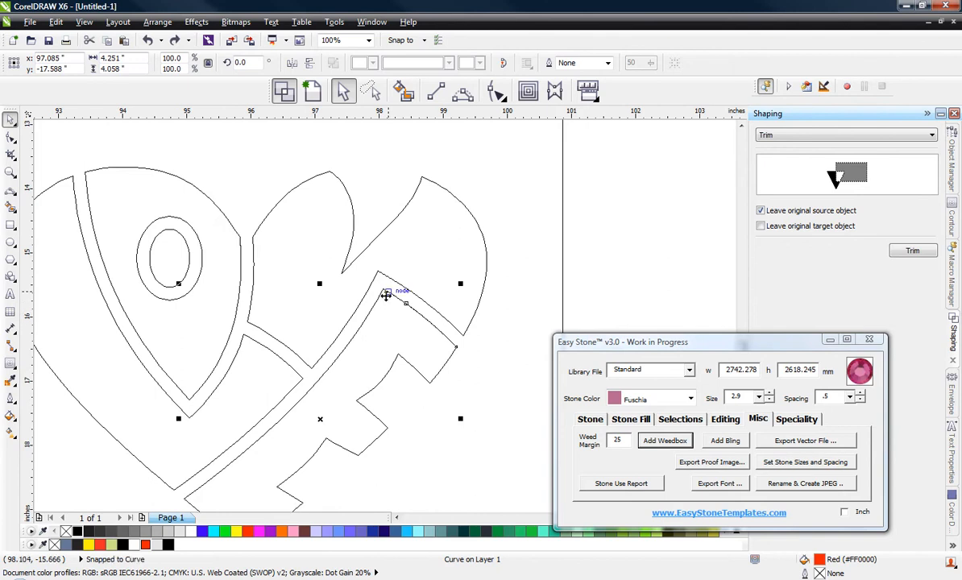
{"action": "key", "text": "Escape"}
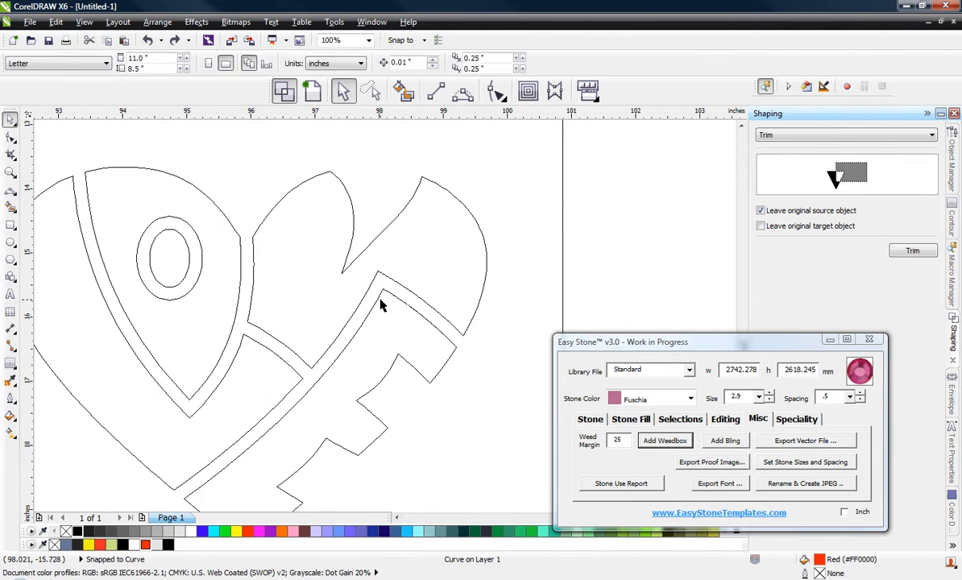
{"action": "left_click", "coordinate": [381, 299]}
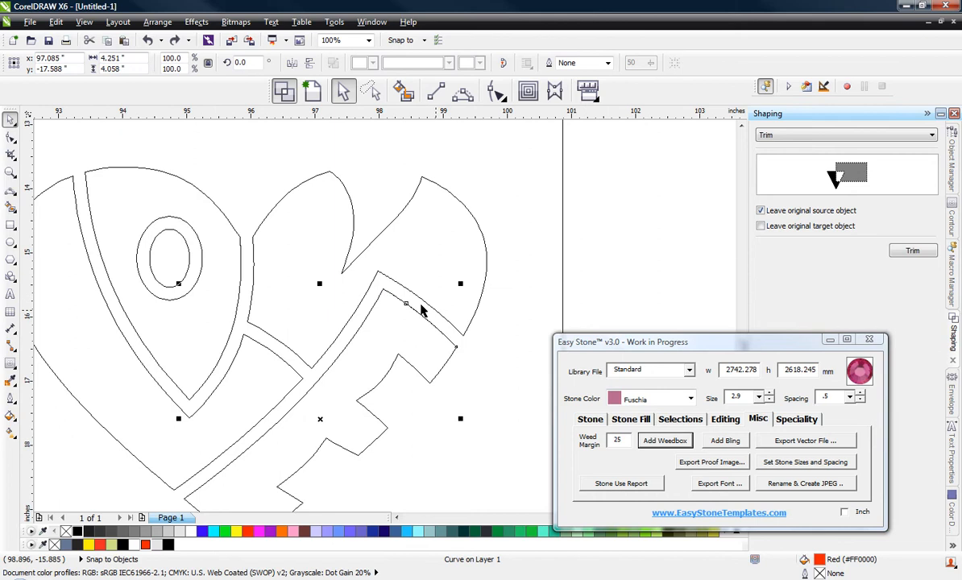
{"action": "key", "text": "Escape"}
{"action": "left_click_drag", "start_coordinate": [382, 300], "coordinate": [381, 364]}
{"action": "key", "text": "ctrl+z"}
Step: Select both pieces of the letter E's contour and join their paths
{"action": "left_click", "coordinate": [429, 325], "text": "shift"}
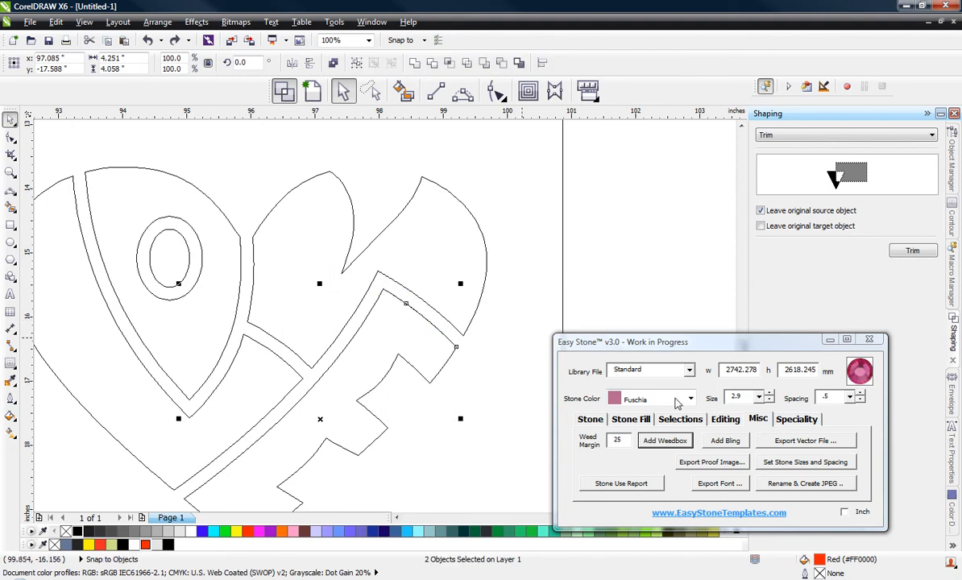
{"action": "left_click", "coordinate": [726, 419]}
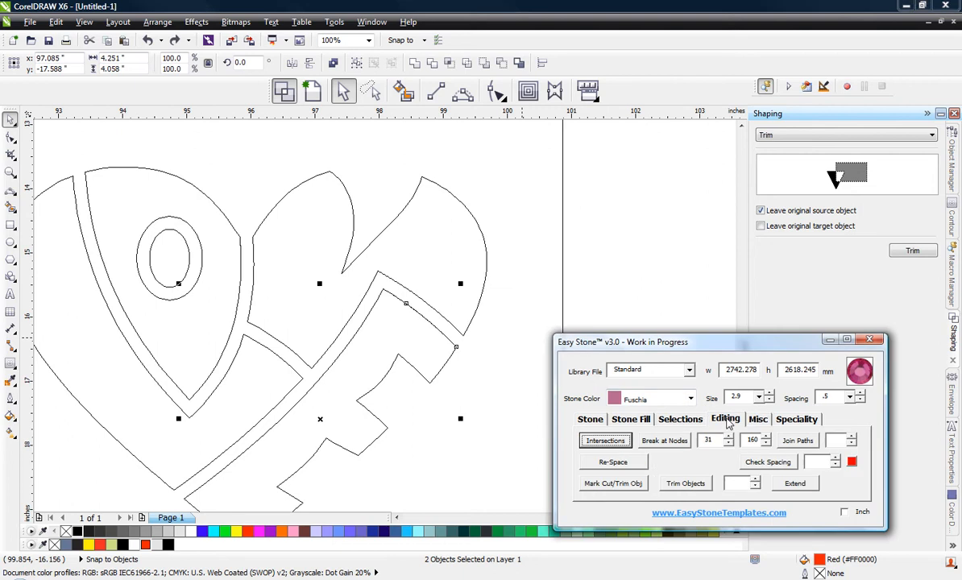
{"action": "left_click", "coordinate": [798, 445]}
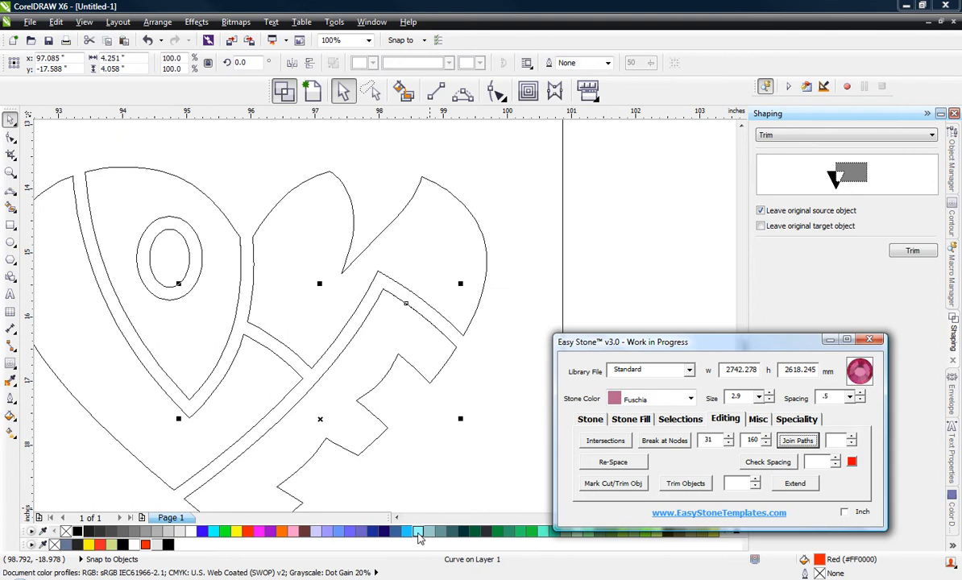
Step: Fill the joined letter E with light cyan (#99FFFF) and switch back to the full-colour view
{"action": "left_click", "coordinate": [418, 531]}
{"action": "left_click", "coordinate": [312, 87]}
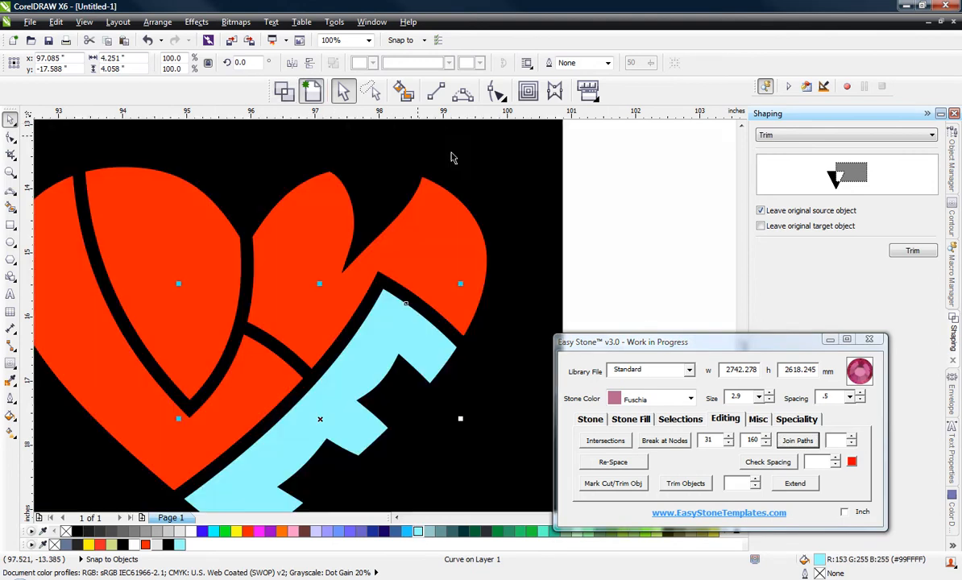
{"action": "left_click", "coordinate": [580, 204]}
{"action": "scroll", "coordinate": [578, 206], "scroll_direction": "down", "scroll_amount": 1}
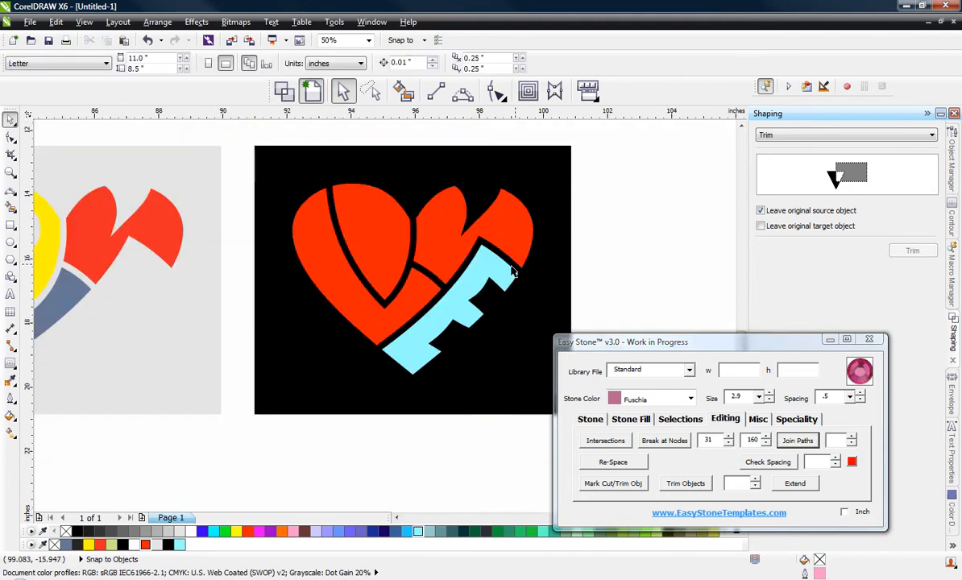
Step: Group the light cyan letter E with its black weedbox
{"action": "left_click", "coordinate": [477, 280]}
{"action": "scroll", "coordinate": [480, 284], "scroll_direction": "down", "scroll_amount": 2}
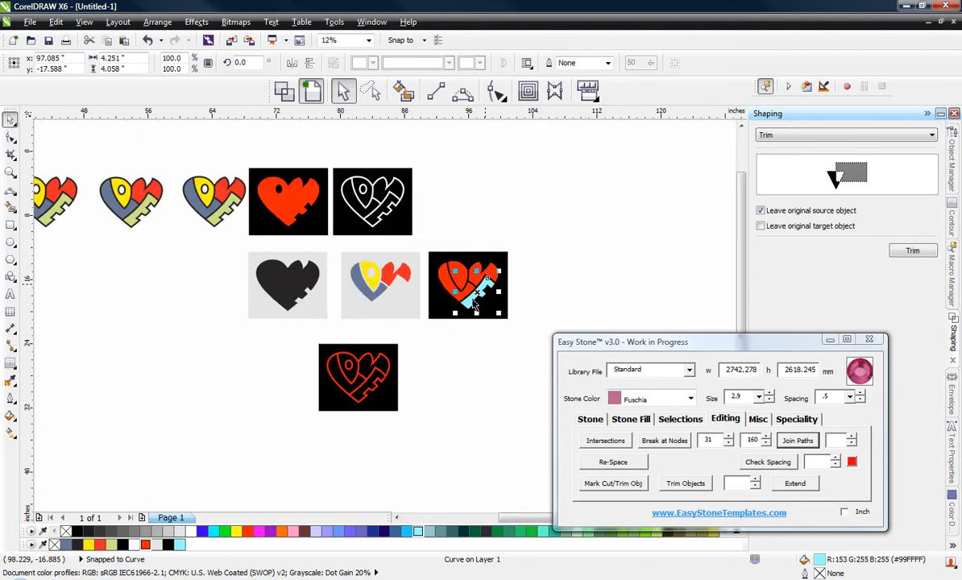
{"action": "scroll", "coordinate": [435, 334], "scroll_direction": "up", "scroll_amount": 1}
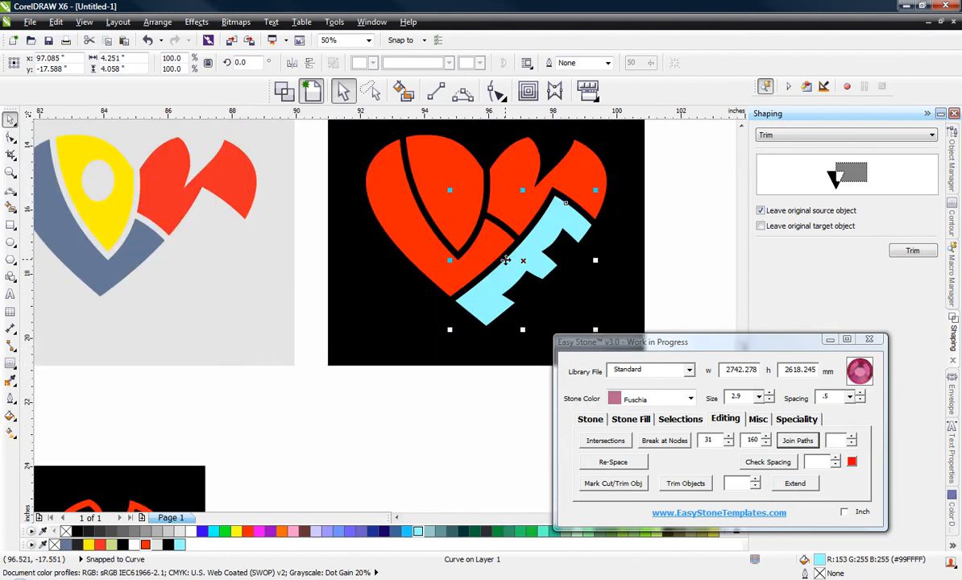
{"action": "scroll", "coordinate": [378, 242], "scroll_direction": "up", "scroll_amount": 1}
{"action": "left_click", "coordinate": [407, 344], "text": "shift"}
{"action": "scroll", "coordinate": [356, 404], "scroll_direction": "down", "scroll_amount": 1}
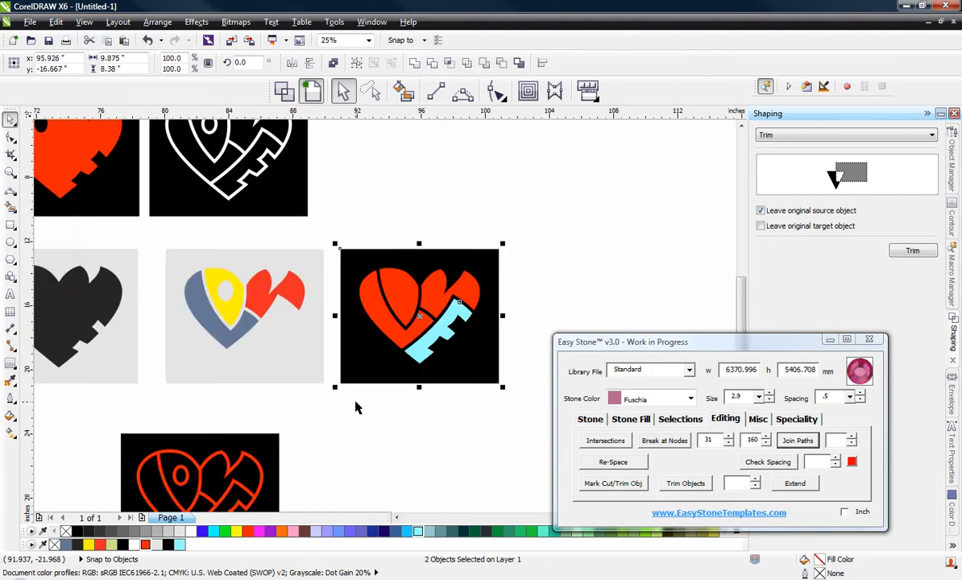
{"action": "scroll", "coordinate": [189, 337], "scroll_direction": "up", "scroll_amount": 1}
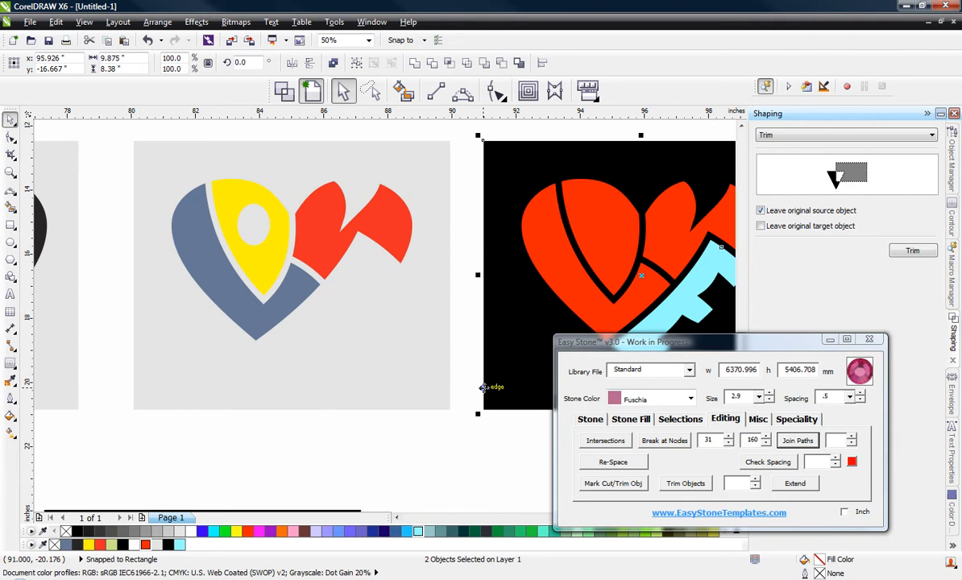
{"action": "key", "text": "ctrl+g"}
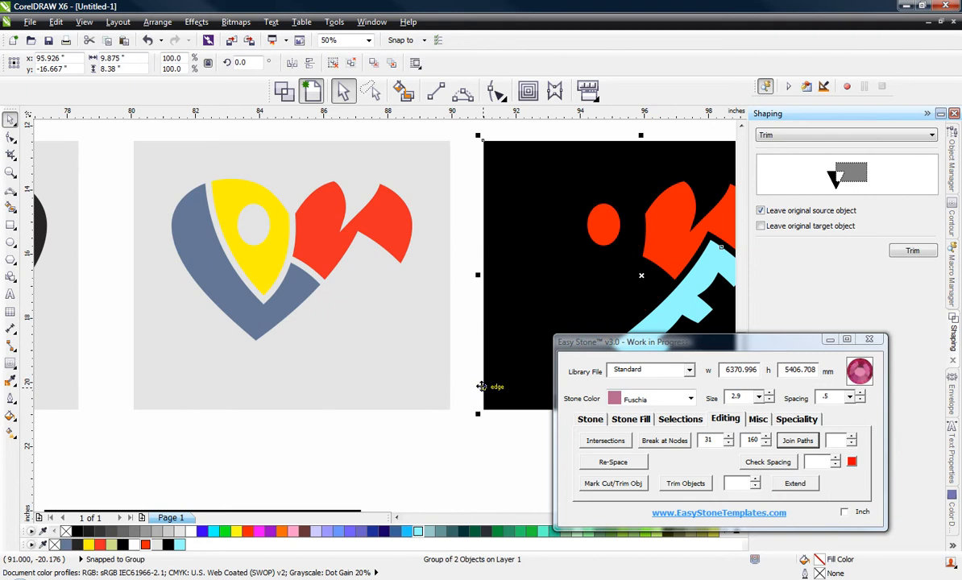
Step: Align the group's centre horizontally and vertically with the grey weedbox of the coloured letters
{"action": "left_click", "coordinate": [370, 379], "text": "shift"}
{"action": "key", "text": "c"}
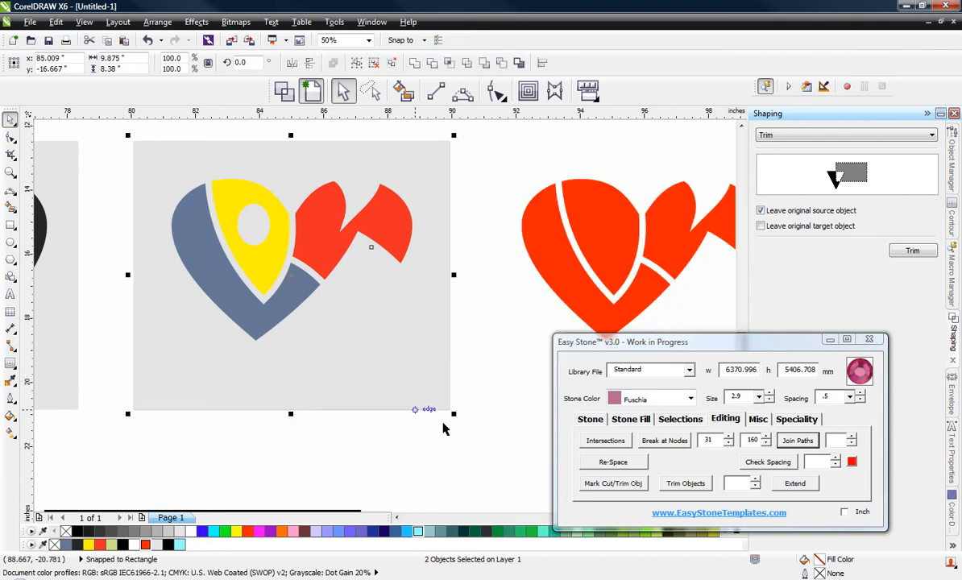
{"action": "key", "text": "e"}
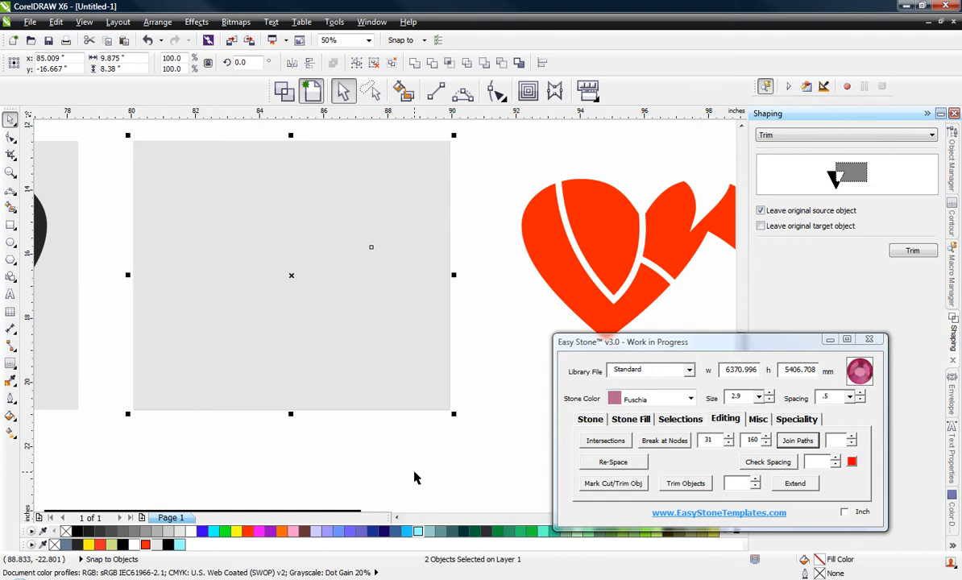
Step: Send the grey weedbox to the back of the layer and clear the selection
{"action": "left_click", "coordinate": [413, 408]}
{"action": "right_click", "coordinate": [414, 409]}
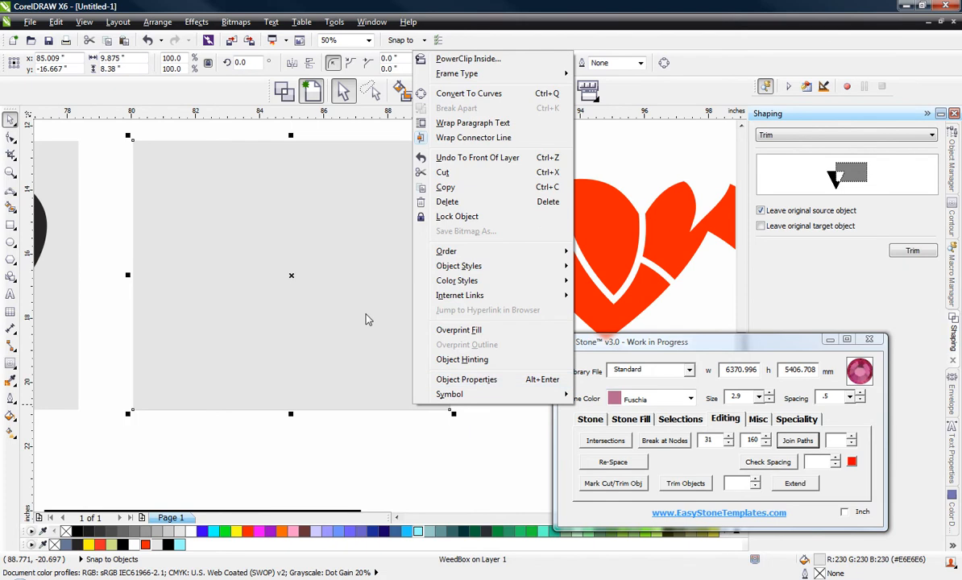
{"action": "left_click", "coordinate": [397, 426]}
{"action": "left_click", "coordinate": [401, 431]}
{"action": "left_click", "coordinate": [375, 365]}
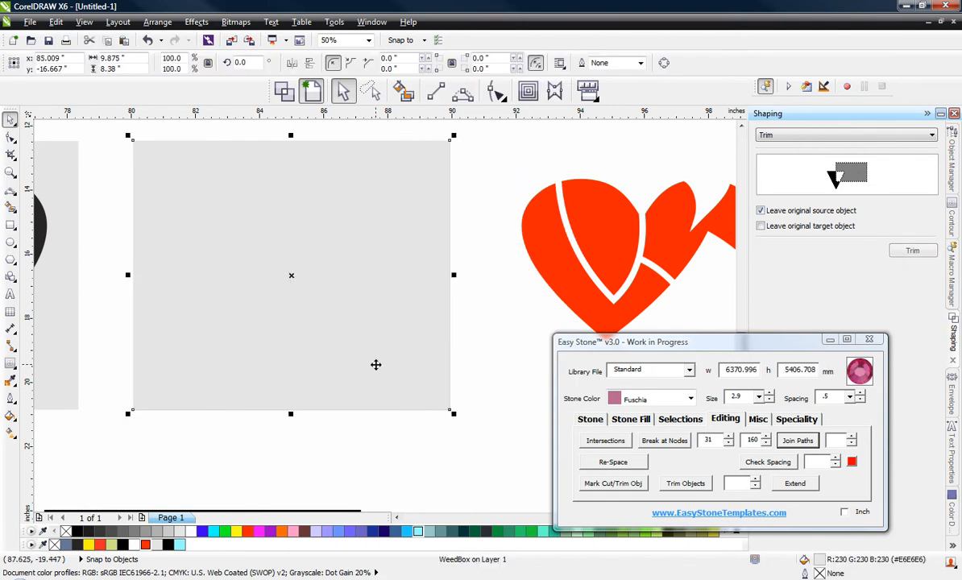
{"action": "key", "text": "shift+Page_Down"}
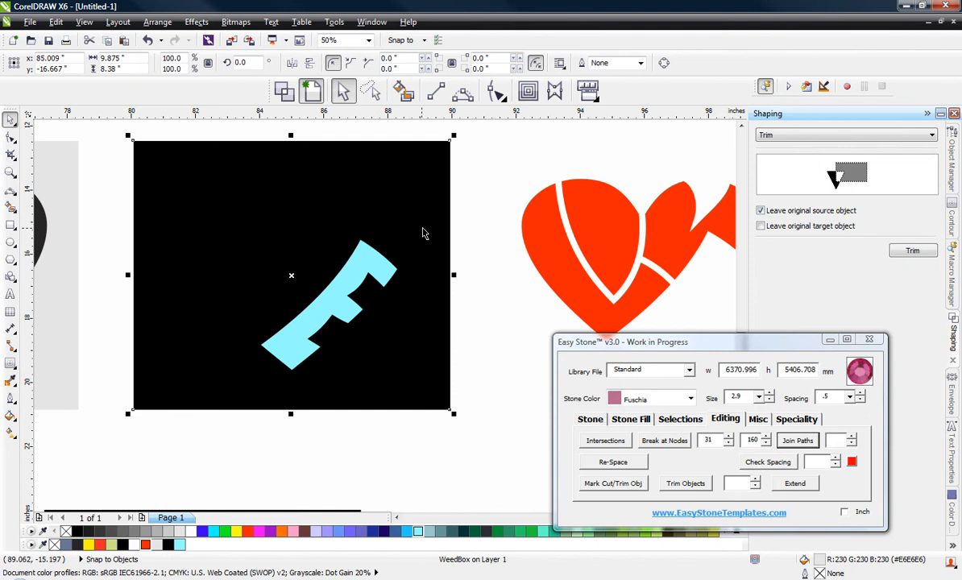
{"action": "left_click", "coordinate": [427, 413]}
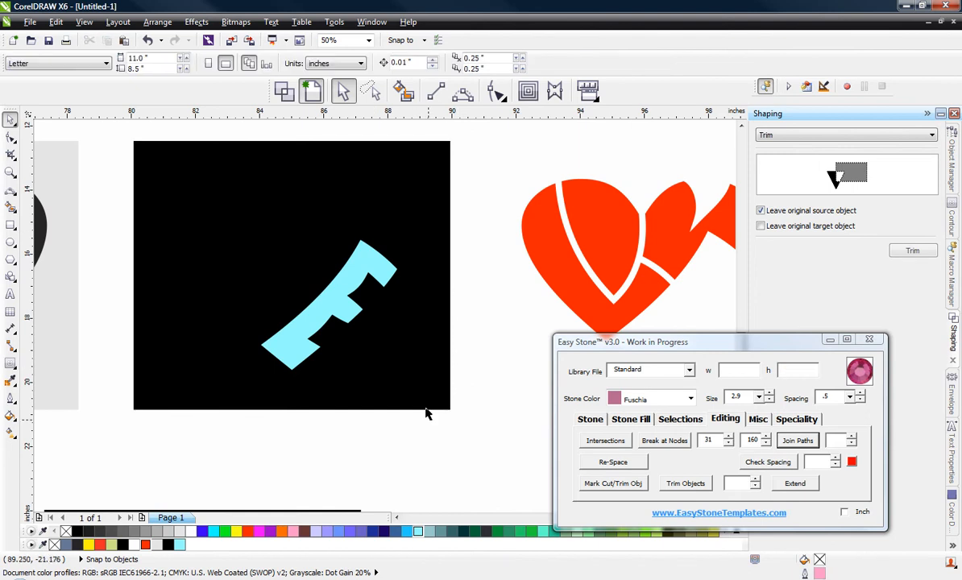
Step: Ungroup the letter E from its black weedbox and delete that weedbox
{"action": "left_click", "coordinate": [353, 370]}
{"action": "right_click", "coordinate": [353, 369]}
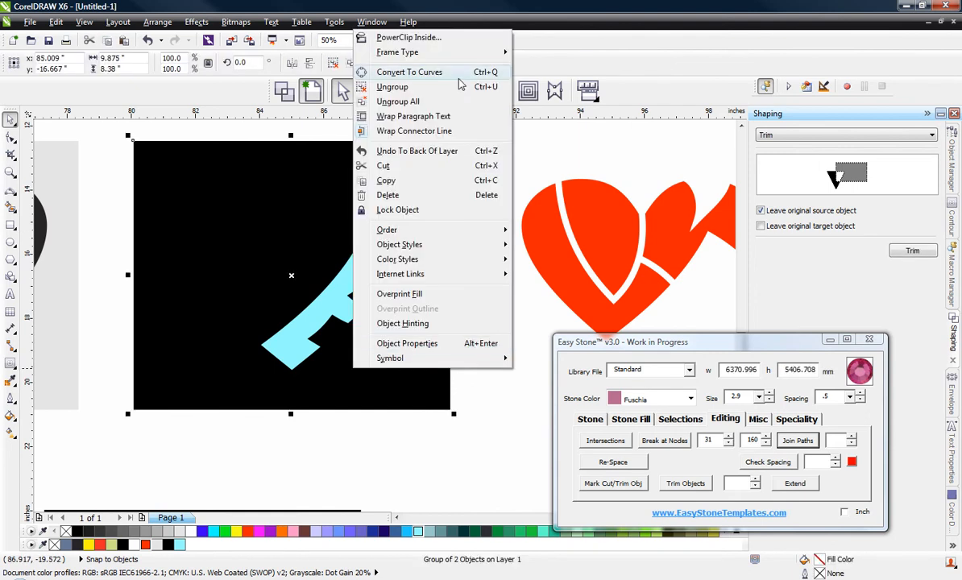
{"action": "left_click", "coordinate": [428, 85]}
{"action": "left_click", "coordinate": [482, 160]}
{"action": "left_click", "coordinate": [394, 167]}
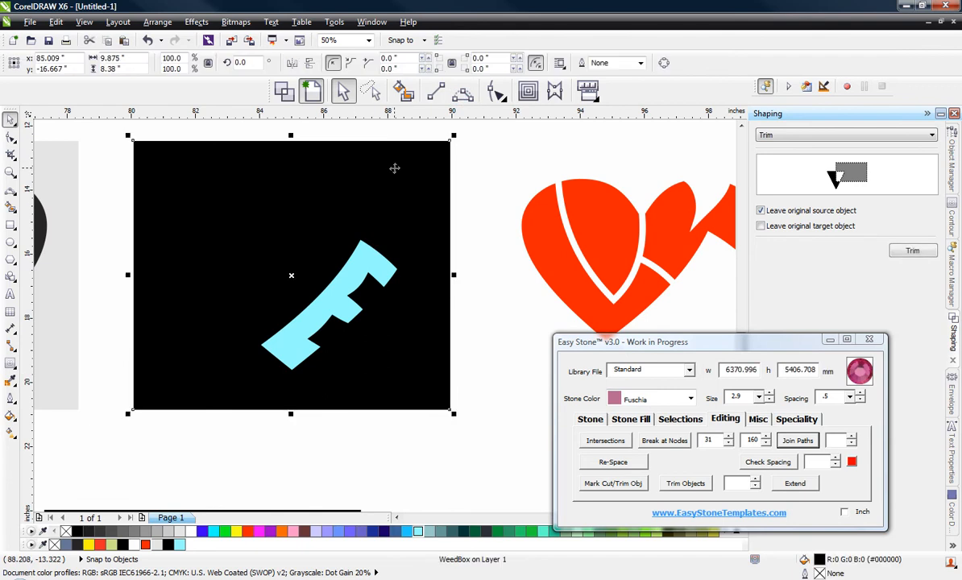
{"action": "key", "text": "Delete"}
Step: Fill the letter E in the coloured heart with Moon Green and clear the selection
{"action": "left_click", "coordinate": [344, 297]}
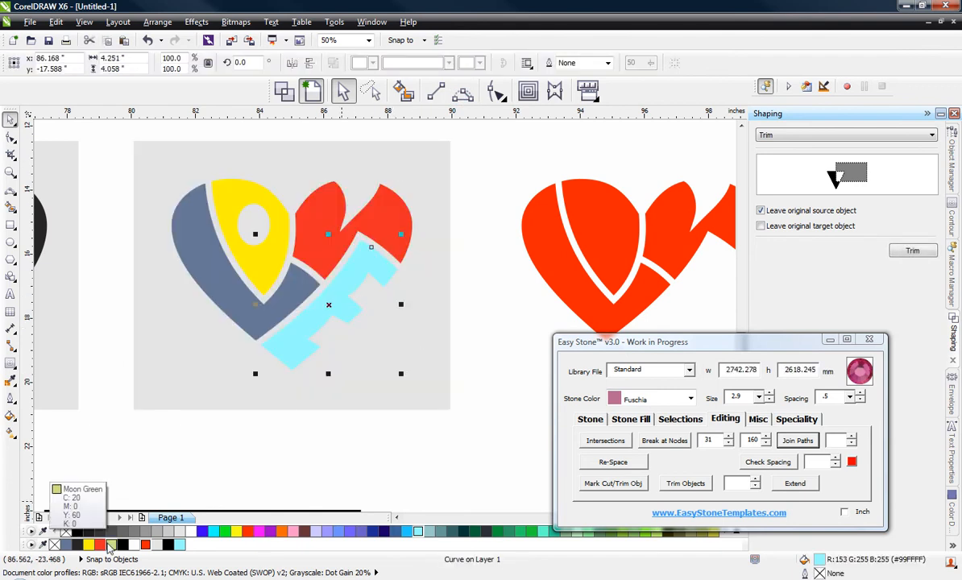
{"action": "left_click", "coordinate": [112, 545]}
{"action": "left_click", "coordinate": [484, 274]}
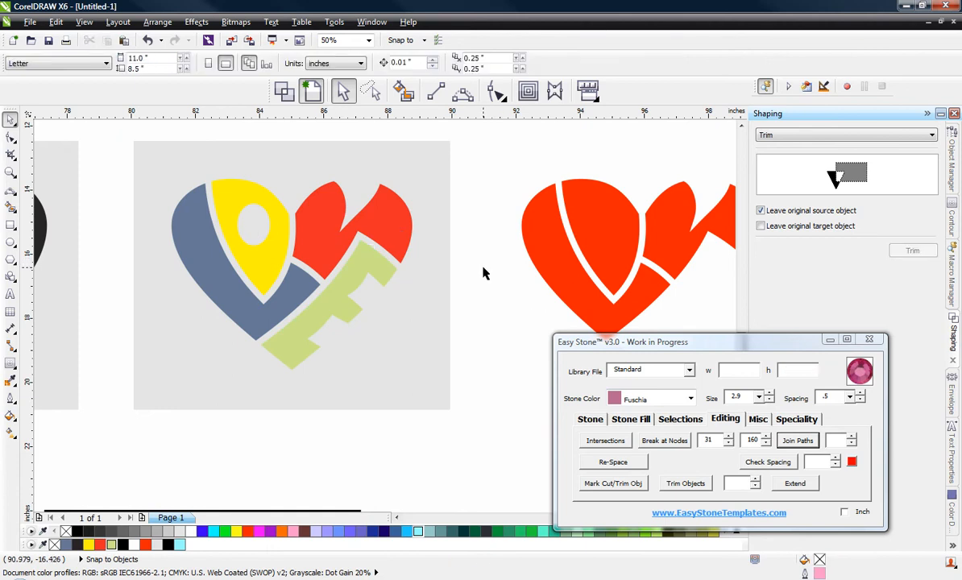
Step: Delete the leftover red letters beside the coloured heart's grey weedbox
{"action": "scroll", "coordinate": [484, 274], "scroll_direction": "down", "scroll_amount": 1}
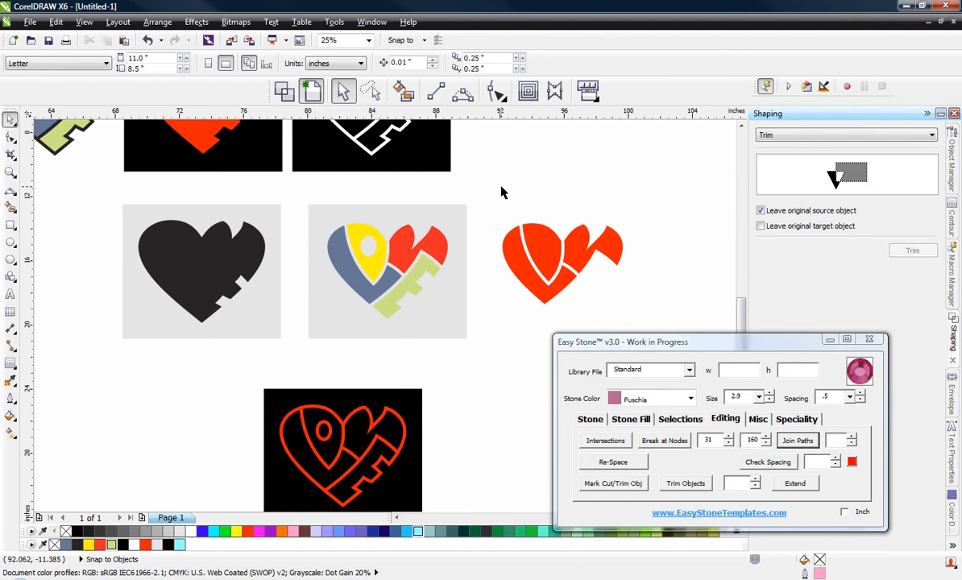
{"action": "left_click_drag", "start_coordinate": [476, 200], "coordinate": [723, 348]}
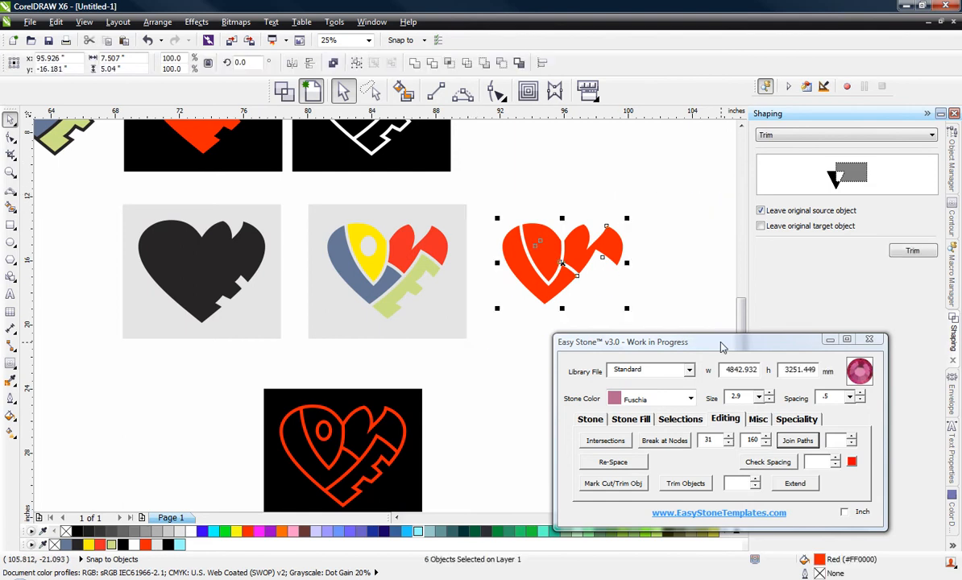
{"action": "key", "text": "Delete"}
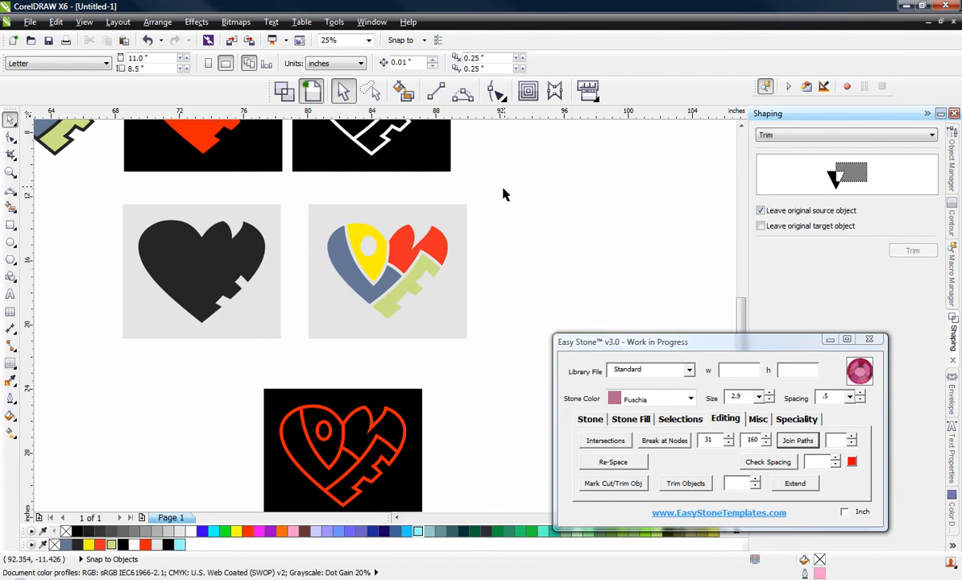
Step: Try to duplicate the coloured heart's grey weedbox and letter E beside the original, and delete the incomplete copy
{"action": "left_click_drag", "start_coordinate": [503, 195], "coordinate": [294, 344]}
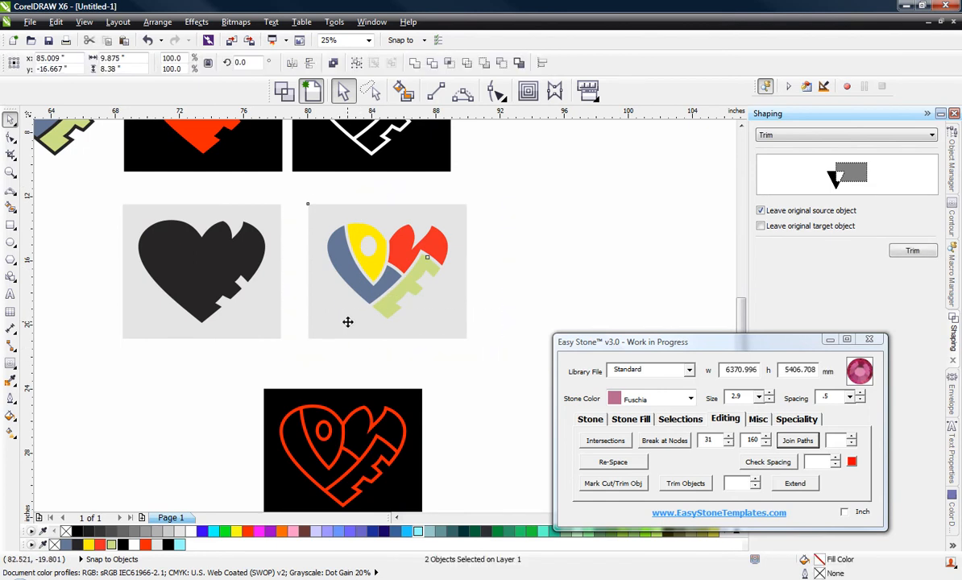
{"action": "left_click_drag", "start_coordinate": [347, 321], "coordinate": [562, 322]}
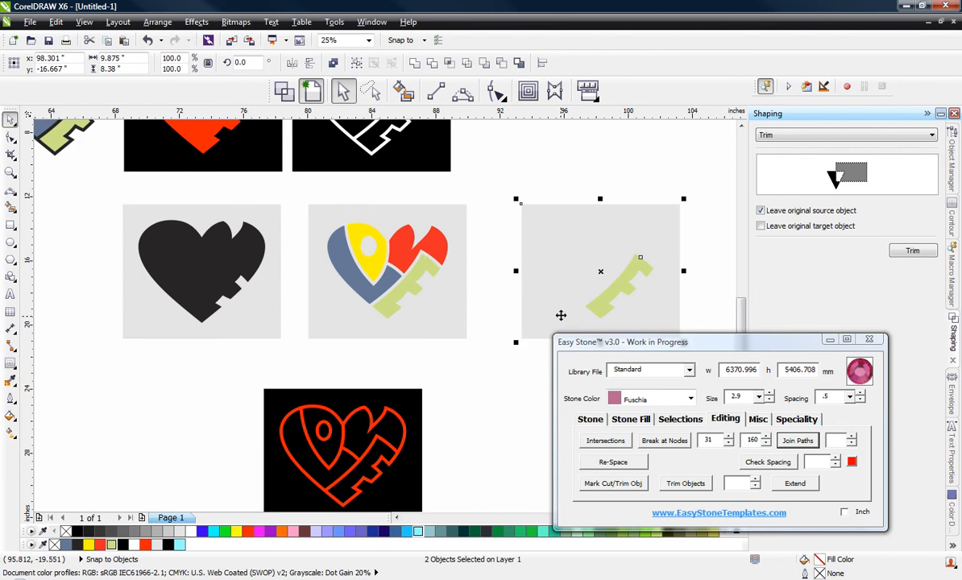
{"action": "left_click", "coordinate": [492, 261]}
{"action": "left_click_drag", "start_coordinate": [507, 187], "coordinate": [689, 375]}
{"action": "key", "text": "Delete"}
Step: Duplicate the complete coloured heart, all four letters and the grey weedbox, into the empty space beside the original
{"action": "left_click_drag", "start_coordinate": [502, 182], "coordinate": [294, 347]}
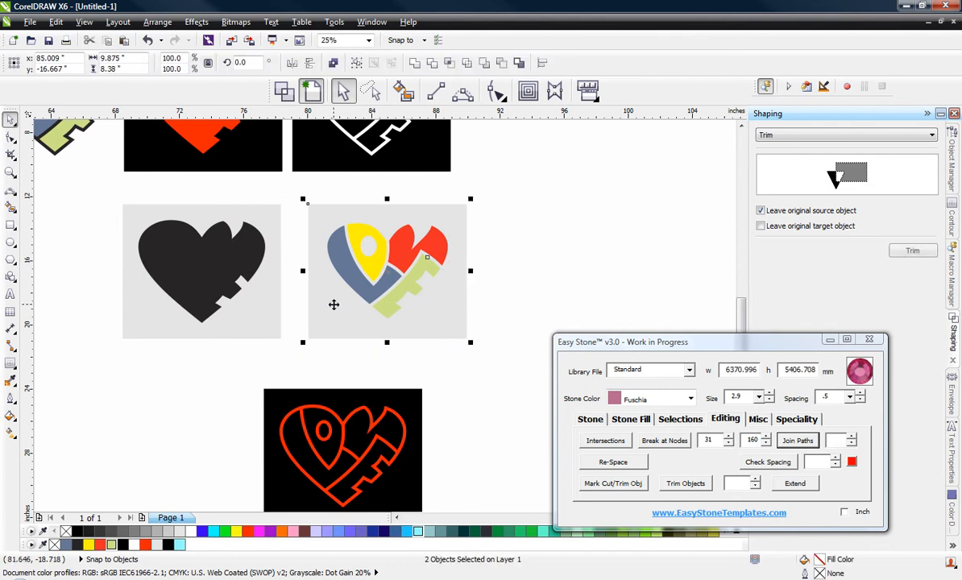
{"action": "left_click", "coordinate": [355, 232], "text": "shift"}
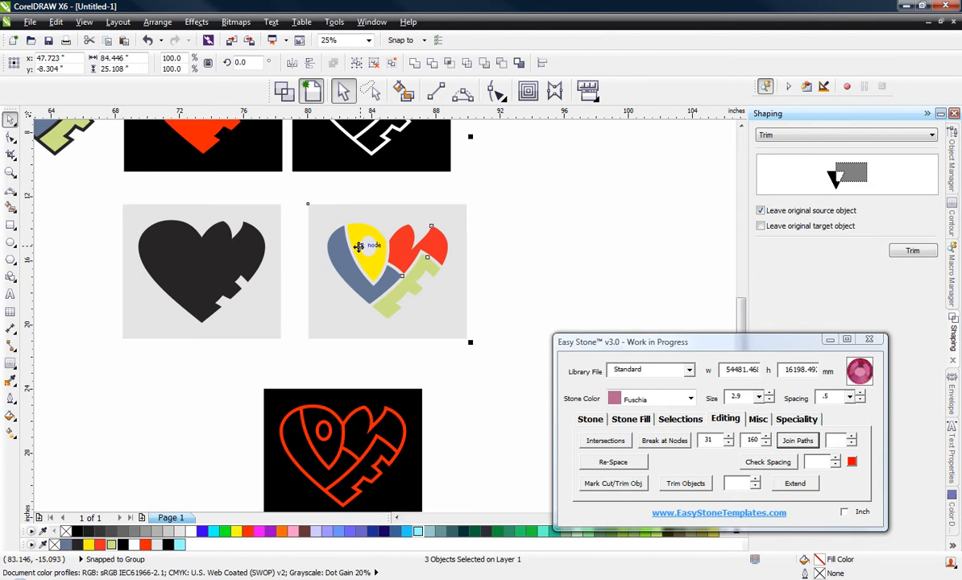
{"action": "left_click_drag", "start_coordinate": [365, 240], "coordinate": [576, 258]}
{"action": "left_click_drag", "start_coordinate": [560, 247], "coordinate": [551, 247]}
{"action": "left_click", "coordinate": [532, 159]}
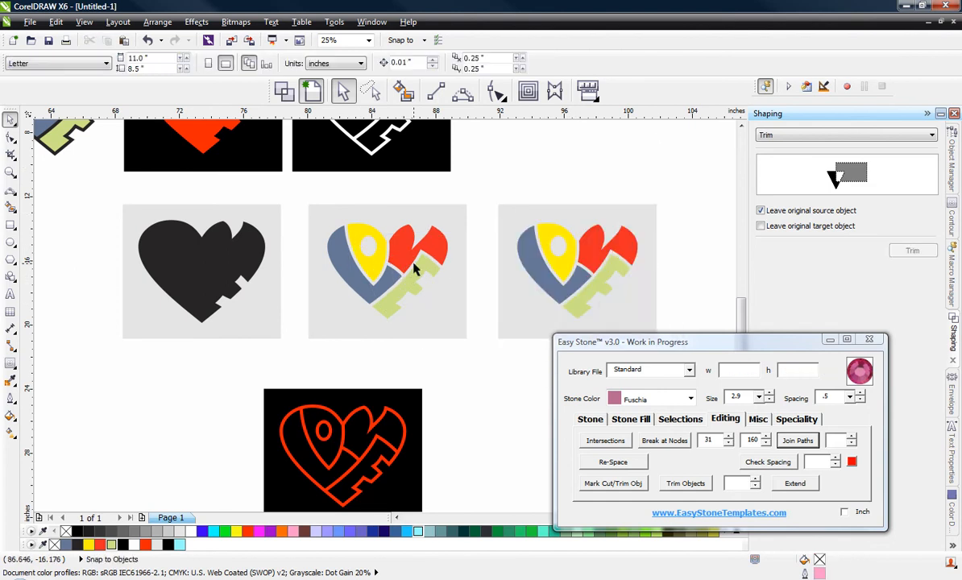
Step: Move the duplicated coloured heart with its grey weedbox next to the red outline heart on the black weedbox
{"action": "scroll", "coordinate": [407, 246], "scroll_direction": "down", "scroll_amount": 1}
{"action": "scroll", "coordinate": [519, 275], "scroll_direction": "up", "scroll_amount": 2}
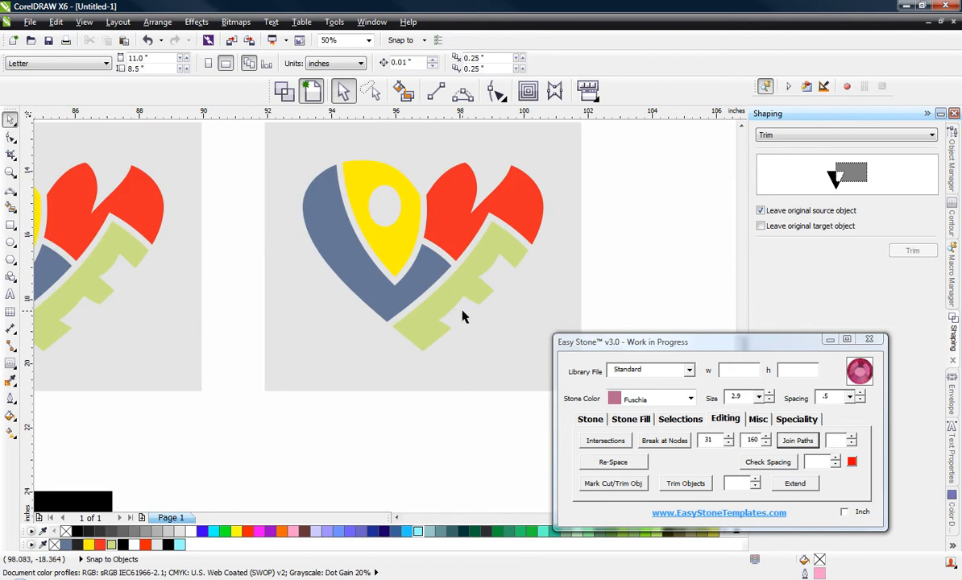
{"action": "scroll", "coordinate": [449, 274], "scroll_direction": "down", "scroll_amount": 1}
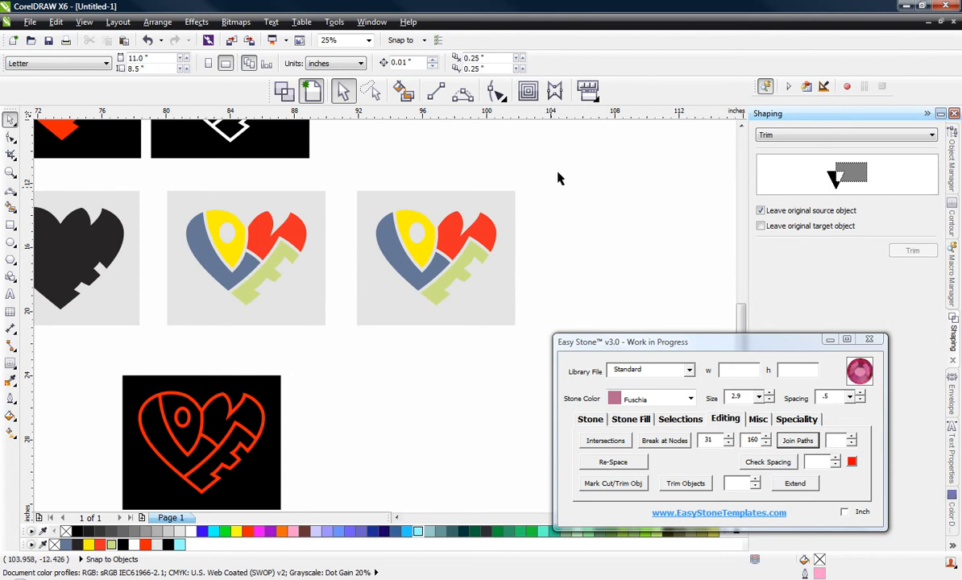
{"action": "left_click_drag", "start_coordinate": [561, 153], "coordinate": [337, 329]}
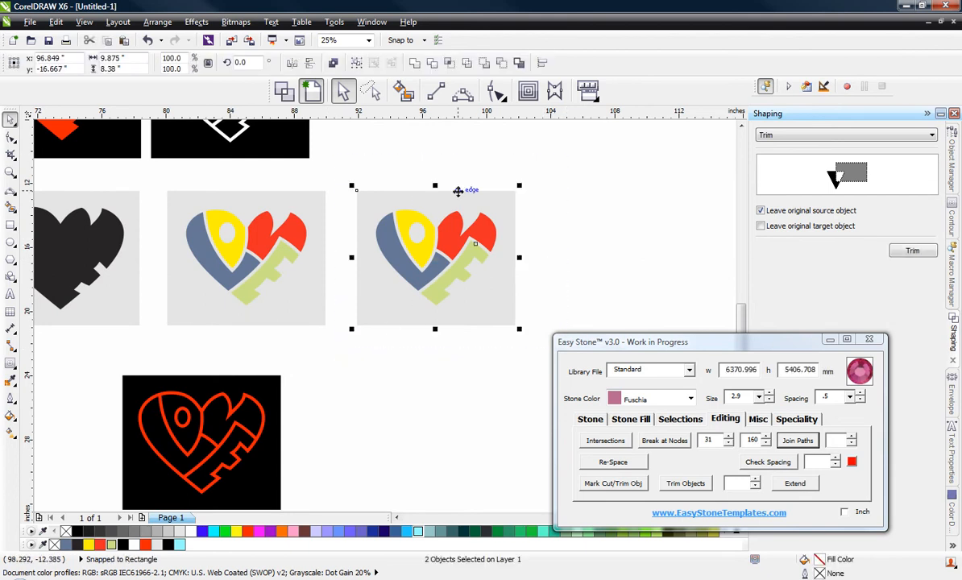
{"action": "left_click_drag", "start_coordinate": [458, 196], "coordinate": [393, 386]}
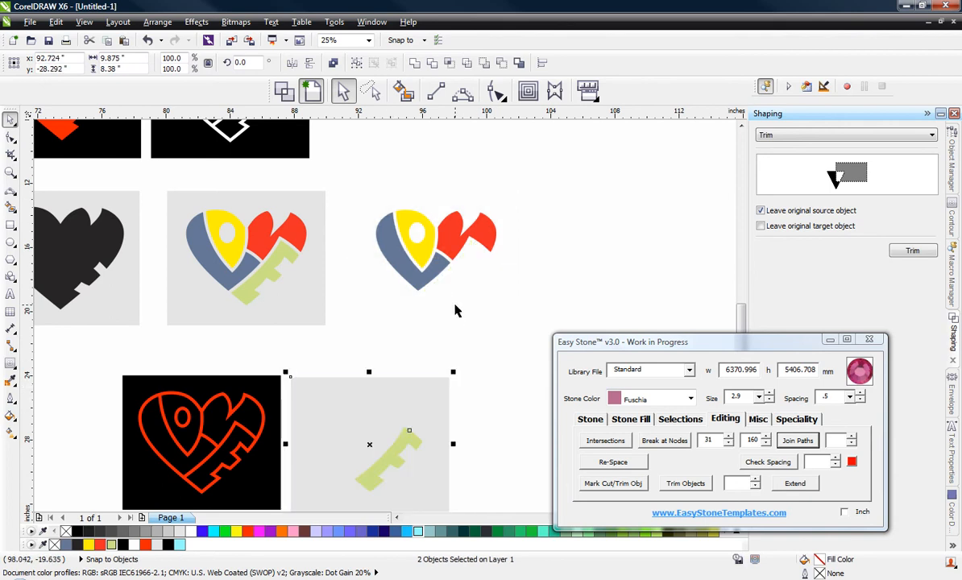
{"action": "key", "text": "ctrl+z"}
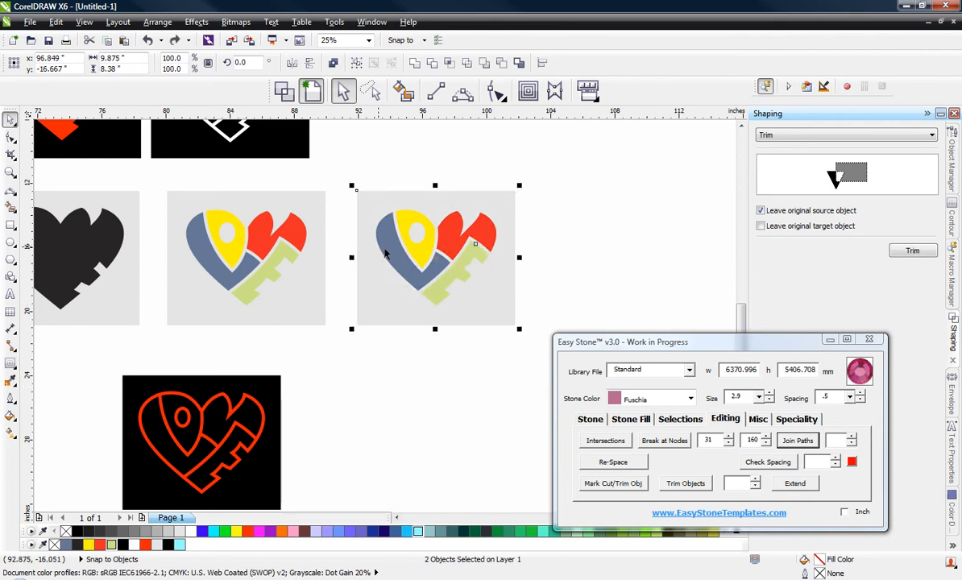
{"action": "left_click", "coordinate": [389, 255], "text": "shift"}
{"action": "left_click_drag", "start_coordinate": [388, 234], "coordinate": [329, 421]}
{"action": "left_click", "coordinate": [477, 328]}
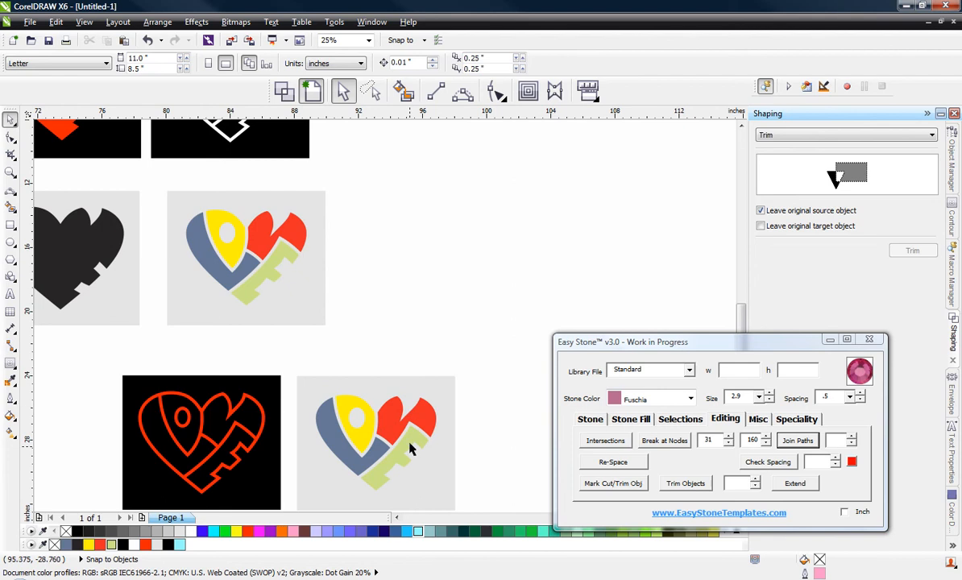
Step: Ungroup the grouped blue, yellow and red letters of the original coloured heart and clear the selection
{"action": "scroll", "coordinate": [492, 242], "scroll_direction": "down", "scroll_amount": 2}
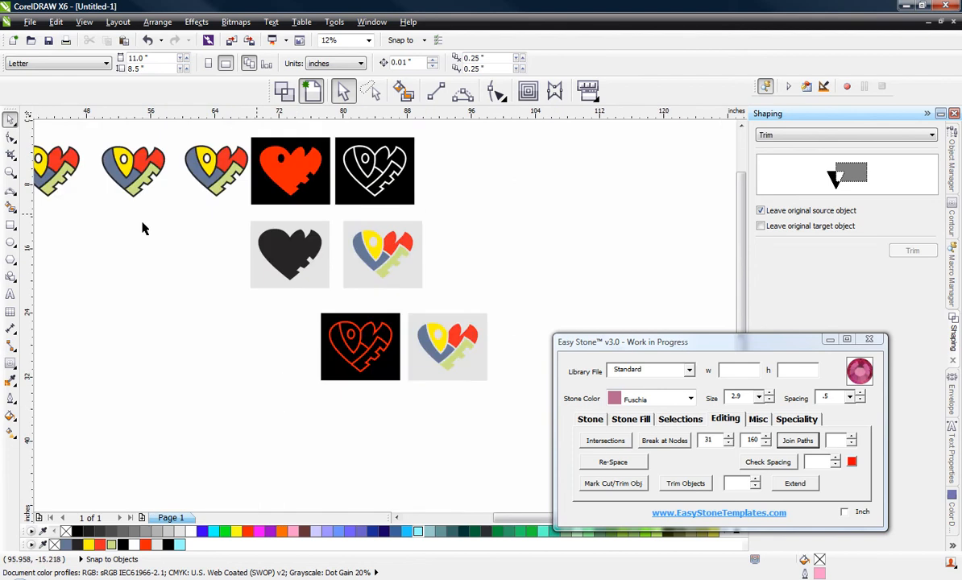
{"action": "scroll", "coordinate": [294, 241], "scroll_direction": "up", "scroll_amount": 2}
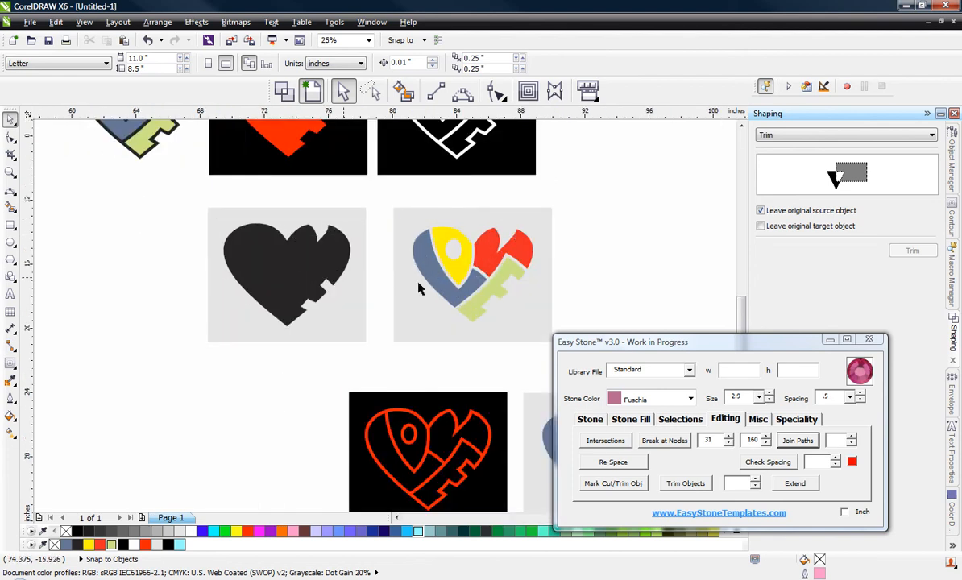
{"action": "left_click", "coordinate": [407, 251]}
{"action": "scroll", "coordinate": [424, 260], "scroll_direction": "up", "scroll_amount": 2}
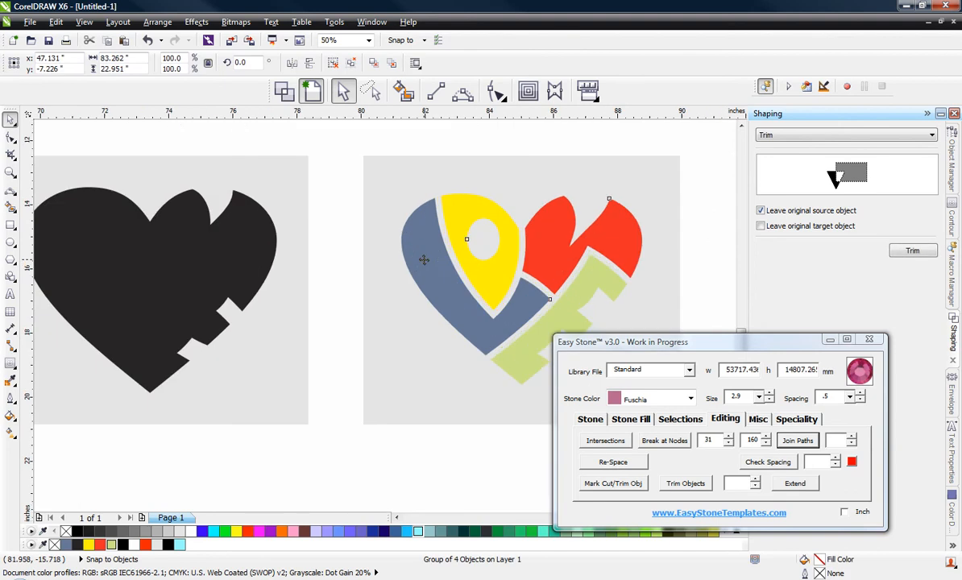
{"action": "right_click", "coordinate": [428, 260]}
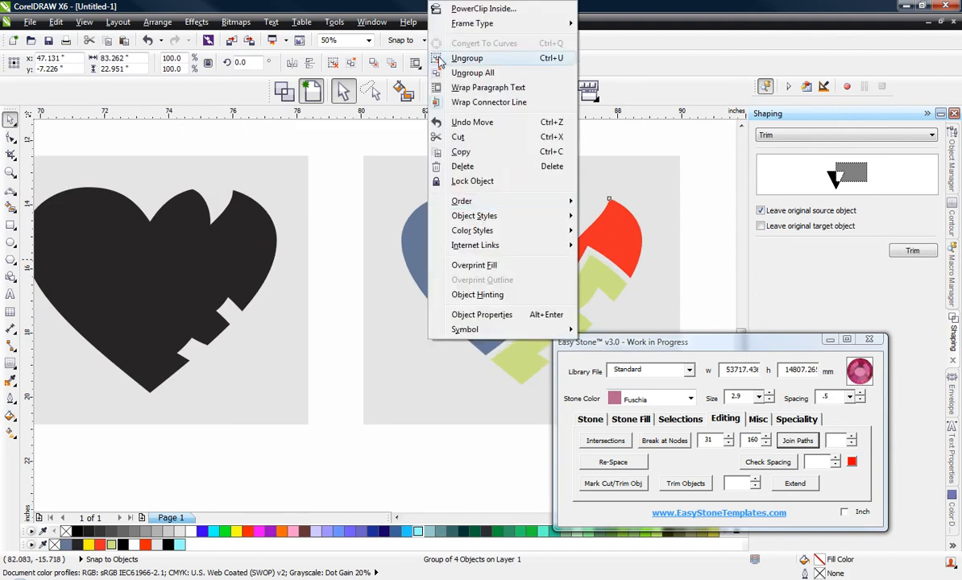
{"action": "left_click", "coordinate": [464, 66]}
{"action": "left_click", "coordinate": [330, 182]}
Step: Move the blue letter L and the yellow letter O onto the solid black heart, leaving a thin black border around each
{"action": "left_click", "coordinate": [428, 268]}
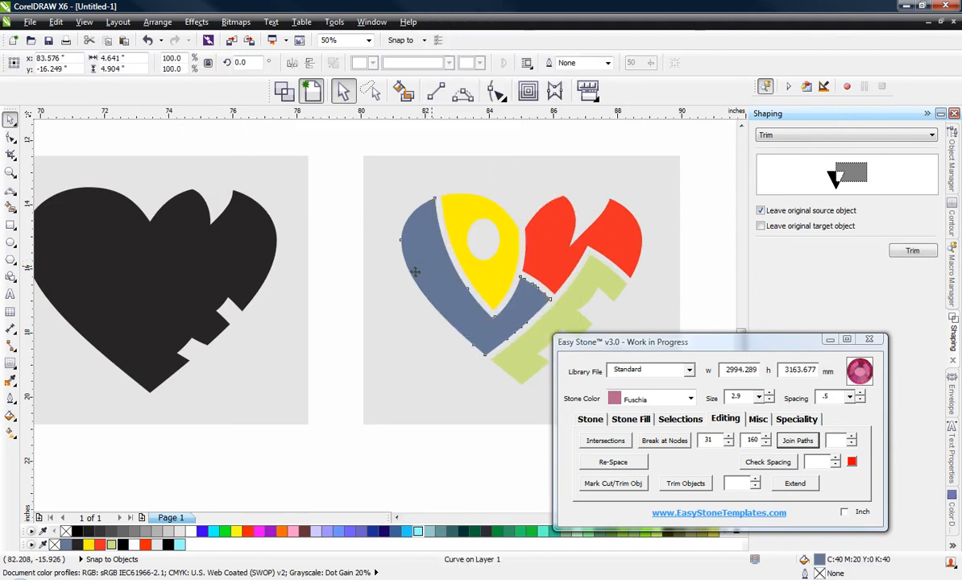
{"action": "left_click_drag", "start_coordinate": [428, 267], "coordinate": [62, 266]}
{"action": "scroll", "coordinate": [448, 295], "scroll_direction": "down", "scroll_amount": 2}
{"action": "scroll", "coordinate": [286, 281], "scroll_direction": "up", "scroll_amount": 2}
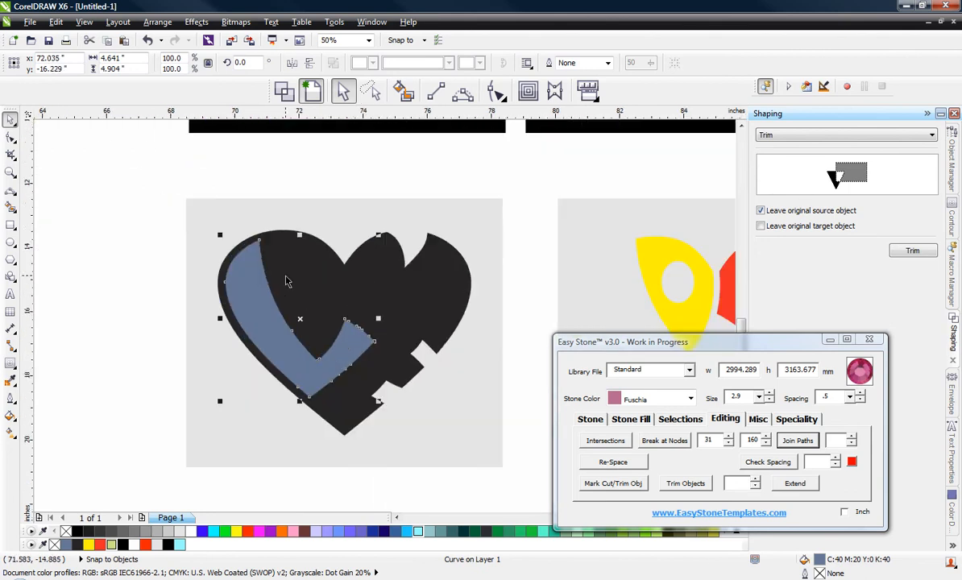
{"action": "key", "text": "Left"}
{"action": "key", "text": "Left"}
{"action": "key", "text": "Left"}
{"action": "key", "text": "Left"}
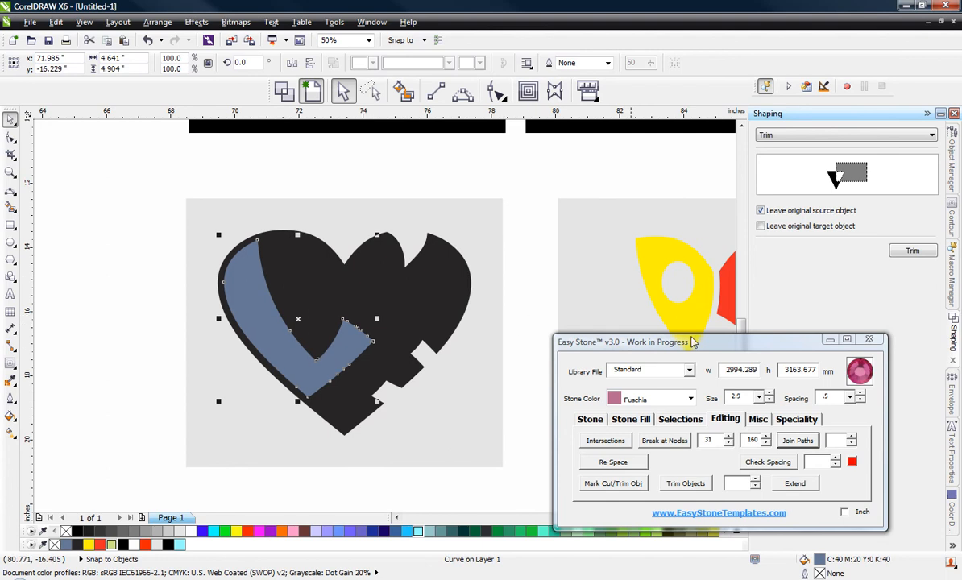
{"action": "left_click", "coordinate": [655, 263]}
{"action": "left_click_drag", "start_coordinate": [655, 264], "coordinate": [293, 280]}
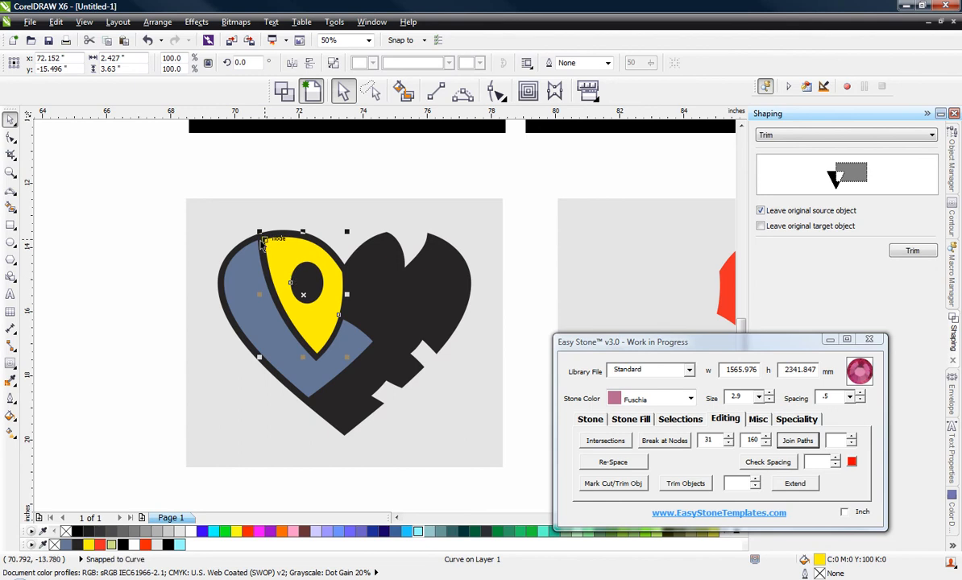
Step: Move the red letter V from the coloured heart onto the solid black heart, beside the yellow O
{"action": "scroll", "coordinate": [250, 233], "scroll_direction": "down", "scroll_amount": 2}
{"action": "left_click_drag", "start_coordinate": [504, 251], "coordinate": [310, 247]}
{"action": "scroll", "coordinate": [310, 248], "scroll_direction": "up", "scroll_amount": 2}
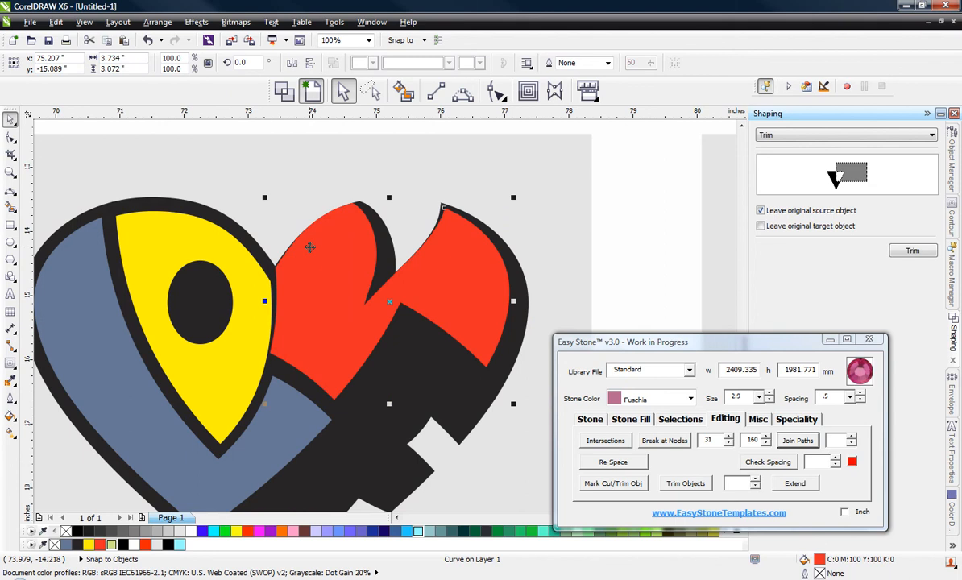
Step: Nudge the red letter V down and to the right until its black border is even on all sides
{"action": "key", "text": "Down"}
{"action": "key", "text": "Down"}
{"action": "key", "text": "Down"}
{"action": "key", "text": "Down"}
{"action": "key", "text": "Down"}
{"action": "key", "text": "Down"}
{"action": "key", "text": "Down"}
{"action": "key", "text": "Down"}
{"action": "key", "text": "Down"}
{"action": "key", "text": "Down"}
{"action": "key", "text": "Down"}
{"action": "key", "text": "Down"}
{"action": "key", "text": "Down"}
{"action": "key", "text": "Right"}
{"action": "key", "text": "Right"}
{"action": "key", "text": "Right"}
{"action": "key", "text": "Right"}
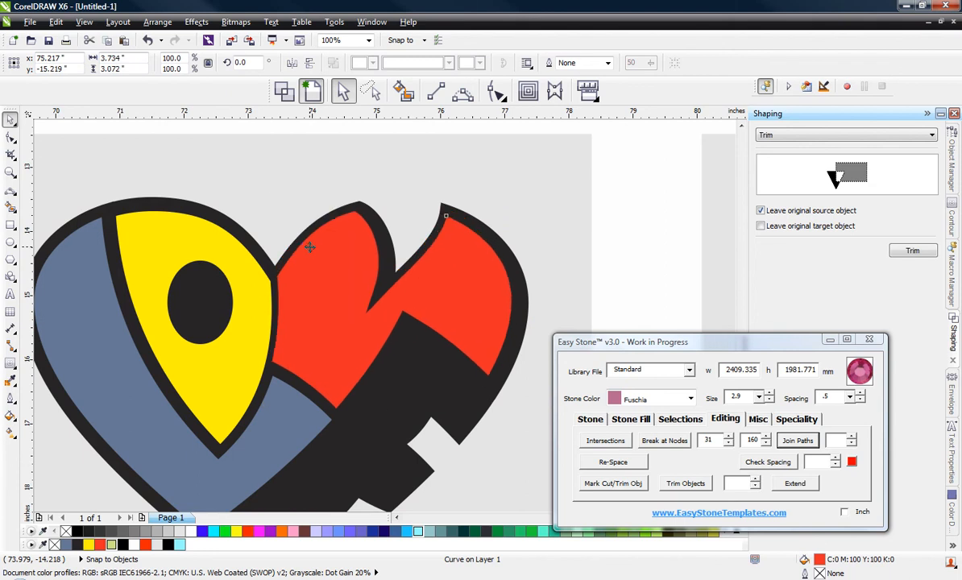
{"action": "key", "text": "Right"}
{"action": "key", "text": "Right"}
{"action": "key", "text": "Right"}
{"action": "key", "text": "Right"}
{"action": "key", "text": "Right"}
{"action": "key", "text": "Right"}
{"action": "key", "text": "Right"}
{"action": "key", "text": "Right"}
{"action": "key", "text": "Up"}
{"action": "key", "text": "Up"}
{"action": "key", "text": "Up"}
{"action": "key", "text": "Up"}
{"action": "key", "text": "Up"}
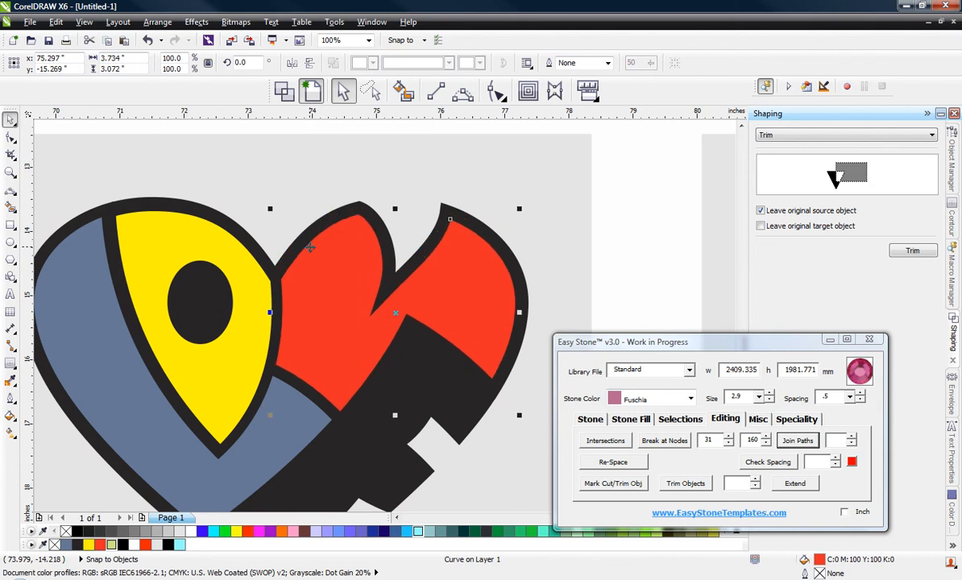
{"action": "key", "text": "Down"}
{"action": "key", "text": "Down"}
{"action": "key", "text": "Down"}
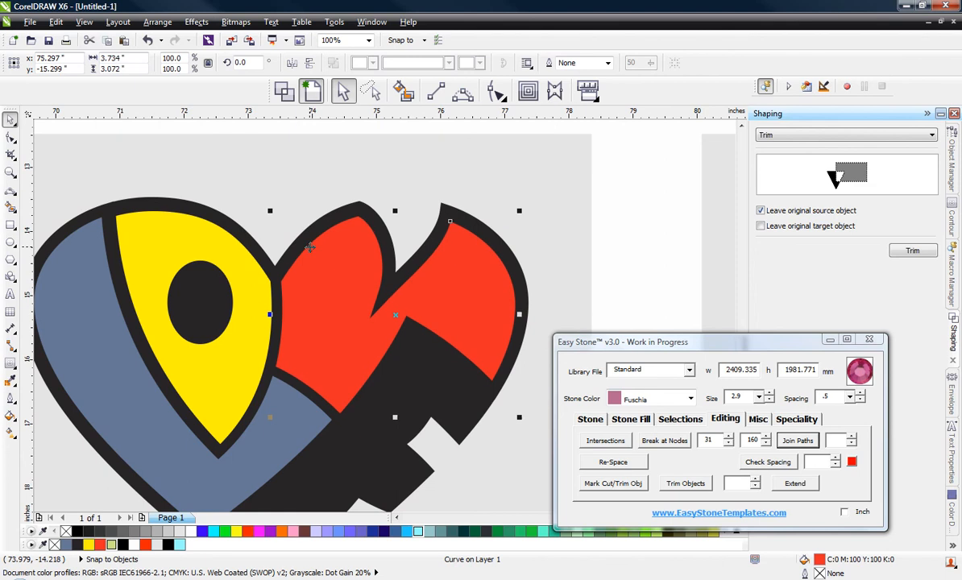
Step: Move the green letter E from the coloured heart onto the lower right edge of the black heart
{"action": "scroll", "coordinate": [309, 247], "scroll_direction": "down", "scroll_amount": 3}
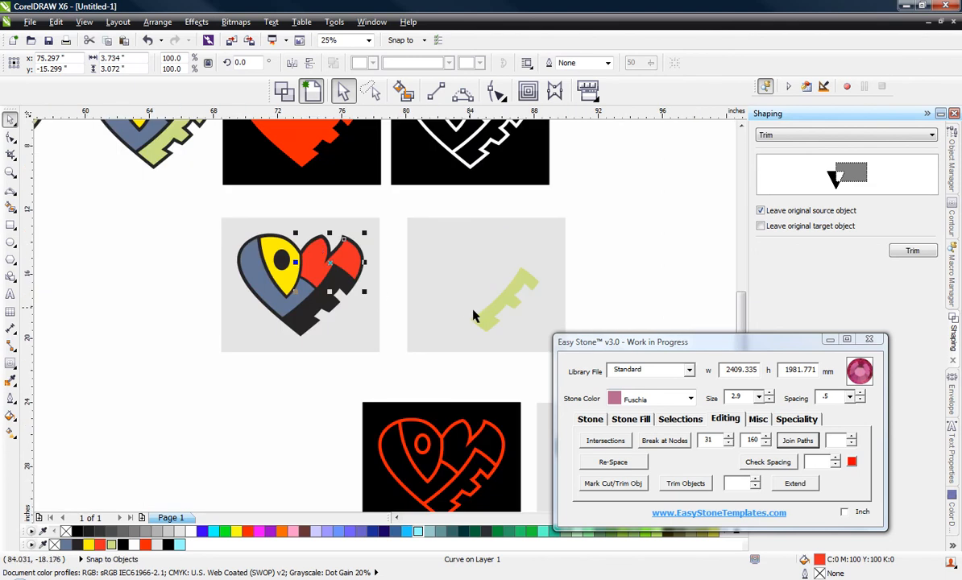
{"action": "left_click_drag", "start_coordinate": [449, 300], "coordinate": [319, 321]}
{"action": "scroll", "coordinate": [273, 306], "scroll_direction": "up", "scroll_amount": 2}
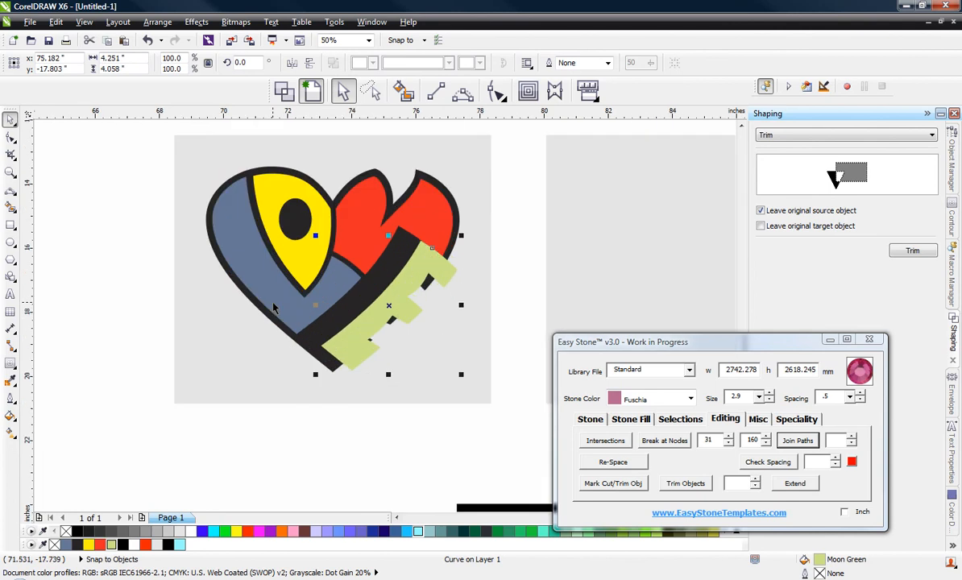
Step: Nudge the green letter E left and up until it sits evenly inside the black border, and clear the selection
{"action": "key", "text": "Left"}
{"action": "key", "text": "Left"}
{"action": "key", "text": "Left"}
{"action": "key", "text": "Left"}
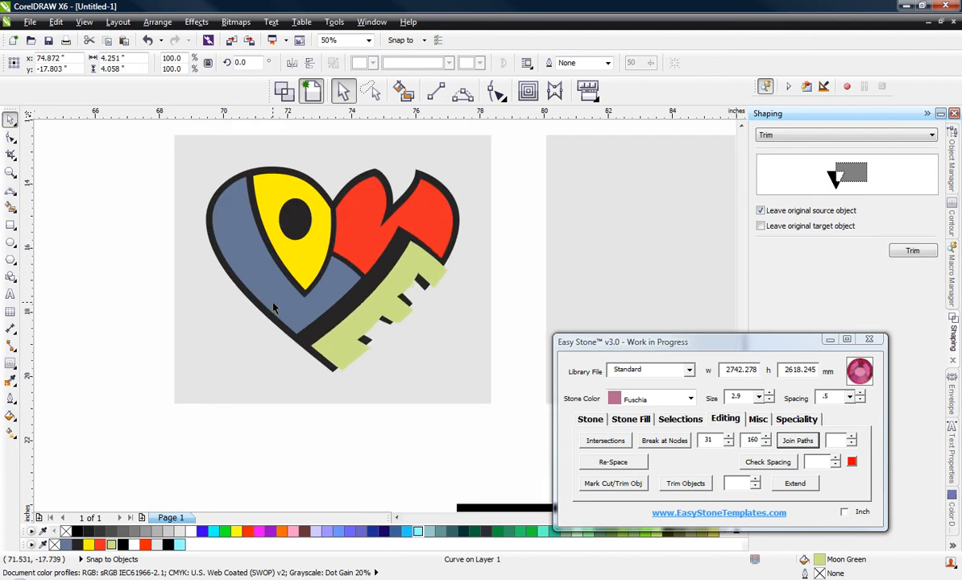
{"action": "key", "text": "Left"}
{"action": "key", "text": "Up"}
{"action": "key", "text": "Up"}
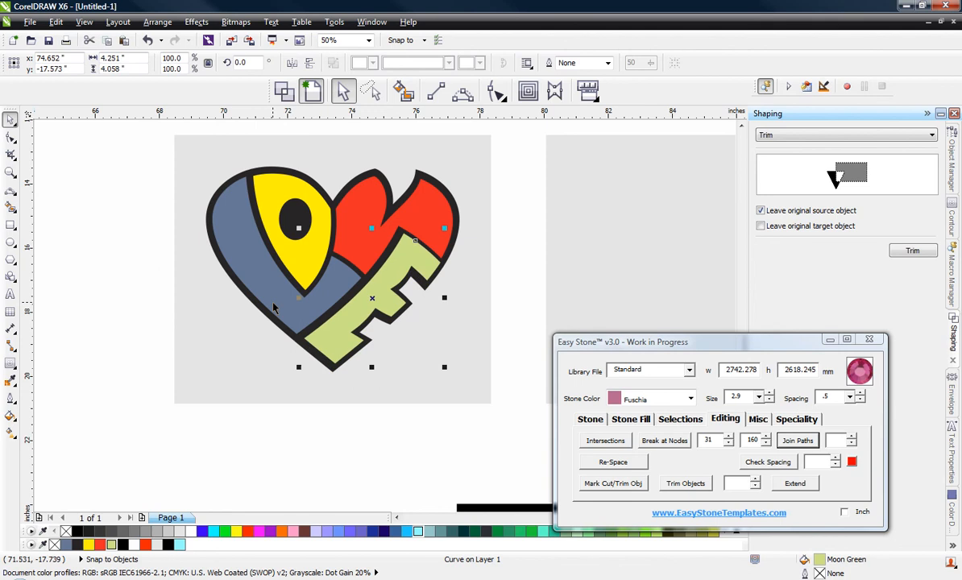
{"action": "key", "text": "Left"}
{"action": "key", "text": "Left"}
{"action": "key", "text": "Left"}
{"action": "key", "text": "Left"}
{"action": "key", "text": "Left"}
{"action": "key", "text": "Left"}
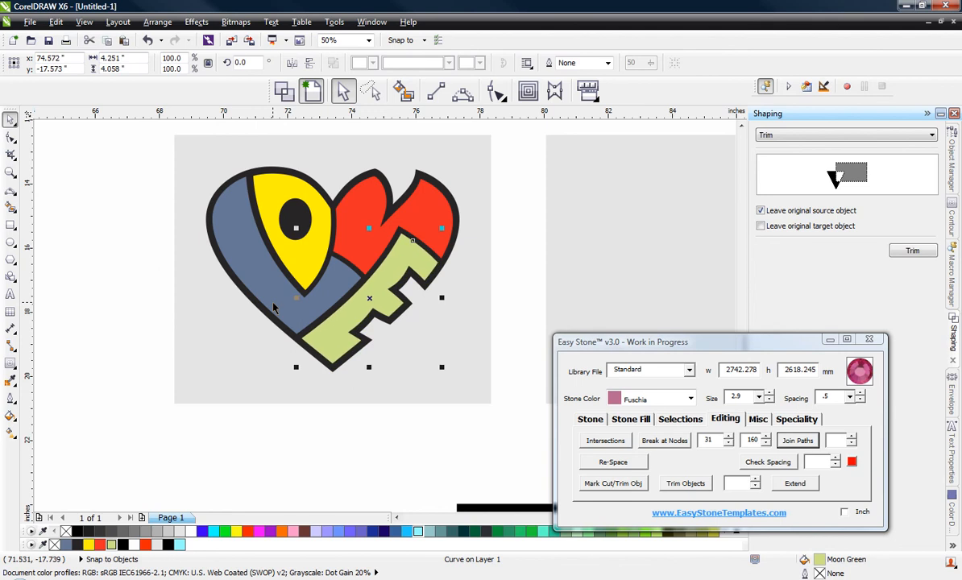
{"action": "key", "text": "Down"}
{"action": "key", "text": "Up"}
{"action": "left_click", "coordinate": [137, 232]}
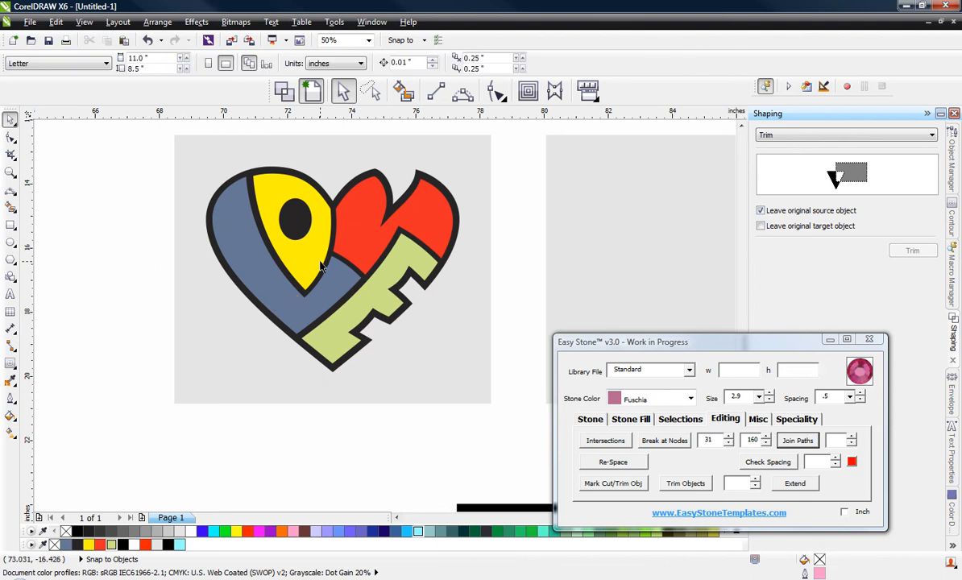
{"action": "scroll", "coordinate": [361, 242], "scroll_direction": "down", "scroll_amount": 1}
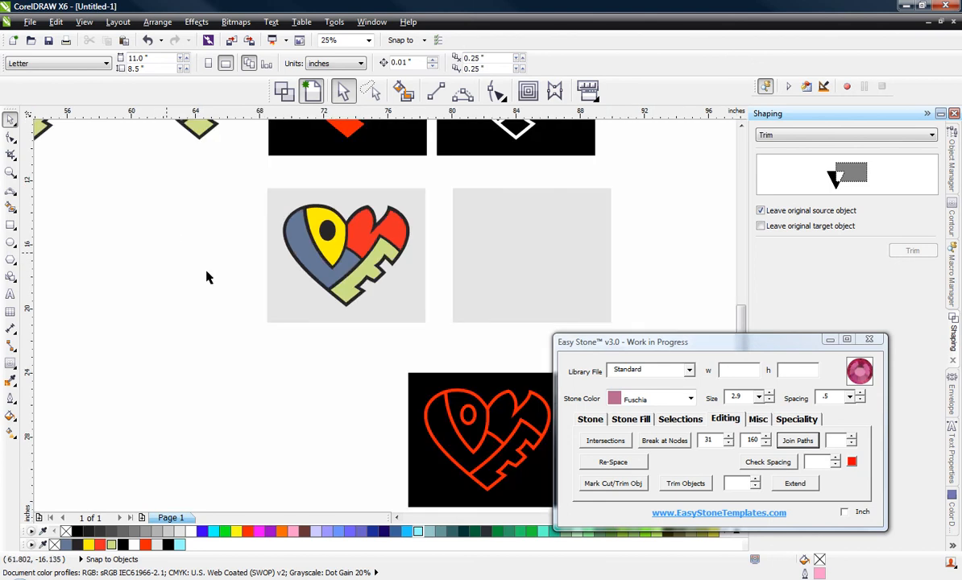
{"action": "scroll", "coordinate": [234, 302], "scroll_direction": "down", "scroll_amount": 1}
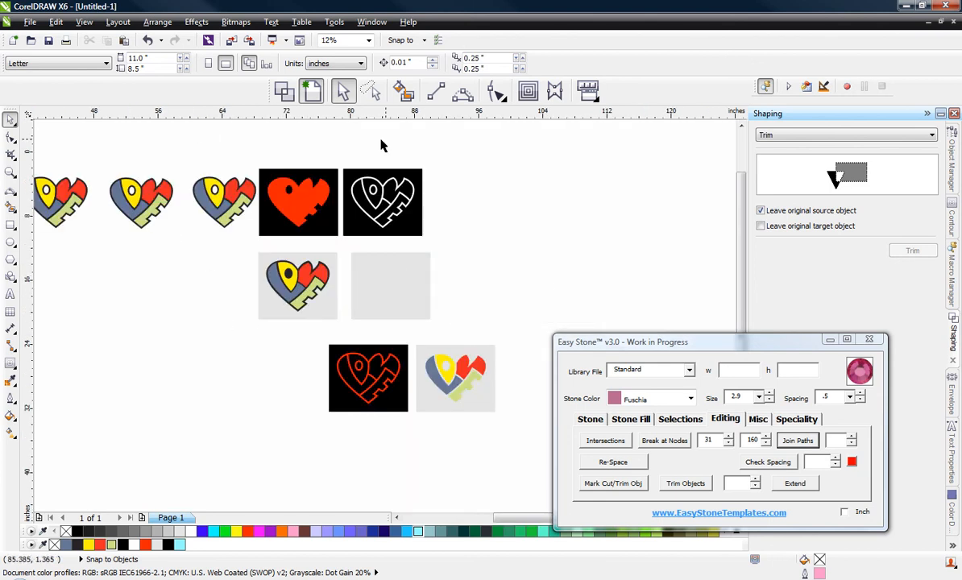
{"action": "scroll", "coordinate": [383, 152], "scroll_direction": "up", "scroll_amount": 1}
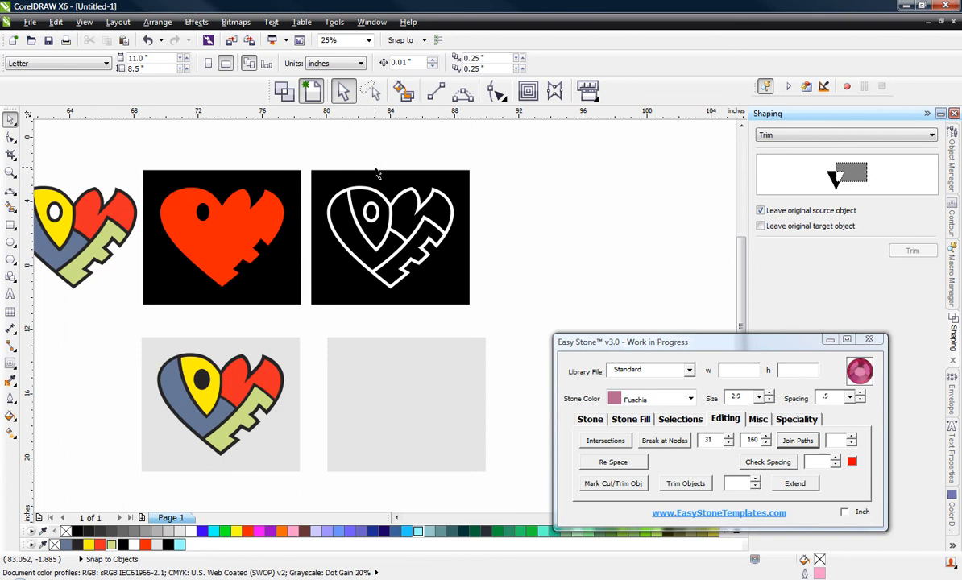
Step: Review the heart versions across the drawing, from the original pink outline to the solid, outlined and coloured weedbox layouts
{"action": "scroll", "coordinate": [374, 171], "scroll_direction": "down", "scroll_amount": 1}
{"action": "scroll", "coordinate": [458, 386], "scroll_direction": "up", "scroll_amount": 1}
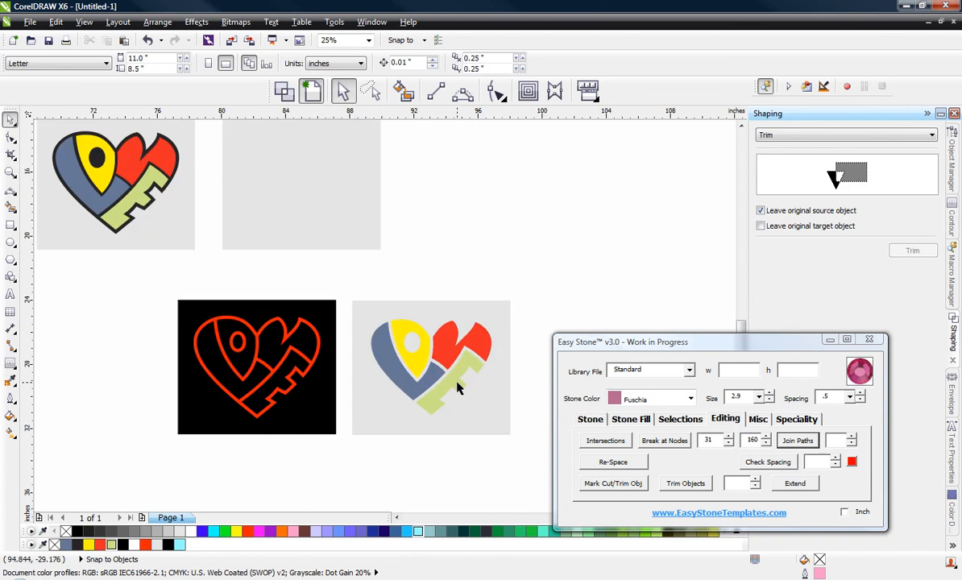
{"action": "scroll", "coordinate": [524, 341], "scroll_direction": "down", "scroll_amount": 1}
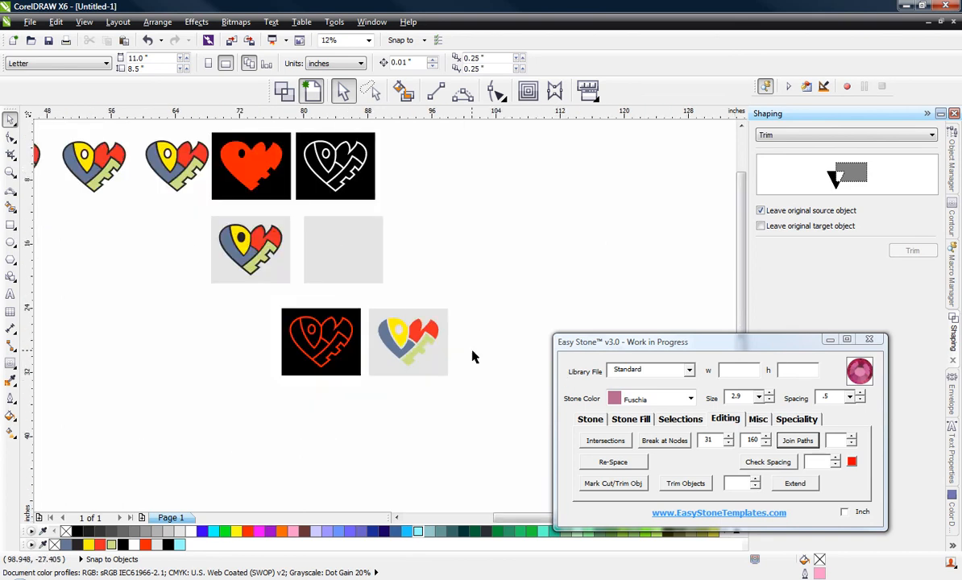
{"action": "scroll", "coordinate": [476, 372], "scroll_direction": "down", "scroll_amount": 1}
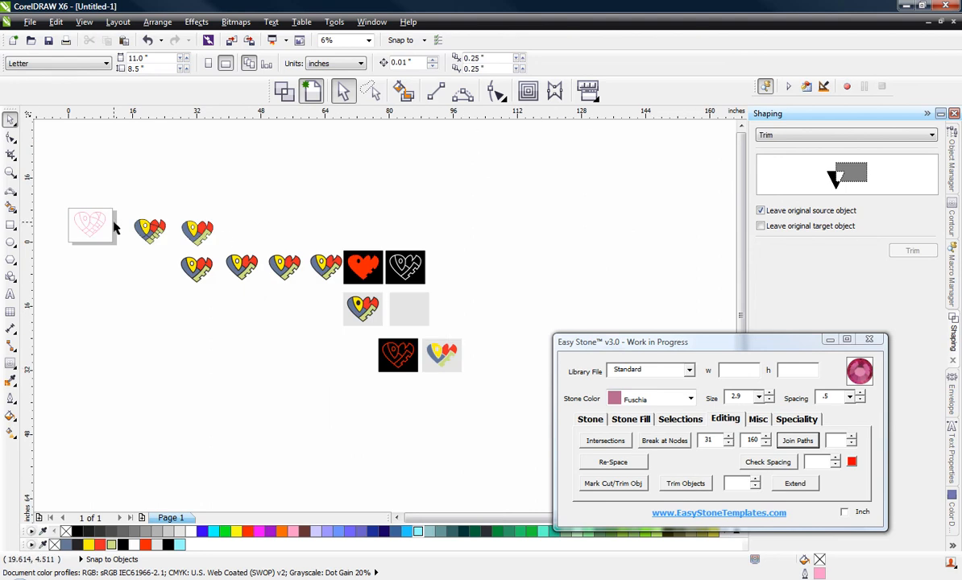
{"action": "scroll", "coordinate": [84, 216], "scroll_direction": "up", "scroll_amount": 3}
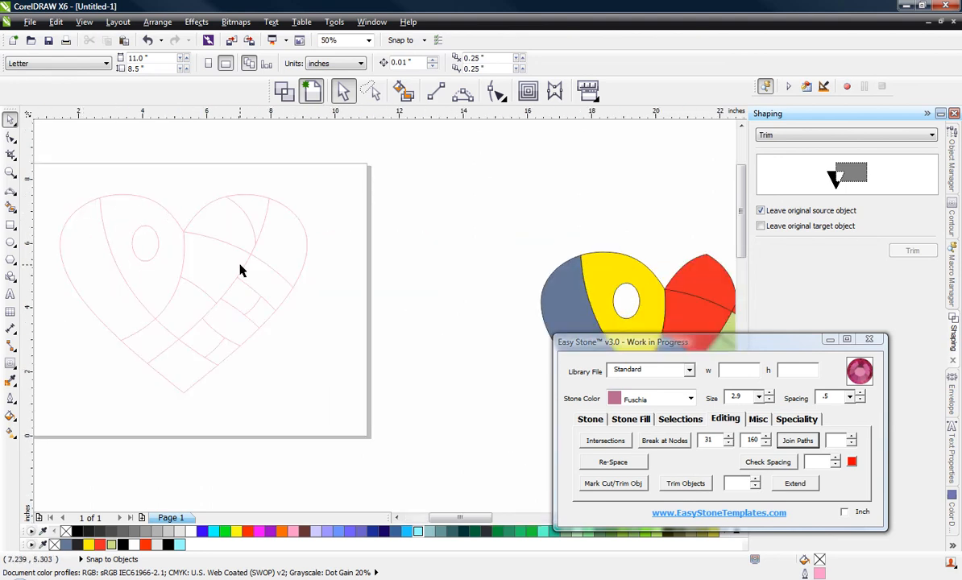
{"action": "scroll", "coordinate": [157, 232], "scroll_direction": "down", "scroll_amount": 2}
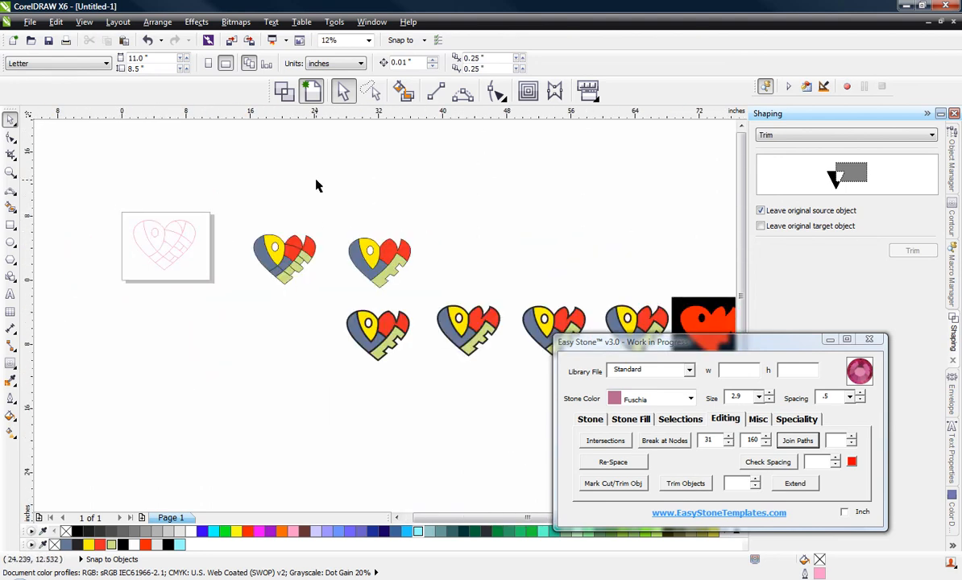
{"action": "scroll", "coordinate": [477, 258], "scroll_direction": "down", "scroll_amount": 1}
{"action": "scroll", "coordinate": [532, 282], "scroll_direction": "up", "scroll_amount": 1}
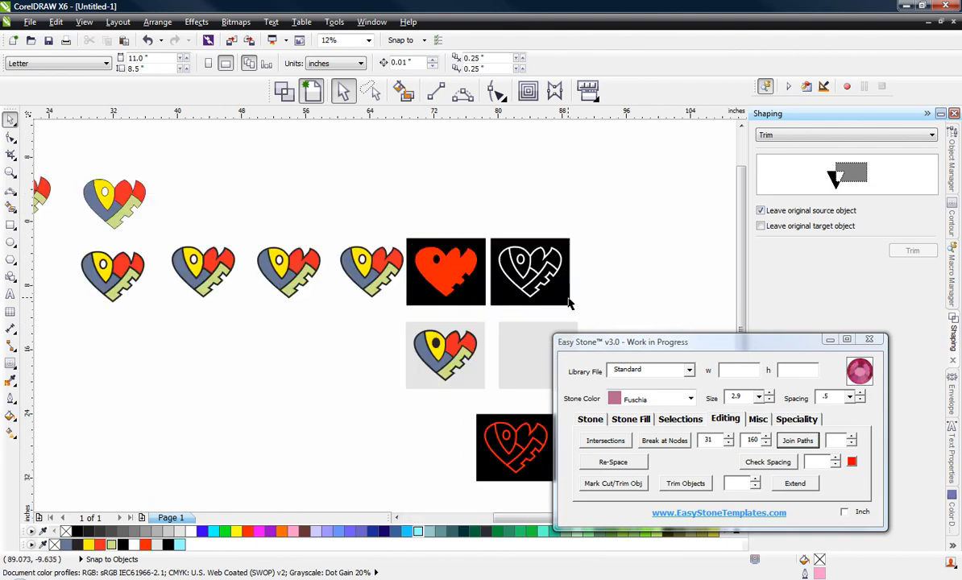
{"action": "scroll", "coordinate": [500, 280], "scroll_direction": "down", "scroll_amount": 1}
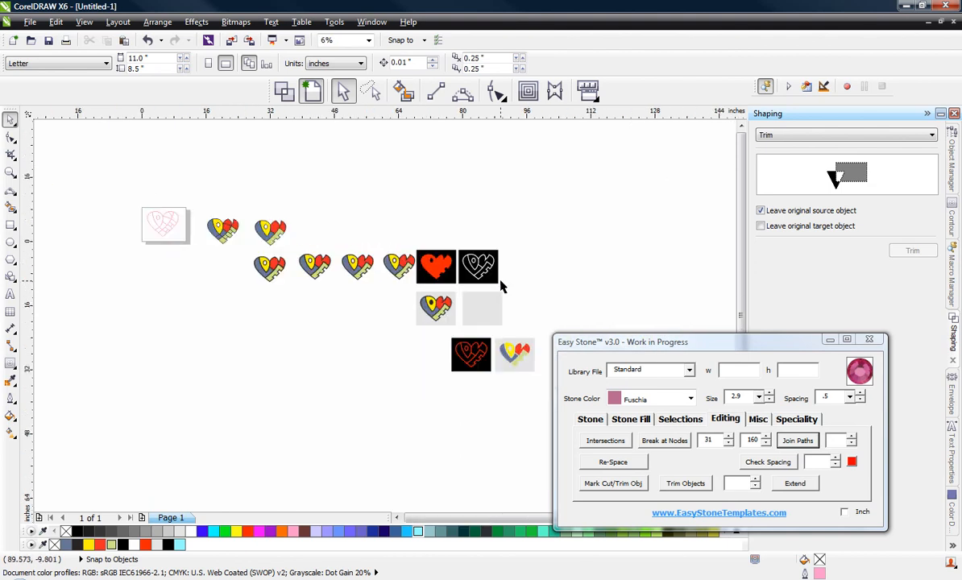
{"action": "scroll", "coordinate": [500, 281], "scroll_direction": "up", "scroll_amount": 1}
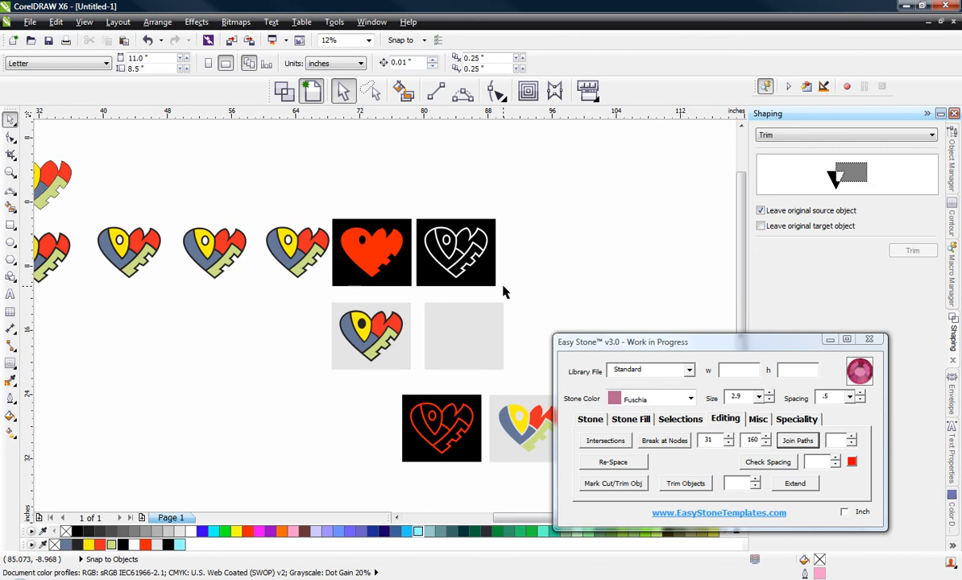
{"action": "scroll", "coordinate": [505, 292], "scroll_direction": "down", "scroll_amount": 1}
{"action": "scroll", "coordinate": [513, 307], "scroll_direction": "up", "scroll_amount": 1}
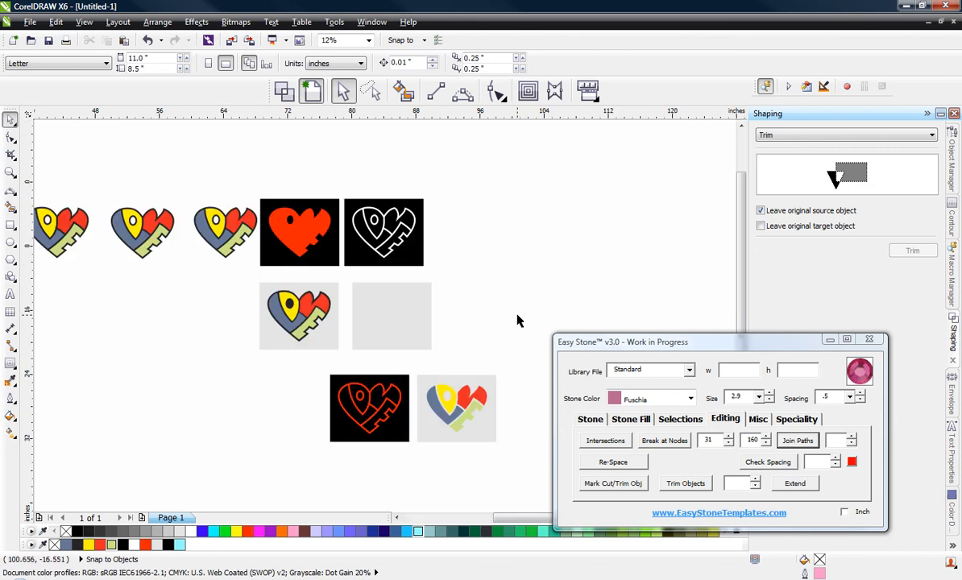